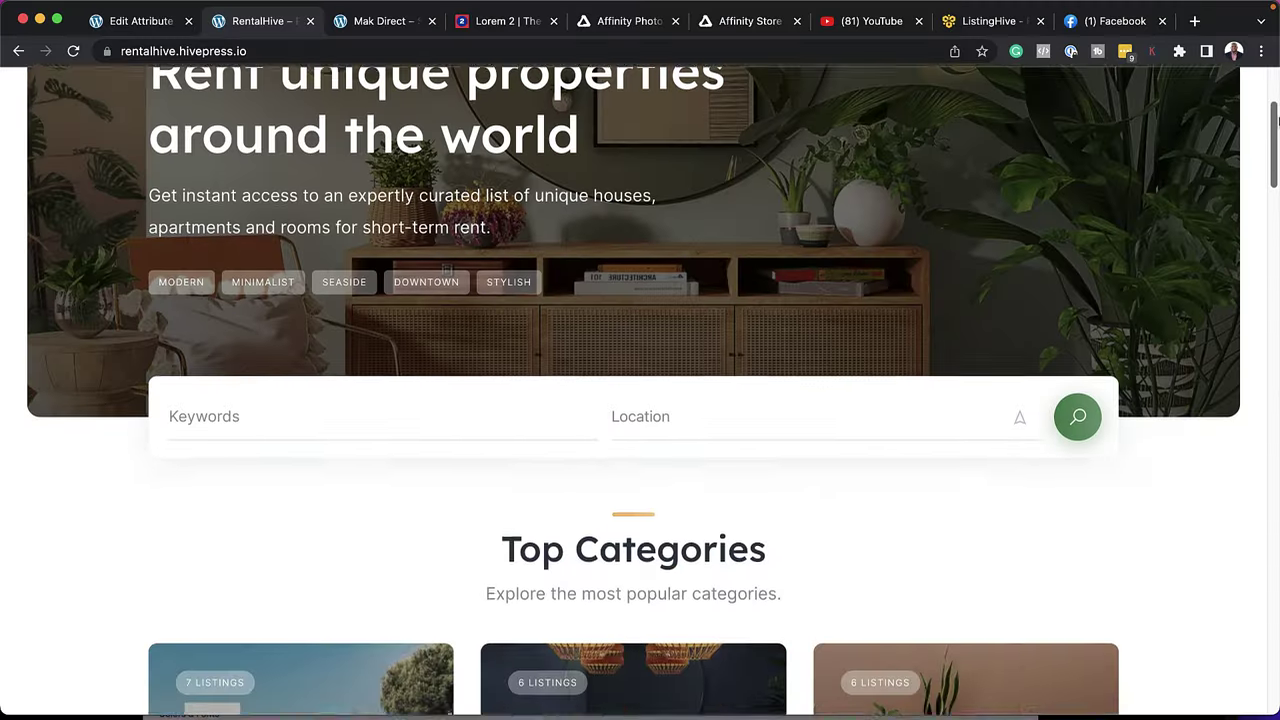
- Look through the RentalHive and ListingHive demo sites, including the top properties carousel and the ListingHive home and listings pages
scroll(1218, 400, down, 15)
click(1218, 400)
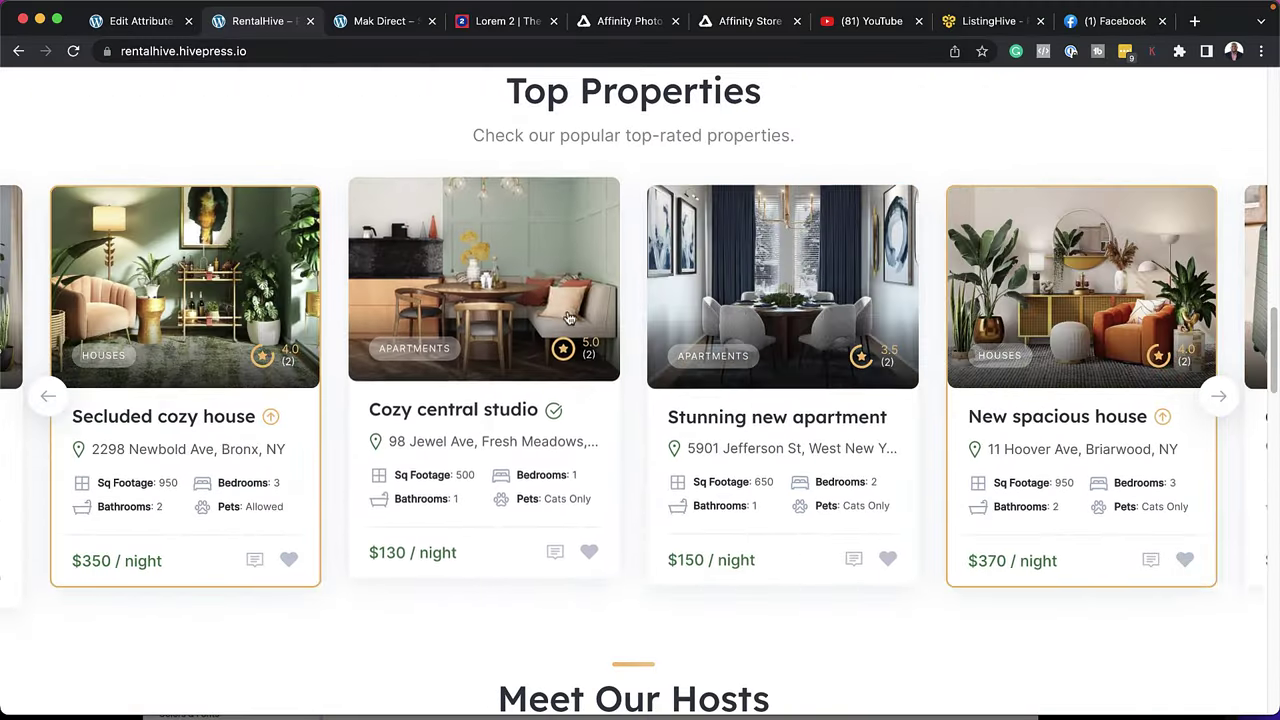
click(543, 286)
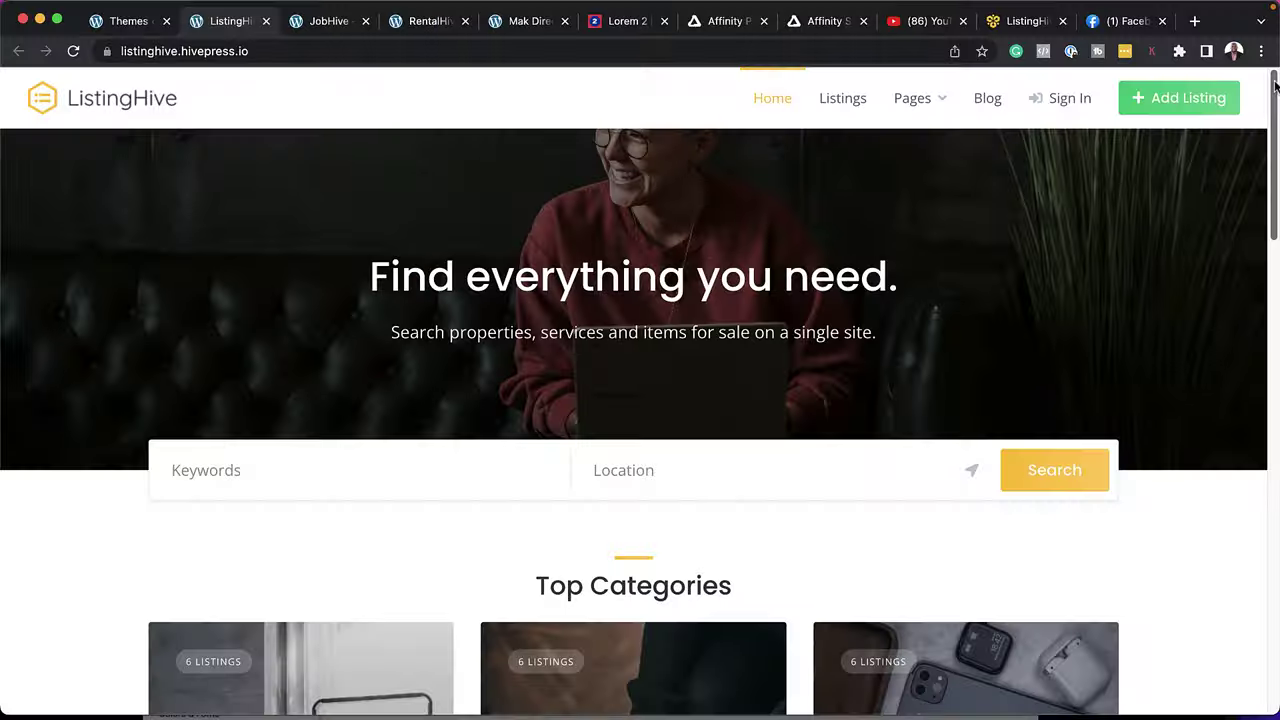
scroll(1276, 92, down, 2)
drag(1276, 92, 1277, 222)
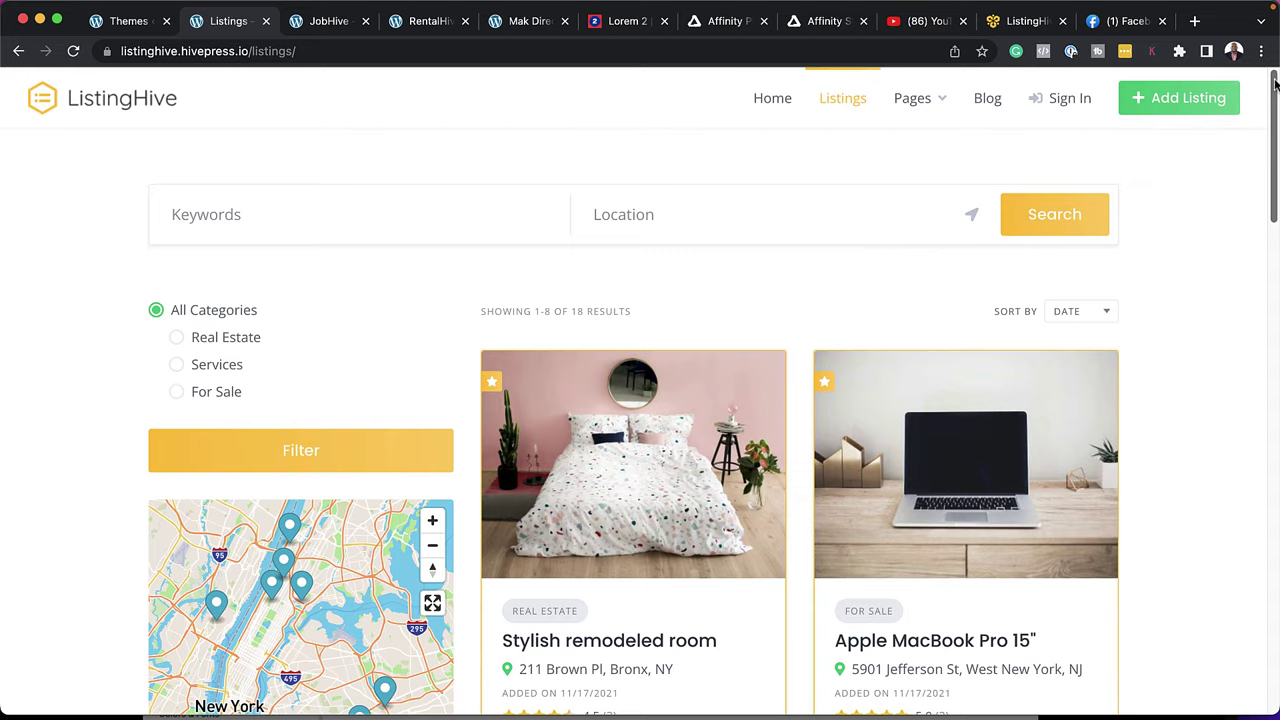
drag(1276, 85, 1276, 205)
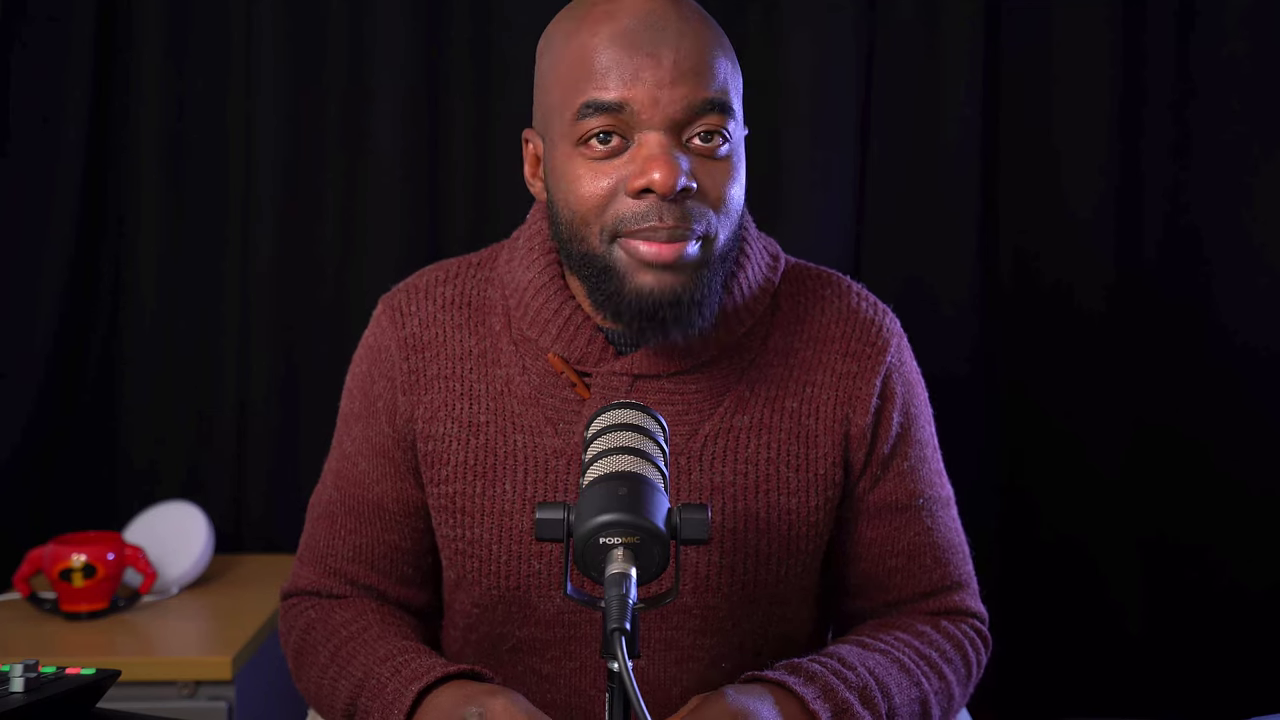
- Set the Listing Categories block under Top Categories on the Home page to 4 columns
scroll(700, 463, down, 1)
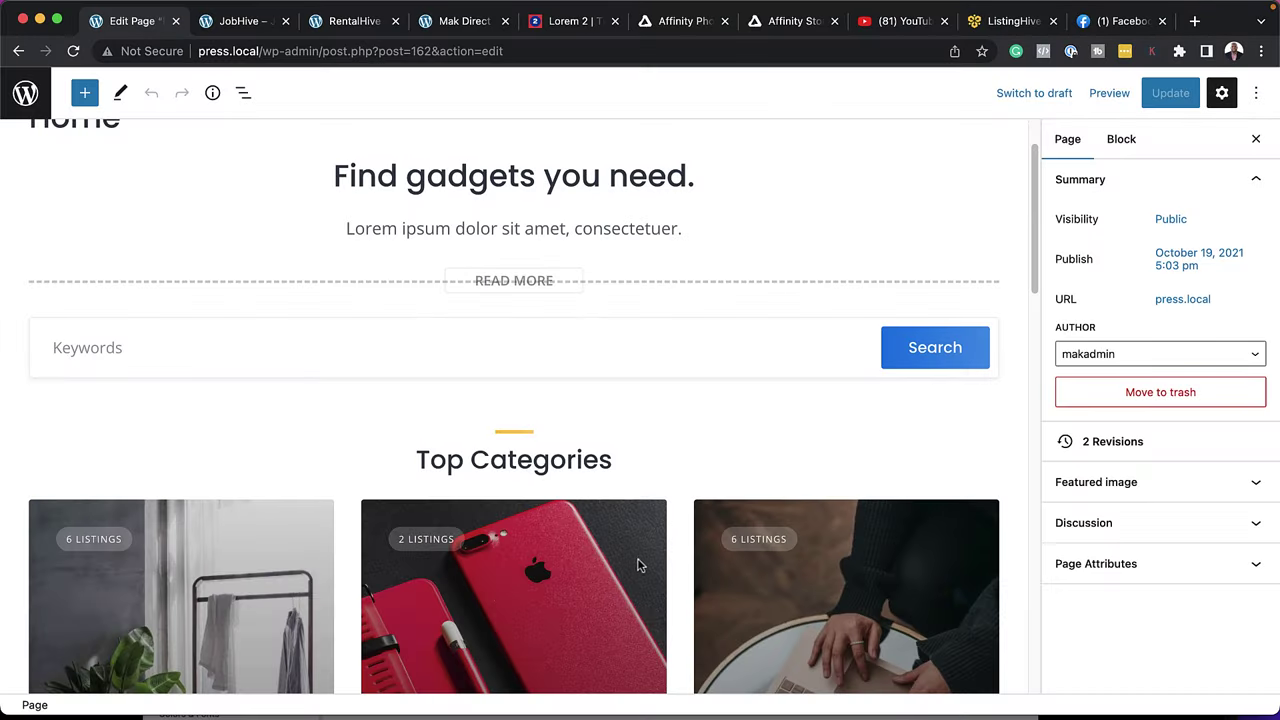
click(650, 563)
scroll(886, 486, down, 5)
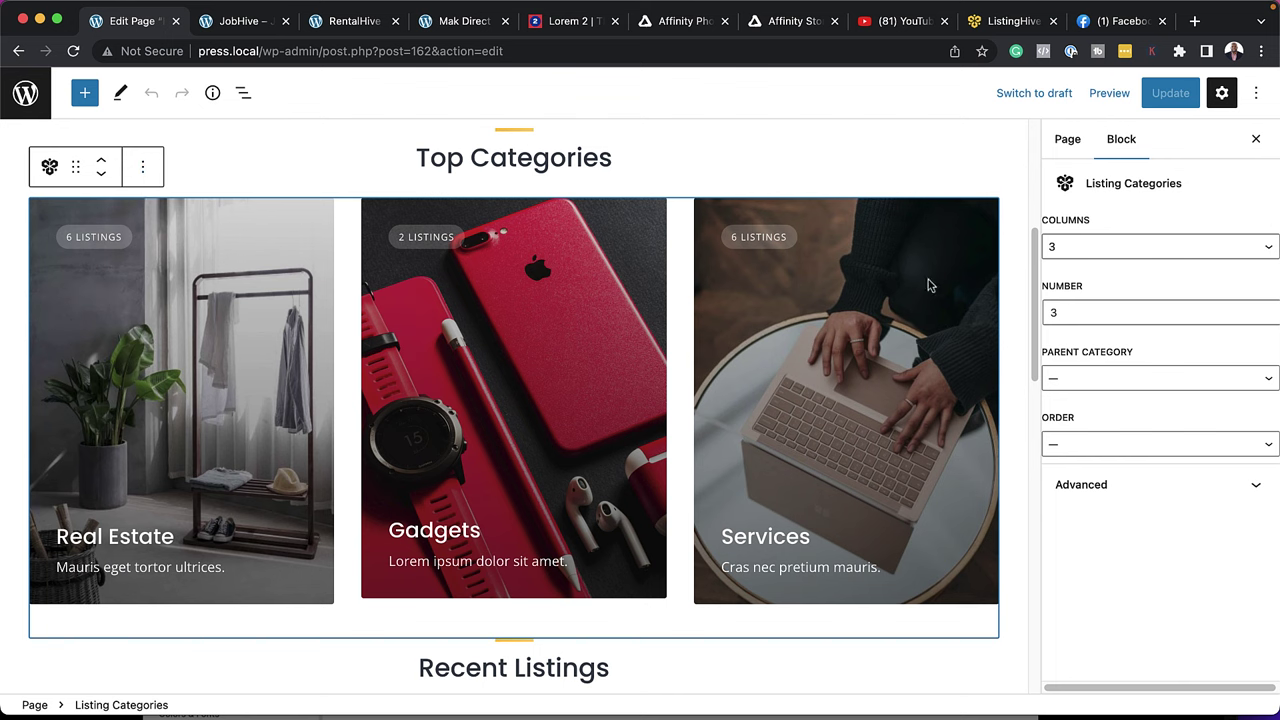
click(1100, 258)
click(1103, 266)
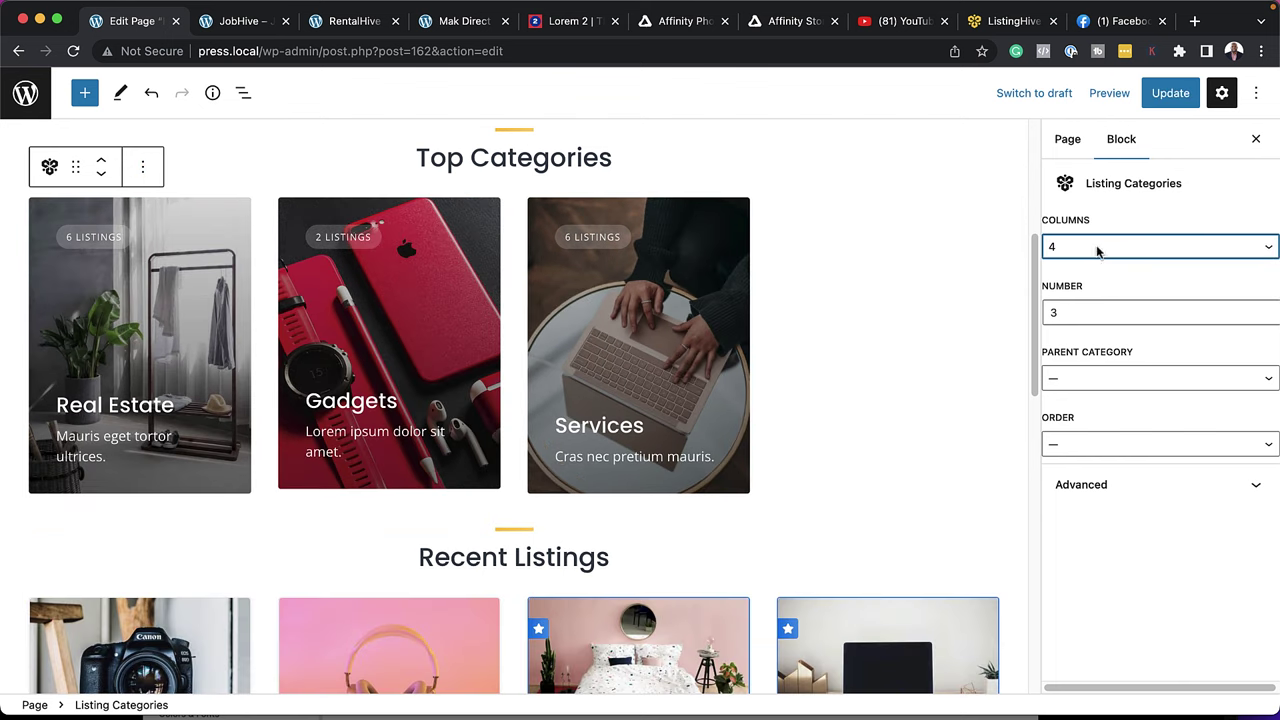
click(1097, 251)
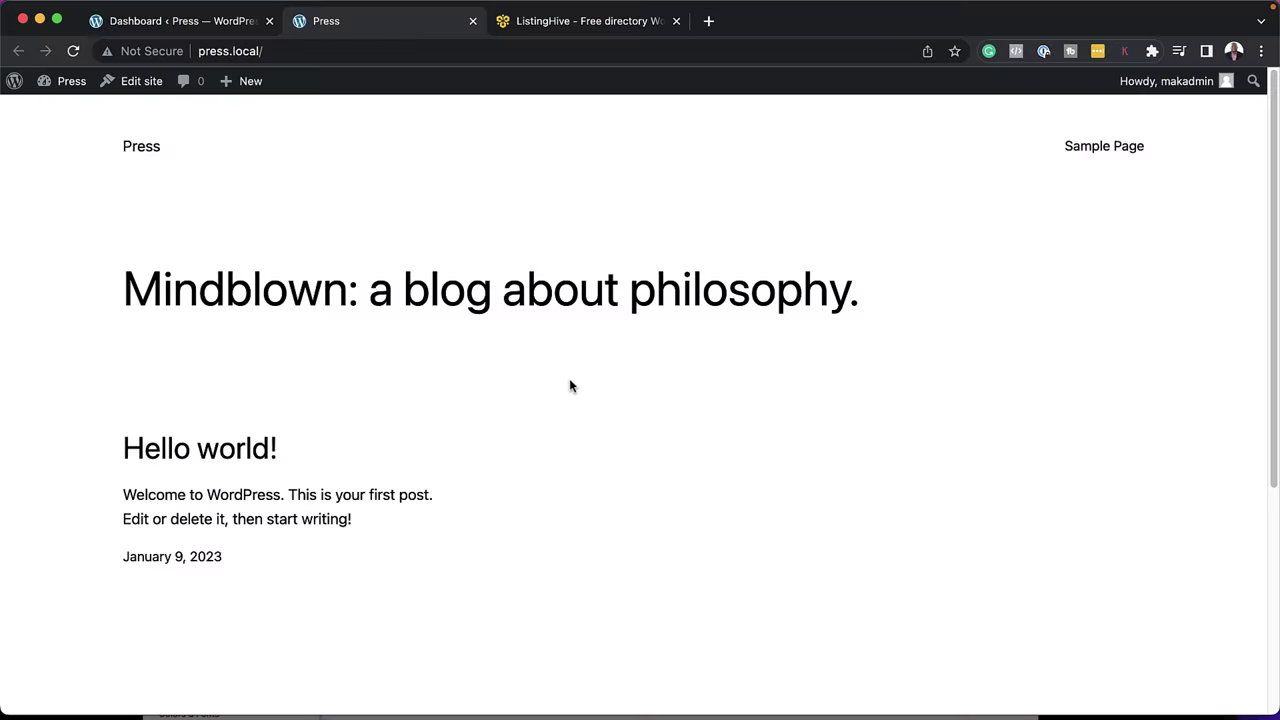
- Look over the Press site's default front page from top to bottom and return to the WordPress dashboard
scroll(570, 386, down, 4)
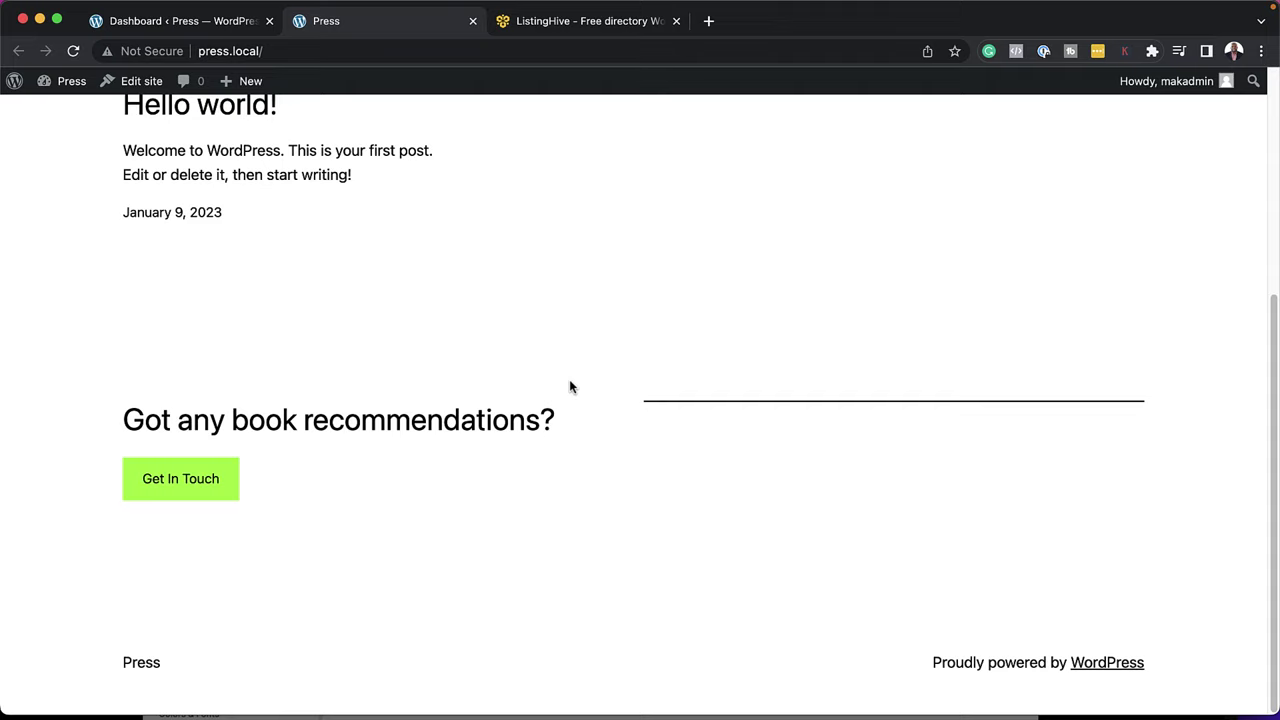
scroll(569, 386, up, 4)
click(170, 22)
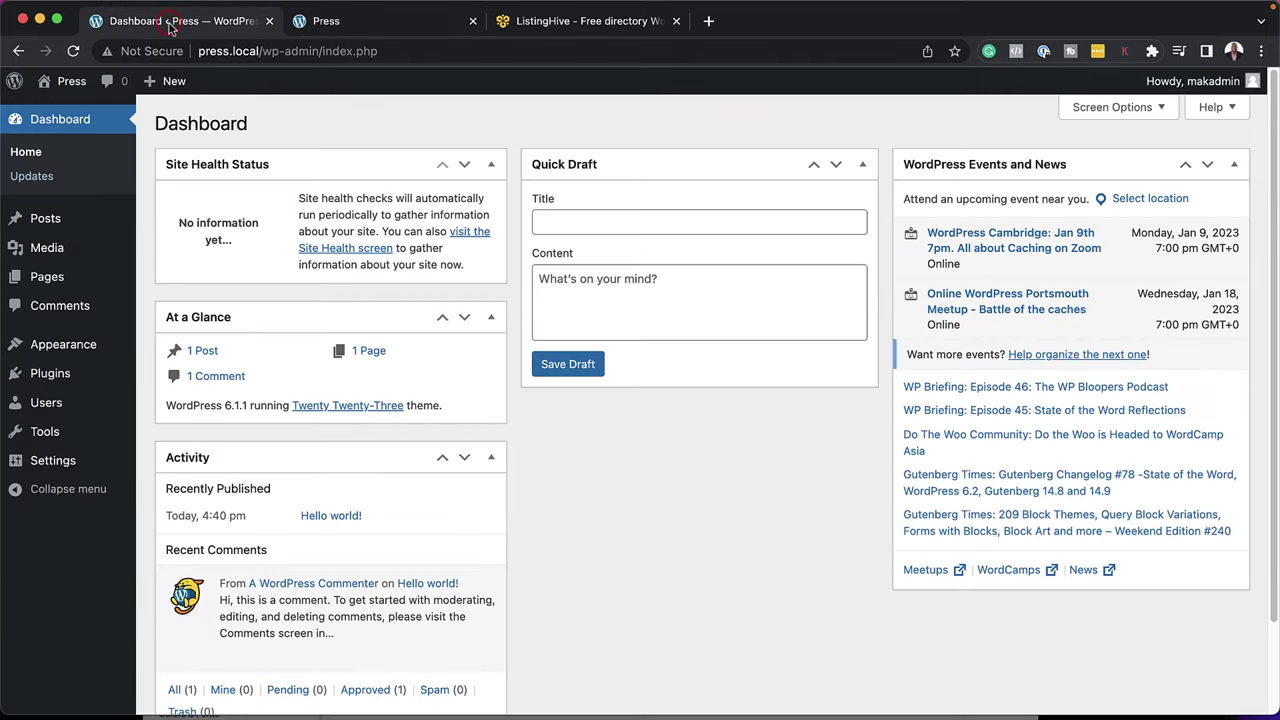
- Find the ListingHive theme in the WordPress theme directory, install it and activate it
mouse_move(100, 344)
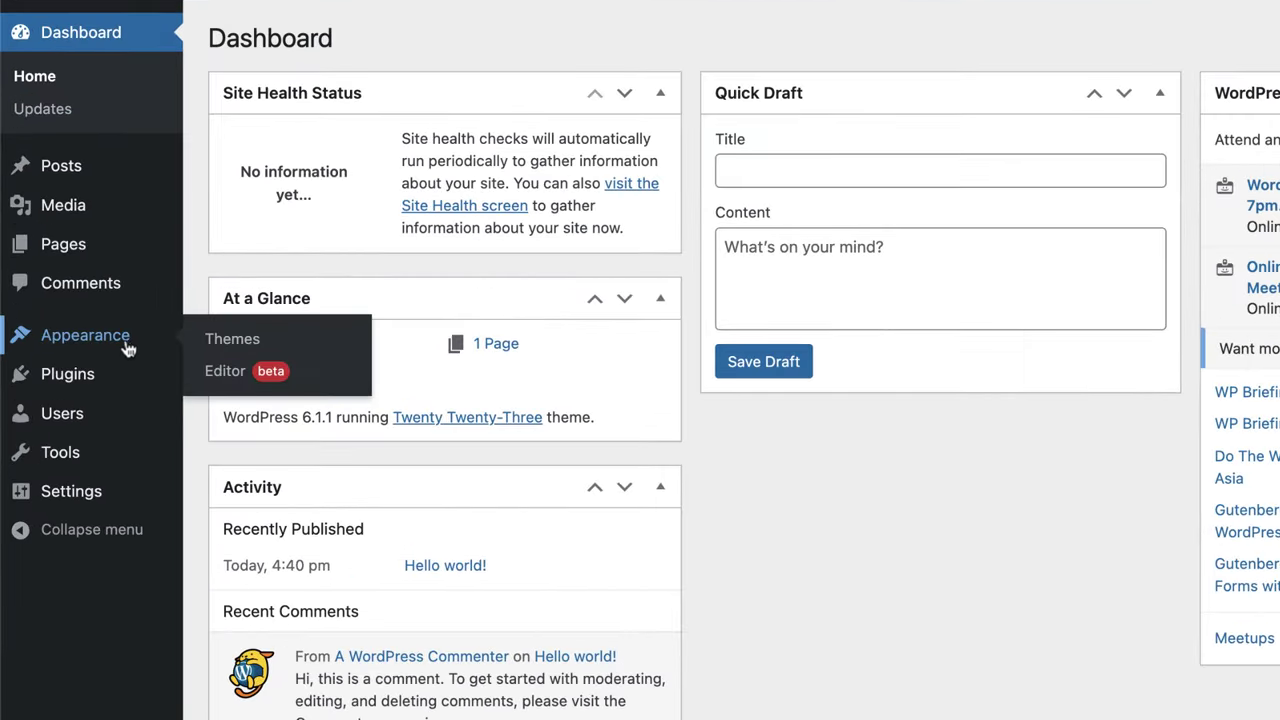
click(219, 342)
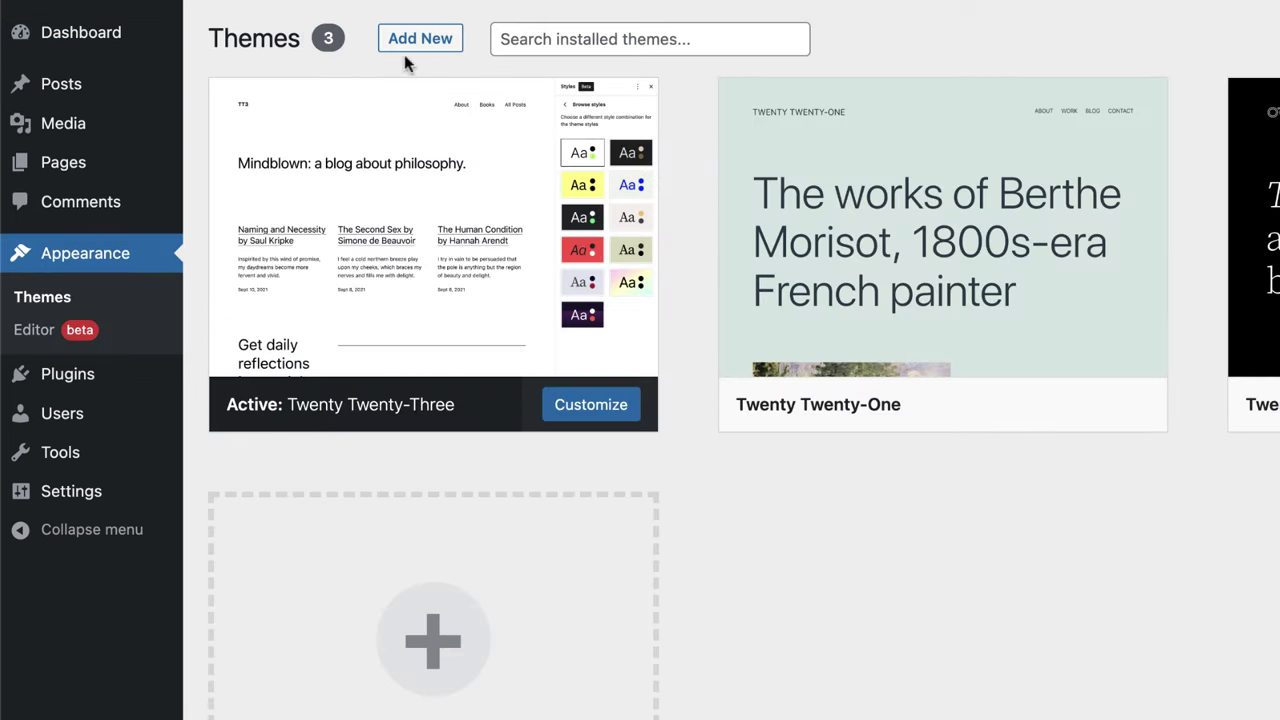
click(437, 38)
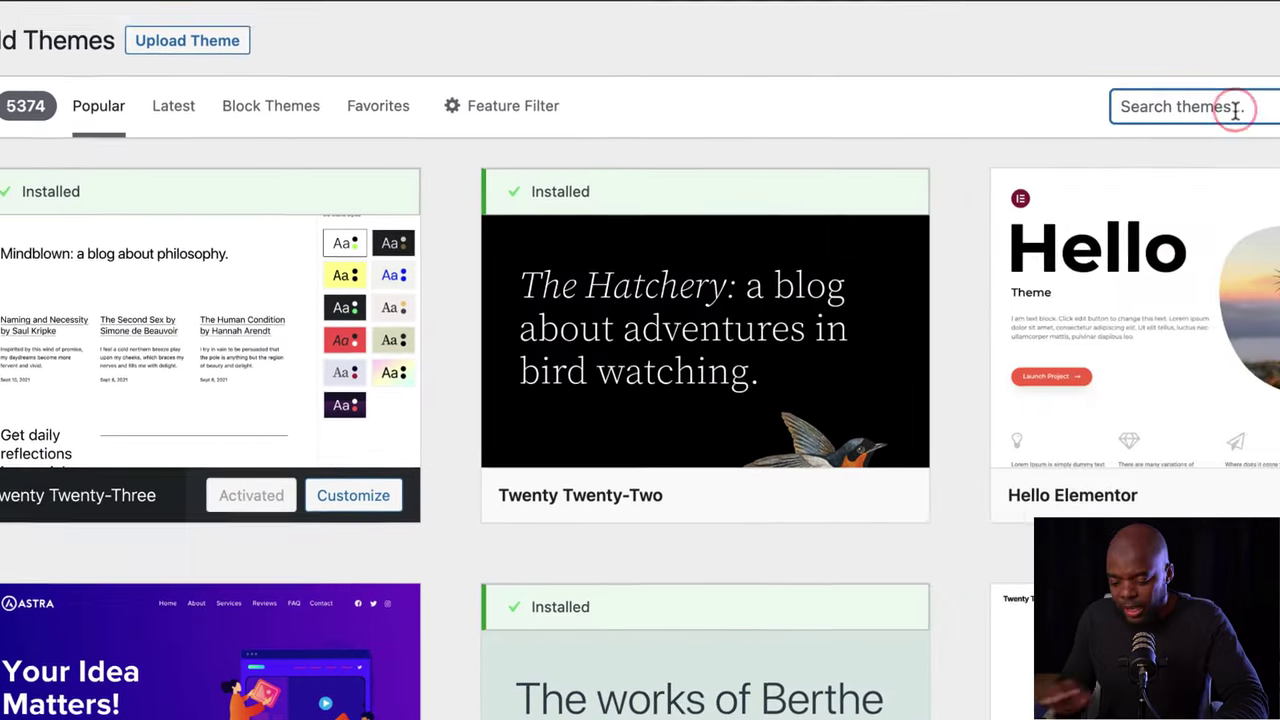
click(1031, 109)
text(ListingHive)
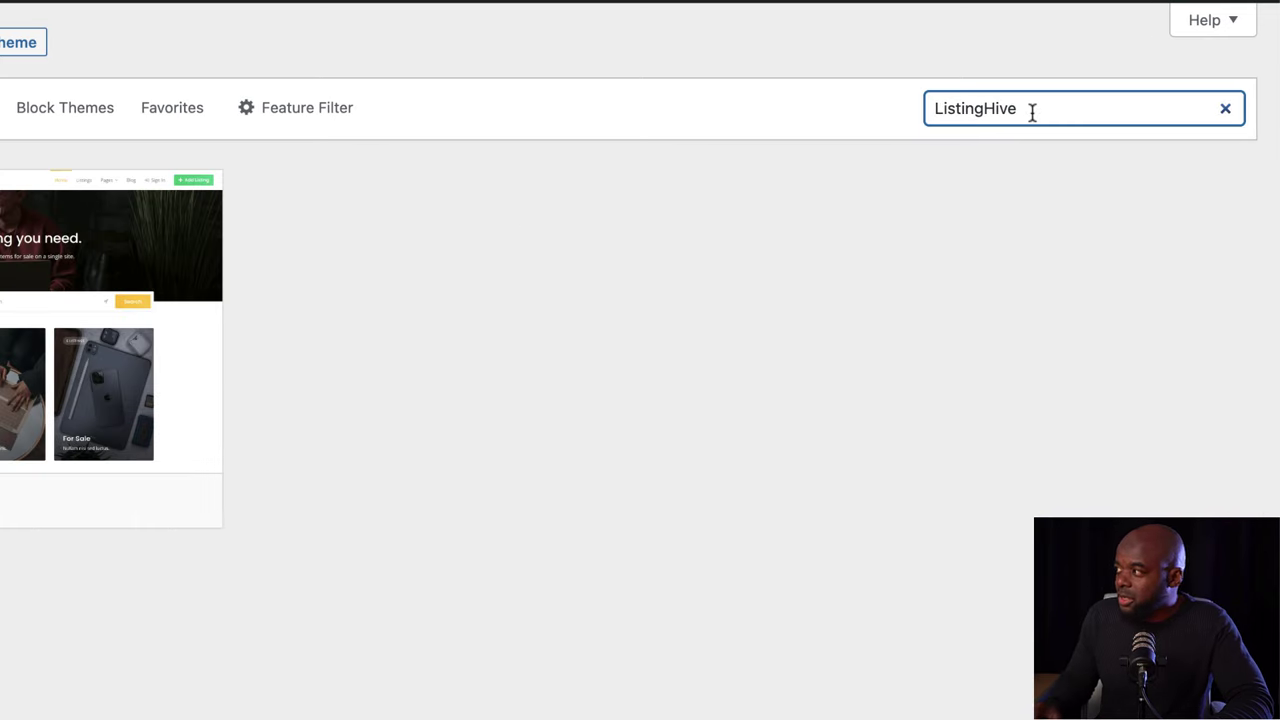
mouse_move(70, 314)
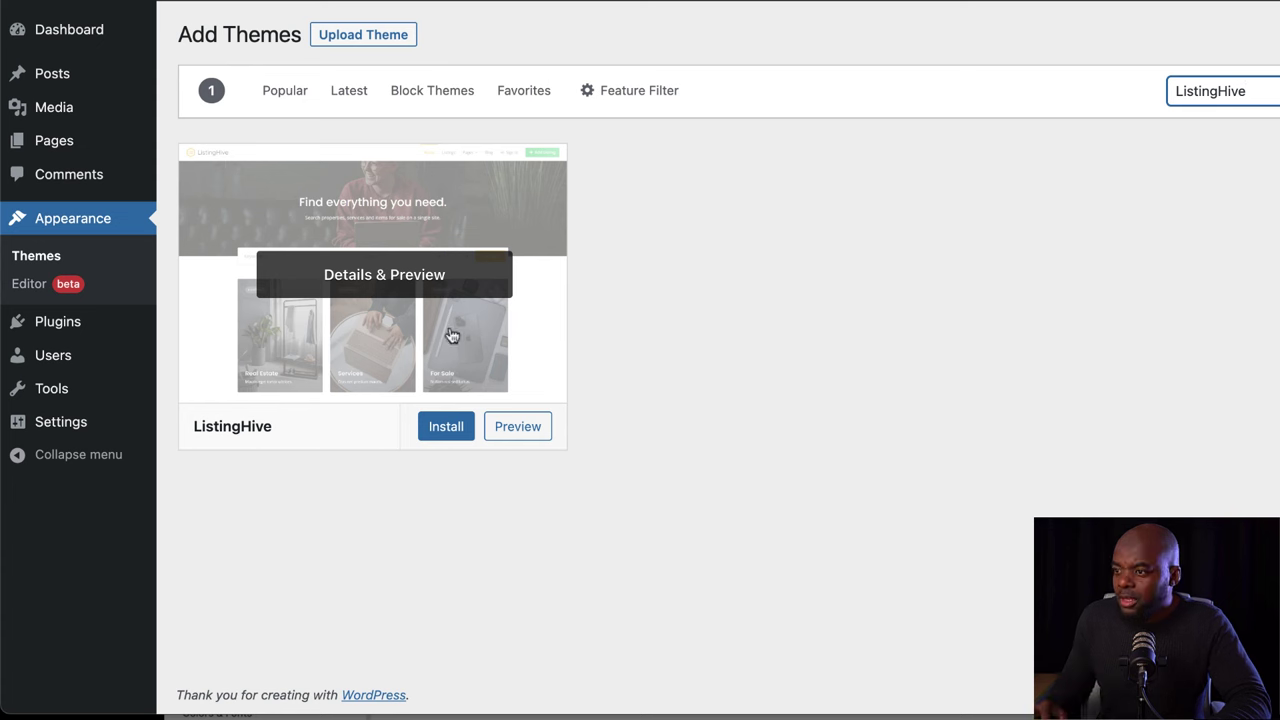
click(441, 430)
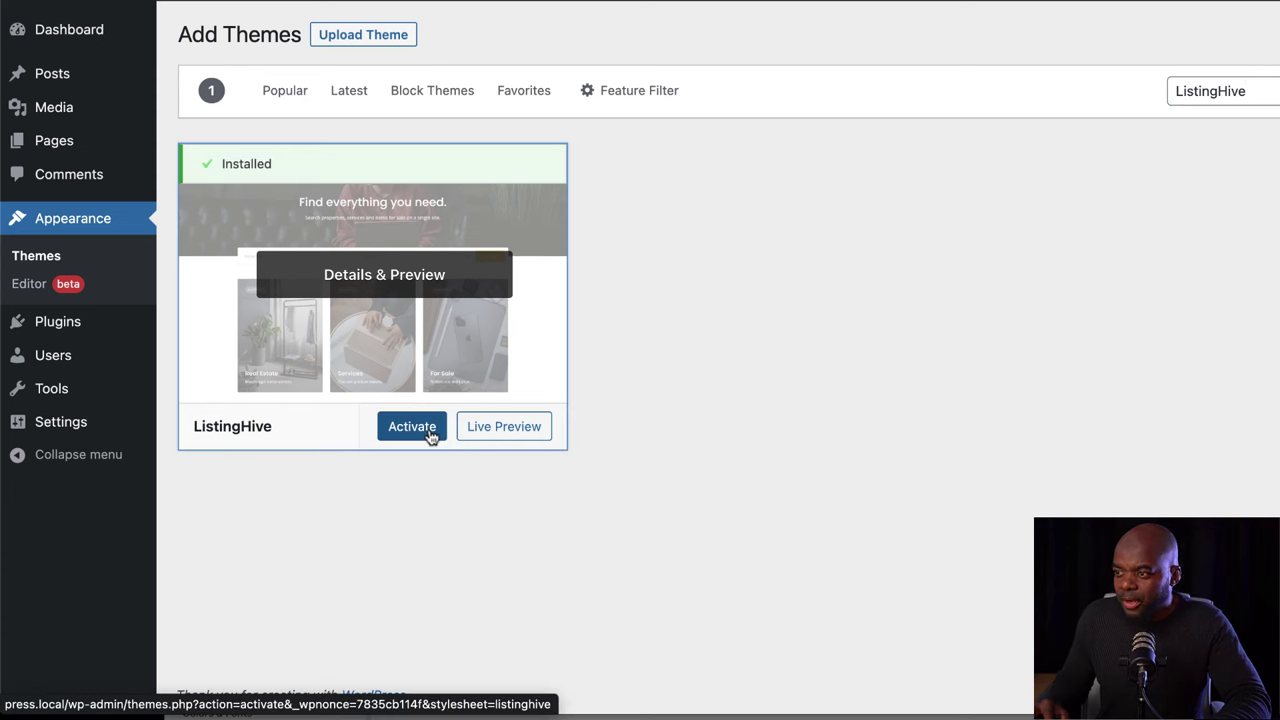
click(431, 437)
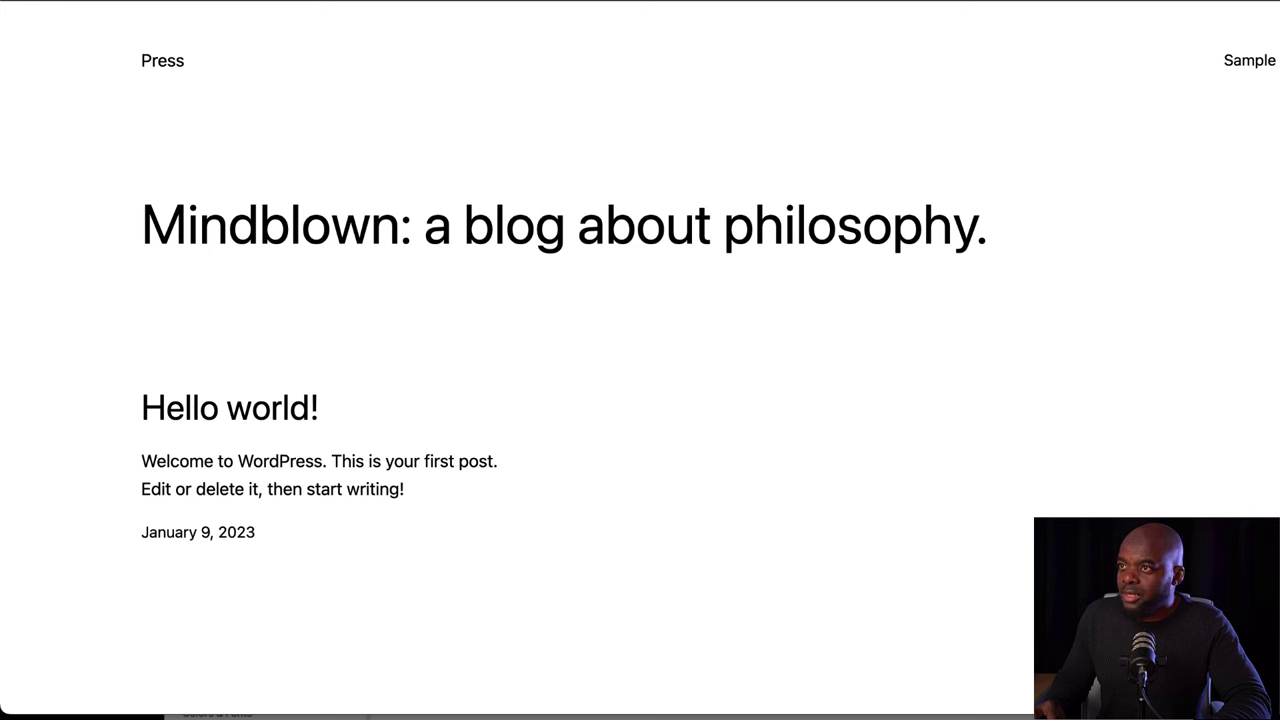
- Reload the Press front page and look over its layout under the ListingHive theme
click(72, 51)
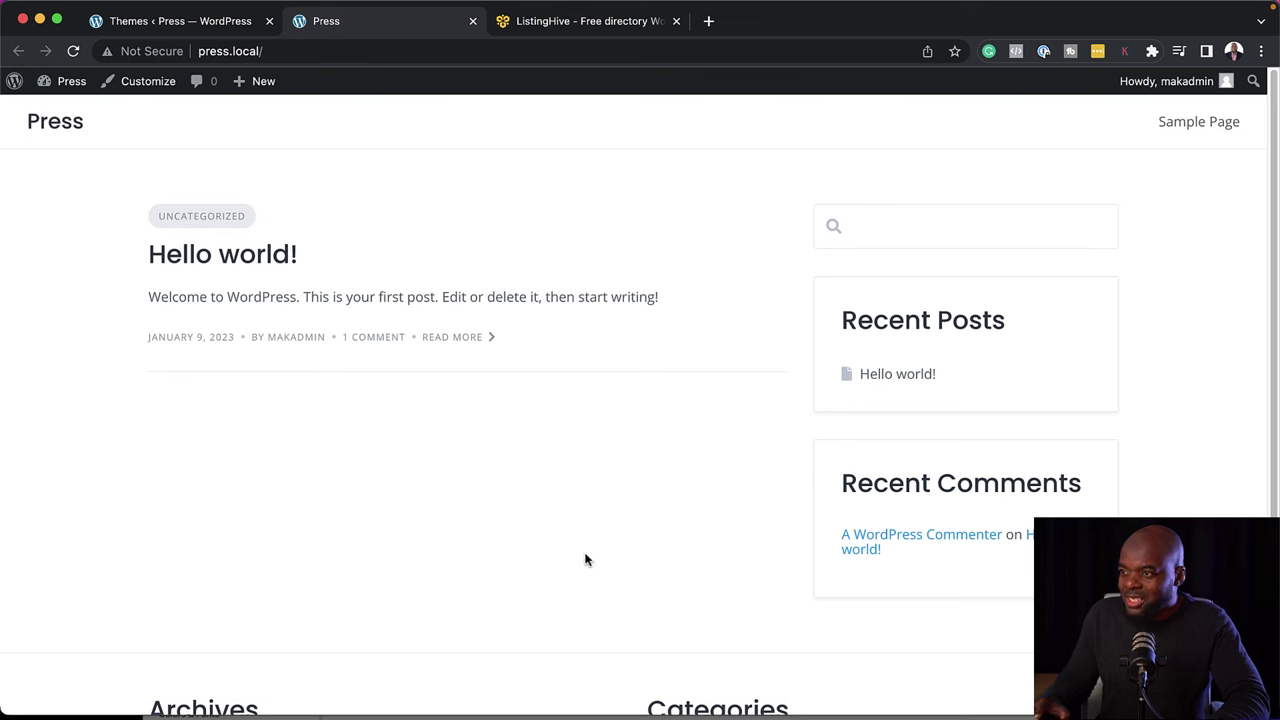
scroll(586, 560, down, 3)
scroll(600, 585, up, 3)
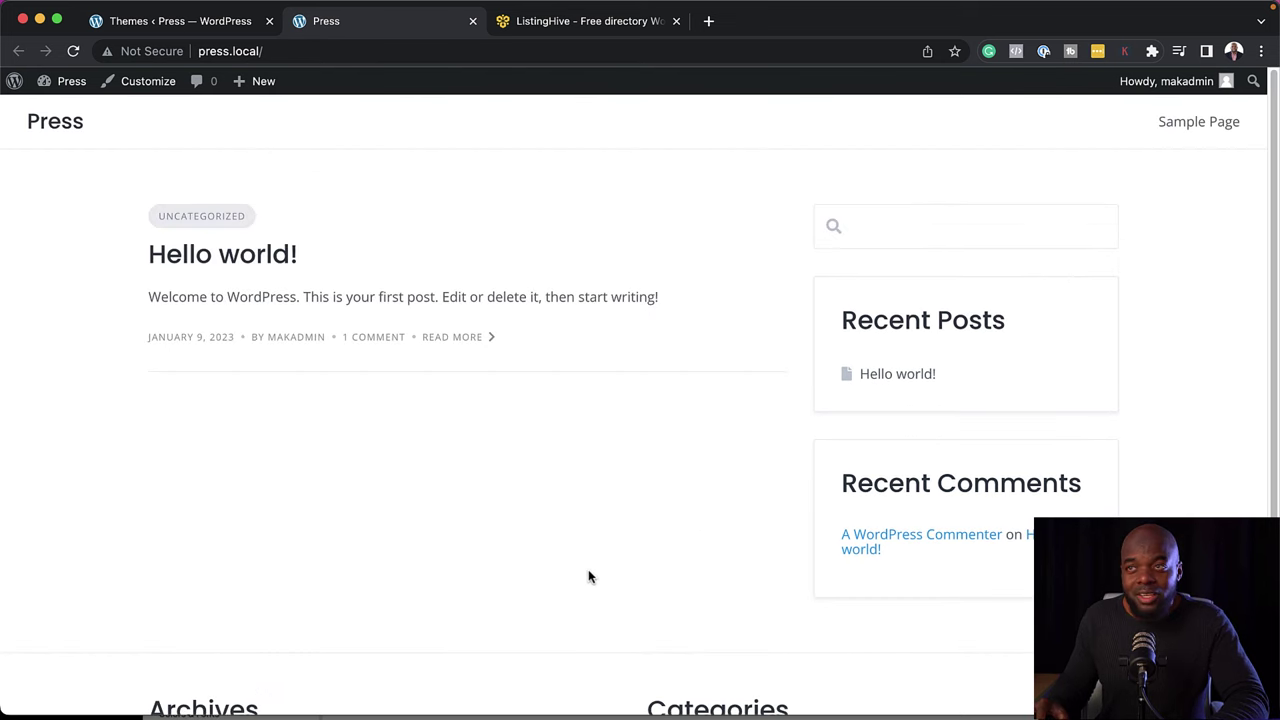
- Install the HivePress plugin recommended by the theme and activate it from the installed plugins
click(220, 24)
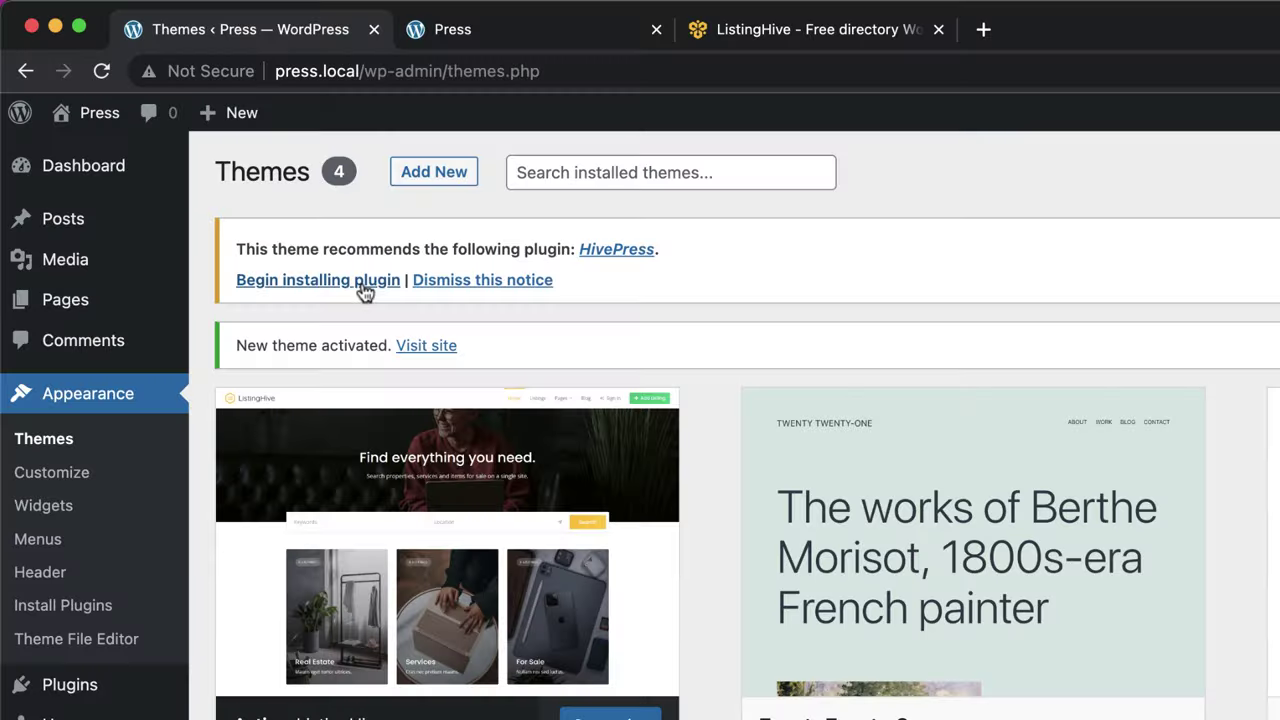
click(364, 290)
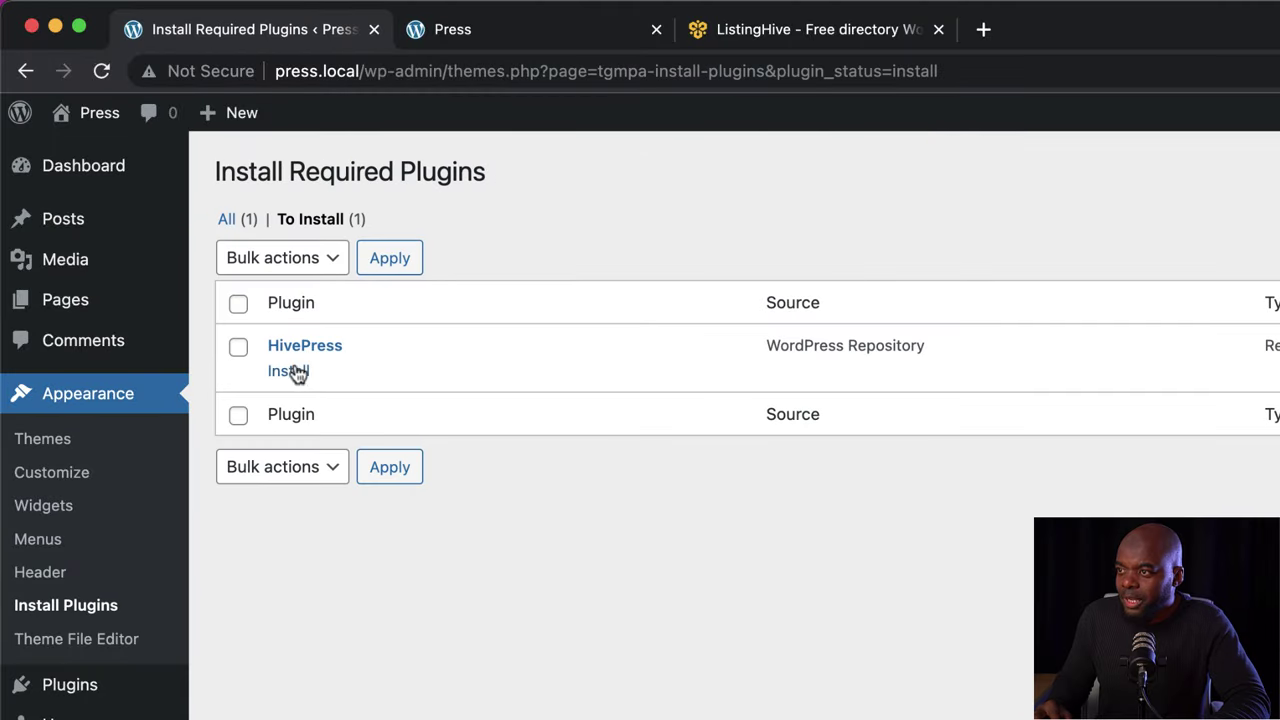
click(300, 373)
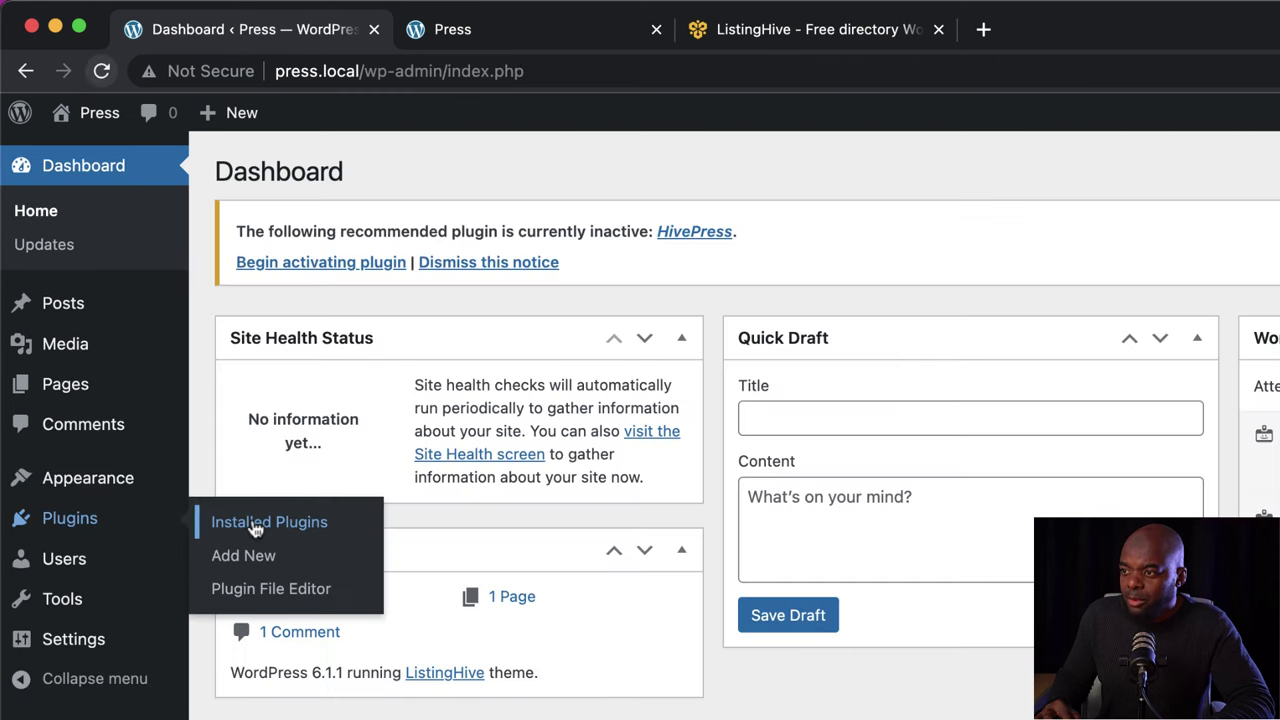
click(255, 524)
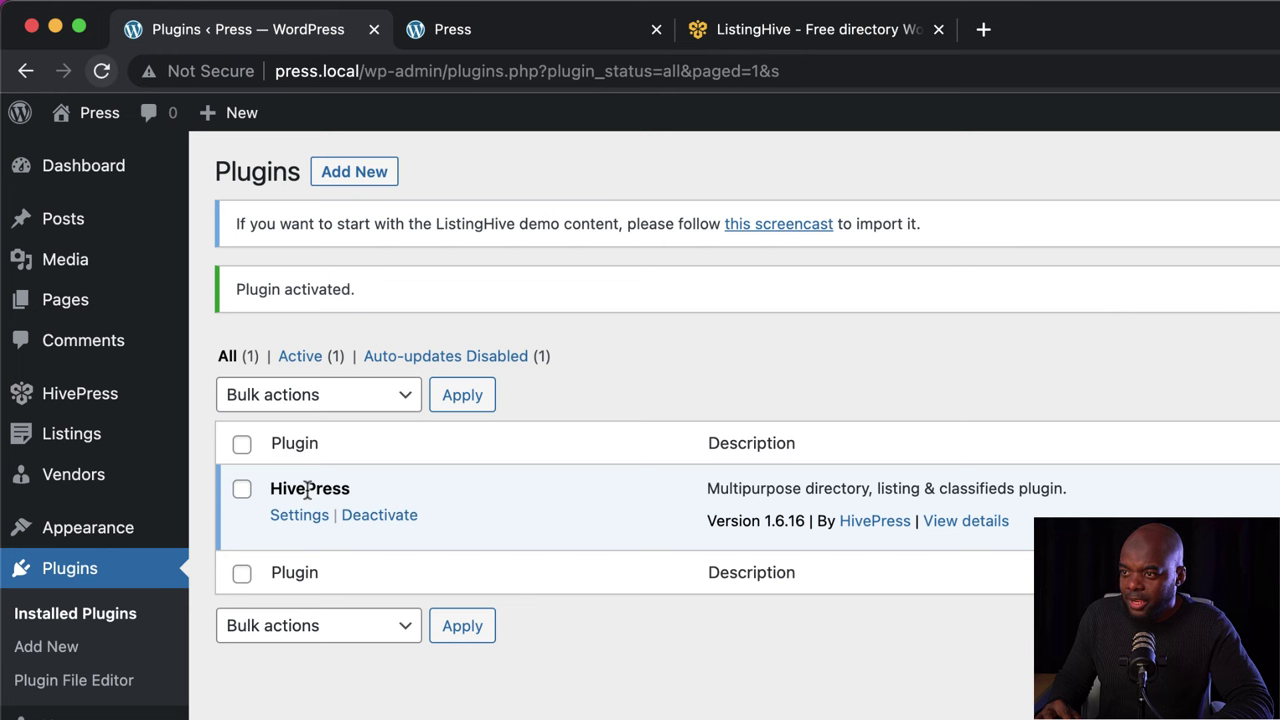
- Open the ListingHive demo import guide from the HivePress settings notice and download the demo content files
mouse_move(103, 386)
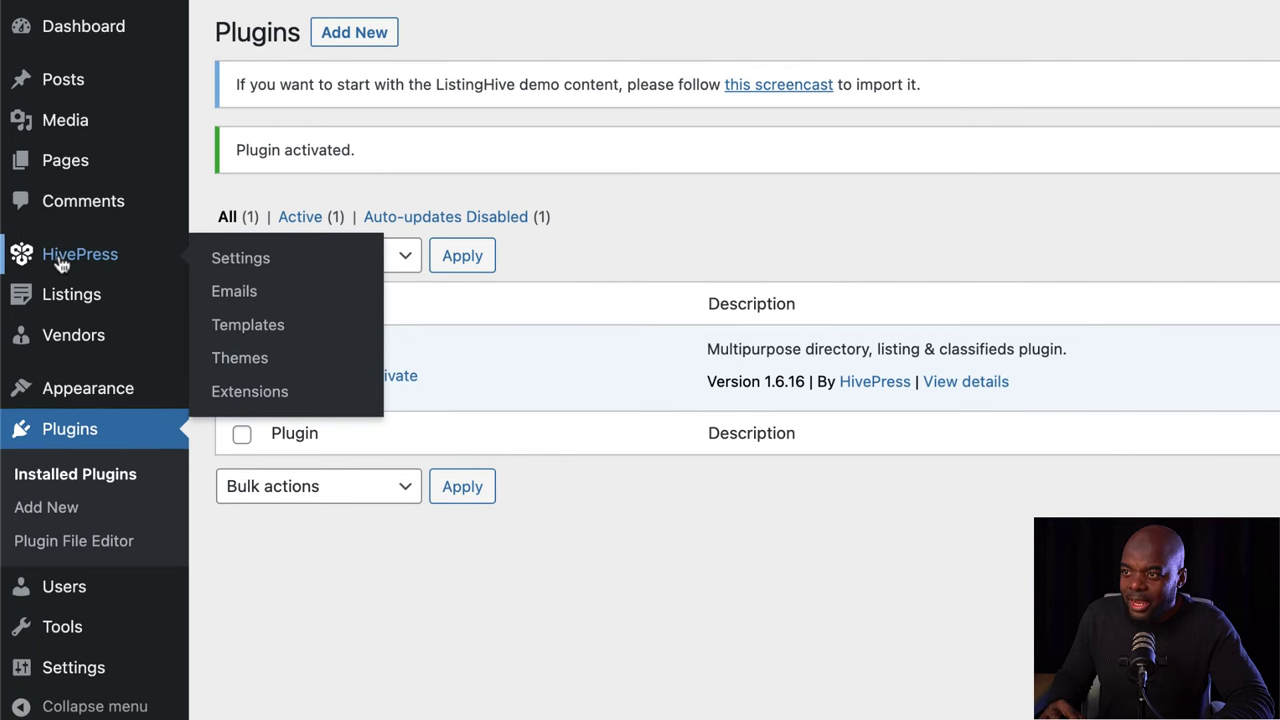
mouse_move(69, 349)
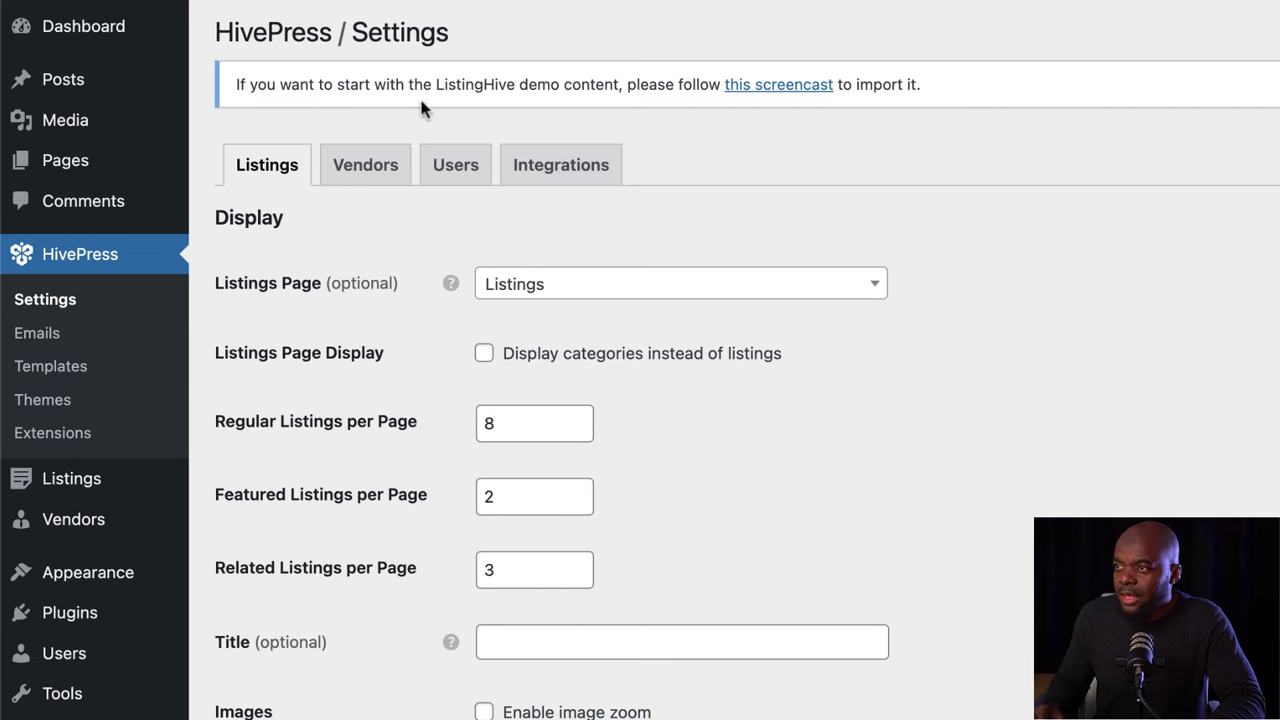
click(783, 86)
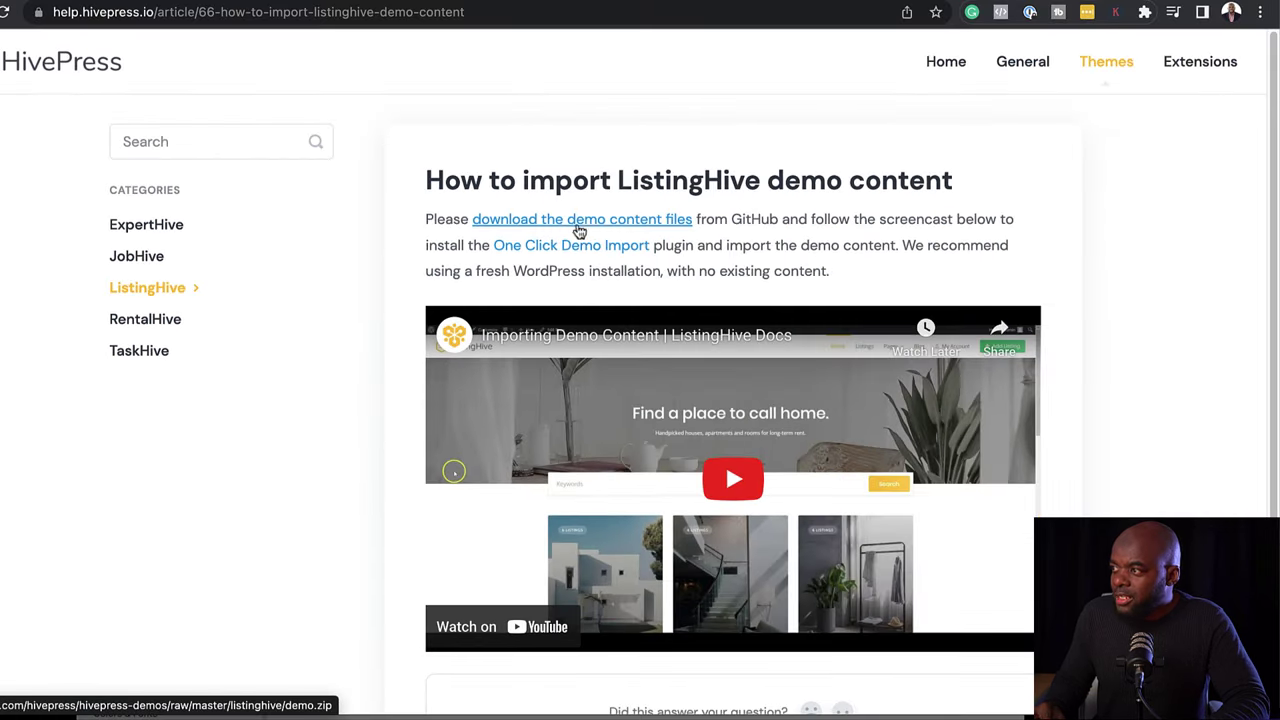
click(629, 220)
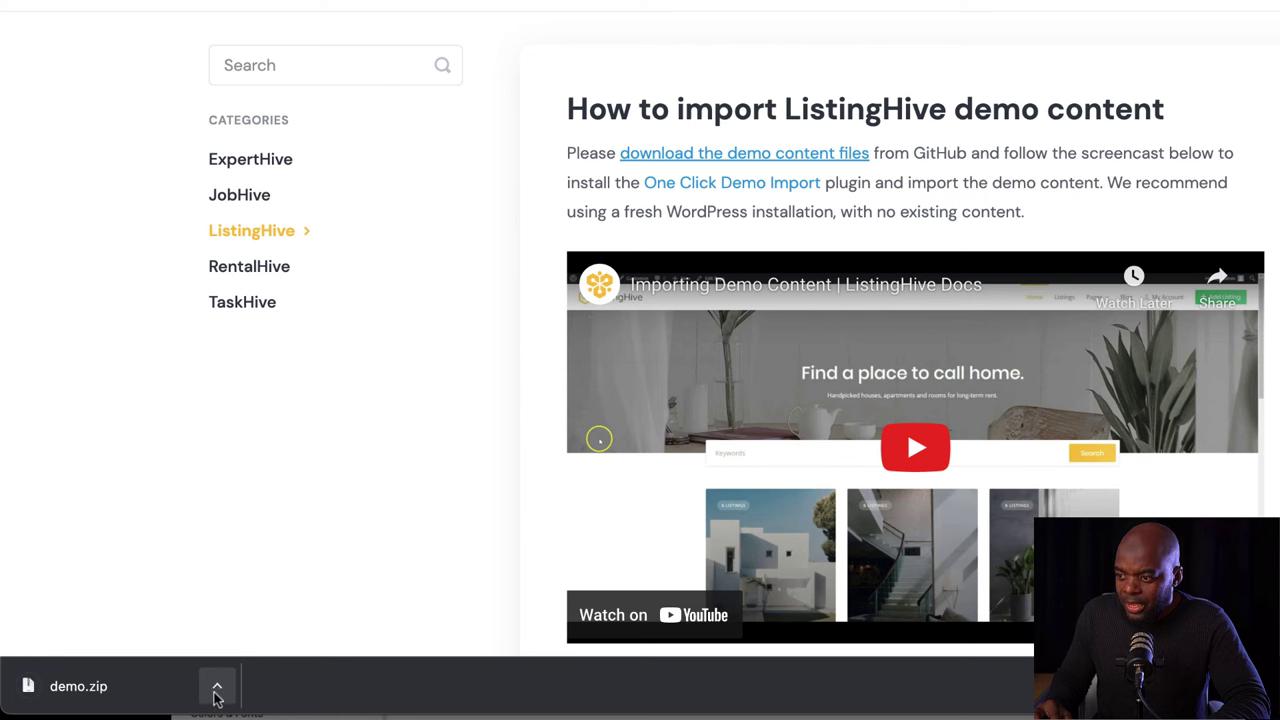
- Reveal demo.zip in Finder, extract it and open the resulting demo folder to check its files
click(219, 690)
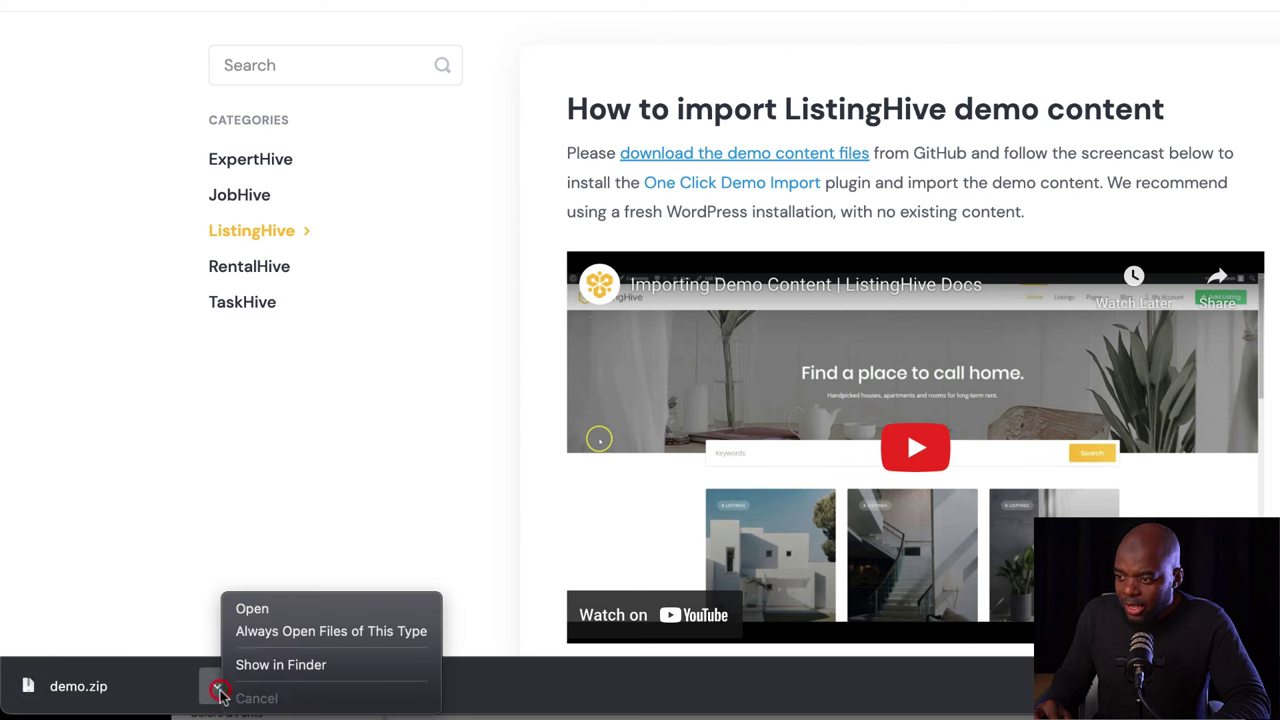
click(283, 666)
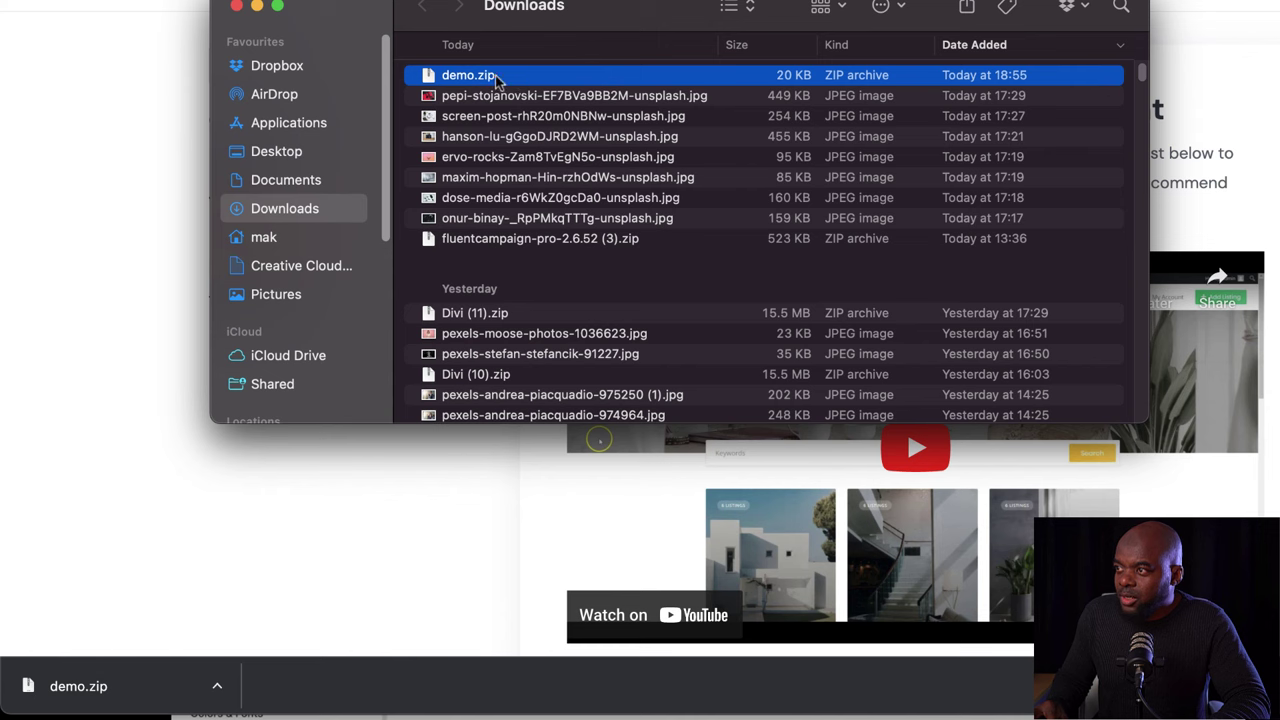
double_click(494, 77)
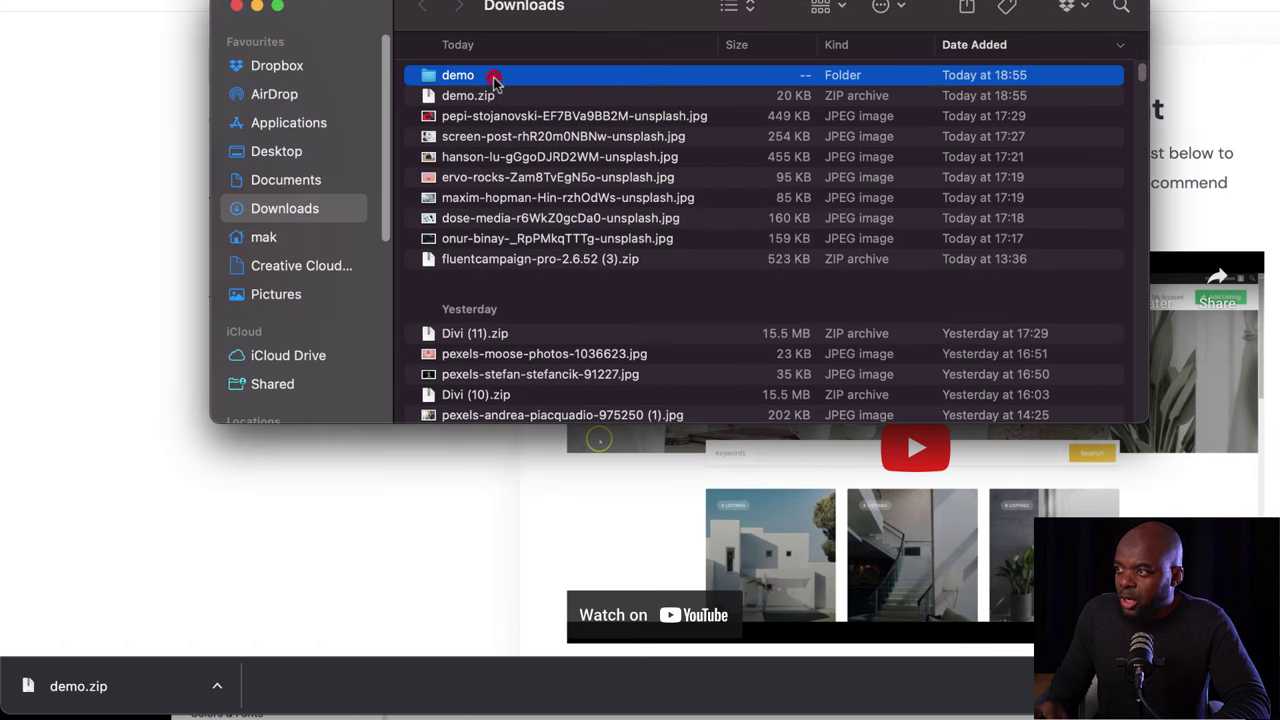
double_click(494, 77)
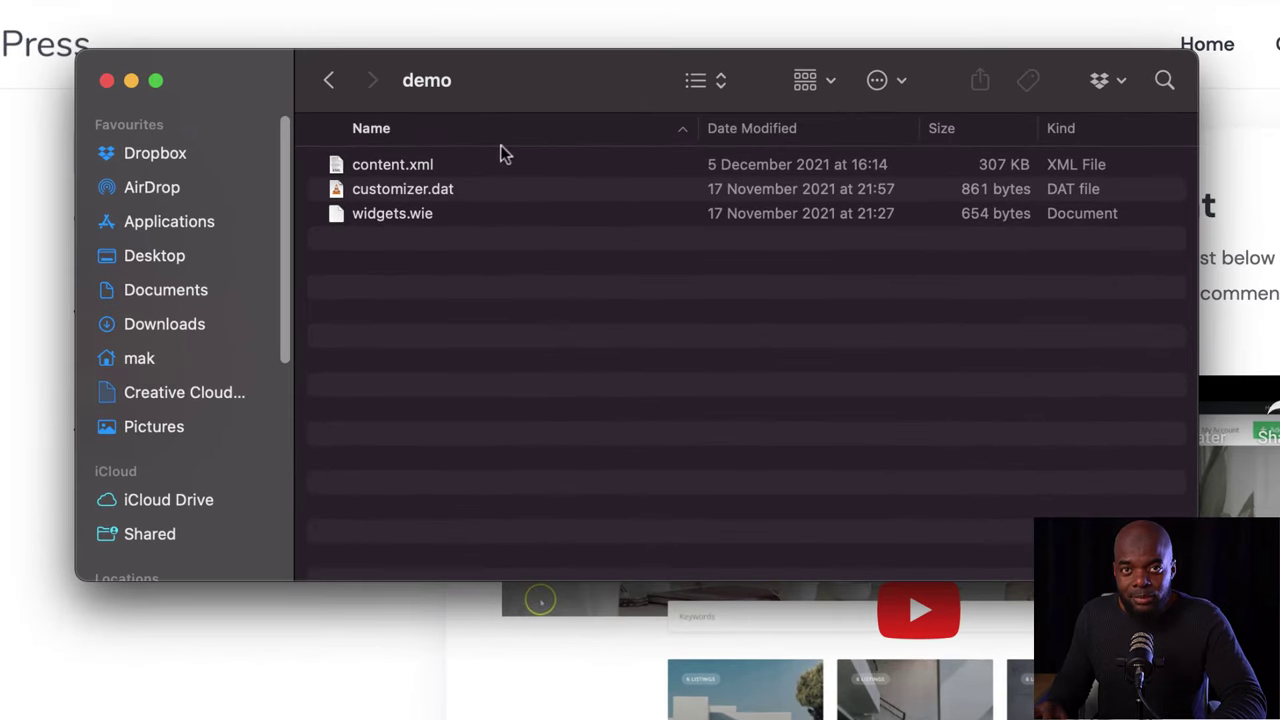
double_click(563, 95)
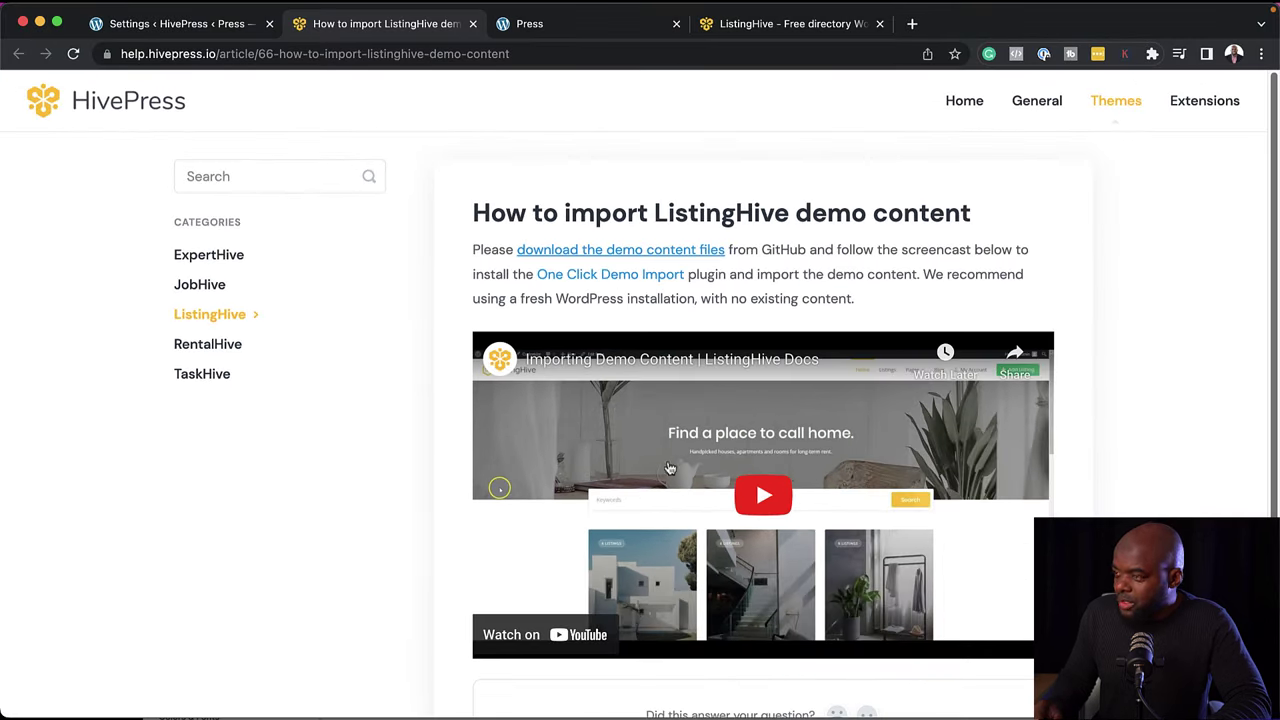
- Return to the WordPress admin and search the plugin directory for One Click Demo
click(177, 26)
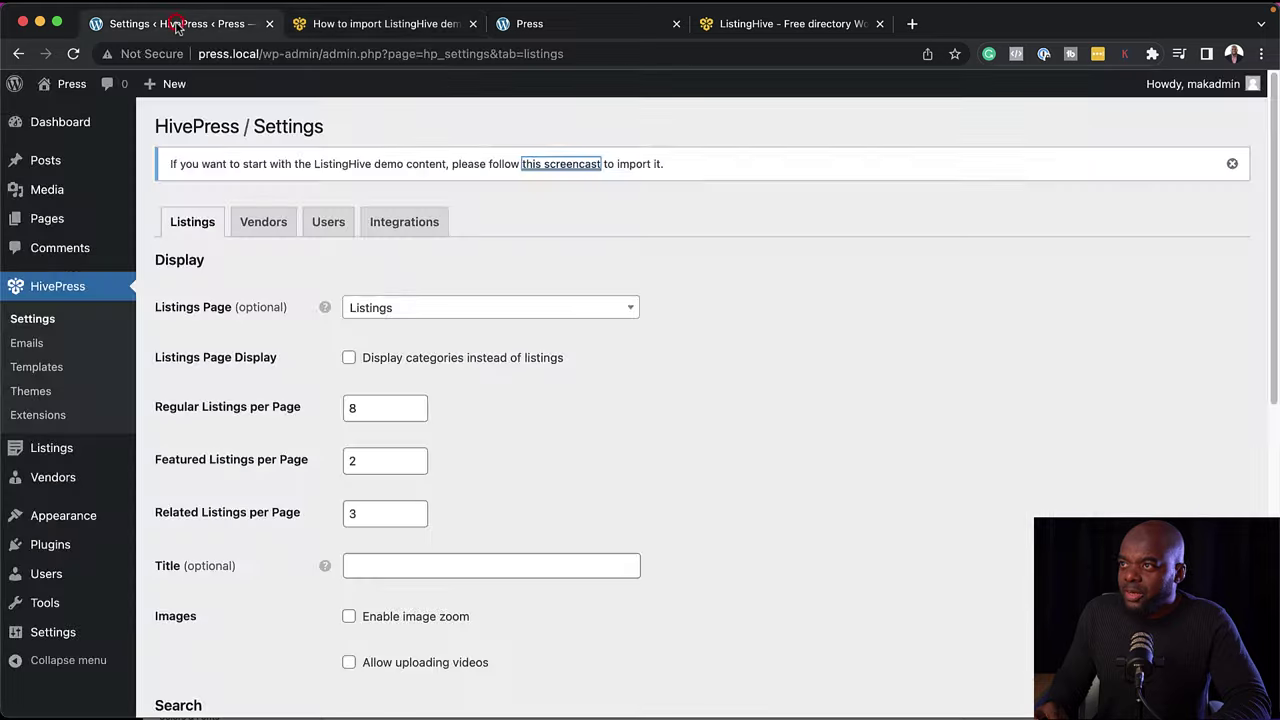
mouse_move(66, 545)
click(190, 573)
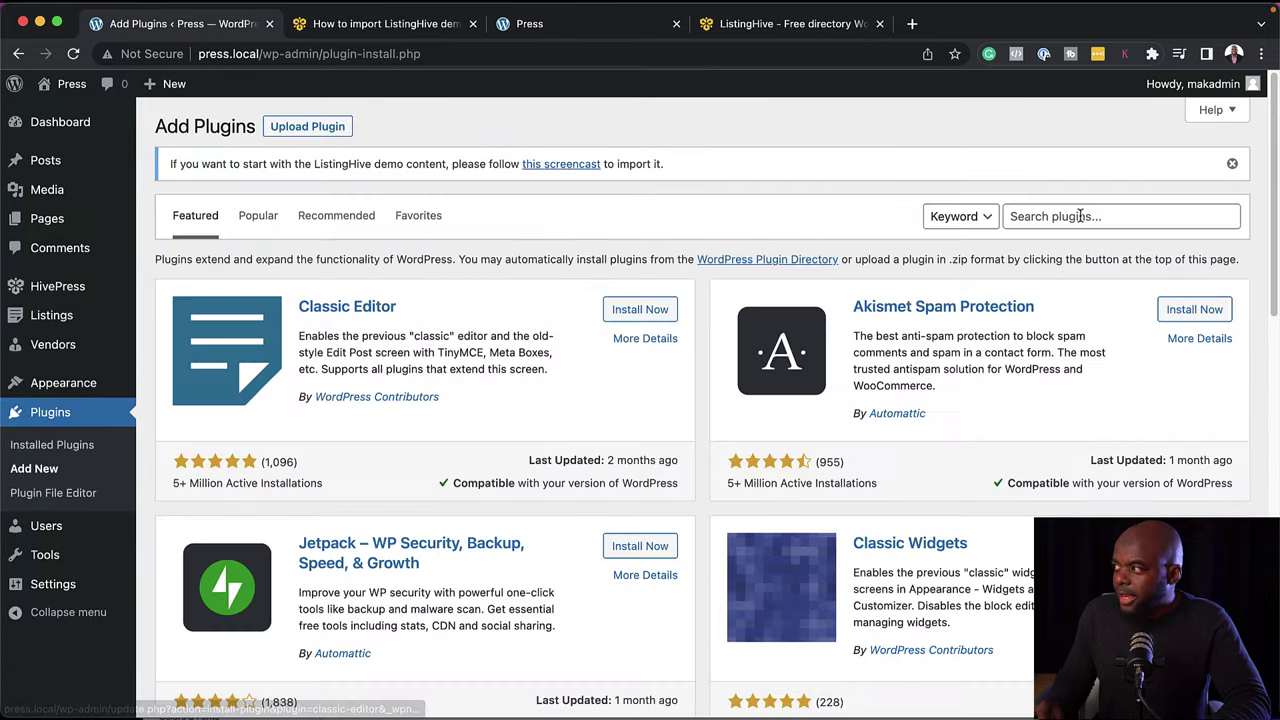
click(1085, 212)
text(One Click Demo)
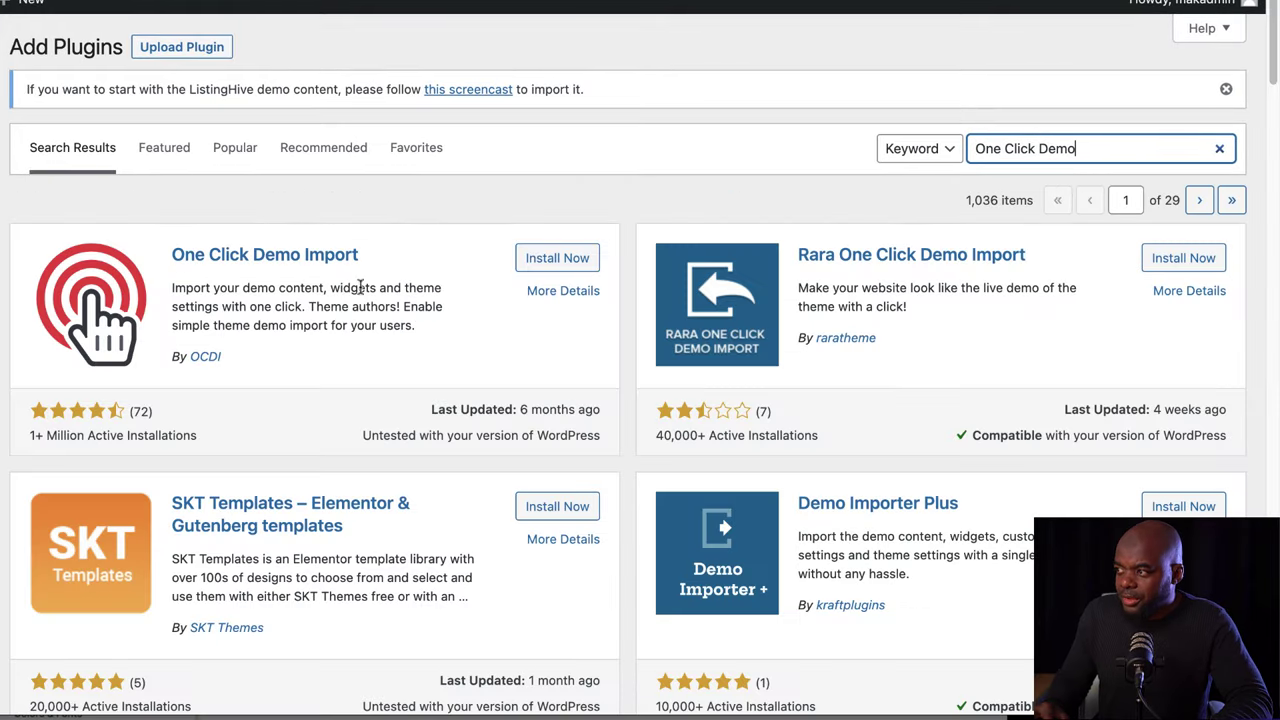
- Install and activate the One Click Demo Import plugin and open the Import Demo Data page
click(558, 258)
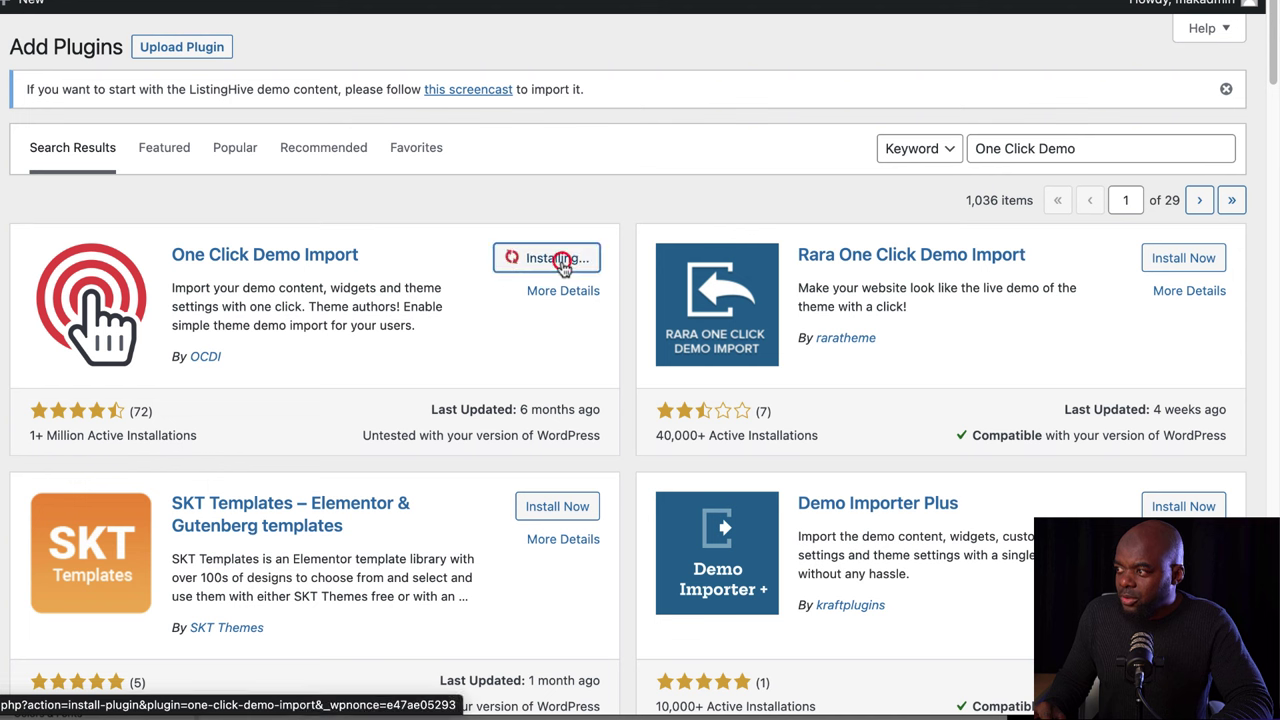
click(566, 258)
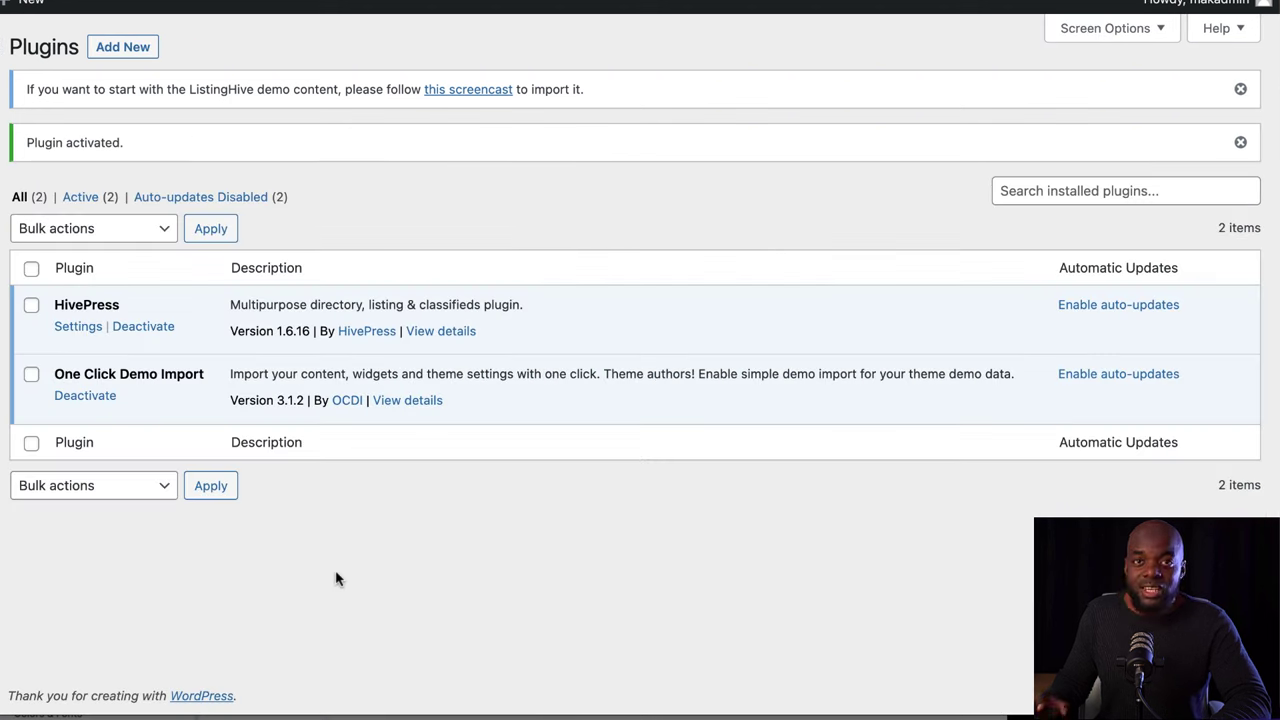
mouse_move(70, 332)
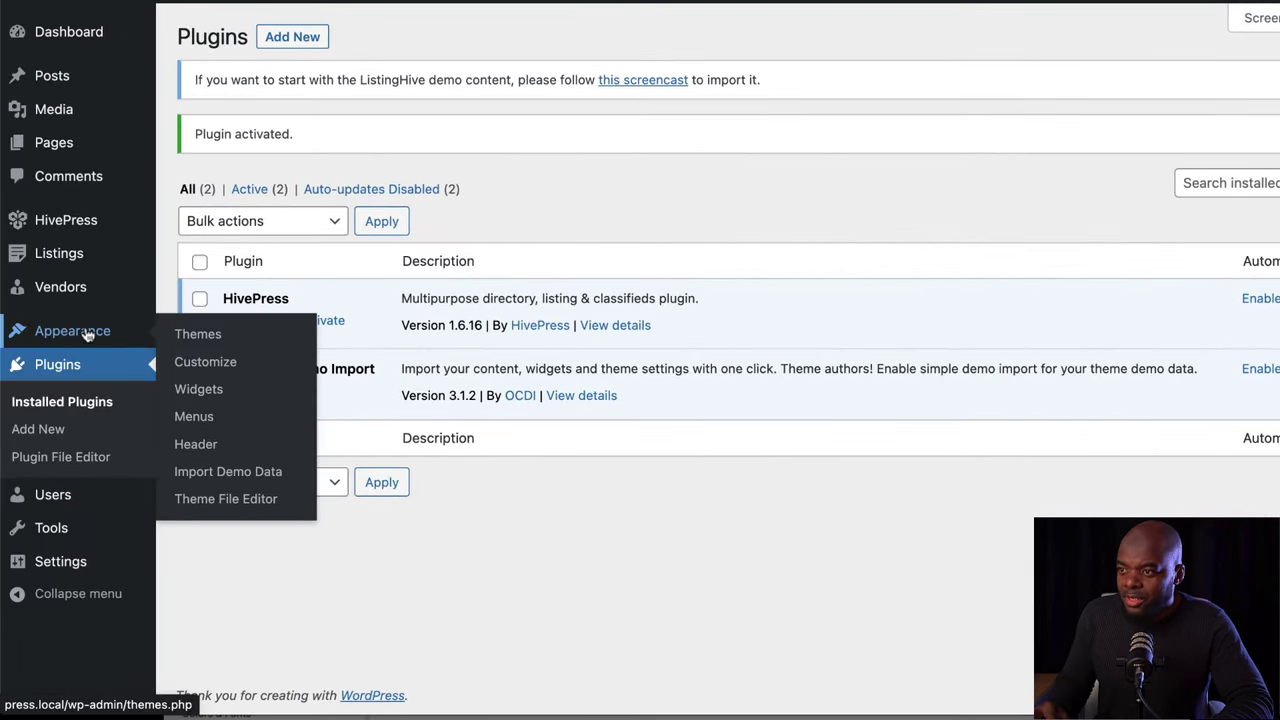
click(236, 473)
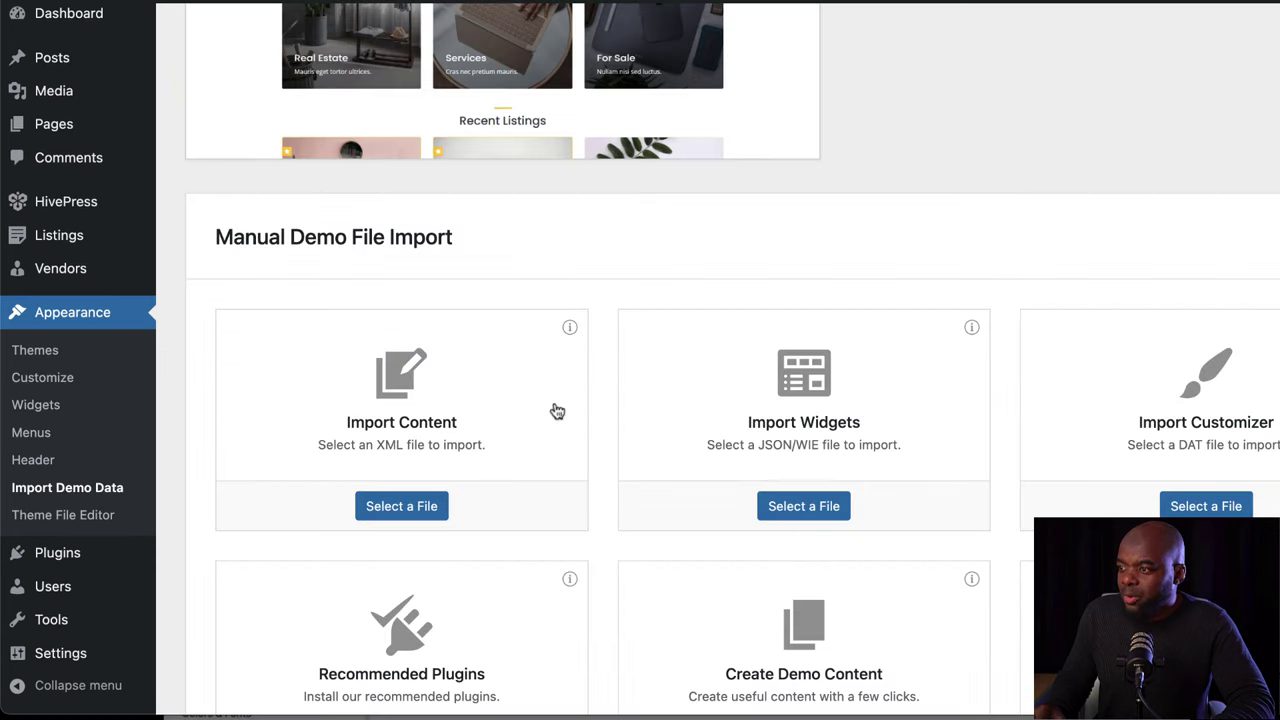
- Select content.xml from the demo folder as the content file for the manual demo import and run the import
scroll(514, 506, down, 2)
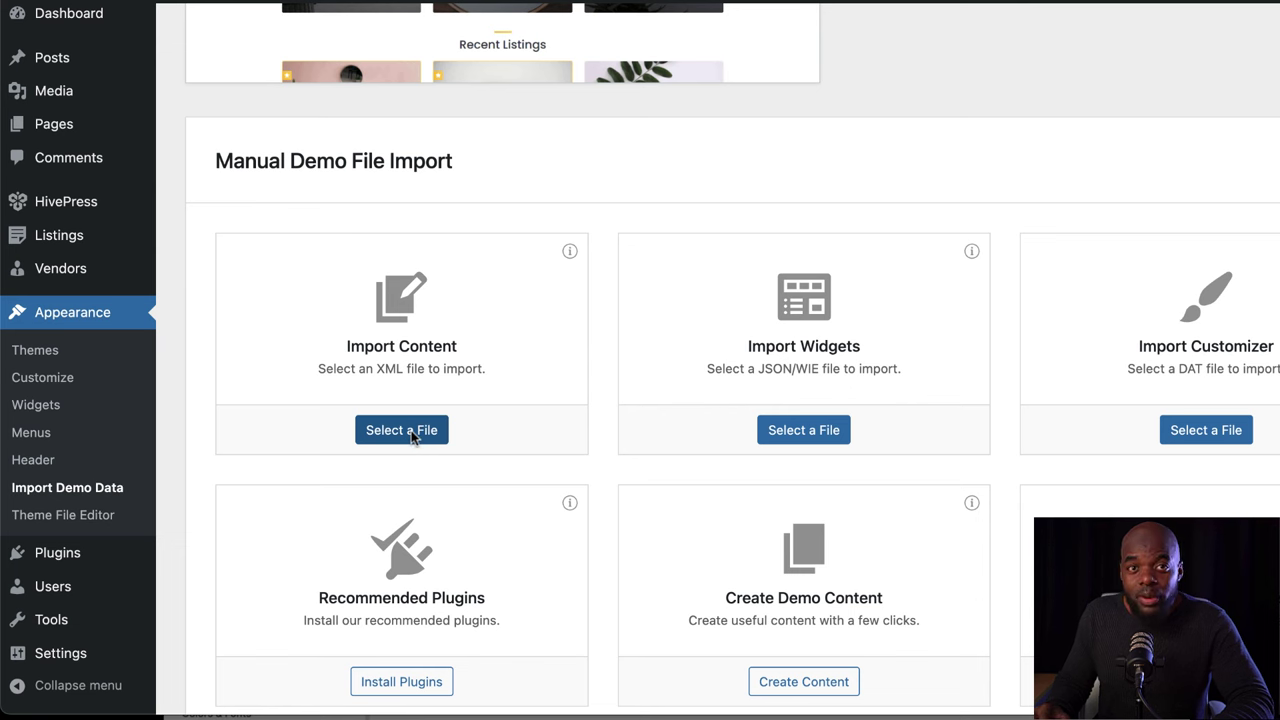
click(411, 430)
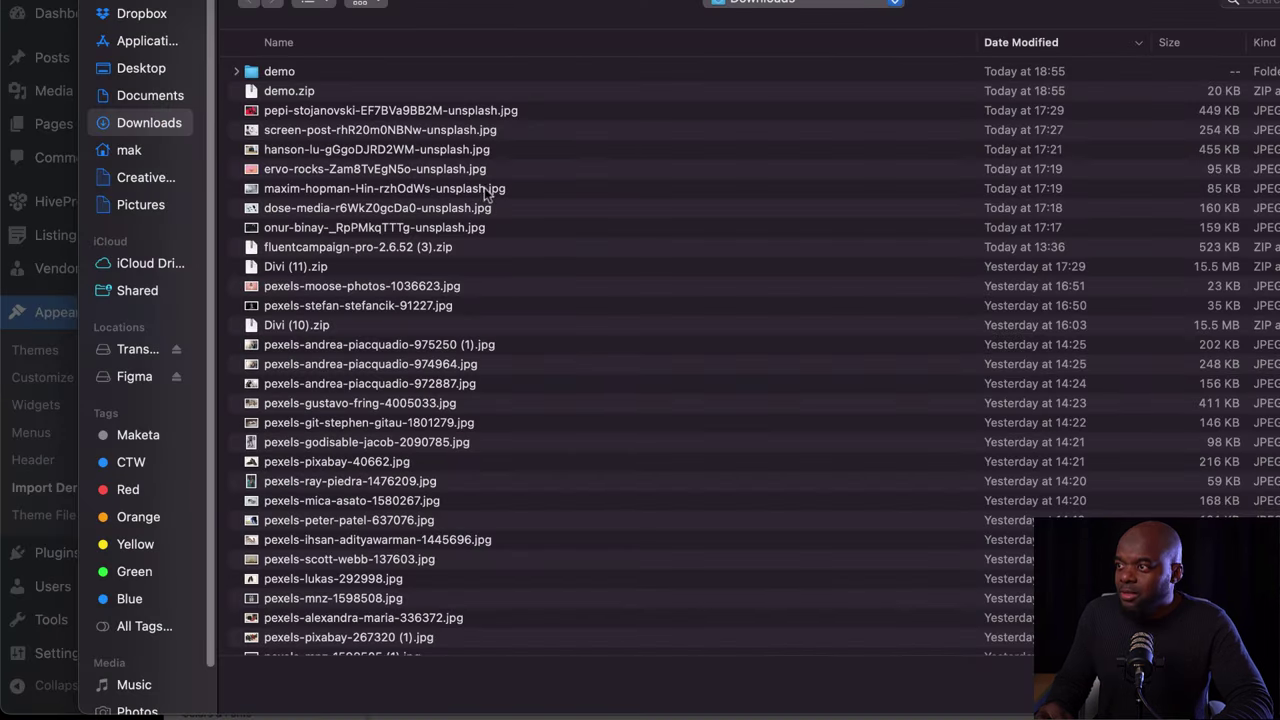
click(324, 71)
double_click(324, 71)
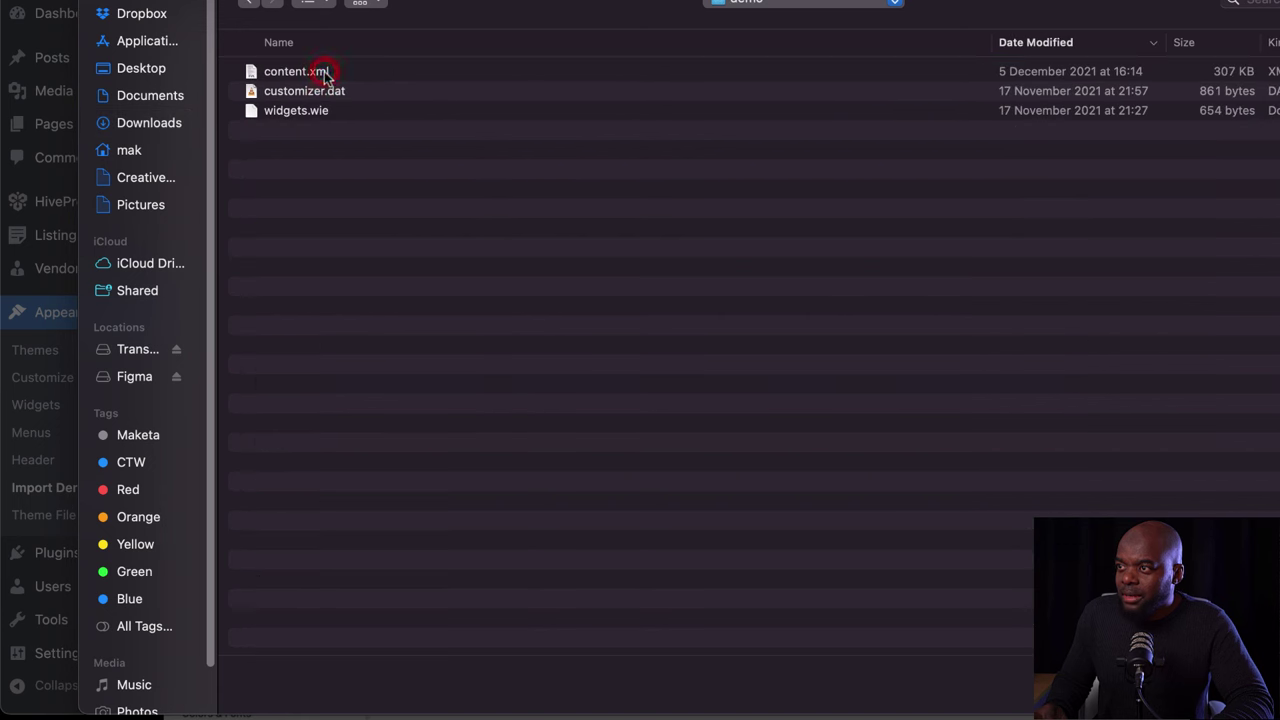
click(398, 73)
double_click(398, 73)
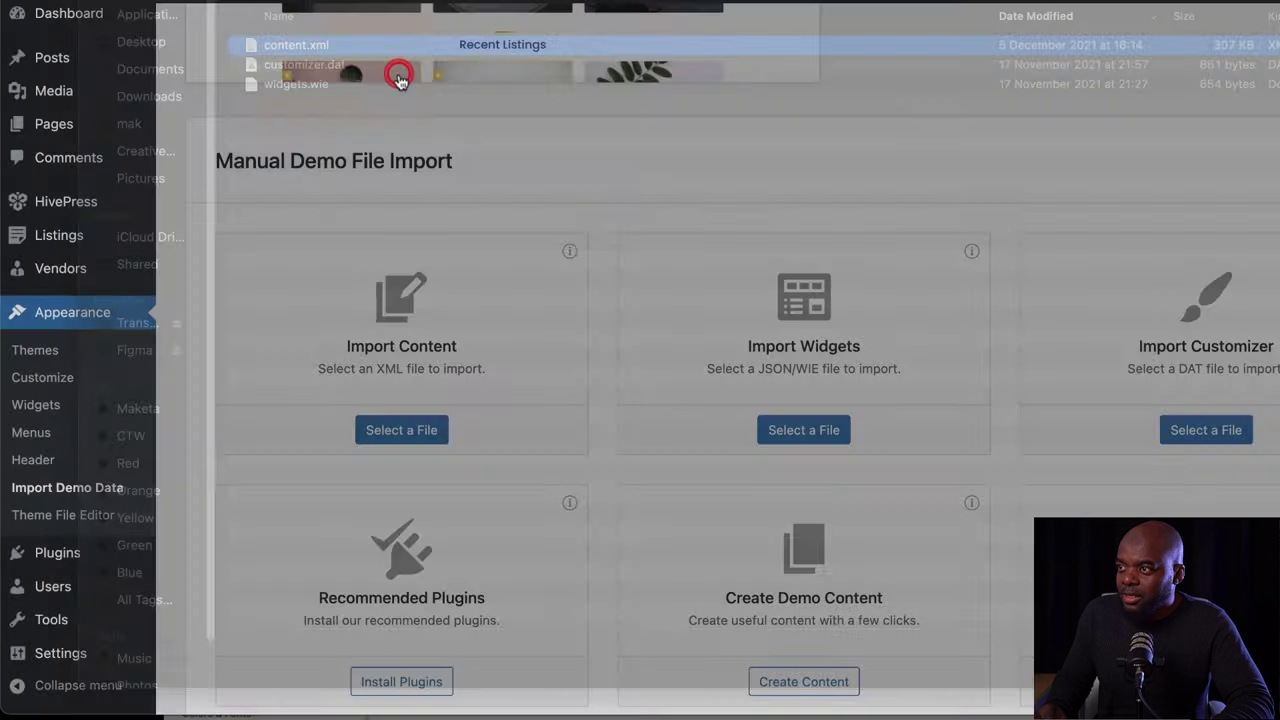
scroll(433, 194, down, 4)
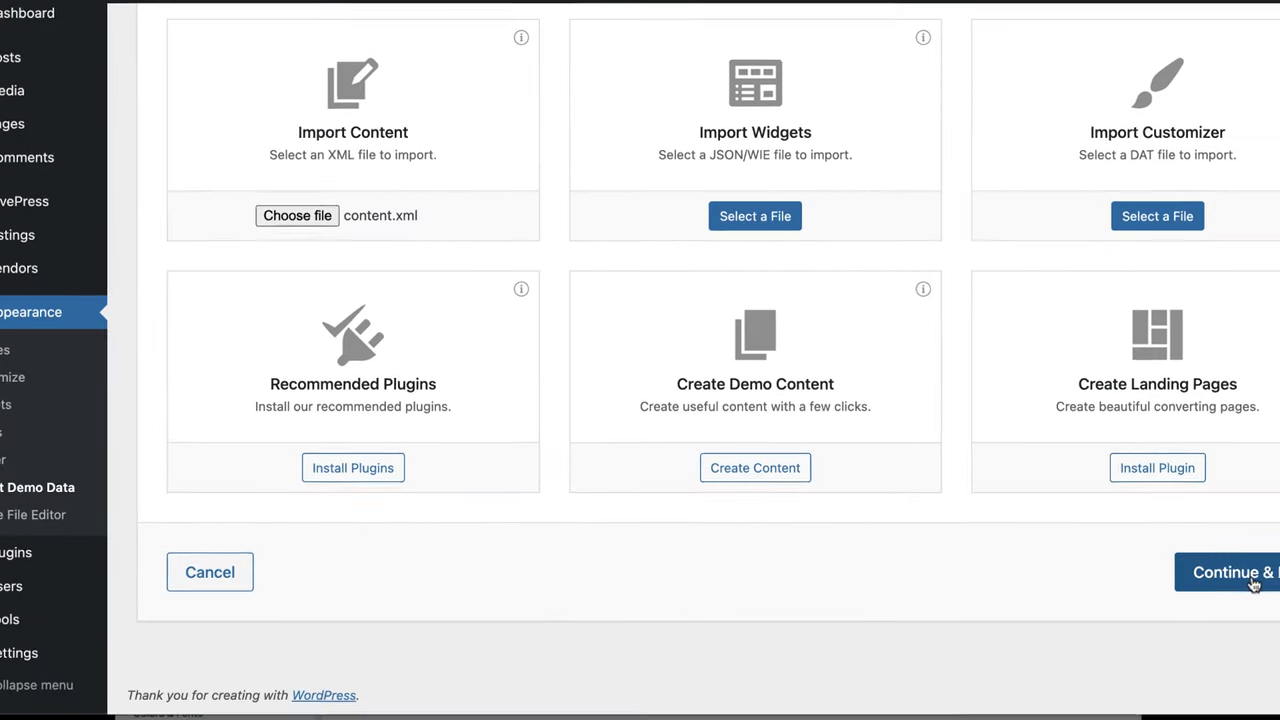
click(1113, 578)
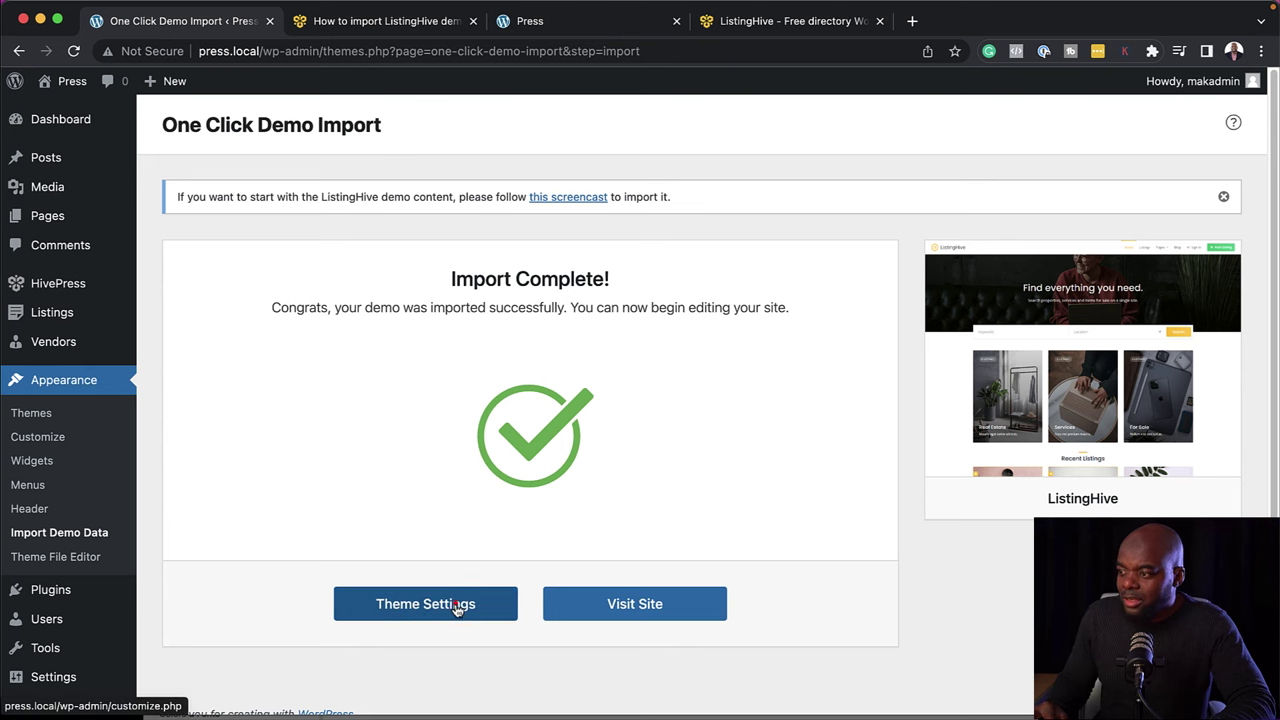
- Go to the theme settings from the completed import and open the Site Identity section
click(455, 606)
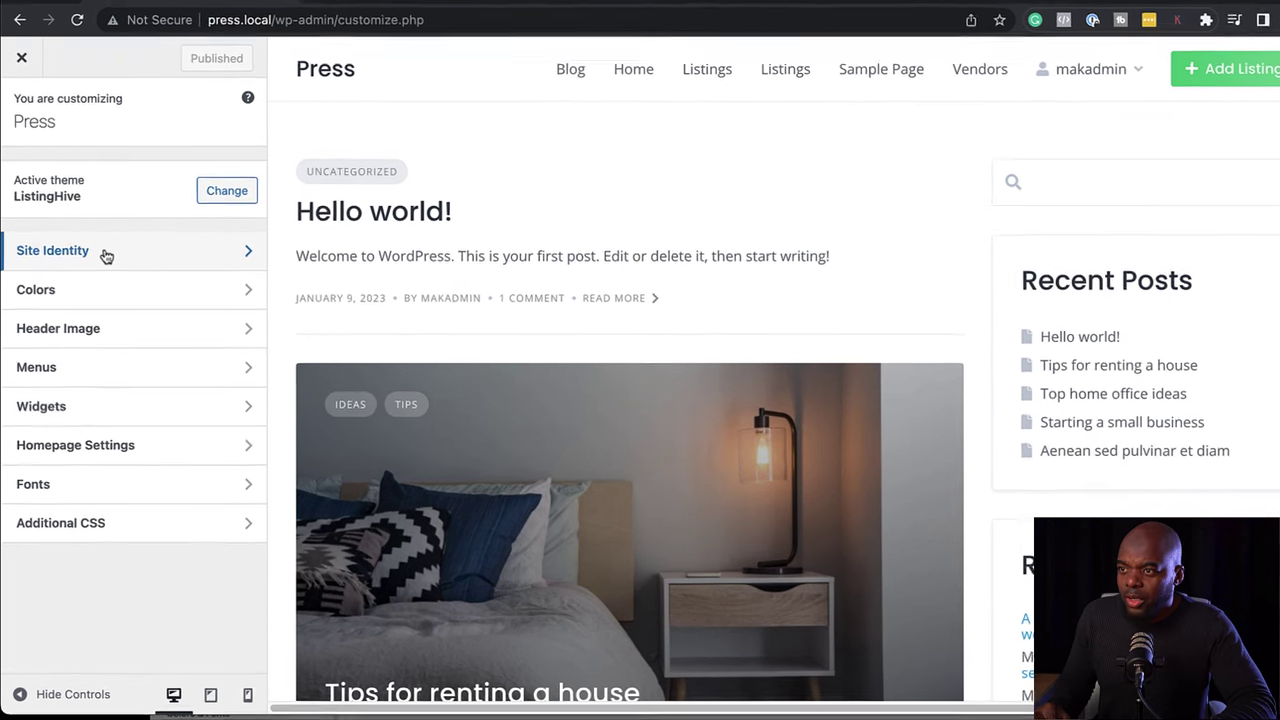
click(101, 277)
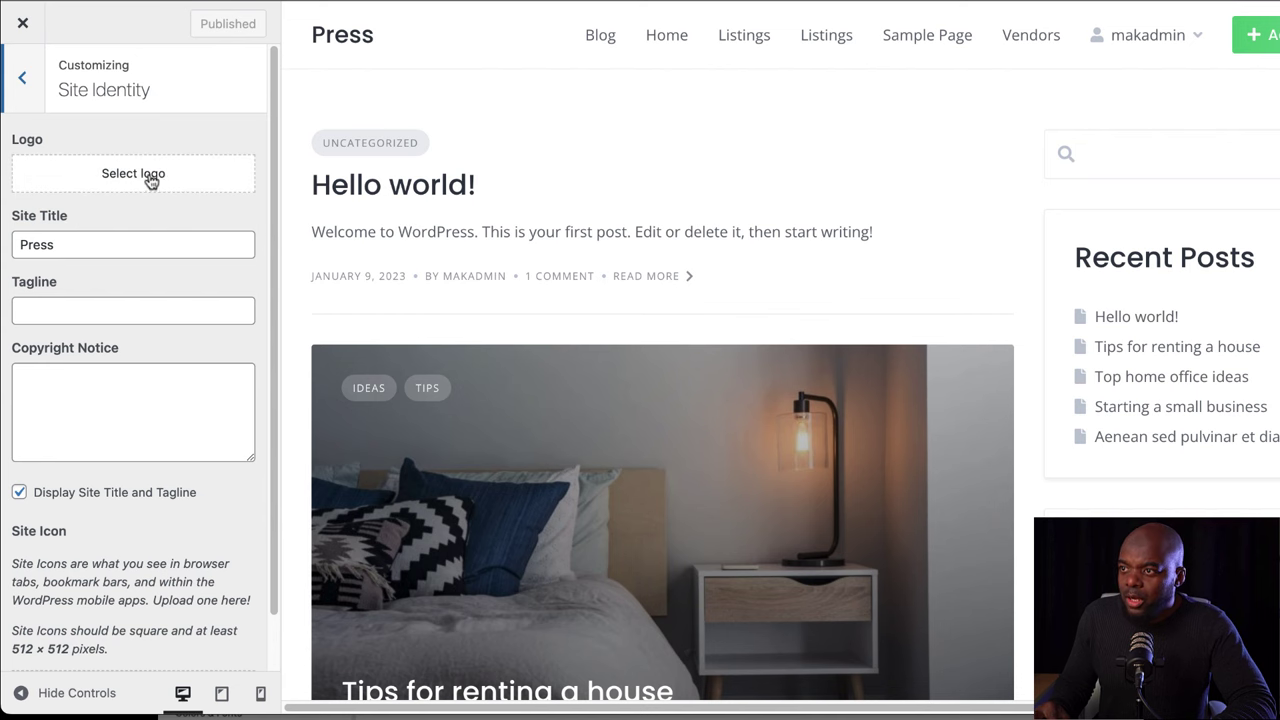
click(130, 182)
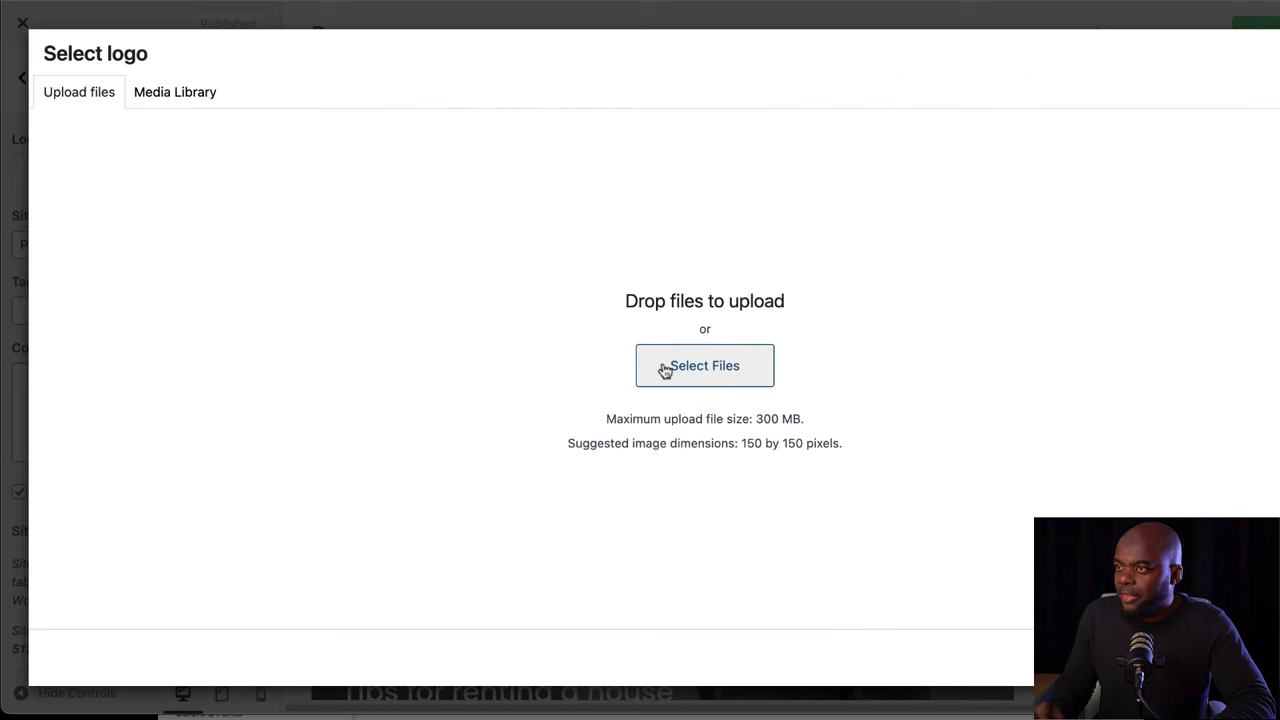
click(754, 372)
key(Escape)
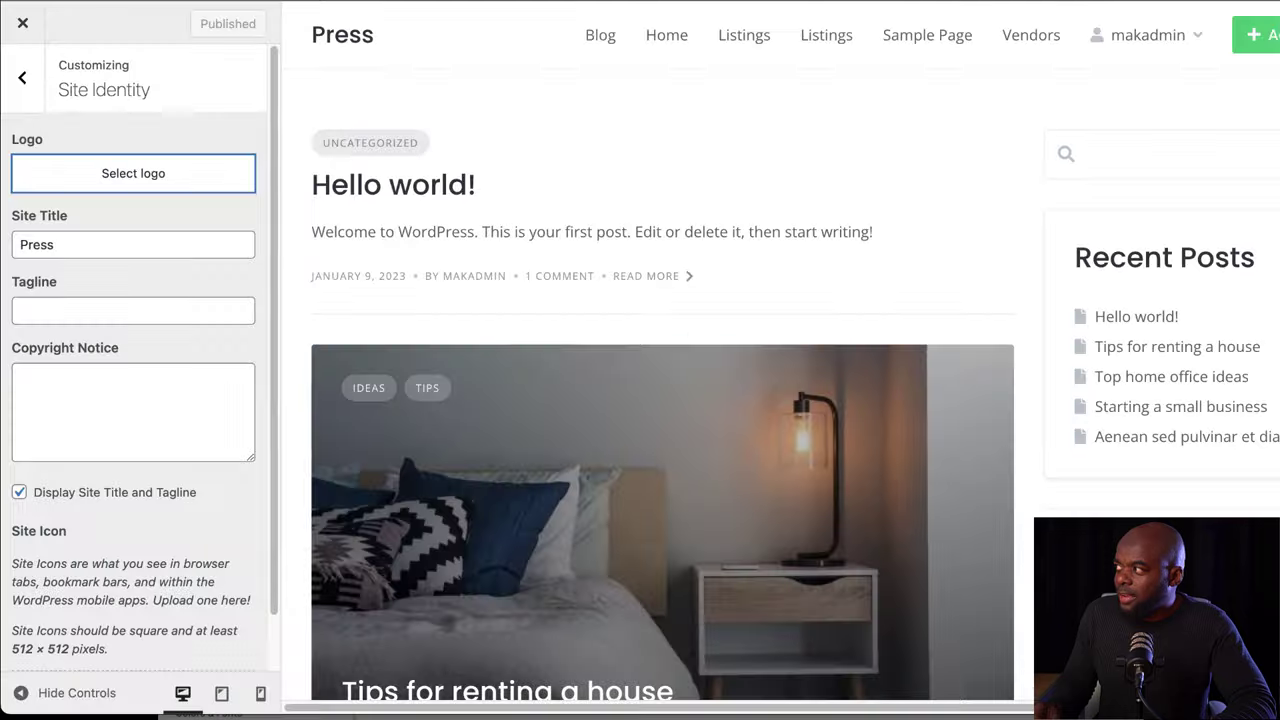
- Set the site title to "Mak Direct" and the tagline to "Sell Your Gadgets"
click(130, 244)
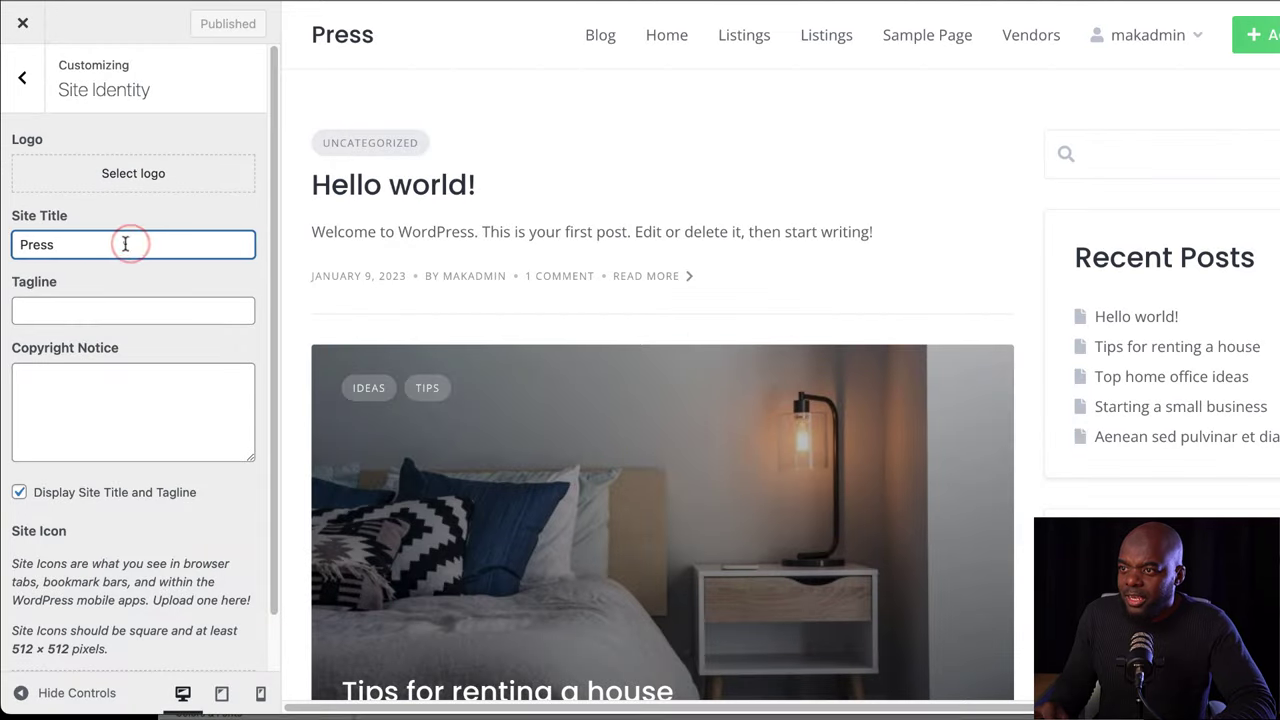
double_click(130, 244)
text(Mak Direct)
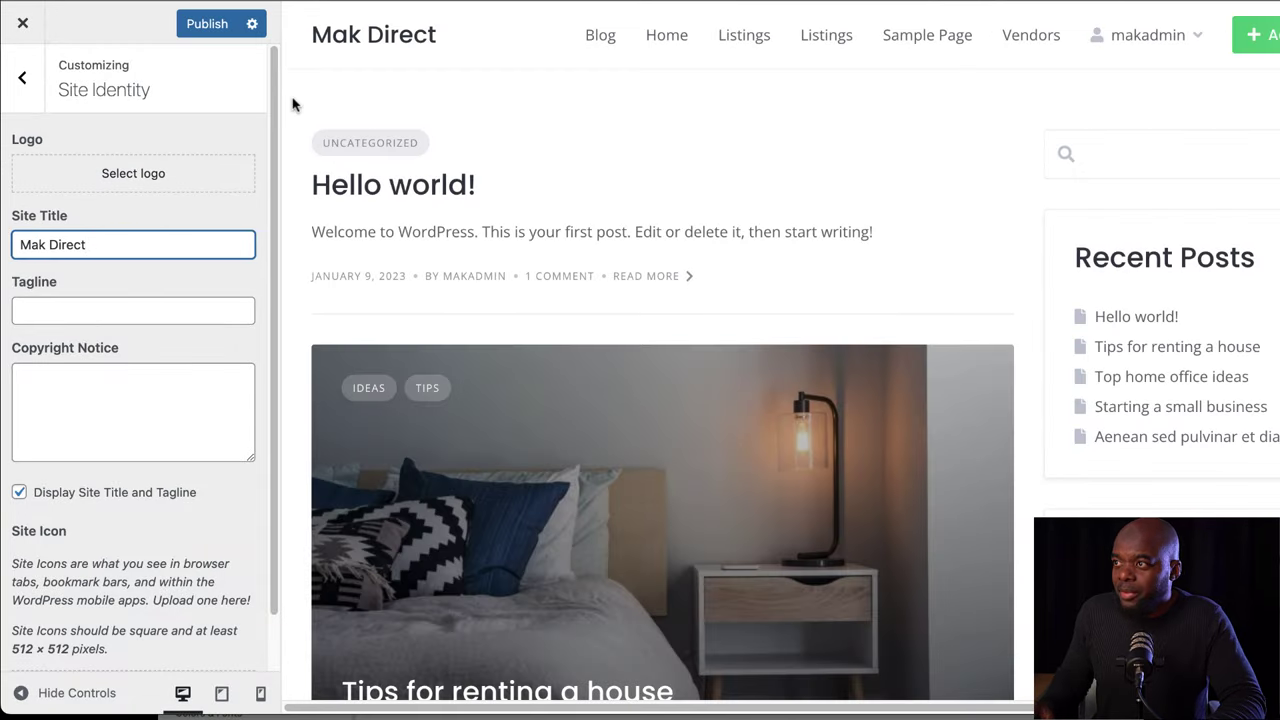
key(Tab)
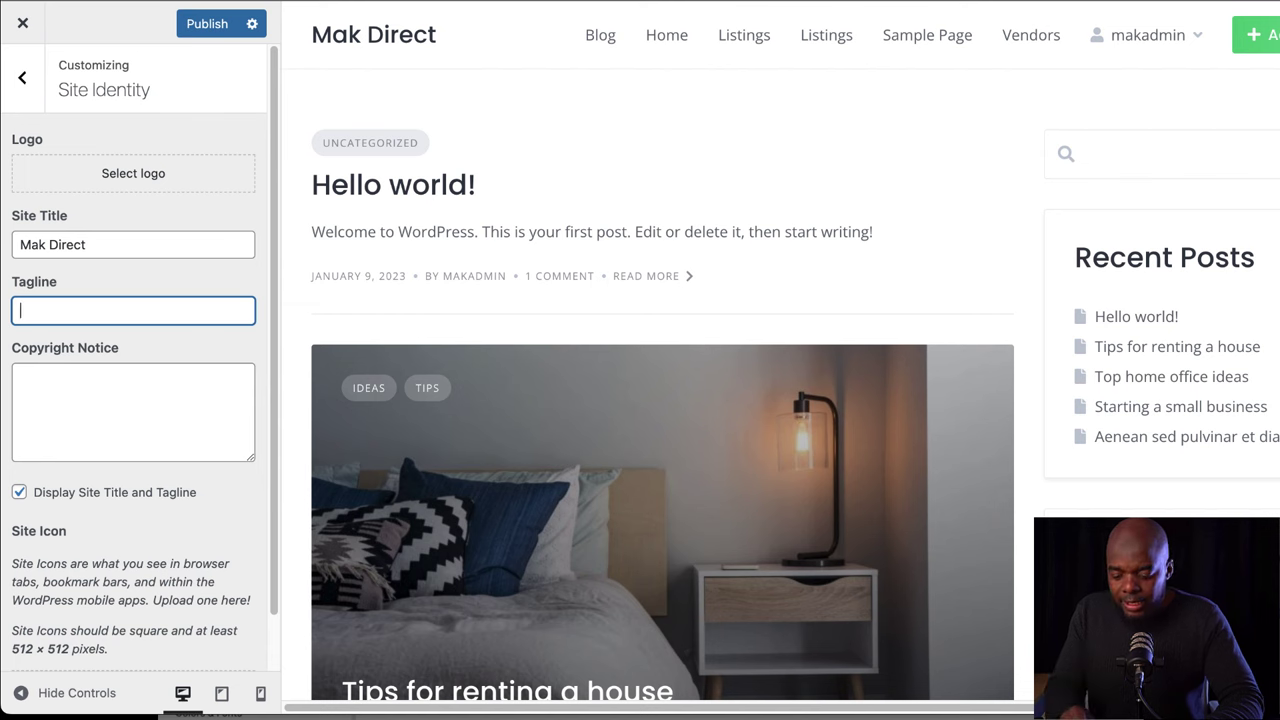
text(Sell)
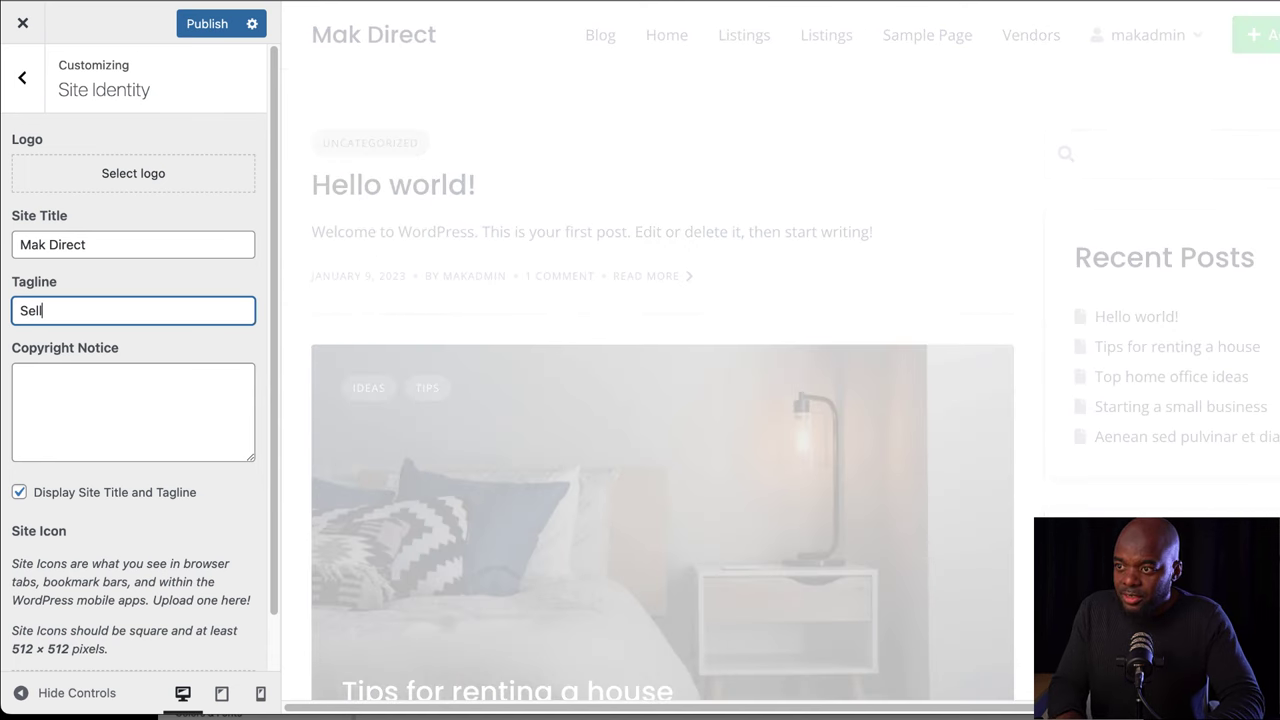
text(Your Gadgets)
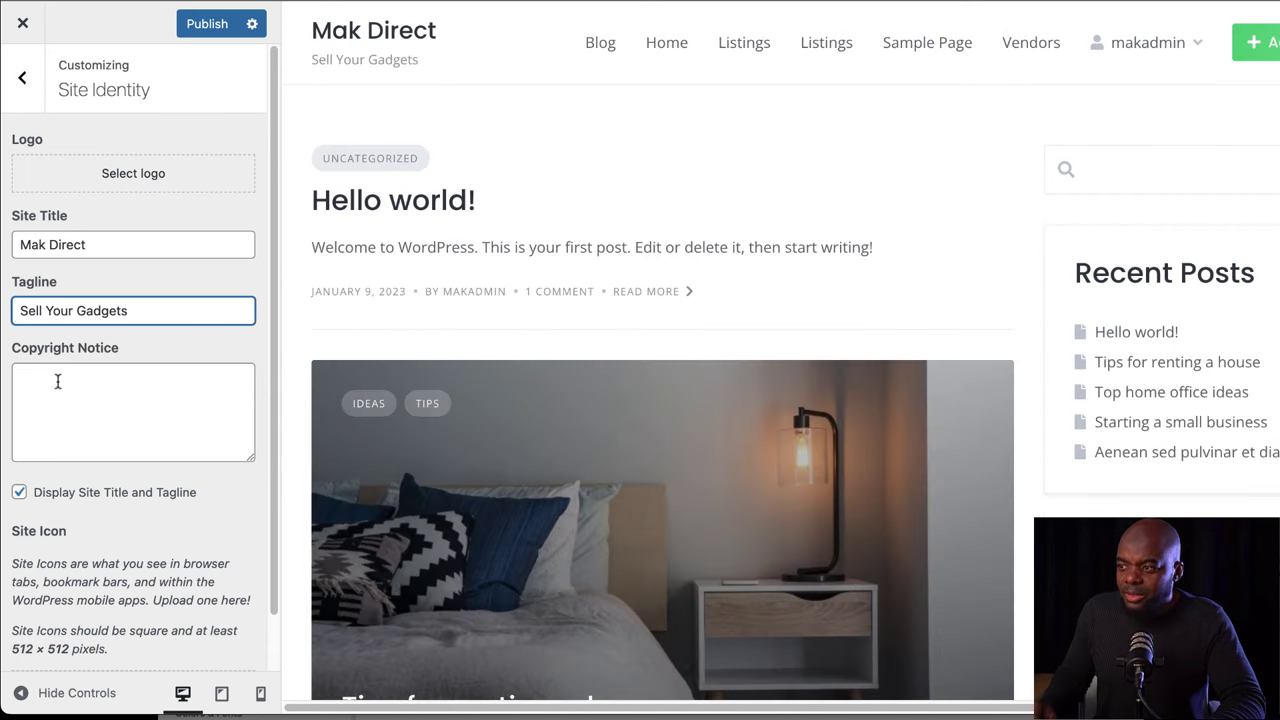
- Add an exclamation mark to the end of the tagline and publish the site identity changes
click(57, 381)
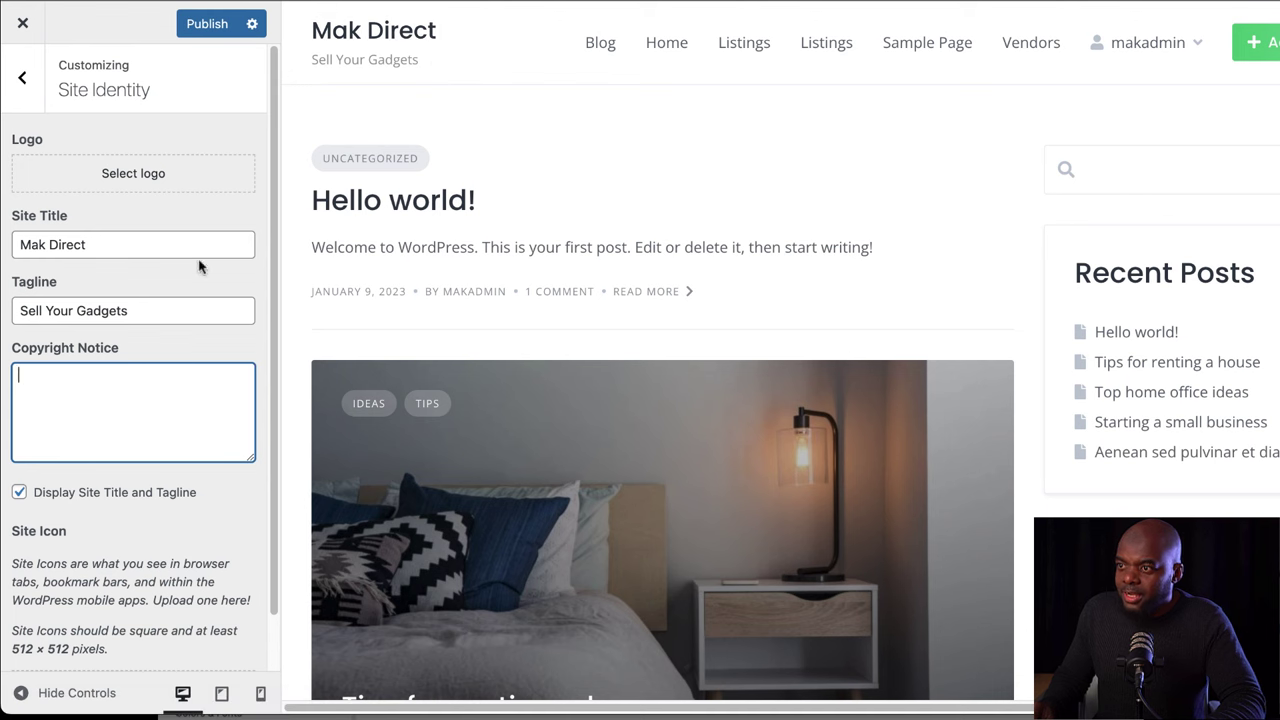
click(186, 317)
text(!)
click(207, 23)
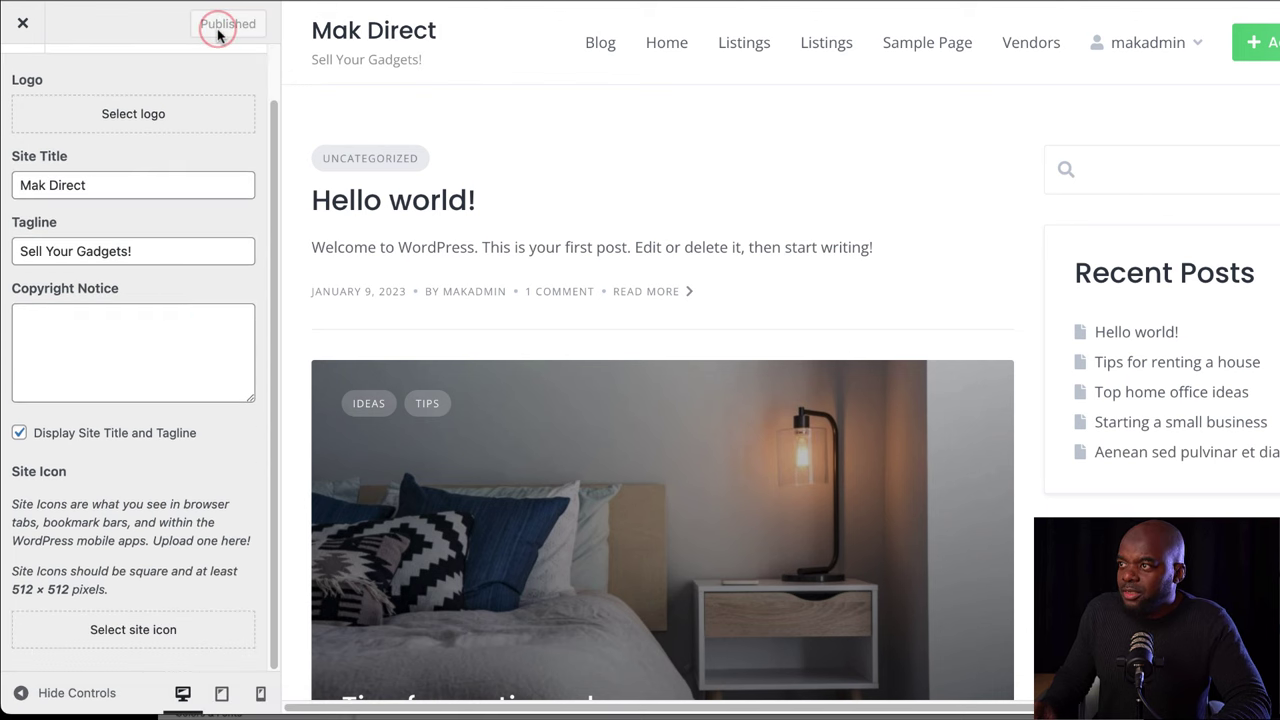
- Change the theme's primary color to the blue #0673e8 in the Colors section and publish the change
click(22, 77)
click(92, 272)
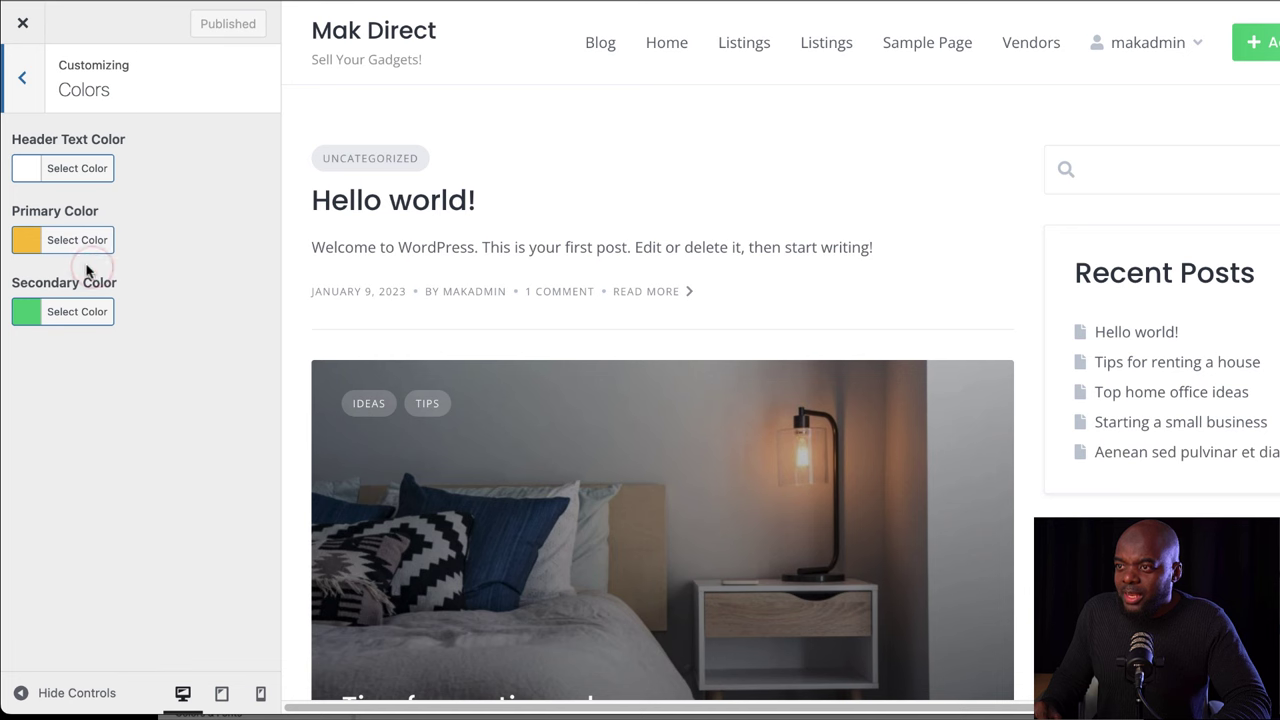
click(30, 242)
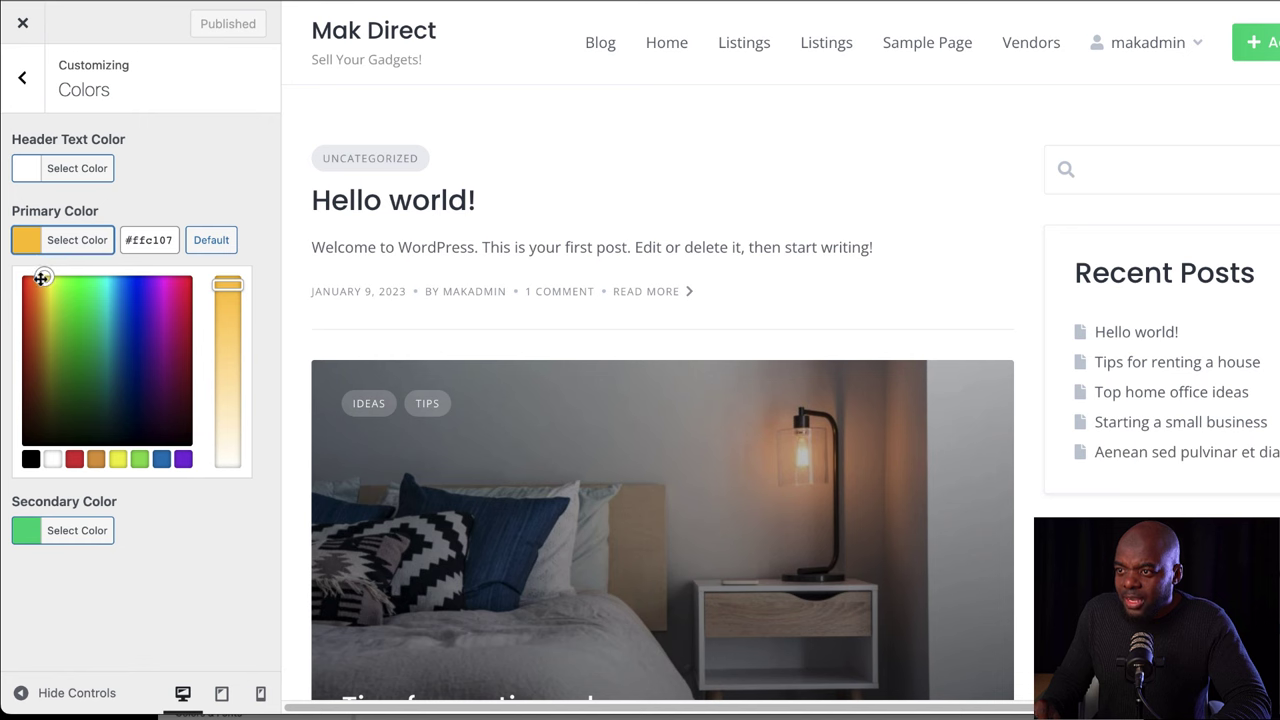
drag(43, 279, 125, 294)
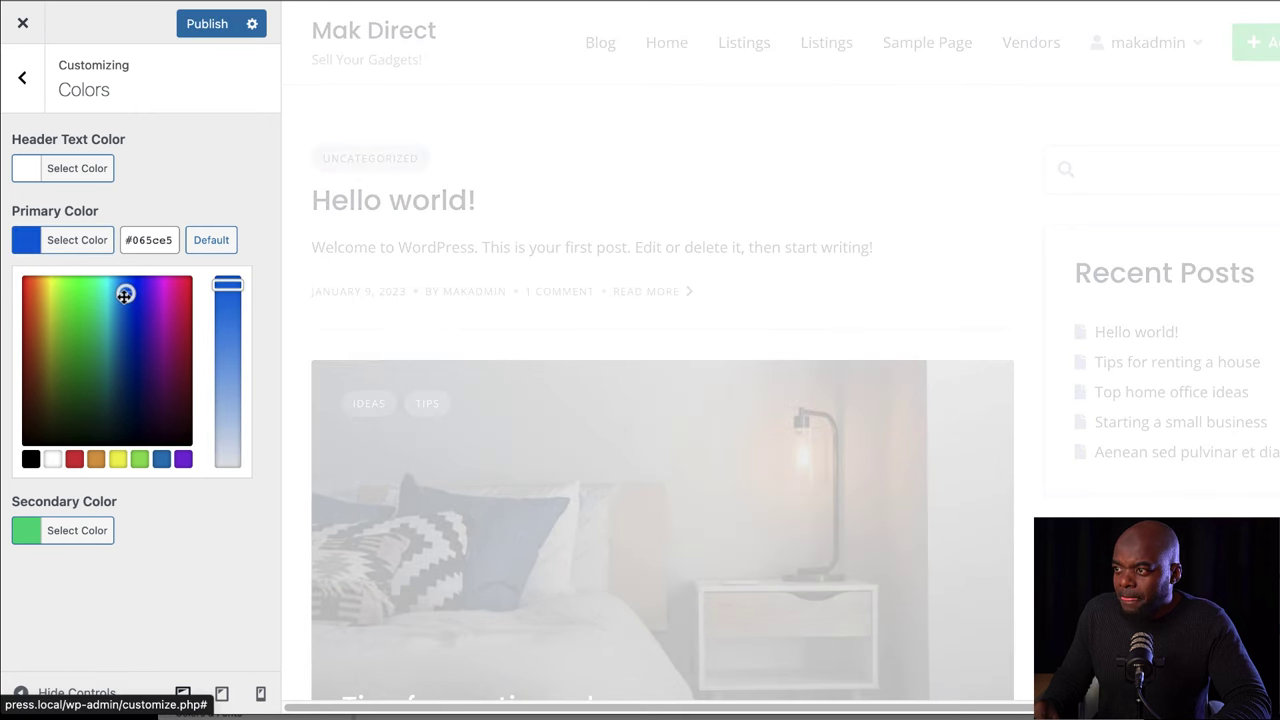
drag(124, 294, 122, 293)
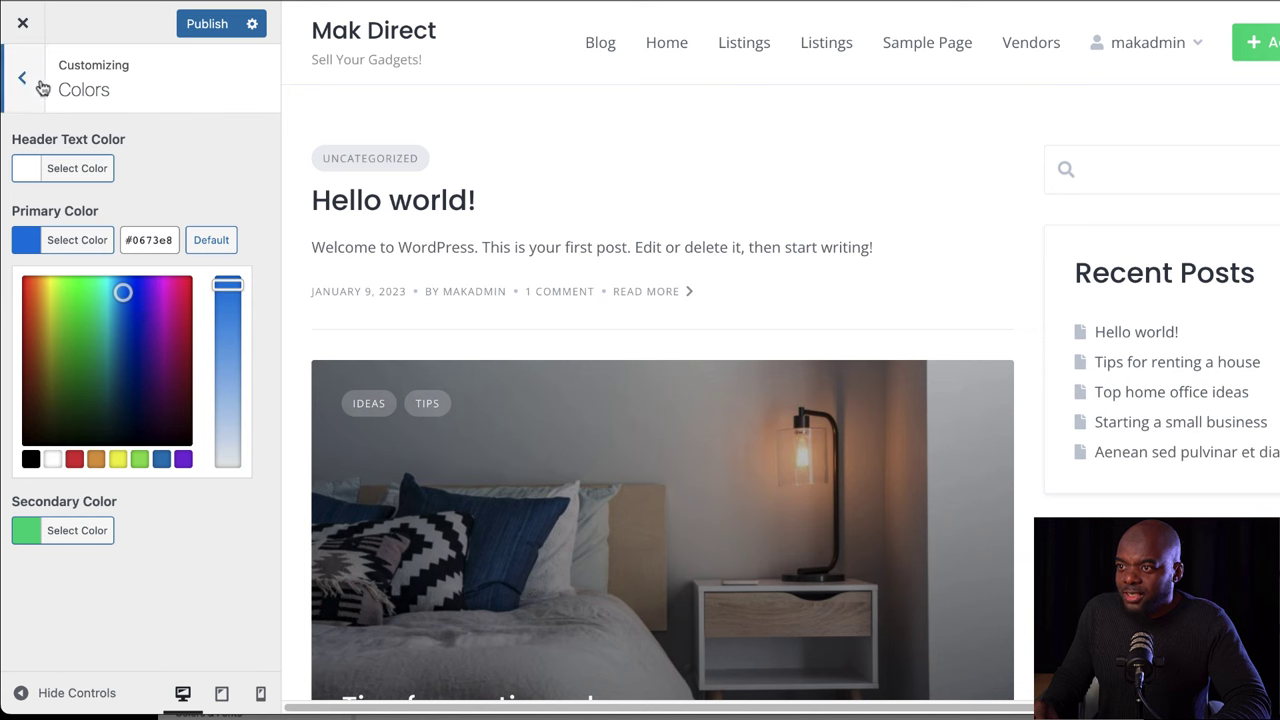
click(203, 24)
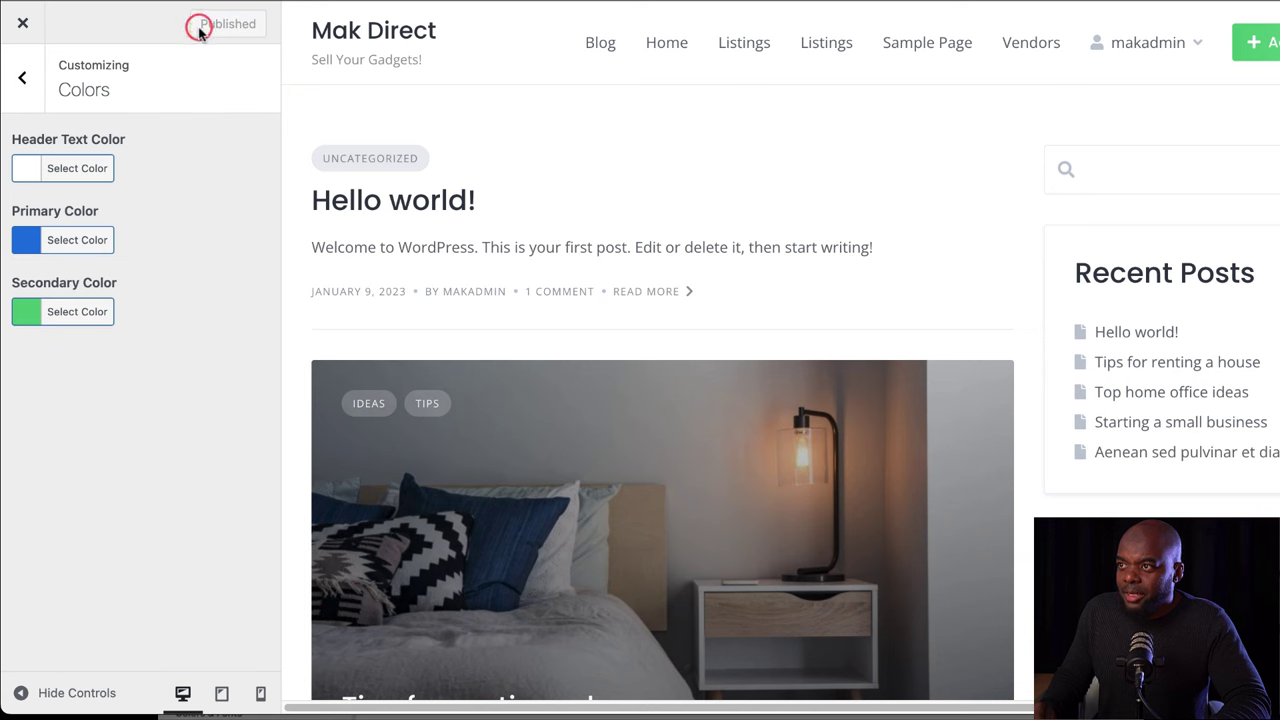
- Leave the color settings and open the Header Image section
click(28, 84)
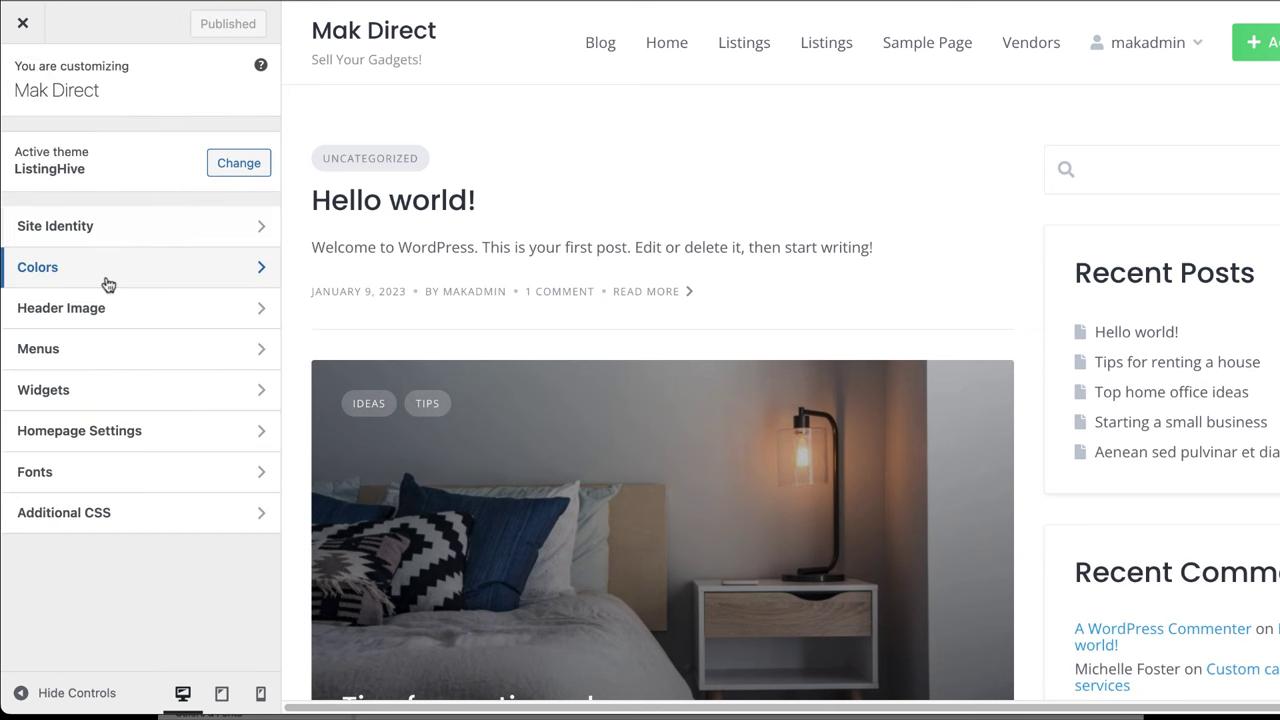
click(97, 318)
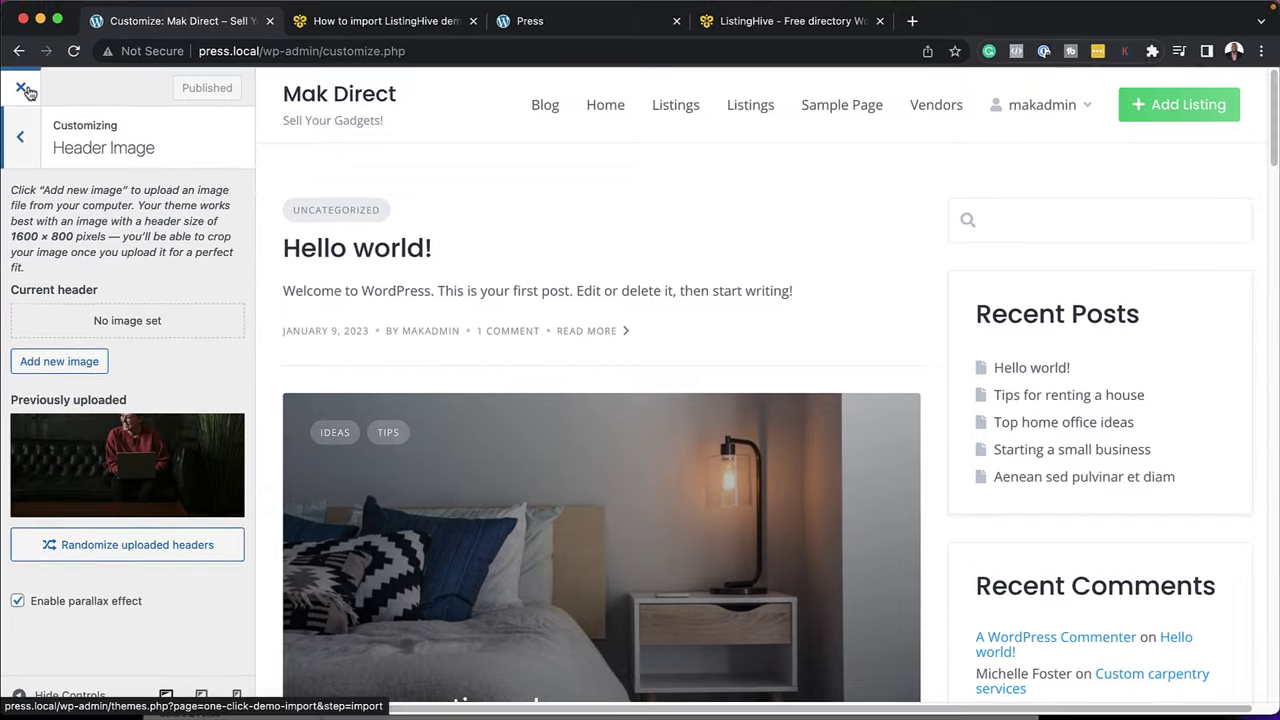
- Examine the site's home page, from the header and search banner to the top categories and recent listings
click(24, 89)
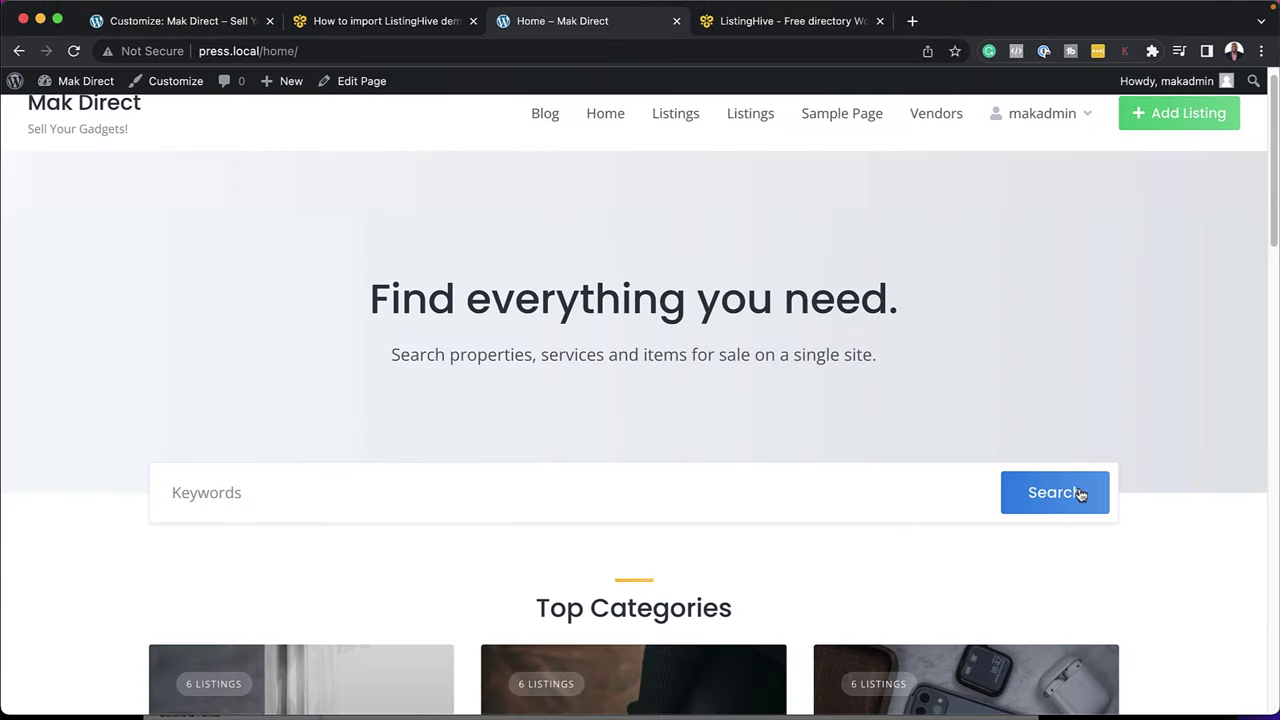
scroll(293, 540, down, 5)
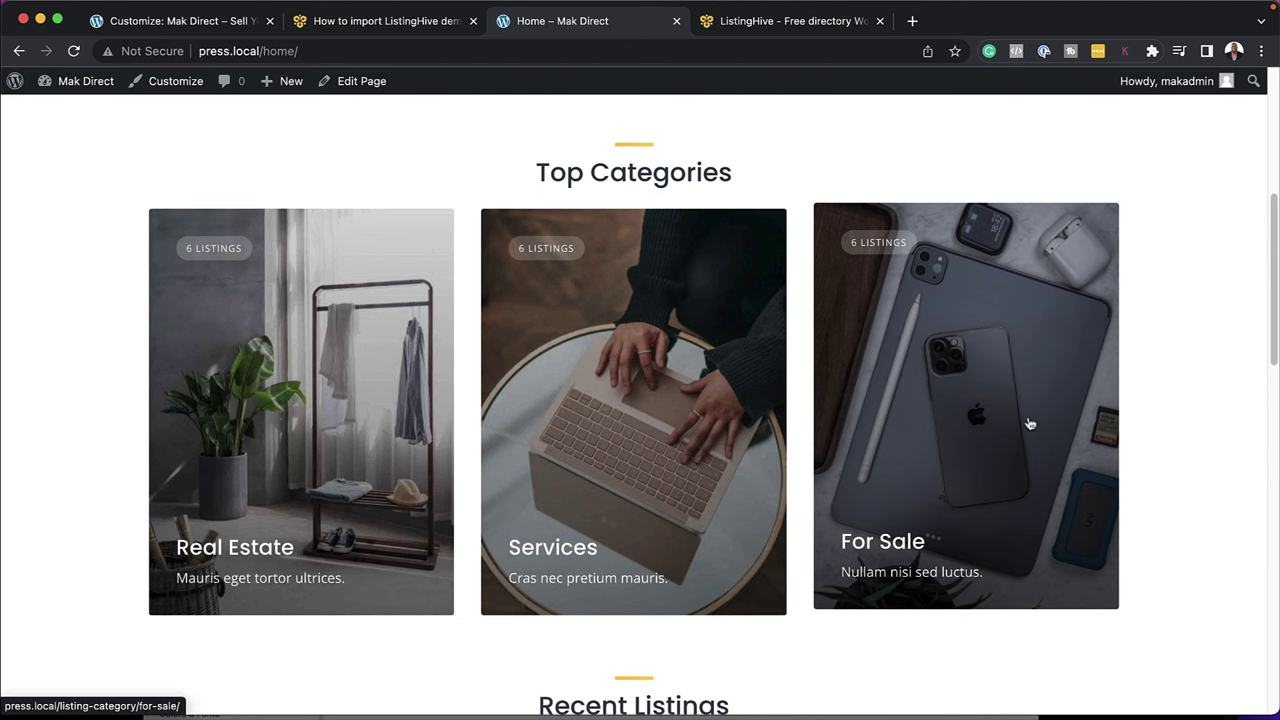
scroll(188, 537, down, 3)
scroll(188, 537, down, 1)
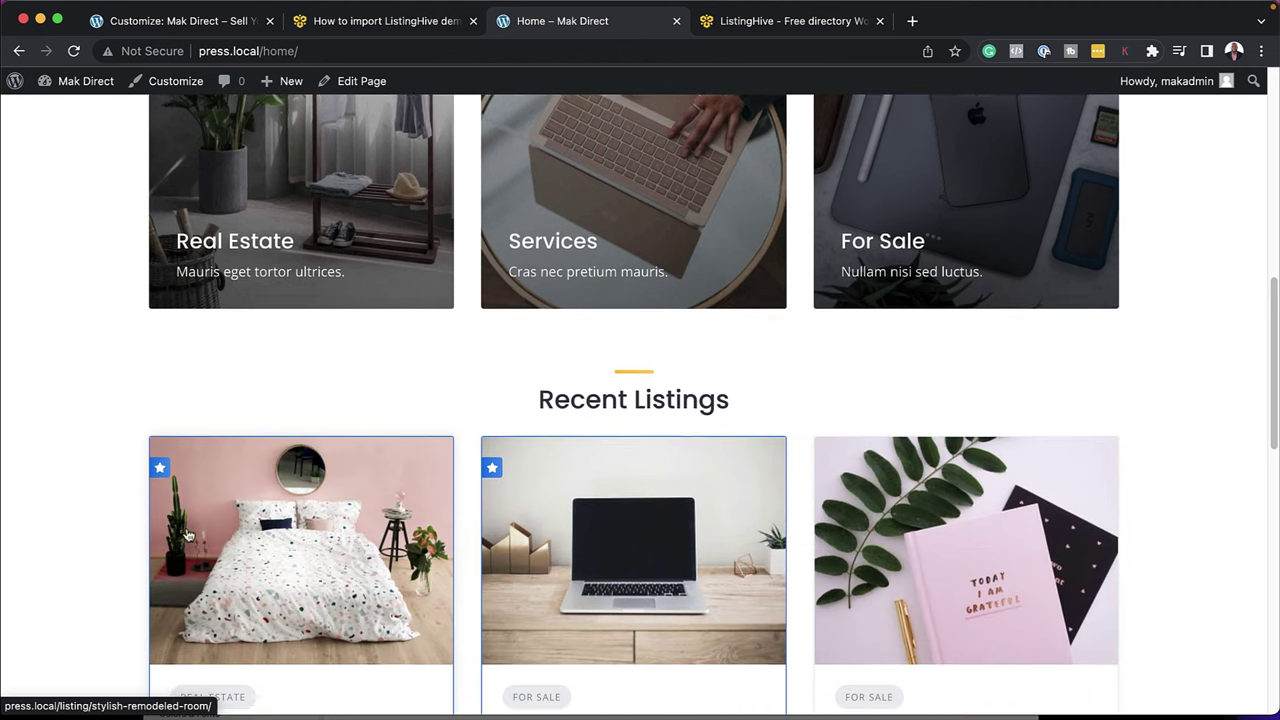
scroll(119, 489, down, 10)
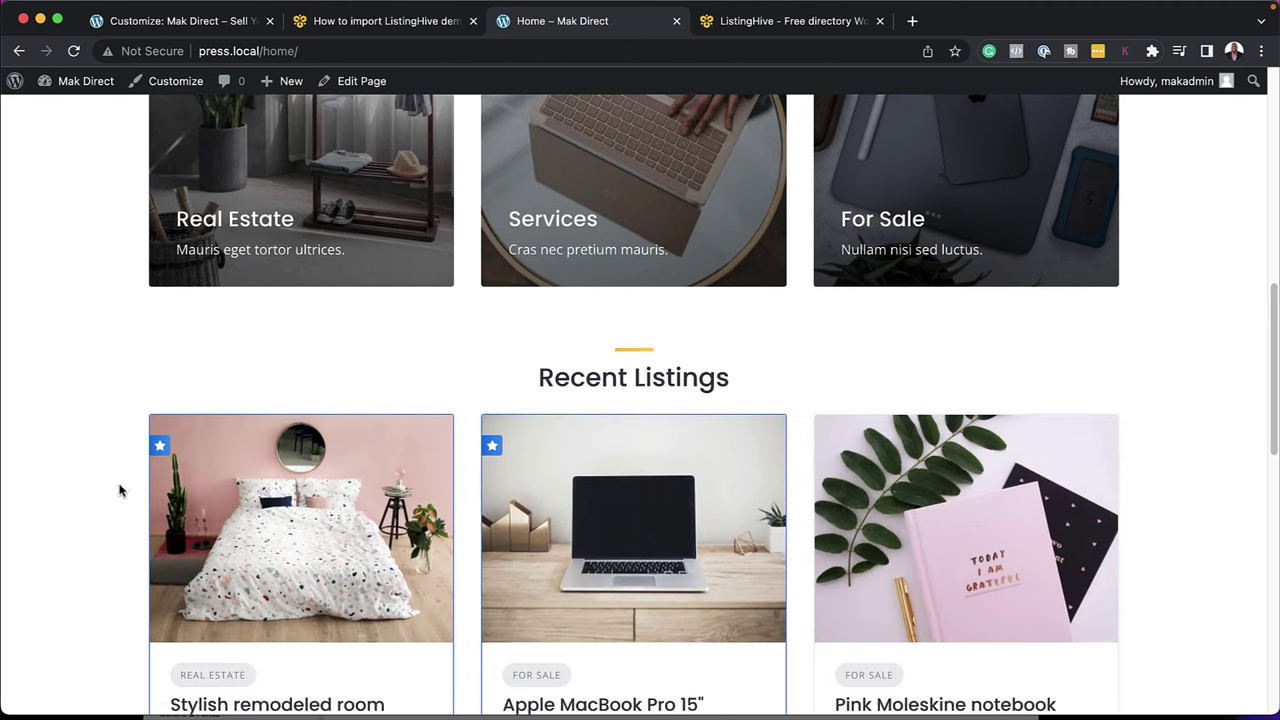
scroll(119, 490, up, 9)
scroll(120, 490, up, 8)
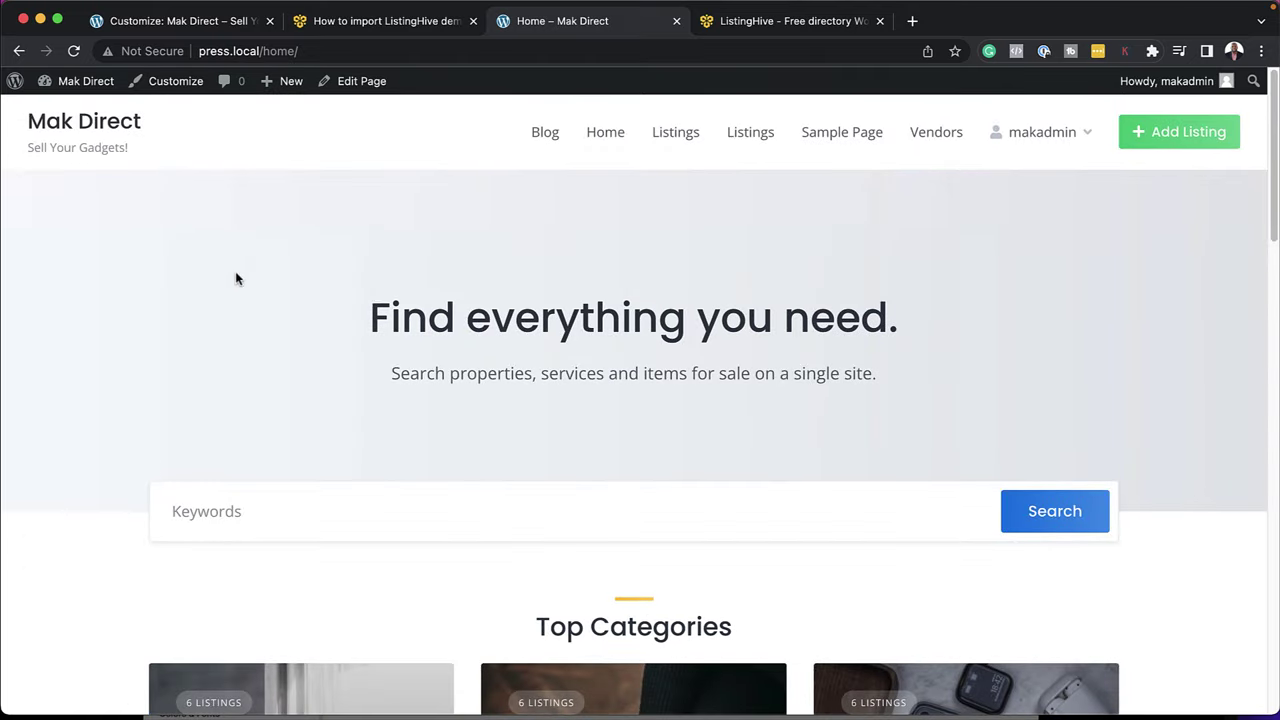
- Select the previously uploaded photo of a person with a laptop as the header image in the customizer
click(231, 27)
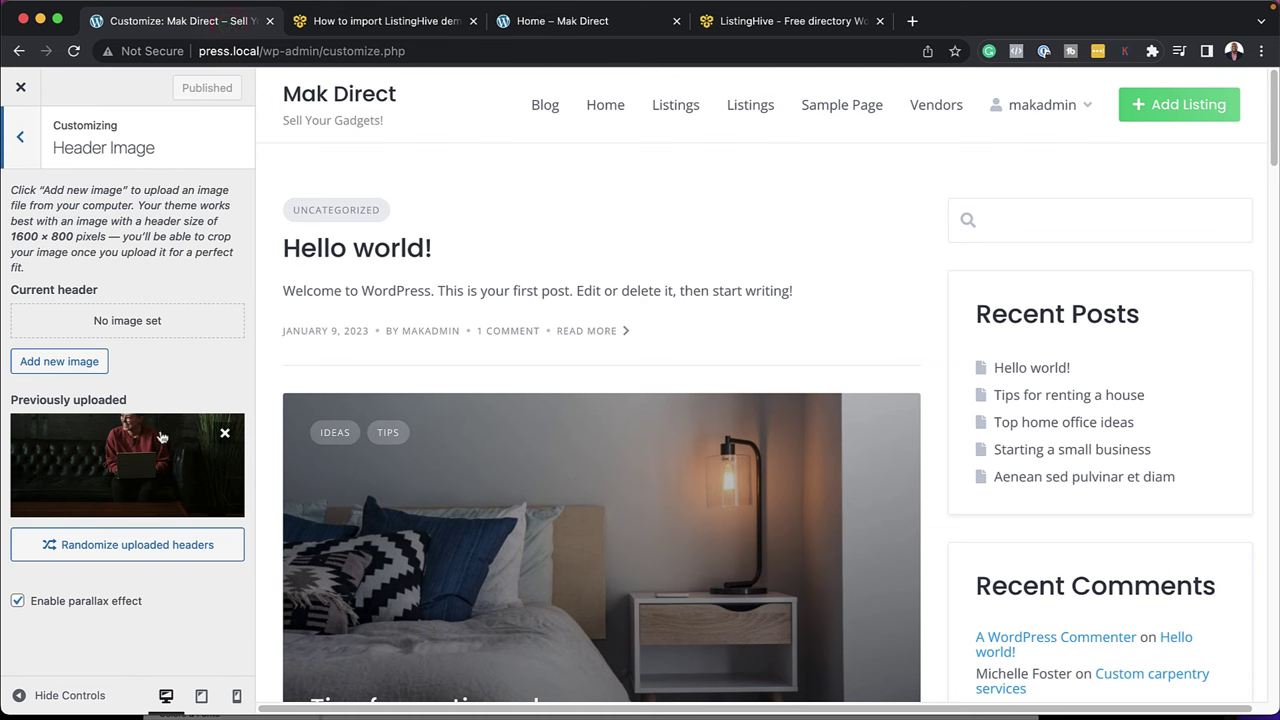
click(157, 455)
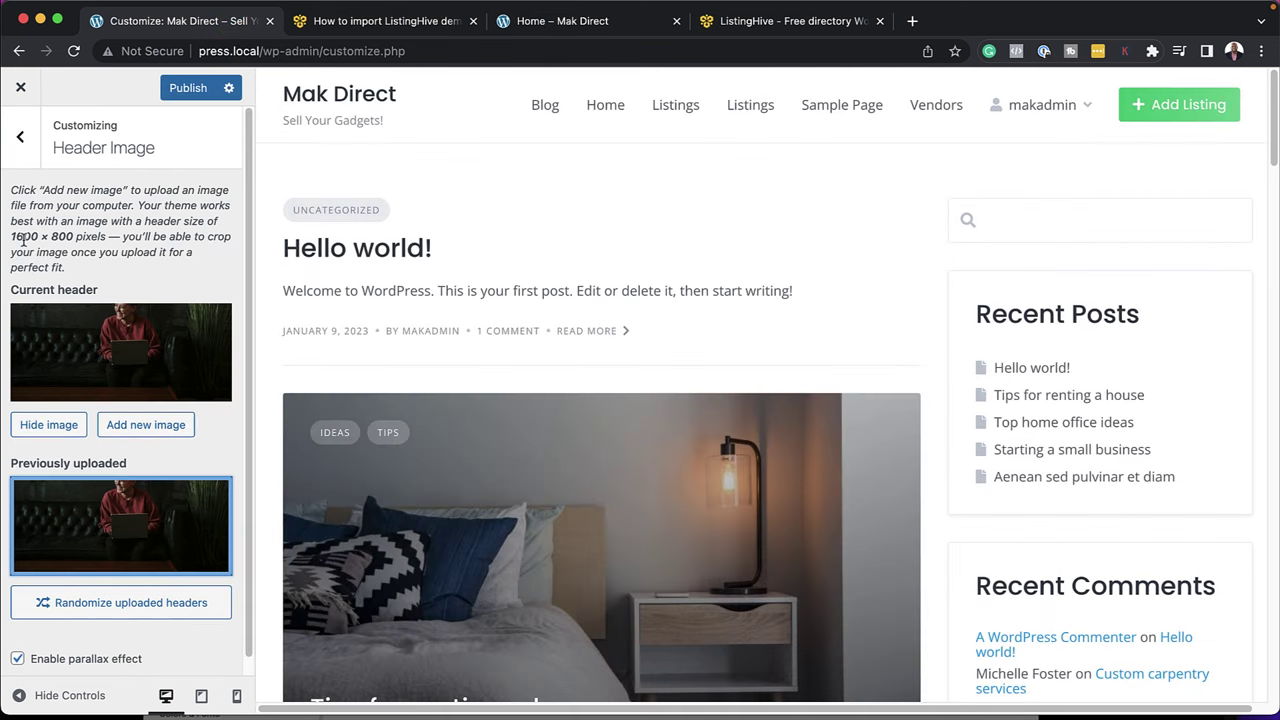
drag(11, 237, 73, 236)
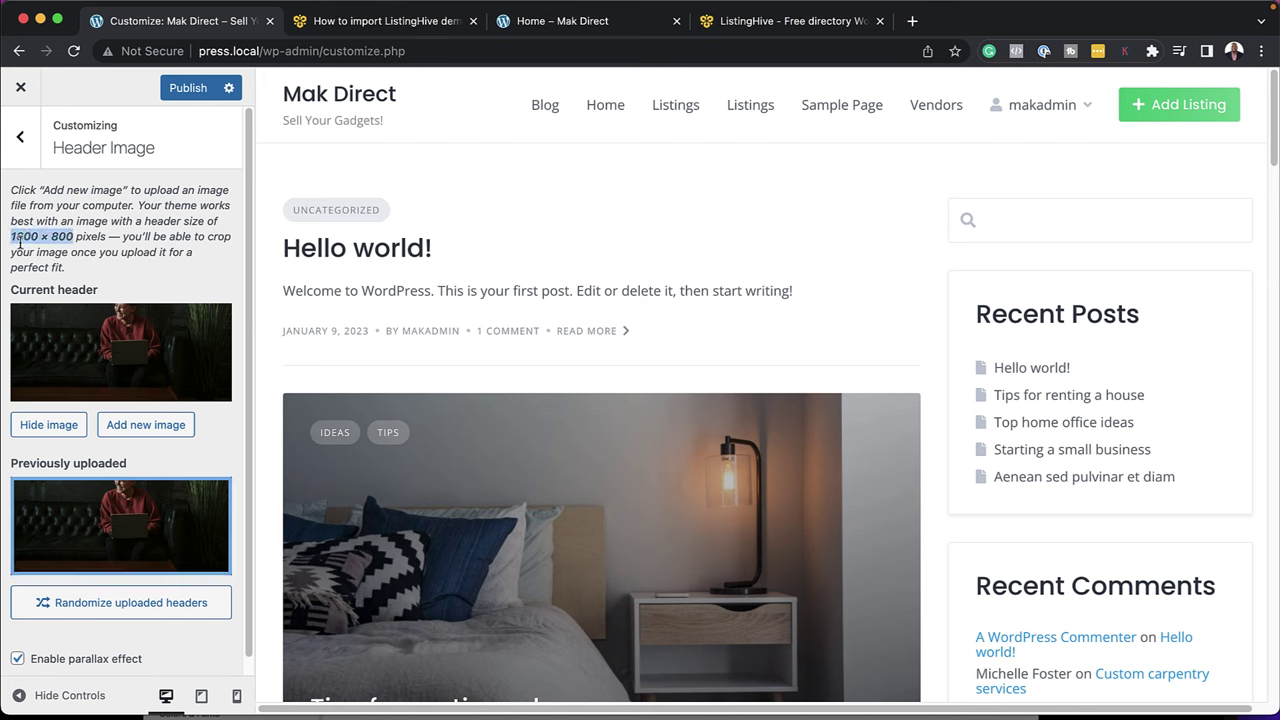
- Set Main-Landing.jpg from the media library as the header image, cropped to the default frame, and publish the change
click(158, 430)
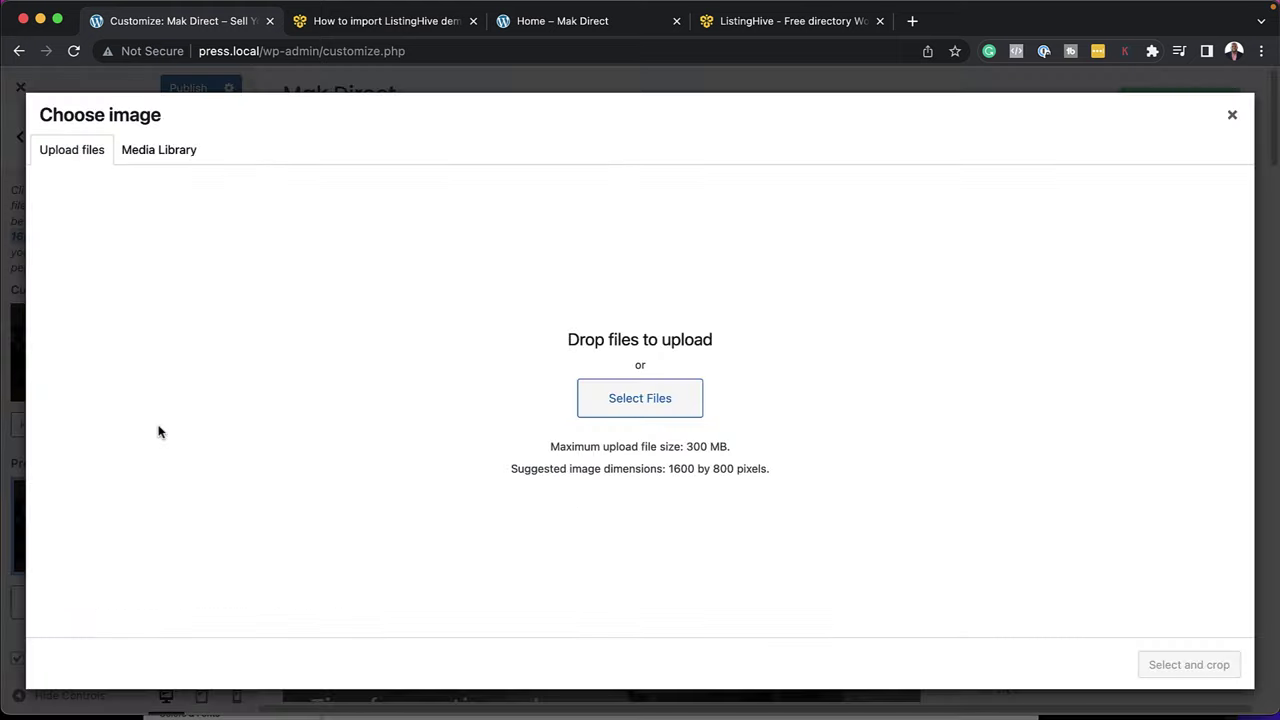
click(178, 152)
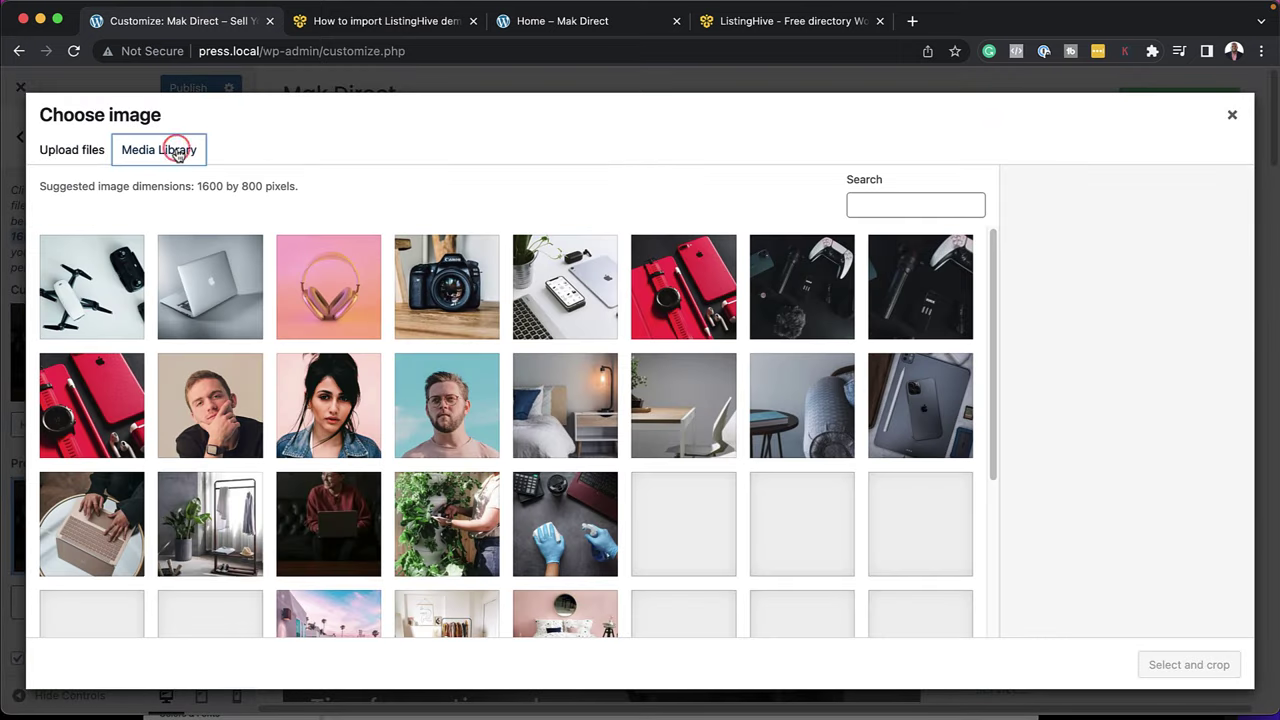
click(920, 287)
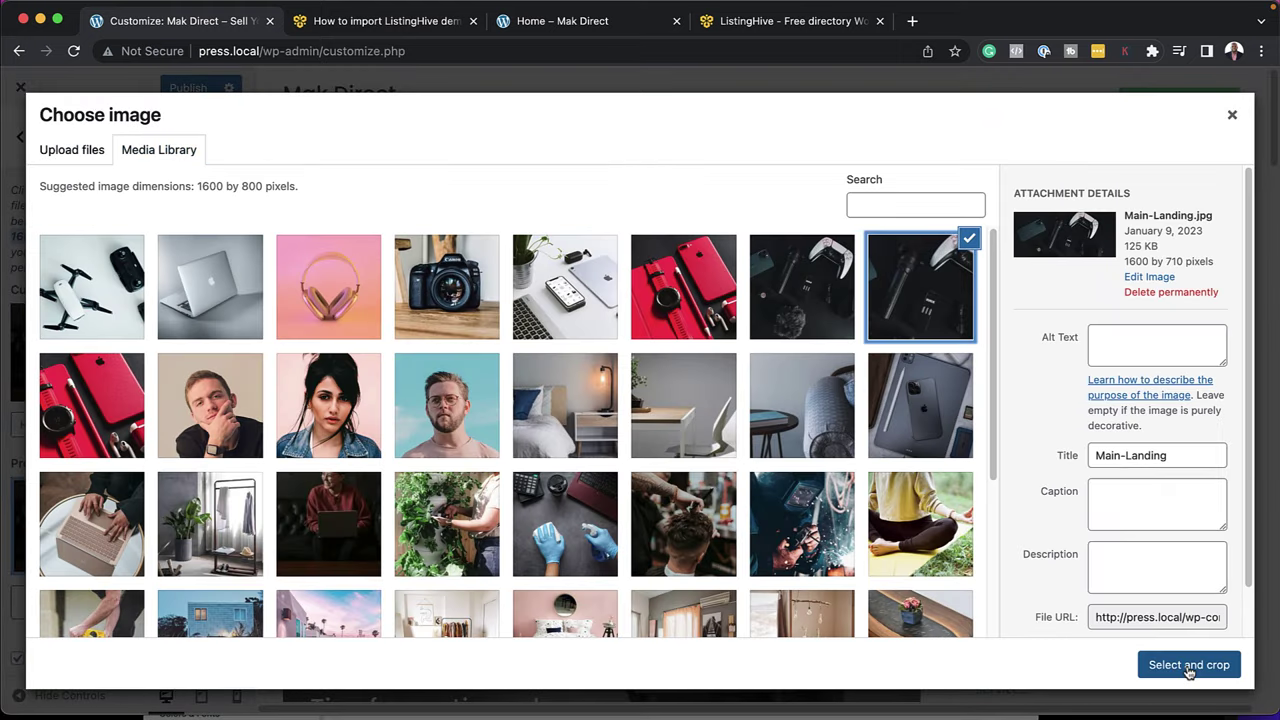
click(1188, 665)
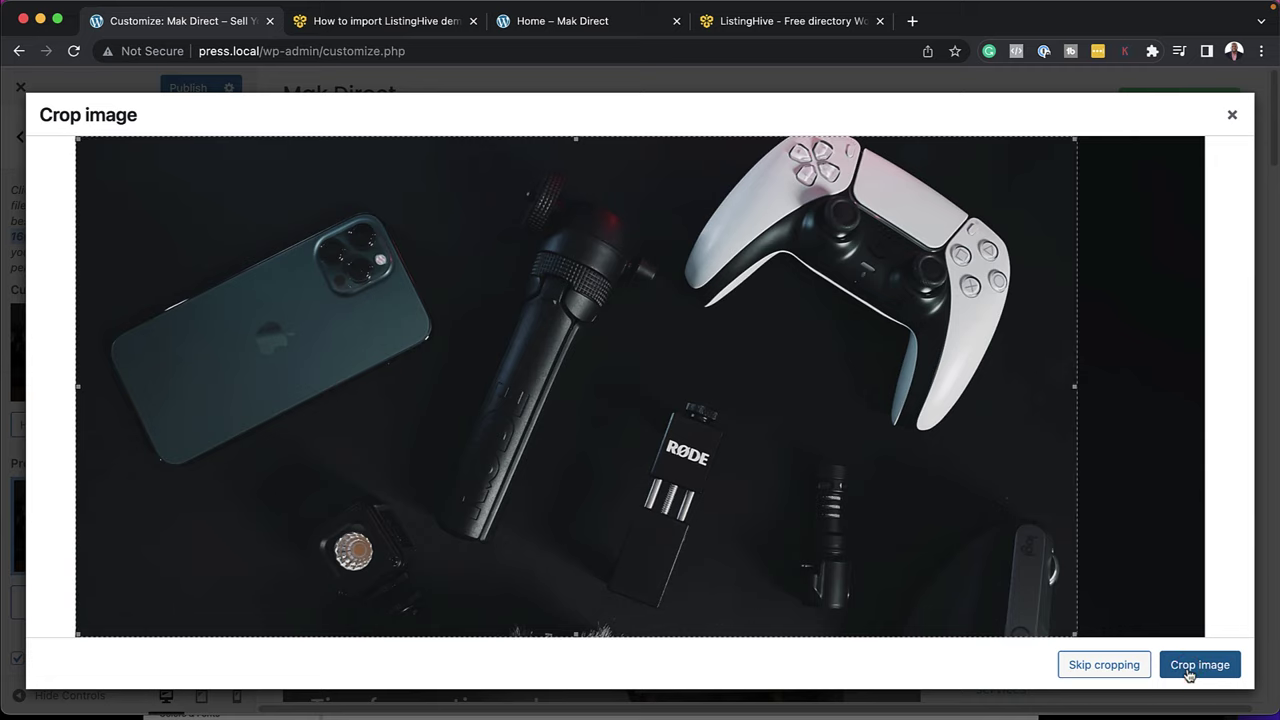
click(1194, 667)
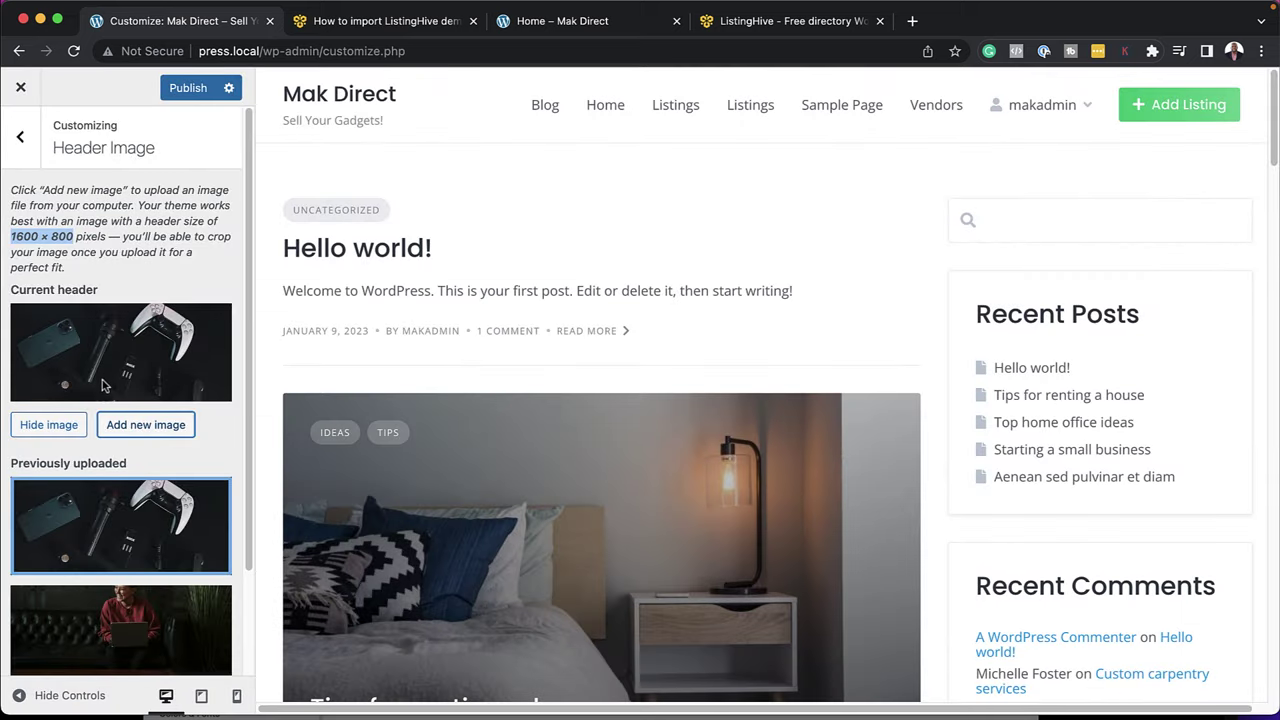
click(185, 92)
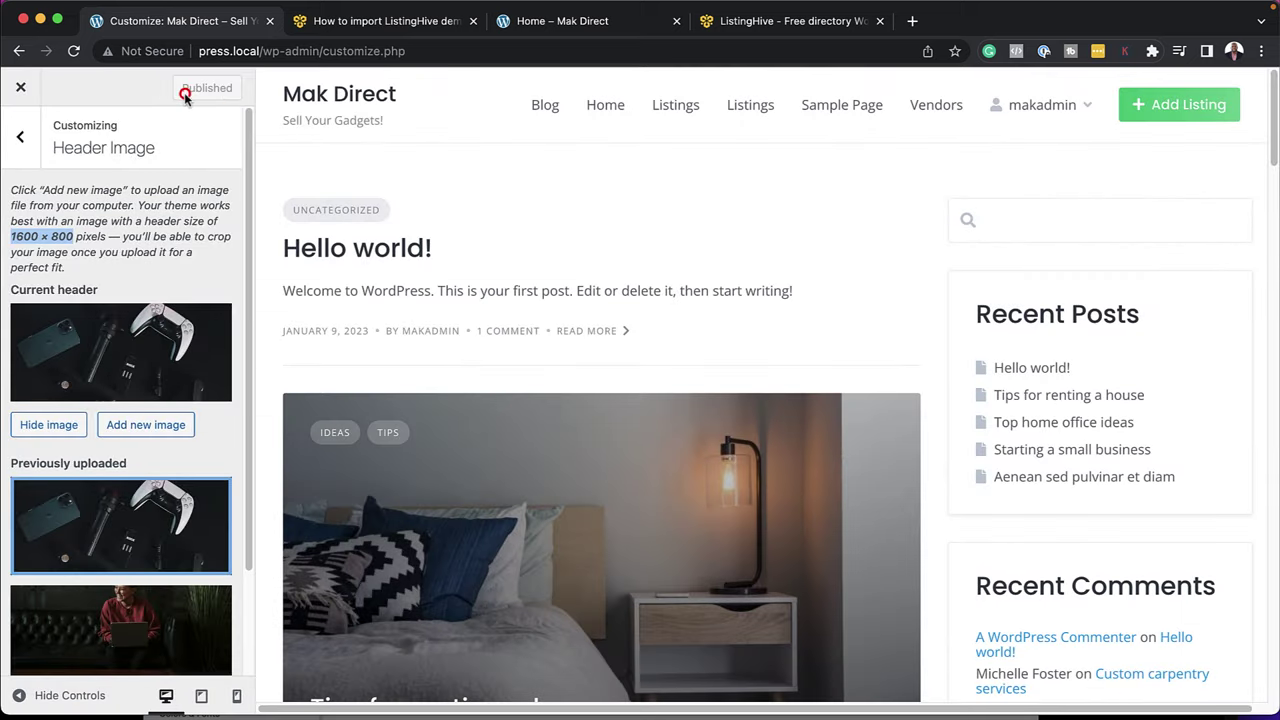
- Reload the site's home page and examine the new header image and the top categories
click(603, 22)
click(72, 52)
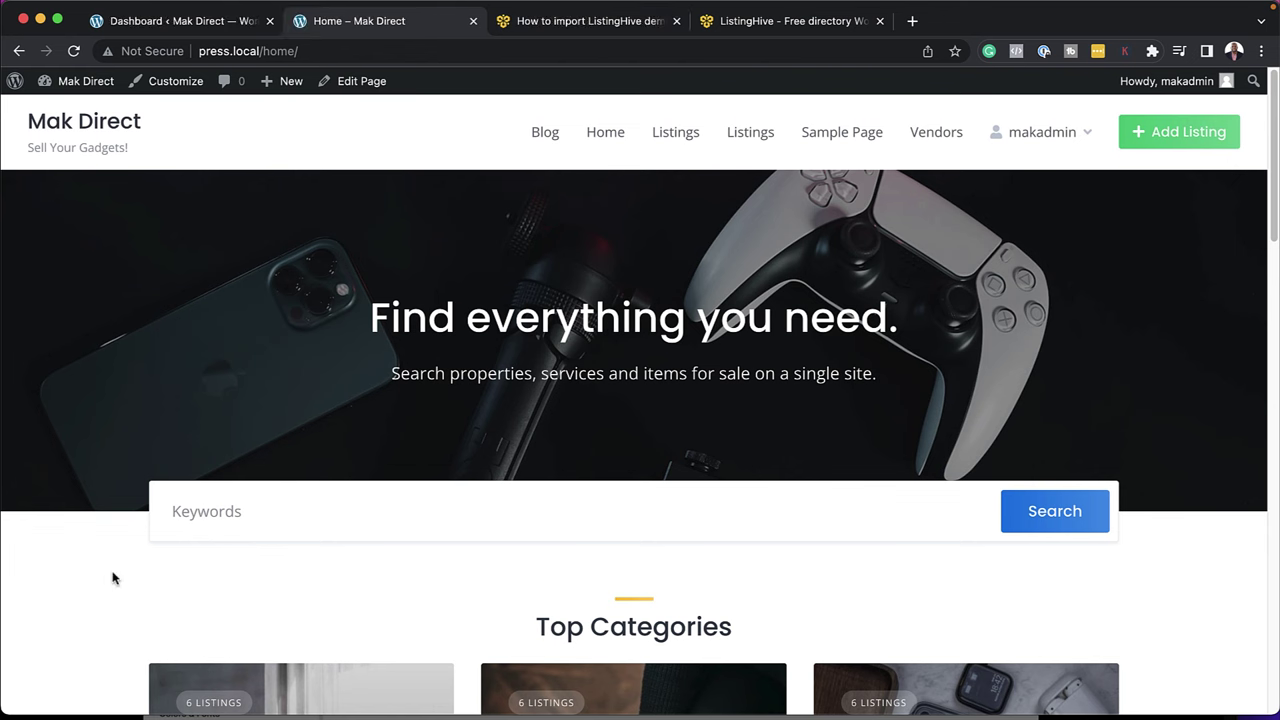
scroll(91, 570, down, 5)
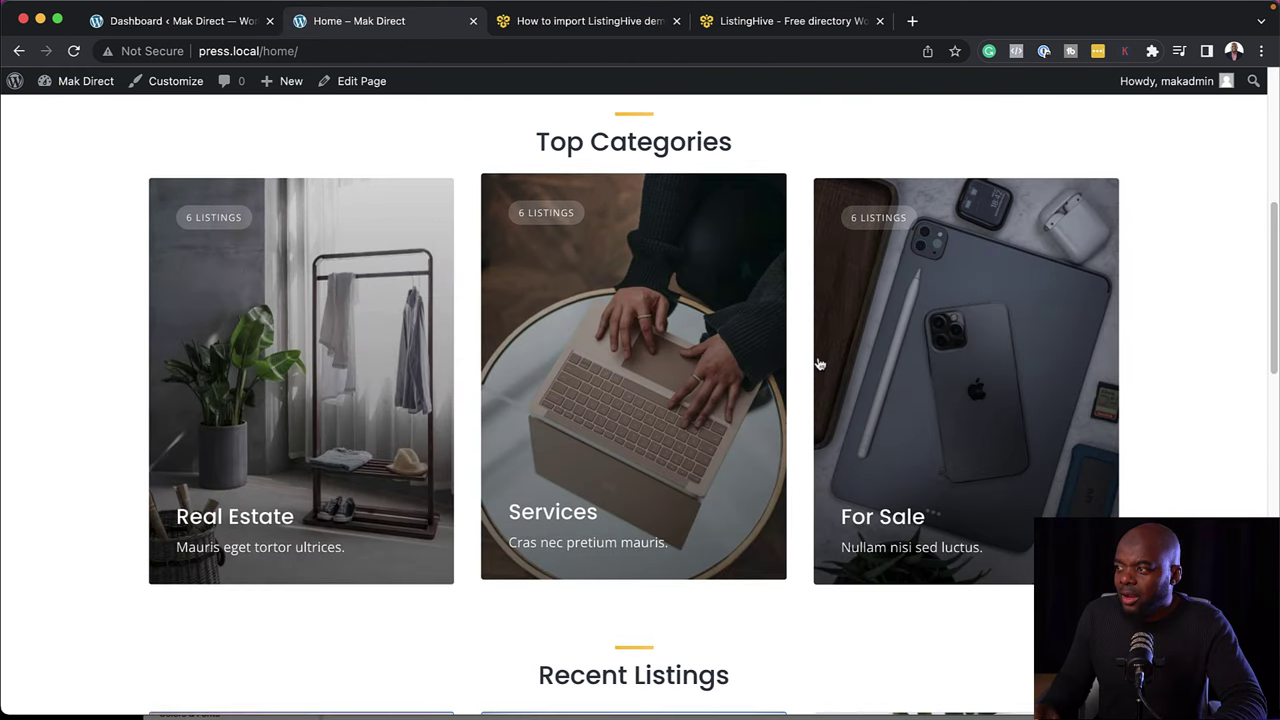
- Open the list of all listings in the WordPress dashboard and look through the imported demo entries
click(162, 18)
mouse_move(95, 402)
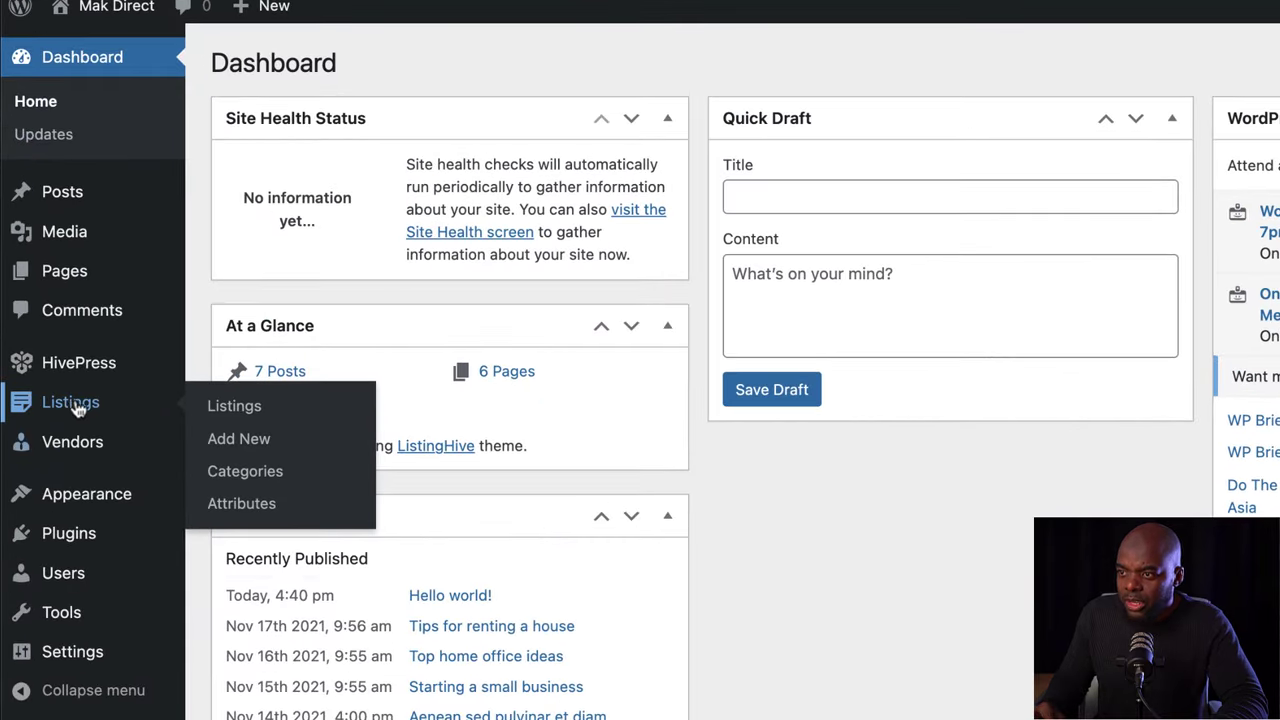
click(263, 413)
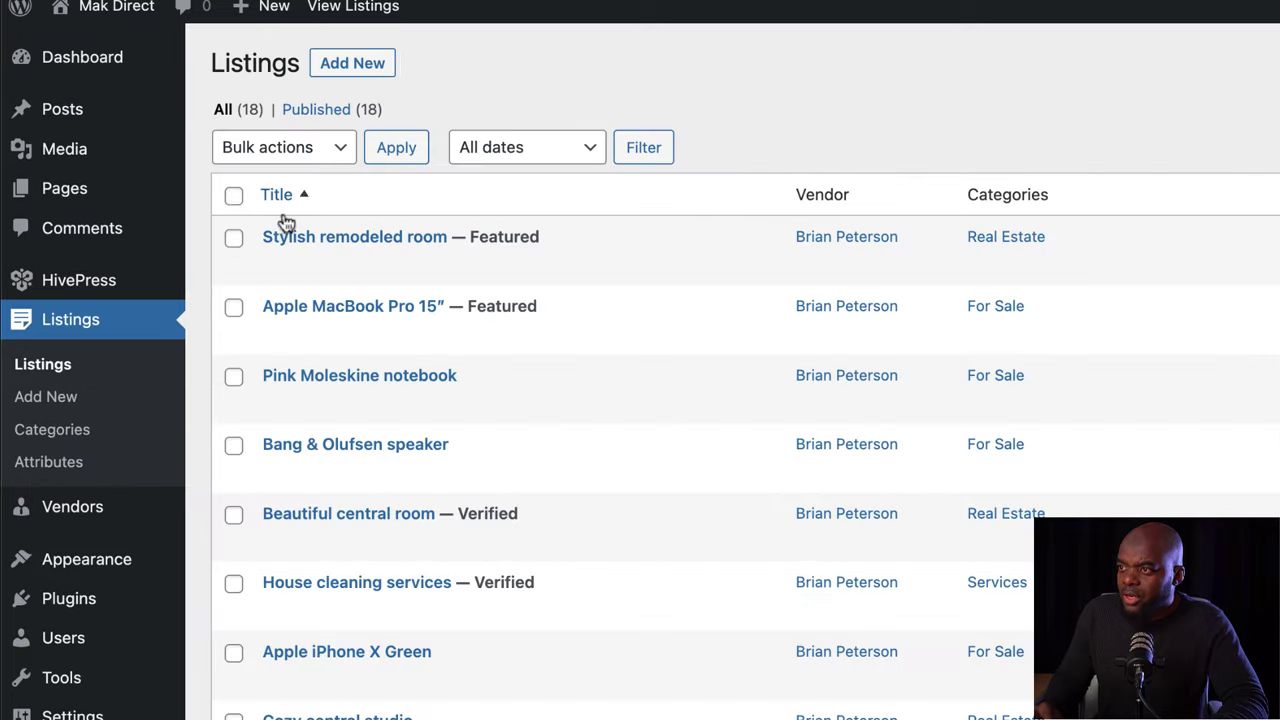
scroll(423, 663, down, 8)
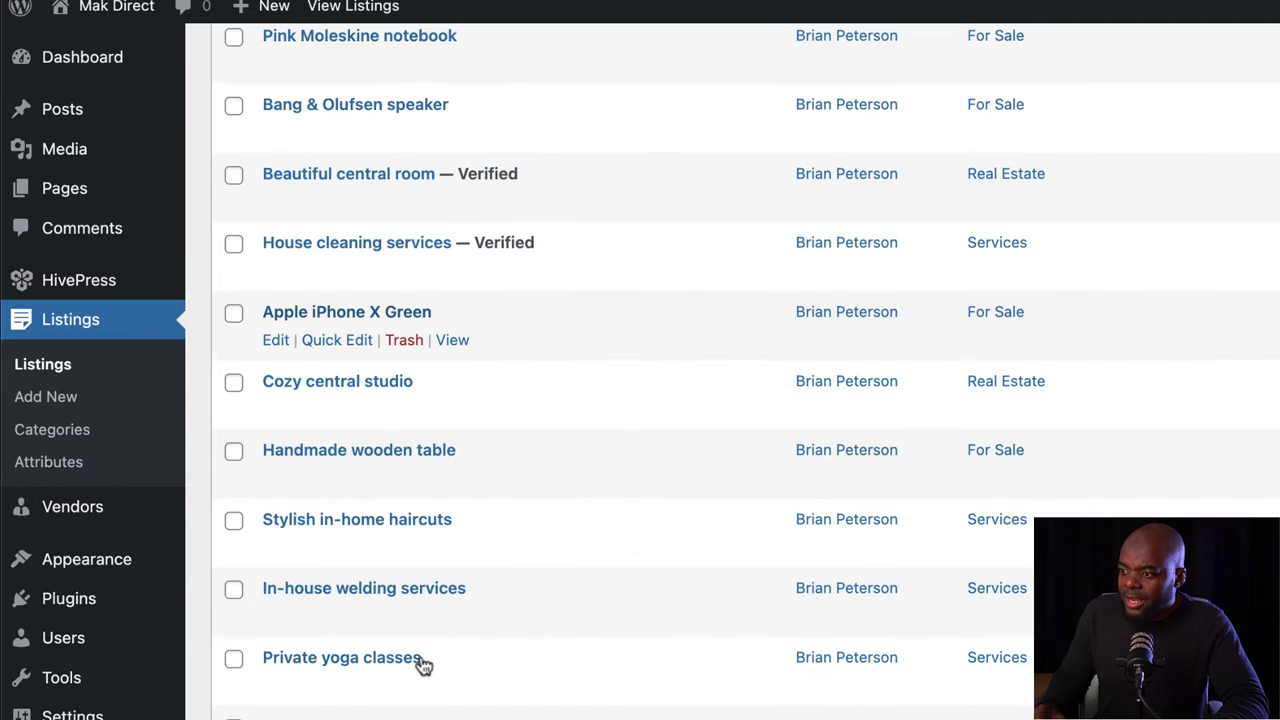
scroll(592, 660, up, 8)
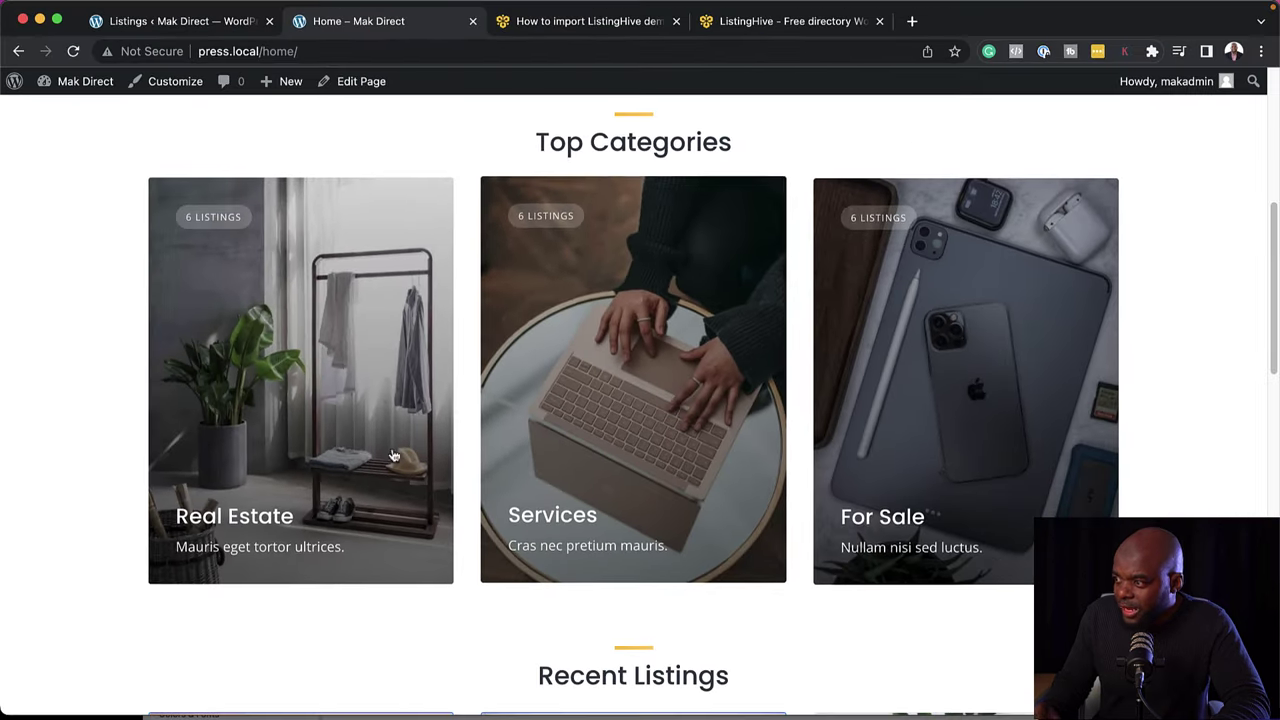
- Add a listing category named Gadgets with the image of the red phone, watch and earphones from the media library
click(228, 24)
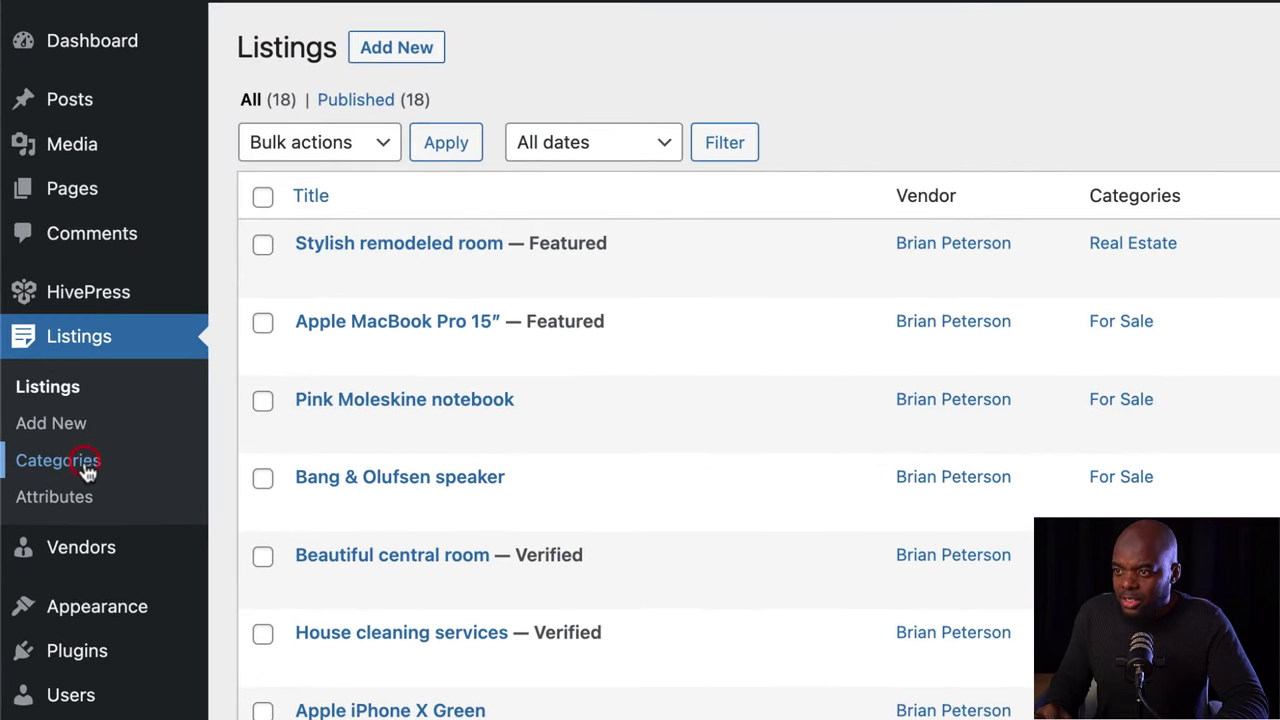
click(64, 421)
click(464, 222)
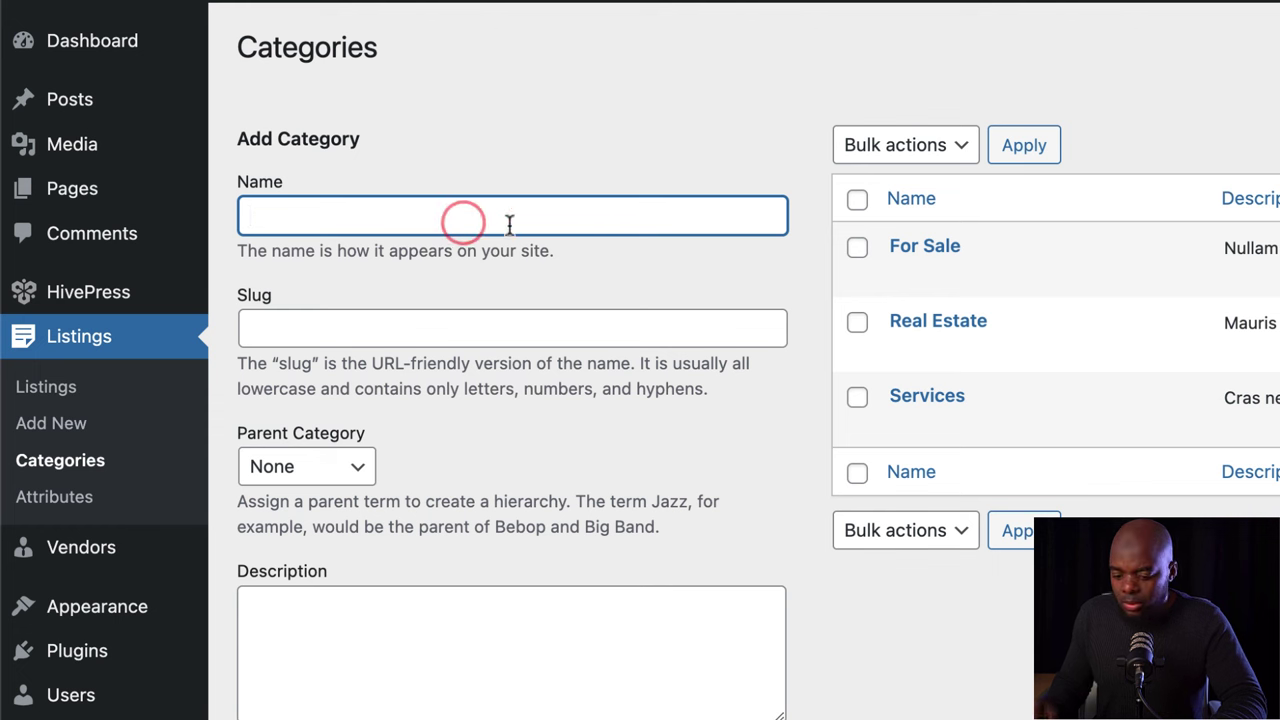
text(G)
scroll(335, 645, down, 3)
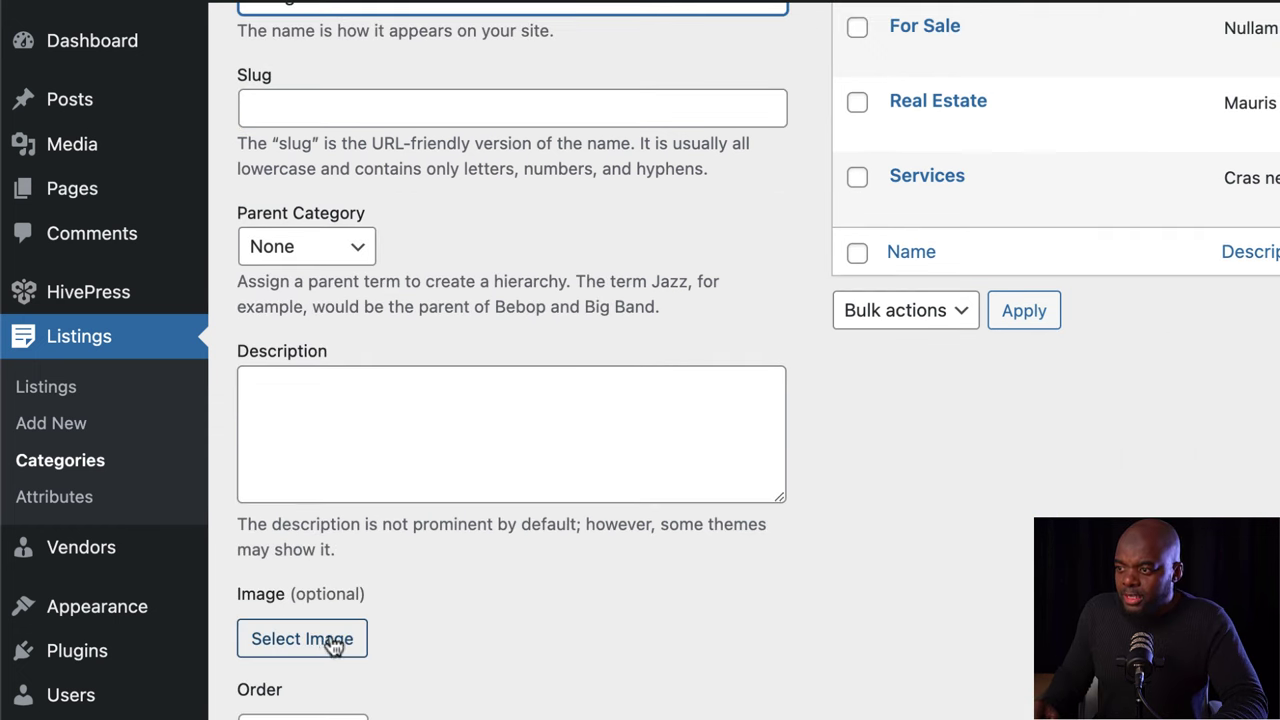
click(323, 640)
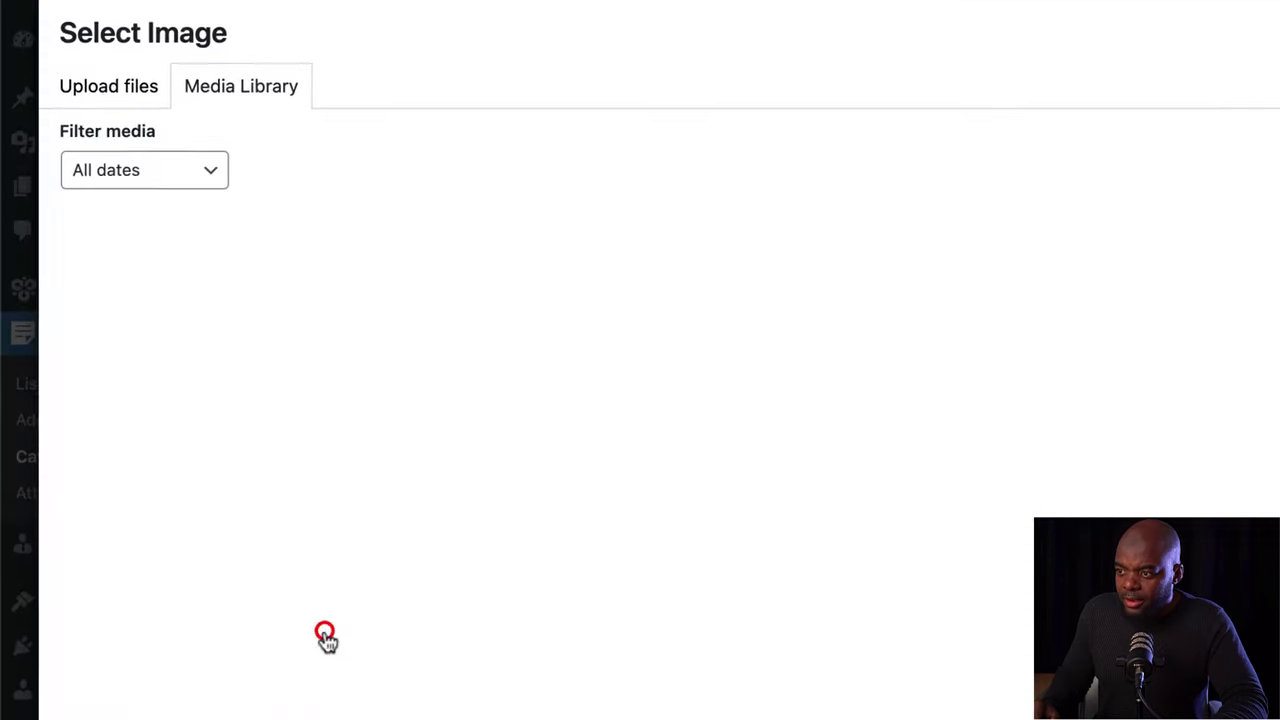
click(109, 343)
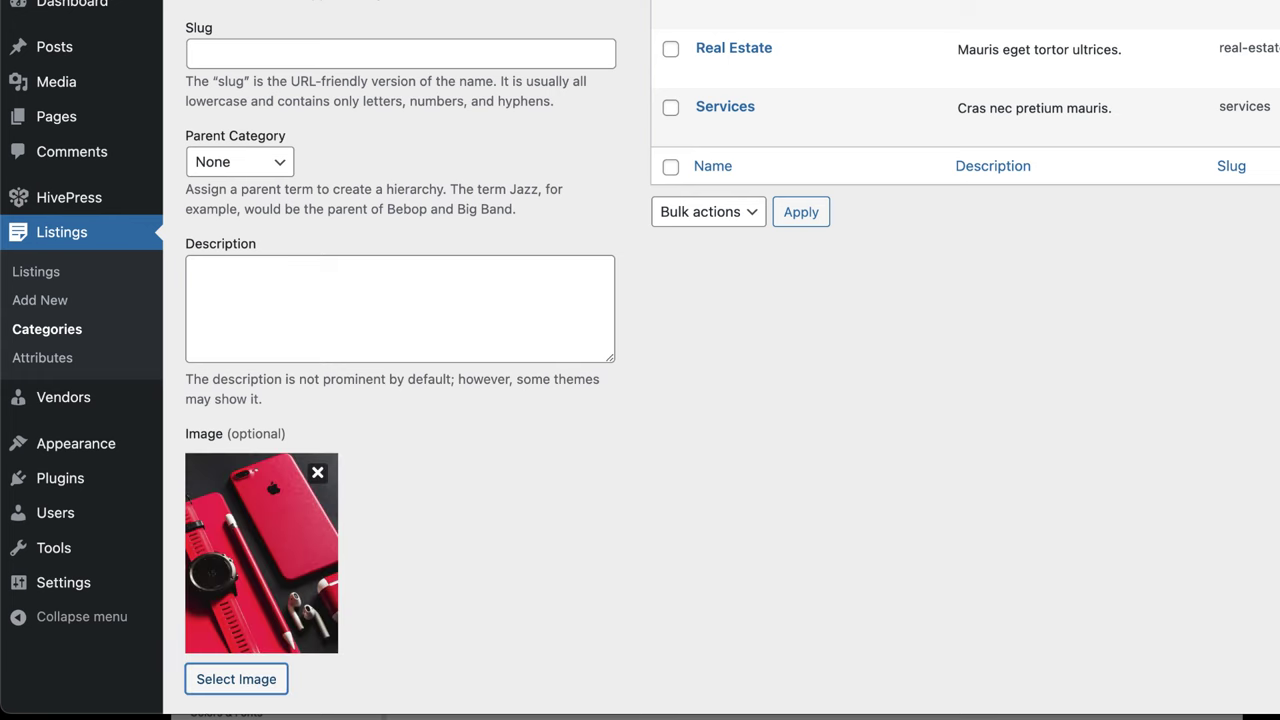
scroll(665, 507, down, 3)
click(262, 610)
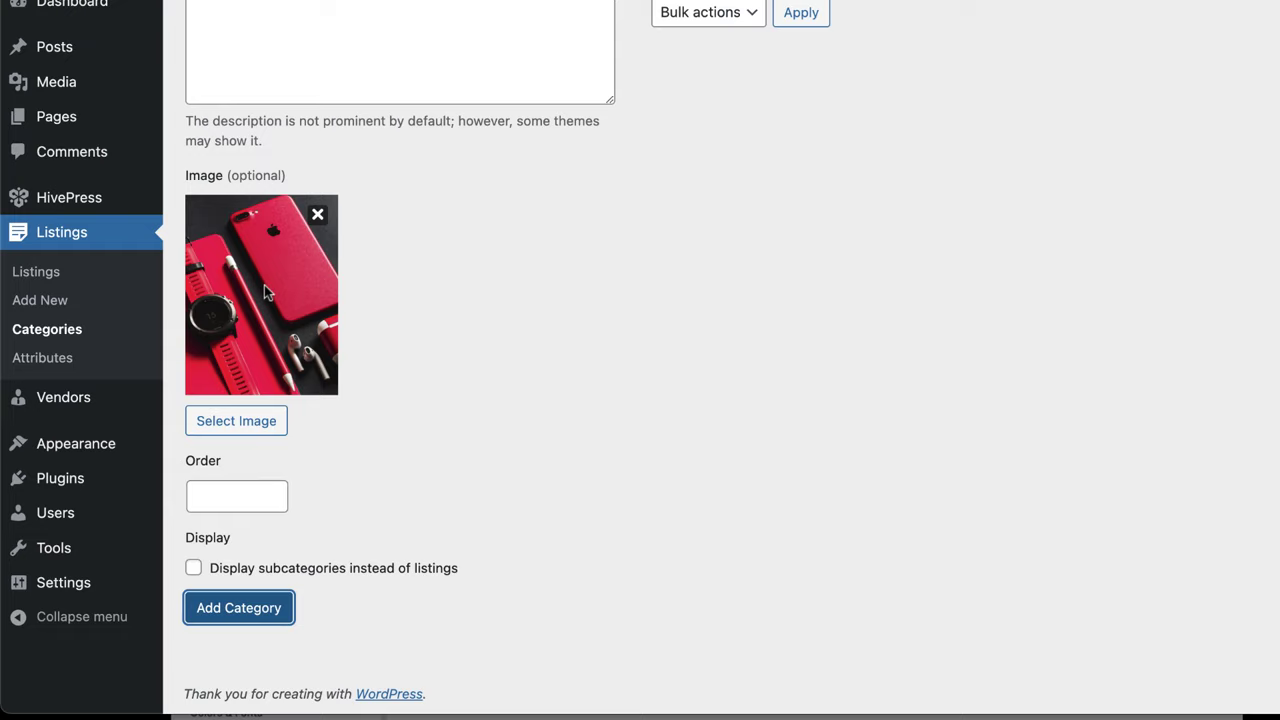
- Check the Gadgets category on the reloaded home page, and return to the listing categories form
click(352, 20)
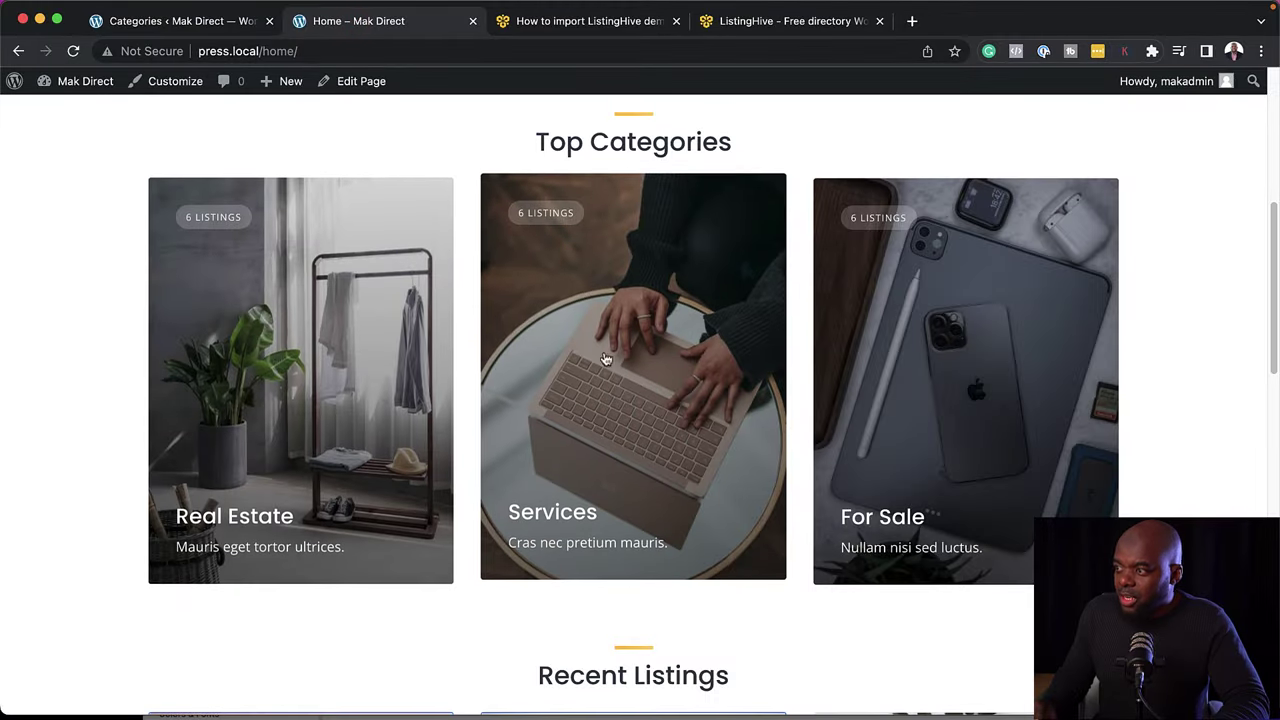
click(74, 51)
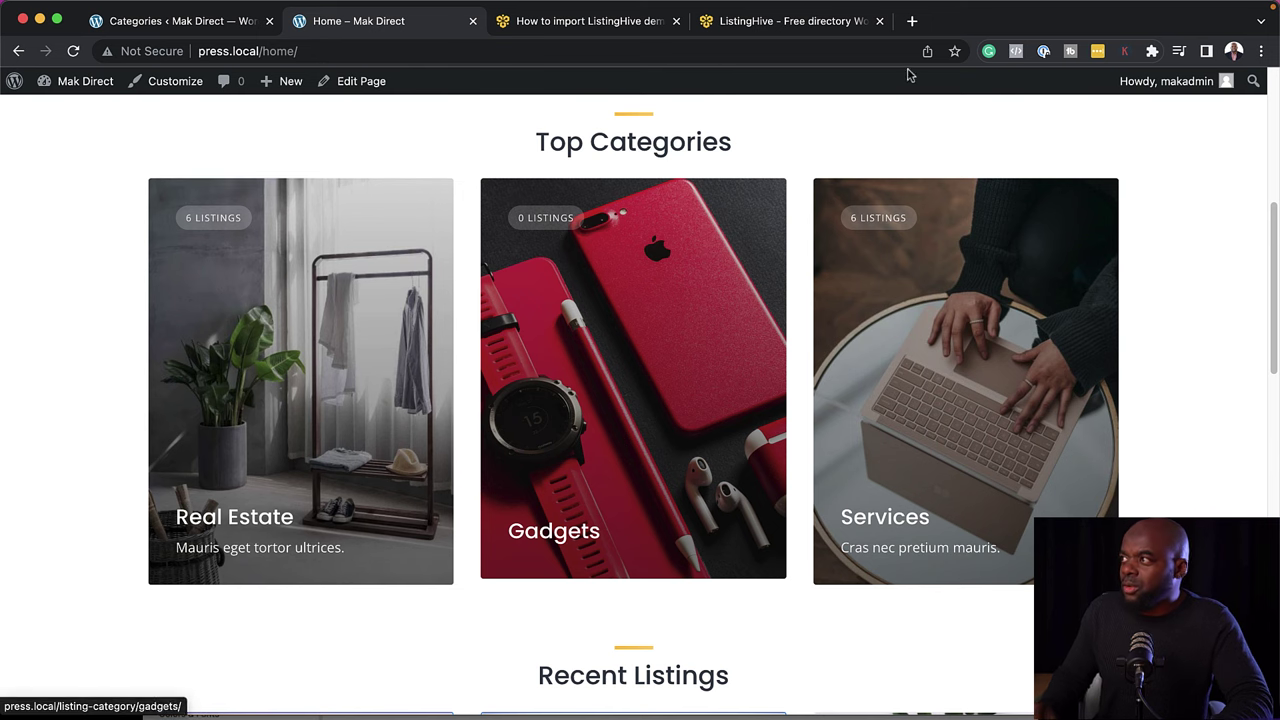
key(ctrl+shift+Tab)
- Enter the description "Lorem ipsum dolor sit amet." in the new category form and try to add the category
click(214, 285)
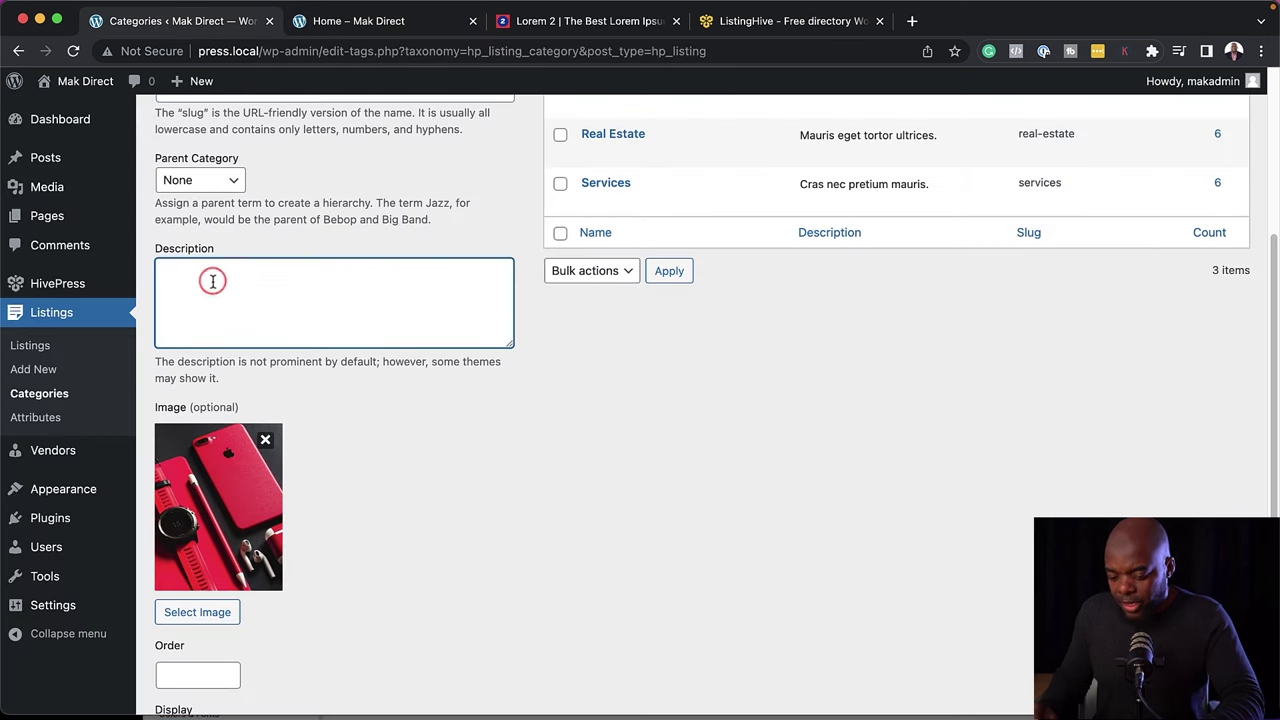
text(Lorem ipsum dolor sit amet)
scroll(200, 560, down, 3)
text(.)
click(190, 630)
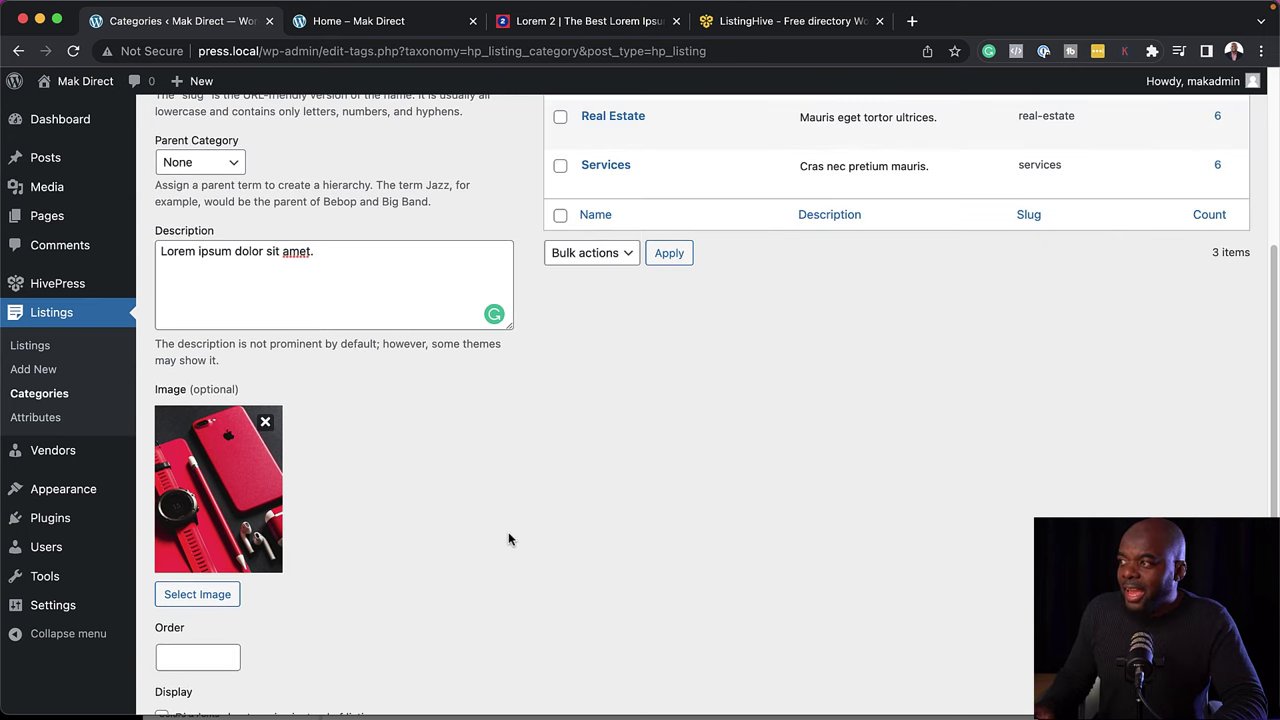
- Name the category Phones, make it a child of Gadgets, and add it to the listing categories
scroll(508, 540, up, 5)
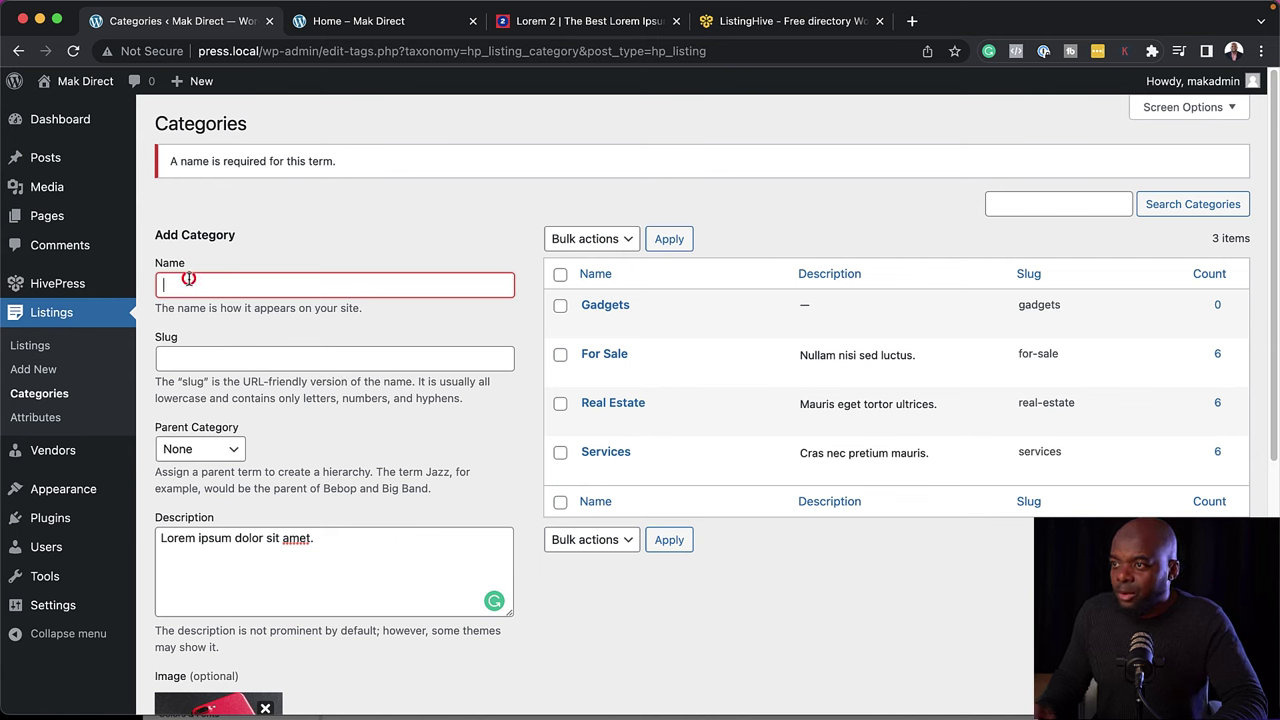
text(Phones)
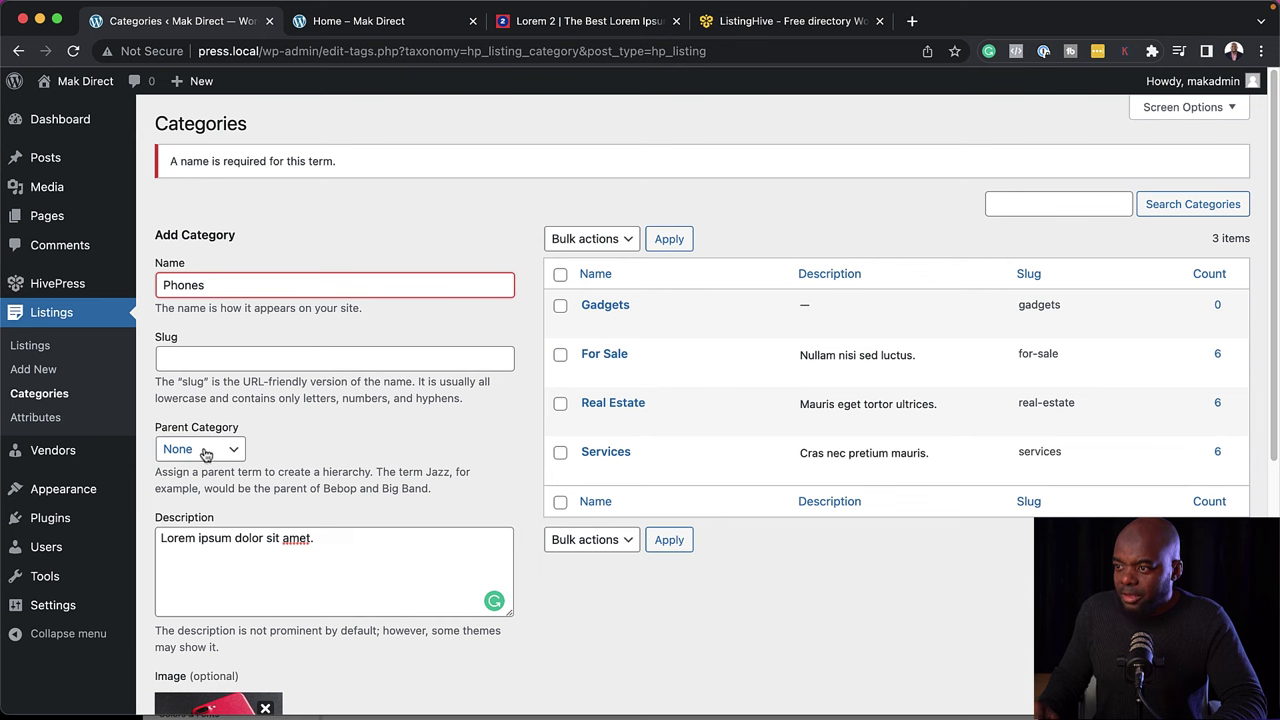
click(217, 452)
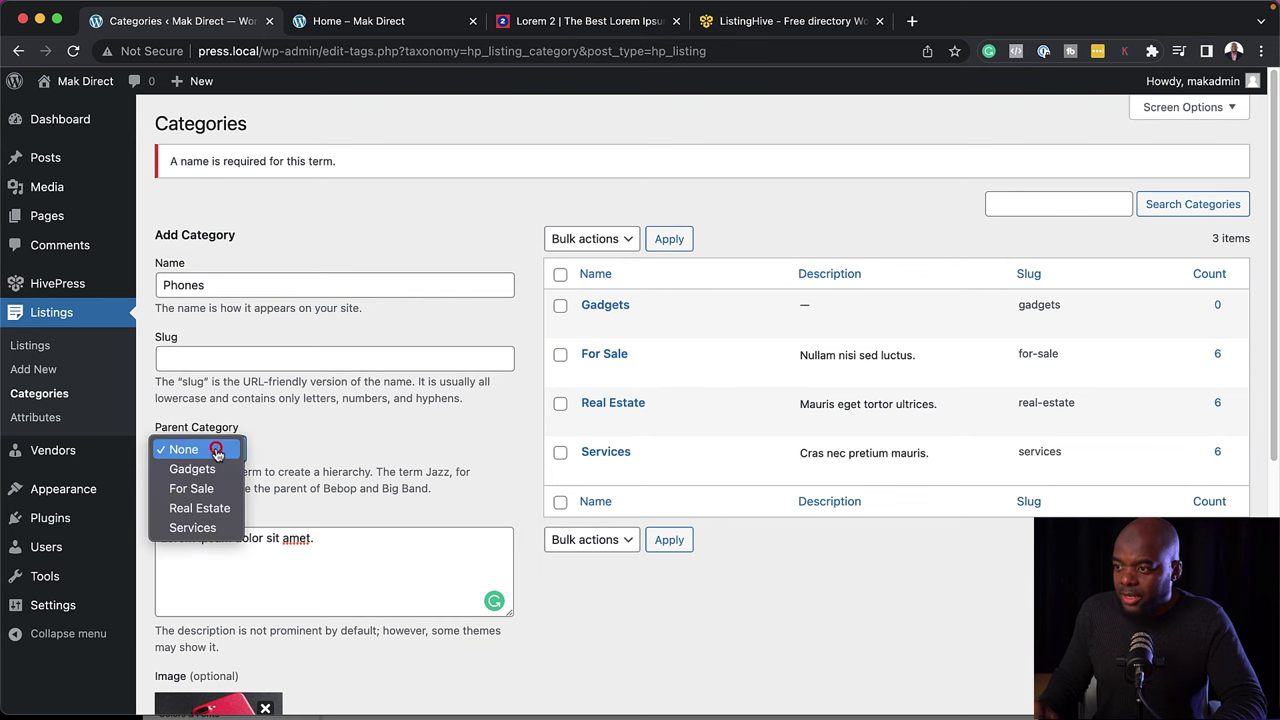
click(212, 475)
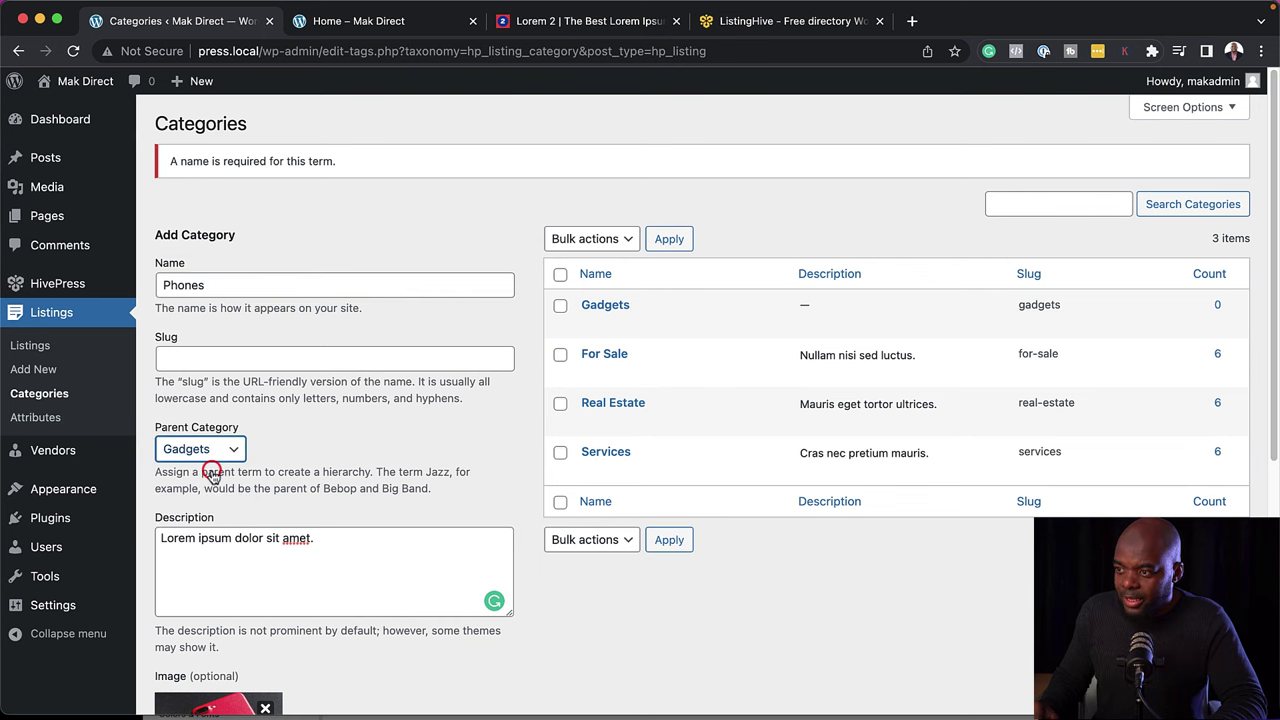
scroll(300, 550, down, 5)
click(199, 628)
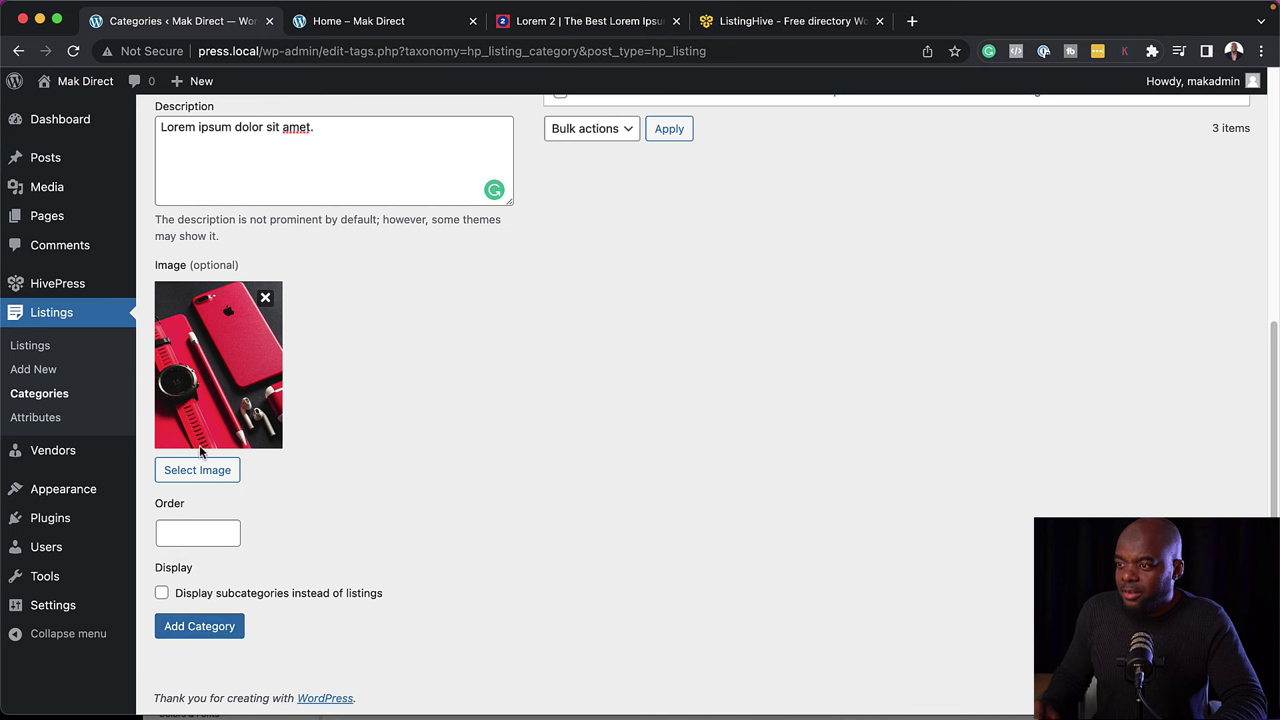
click(211, 630)
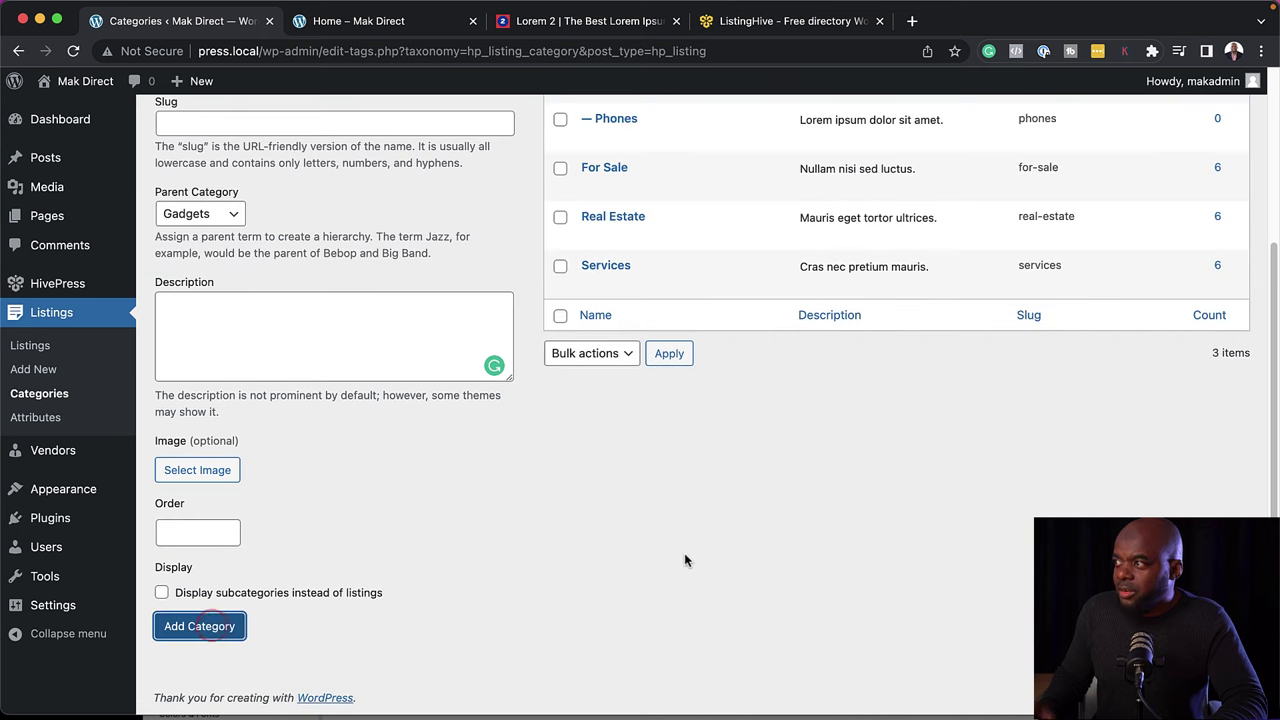
- Update the Gadgets category with the description "Lorem ipsum dolor sit amet." and check it on the home page
scroll(708, 546, up, 3)
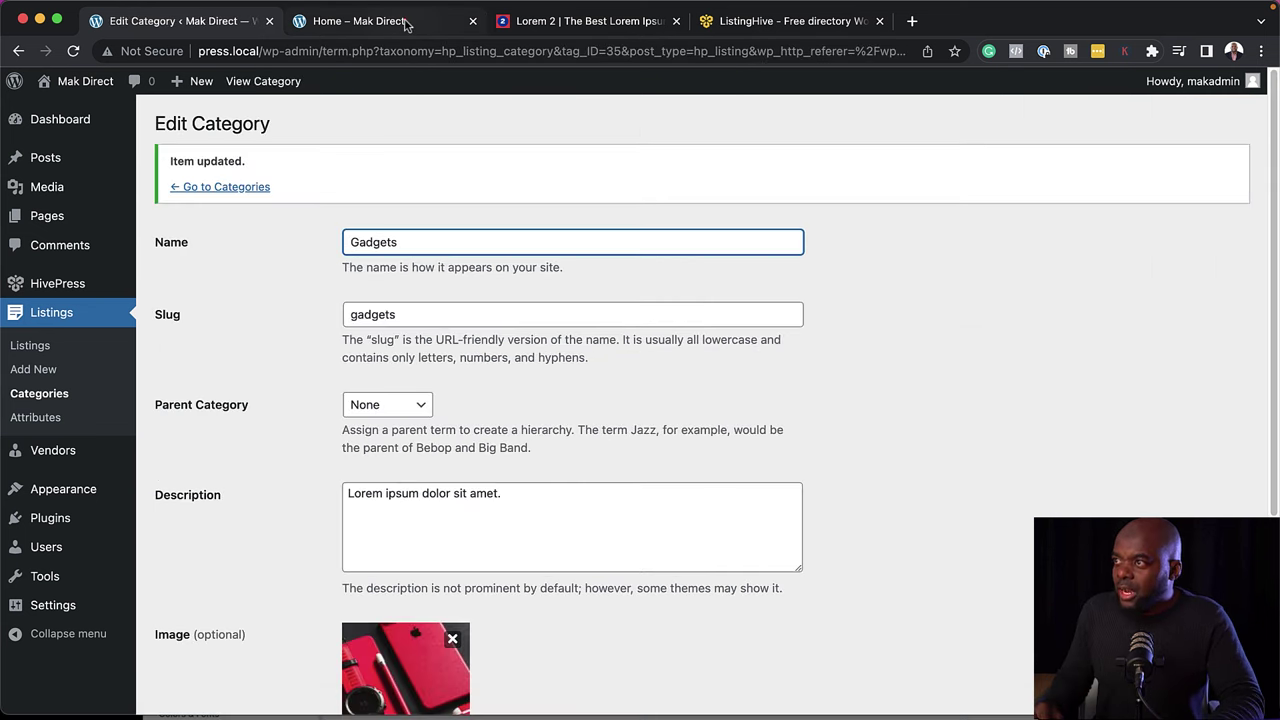
click(405, 24)
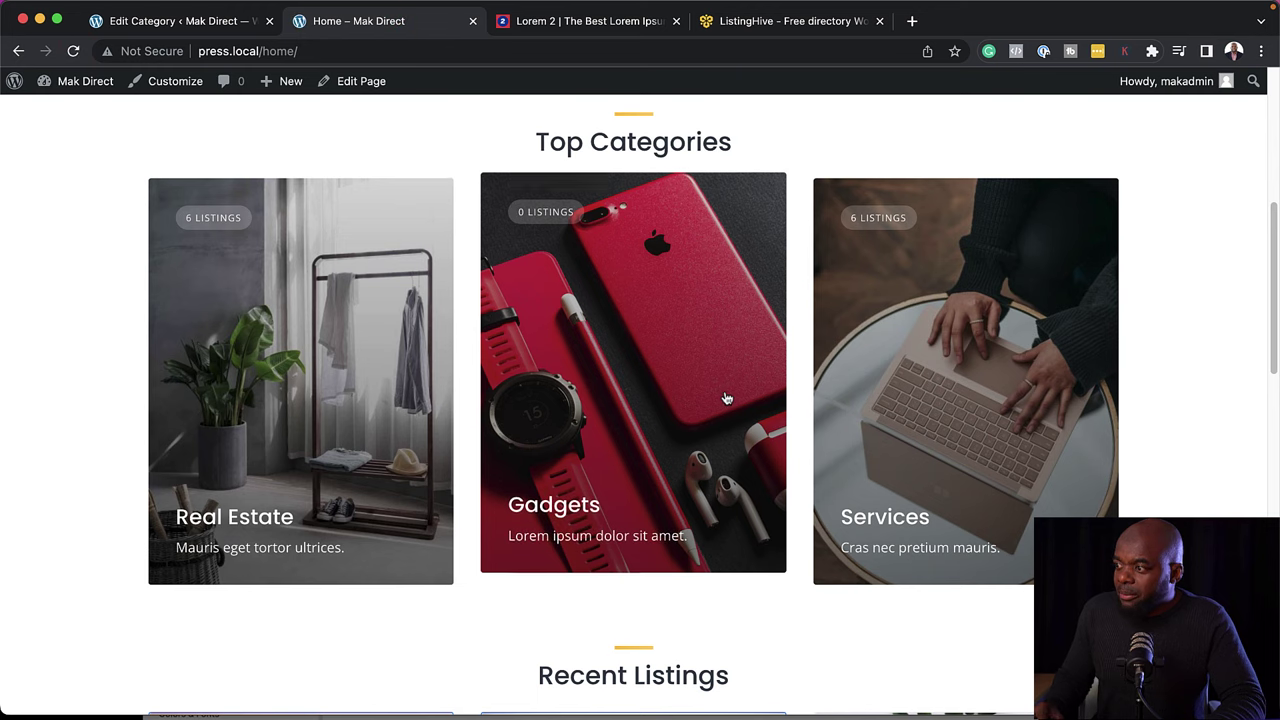
click(640, 549)
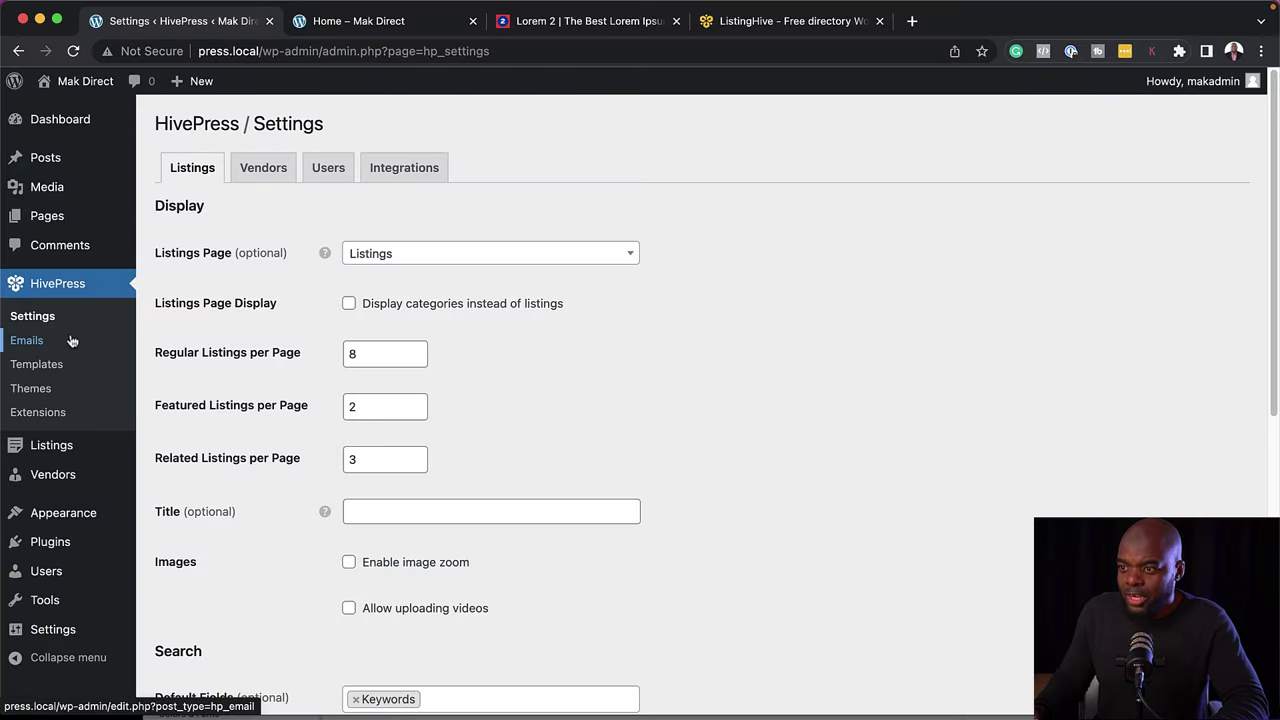
- Add a new vendor with the vendor's name, mark the vendor as verified, and publish it
click(56, 466)
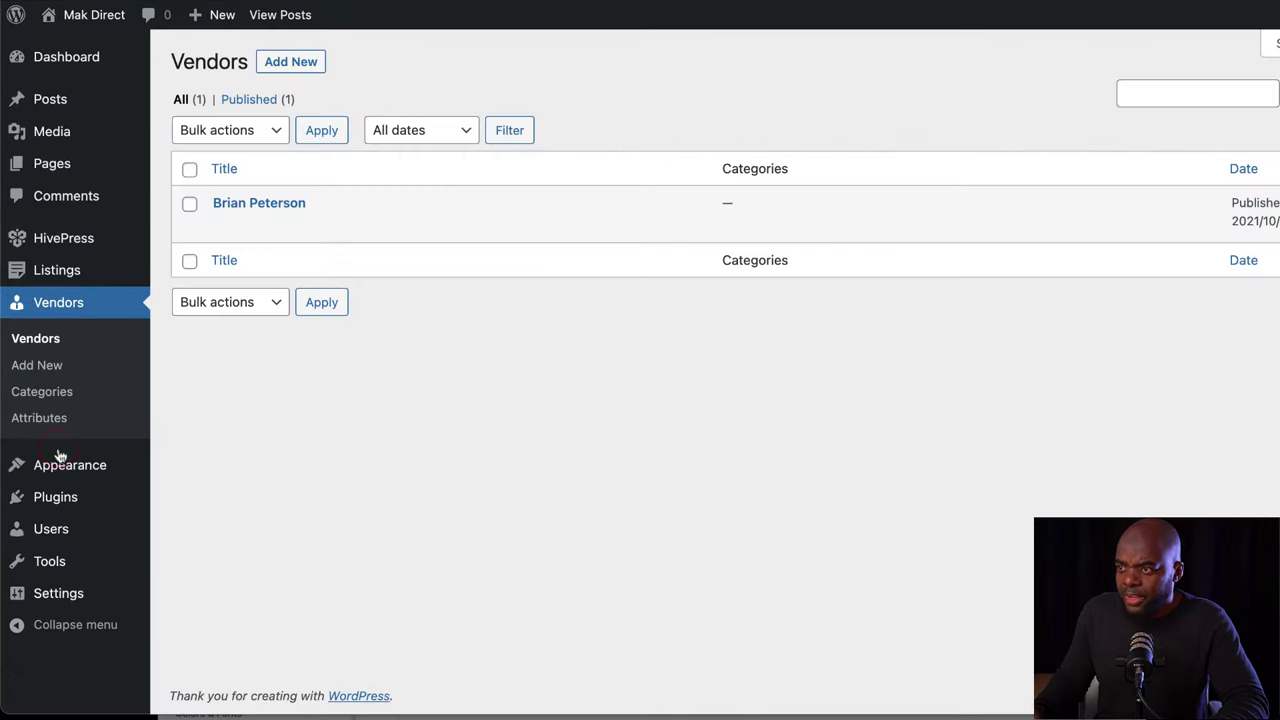
mouse_move(211, 218)
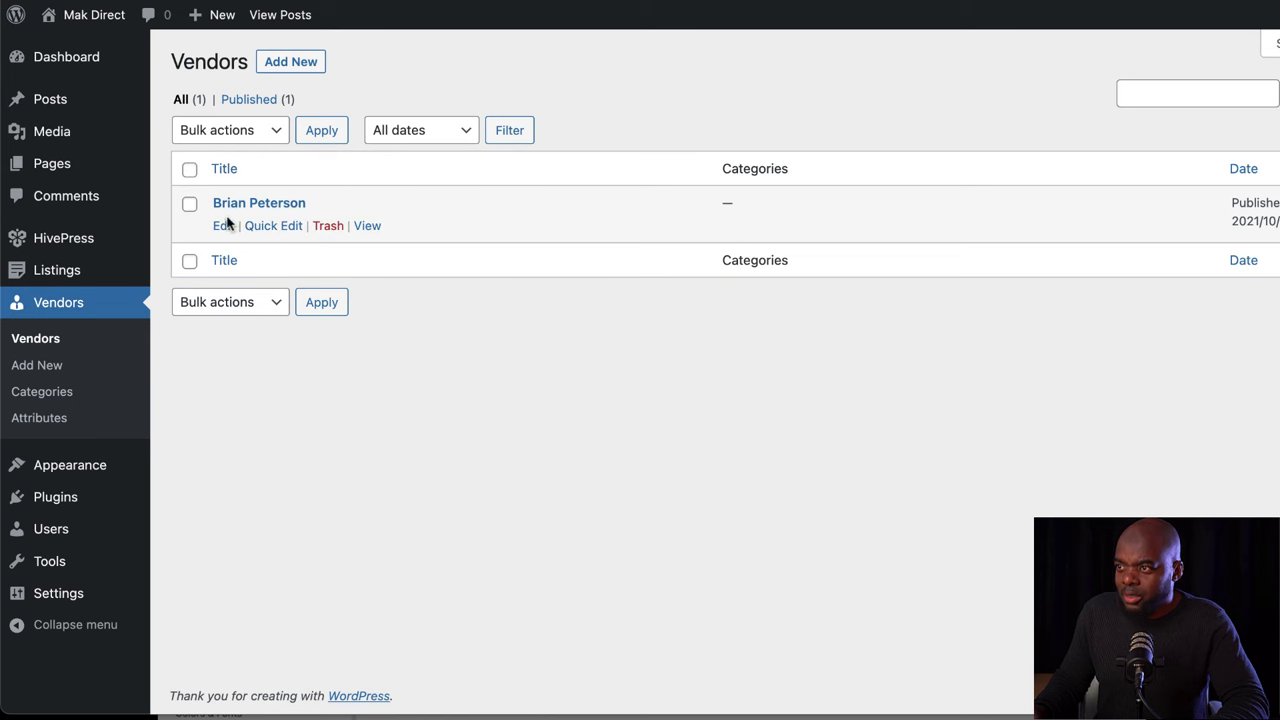
click(287, 63)
text(Mak)
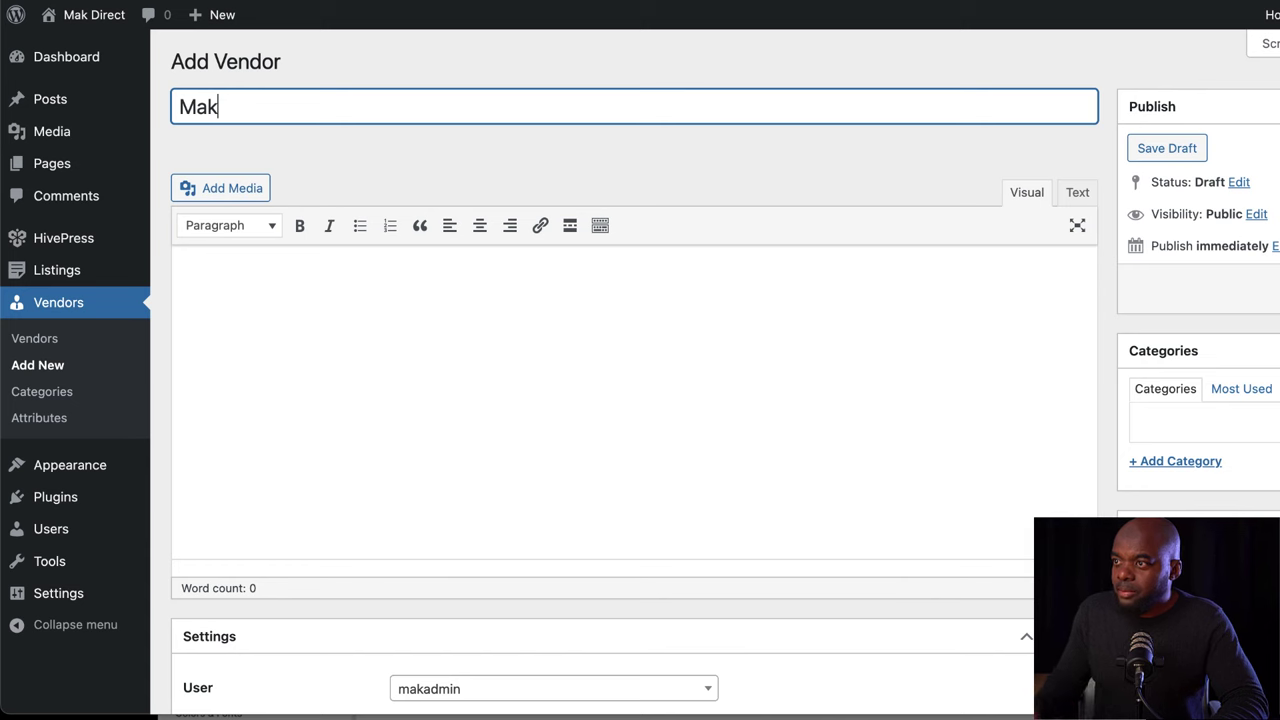
scroll(408, 598, down, 3)
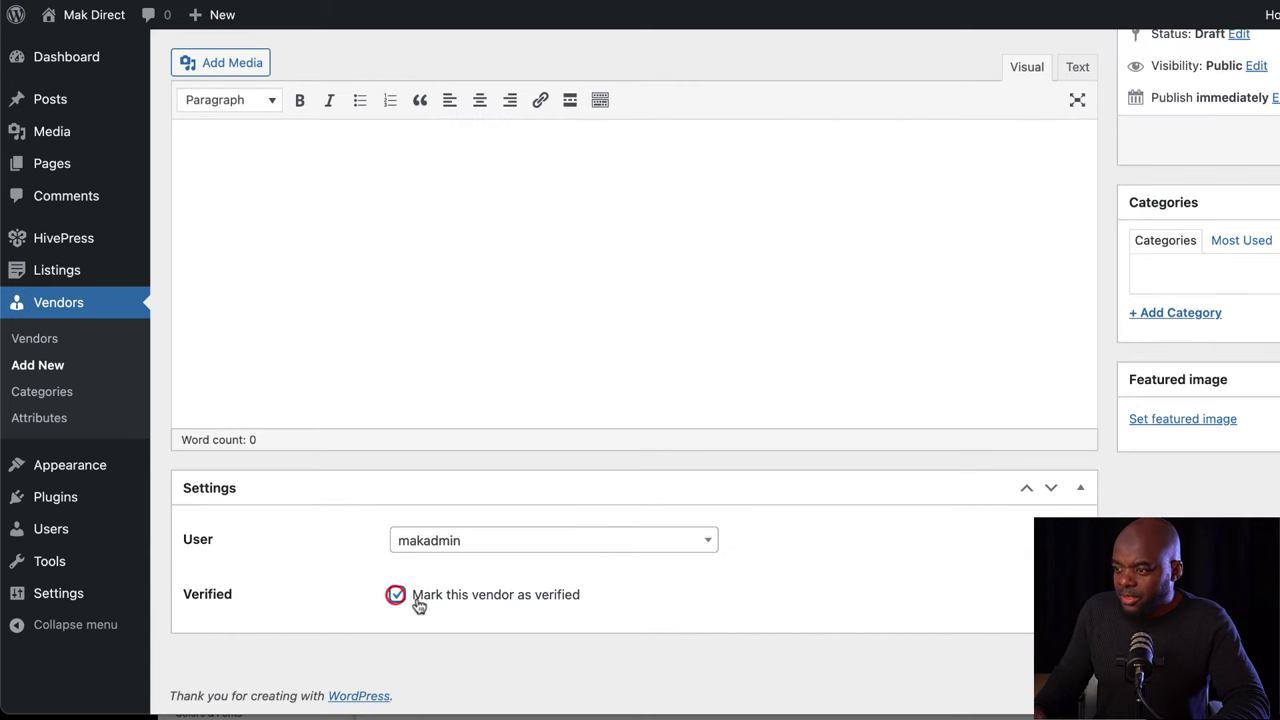
scroll(946, 466, up, 3)
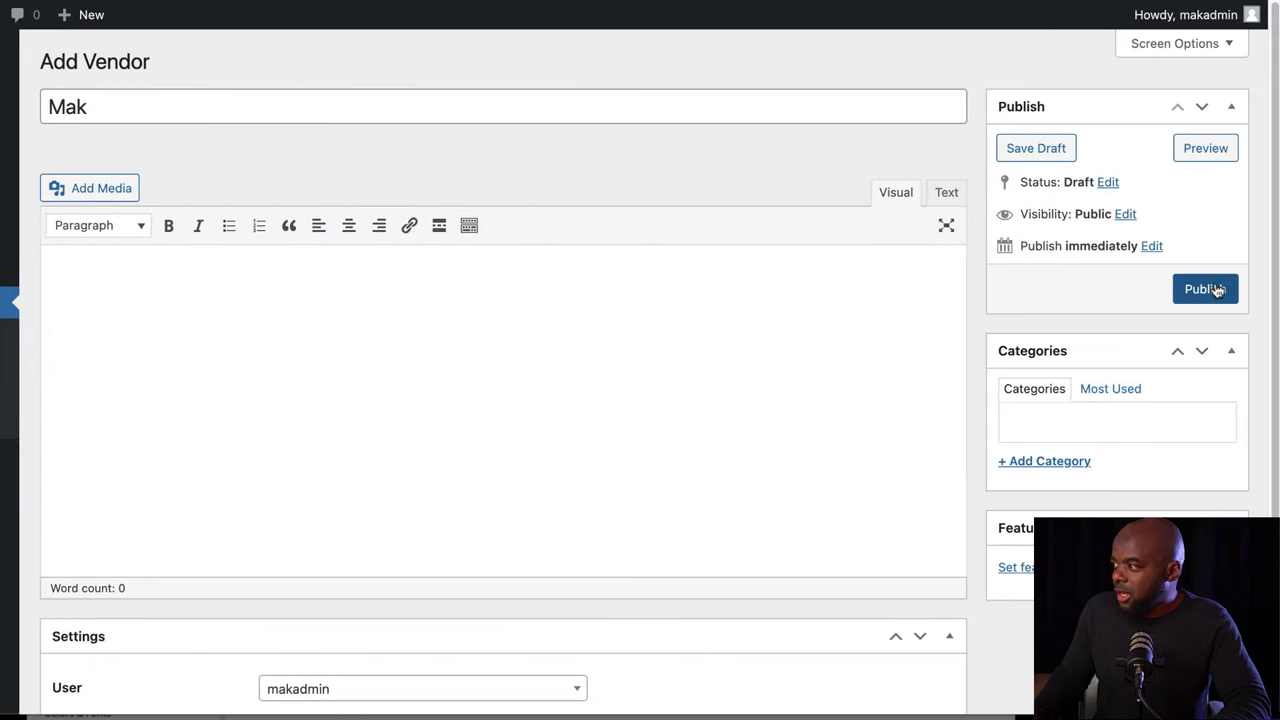
click(1203, 289)
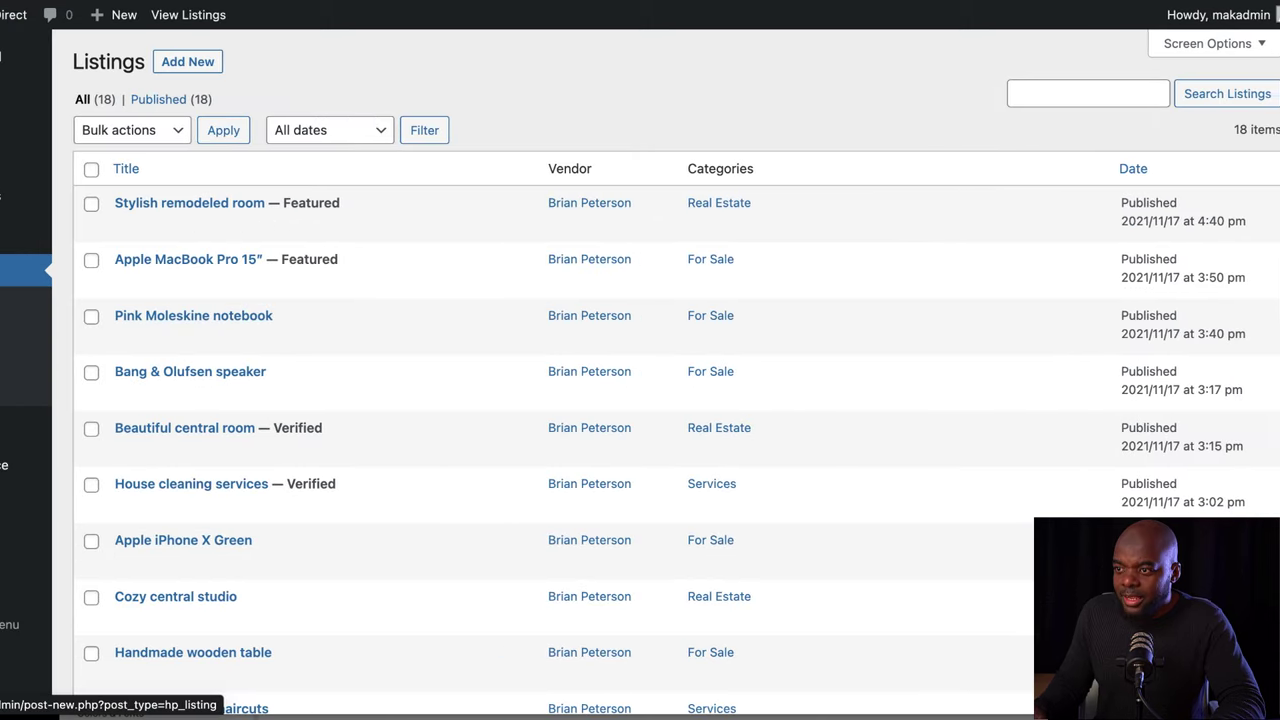
- Start a new listing titled Apple Headphones and fill its description with two paragraphs of Lorem ipsum text
click(45, 333)
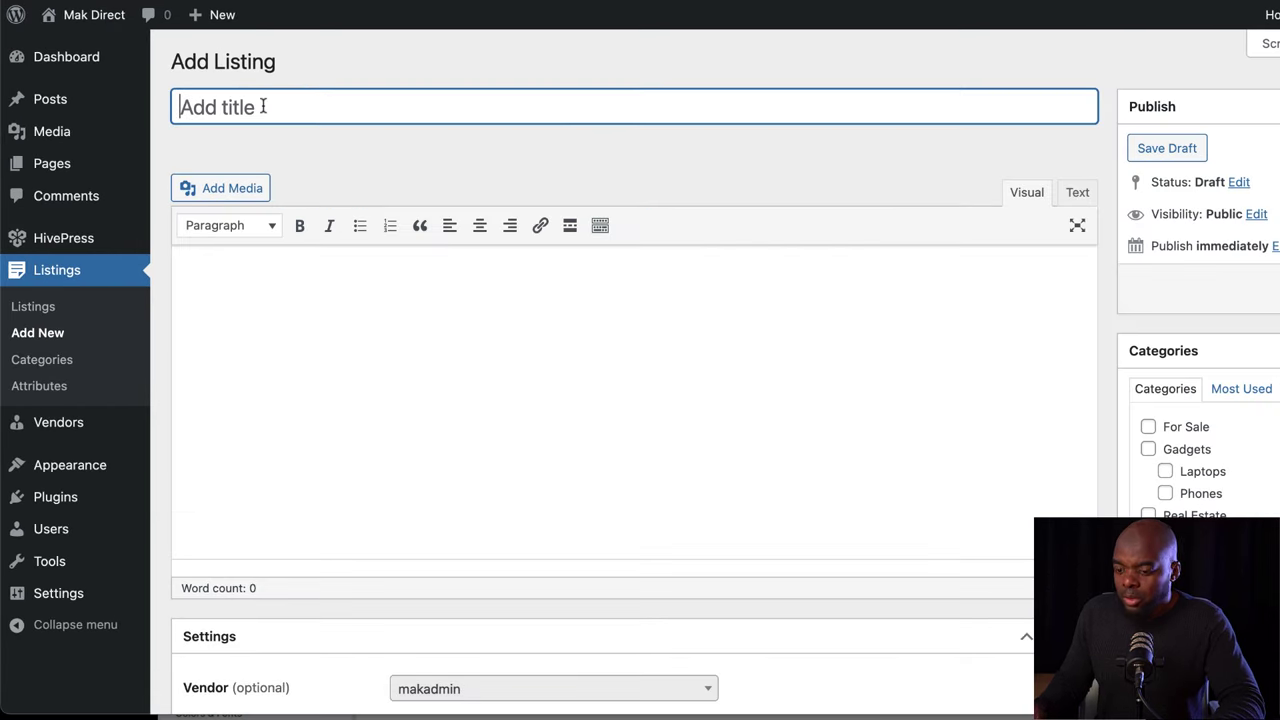
text(Apple)
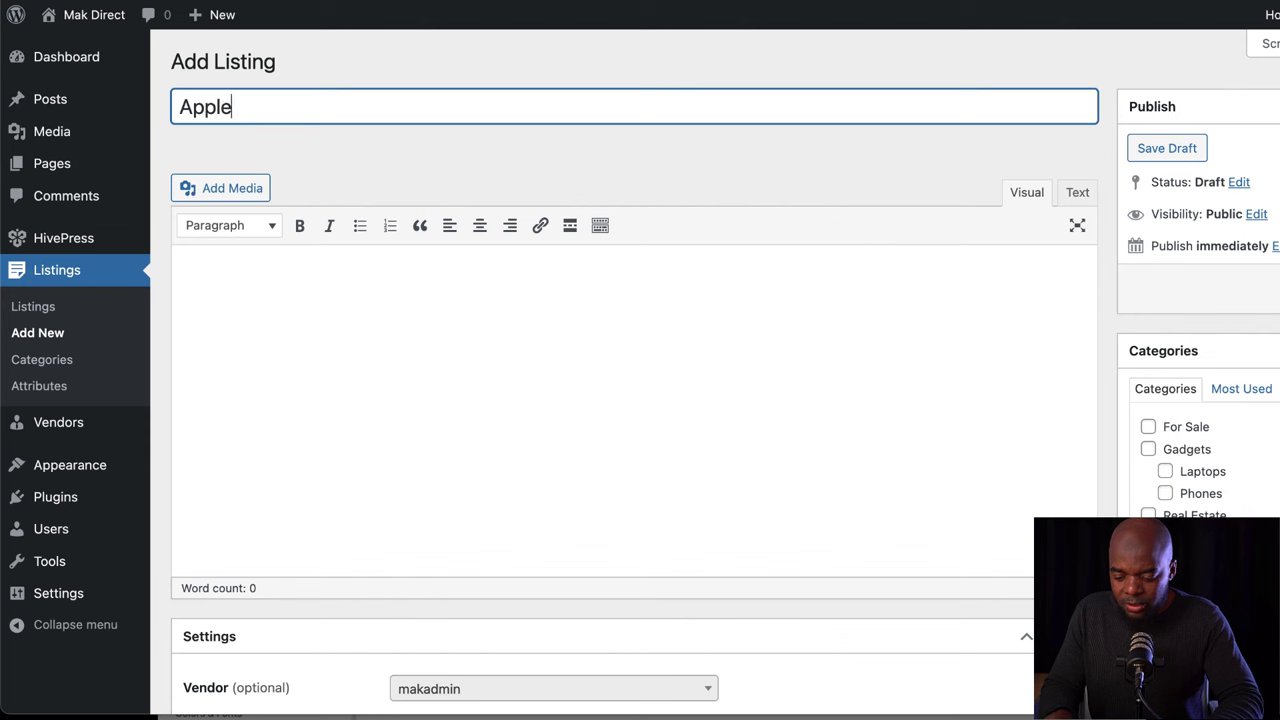
text( Headphones)
click(226, 286)
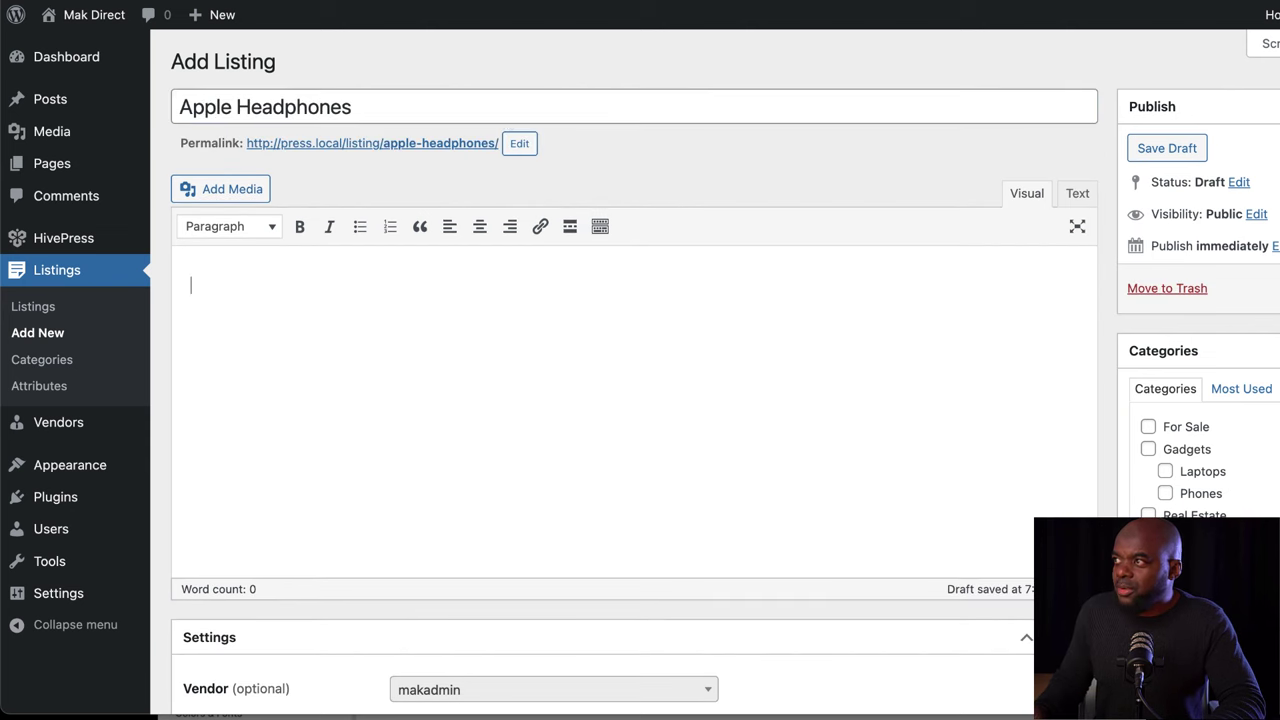
text(Lorem ipsum dolor sit amet, consectetuer adipiscing elit. Donec odio. Quisque volutpat mattis eros. Nullam malesuada erat ut turpis. Suspendisse urna nibh, viverra non, semper suscipit, posuere a, pede. Donec nec justo eget felis facilisis fermentum. Aliquam porttitor mauris sit amet orci. Aenean dignissim pellentesque felis.)
scroll(530, 478, down, 1)
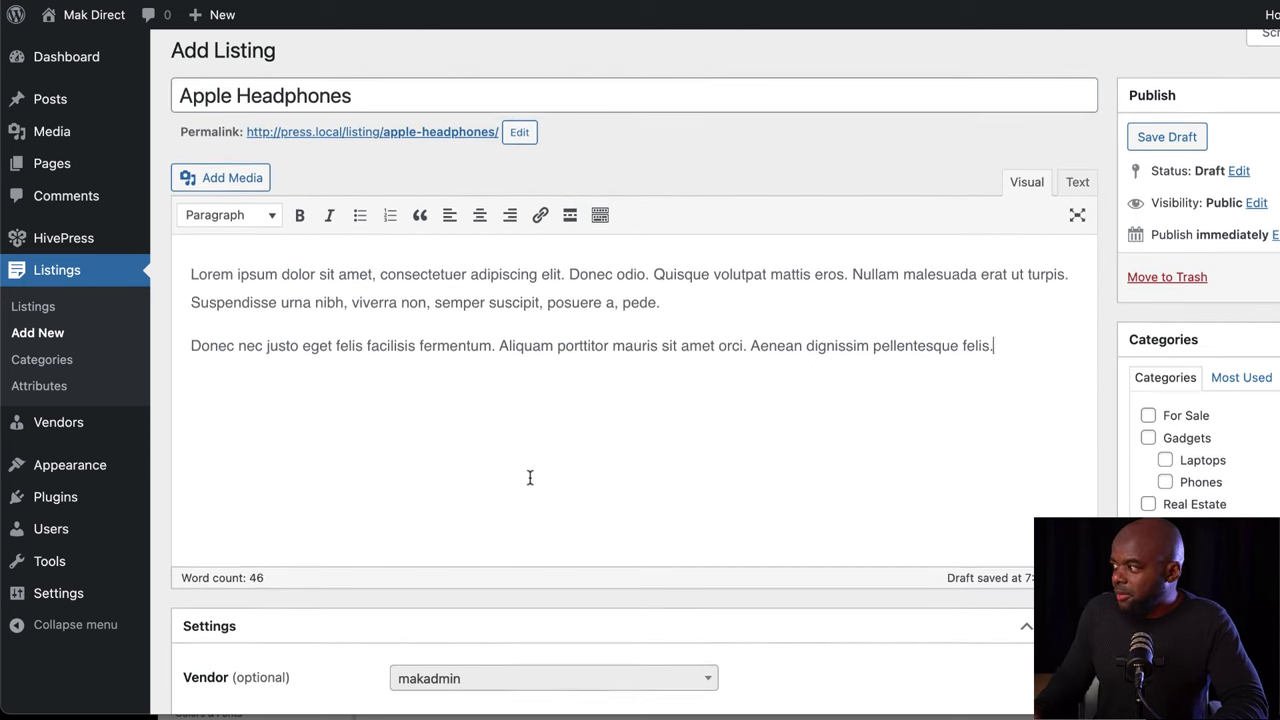
- Assign the Apple Headphones listing to the Gadgets category and mark it as verified
scroll(530, 478, down, 2)
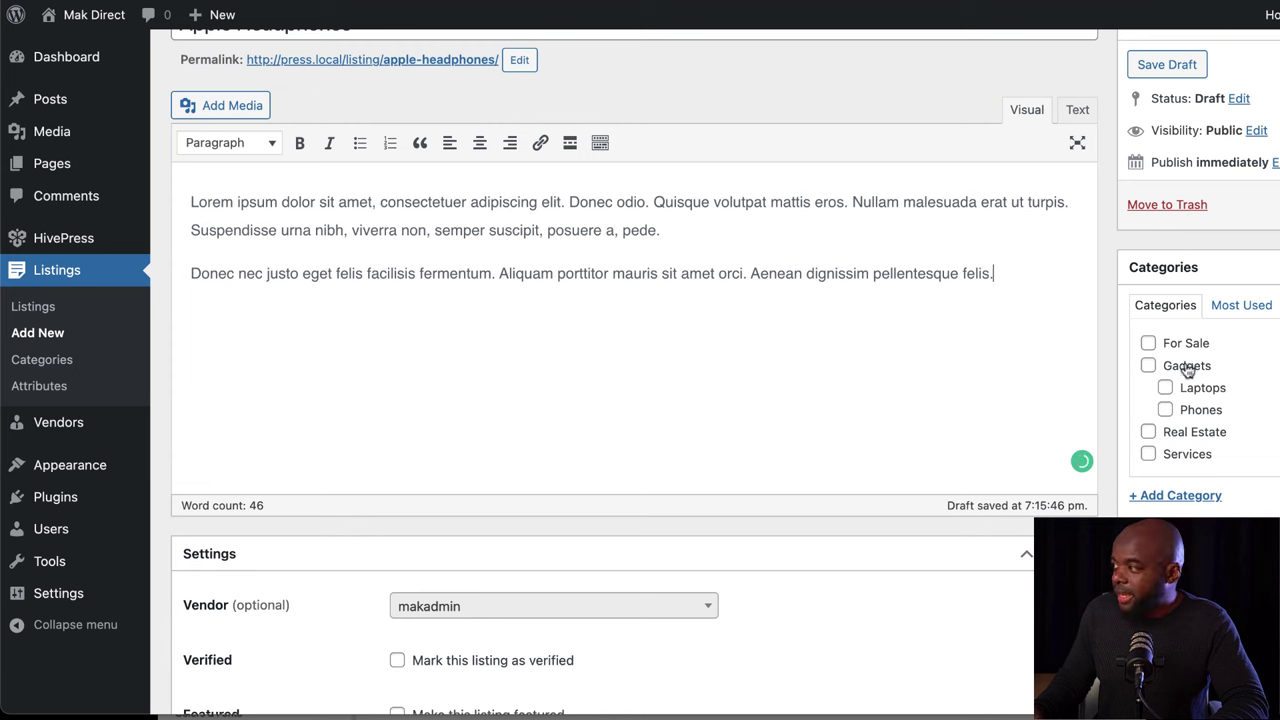
click(1149, 367)
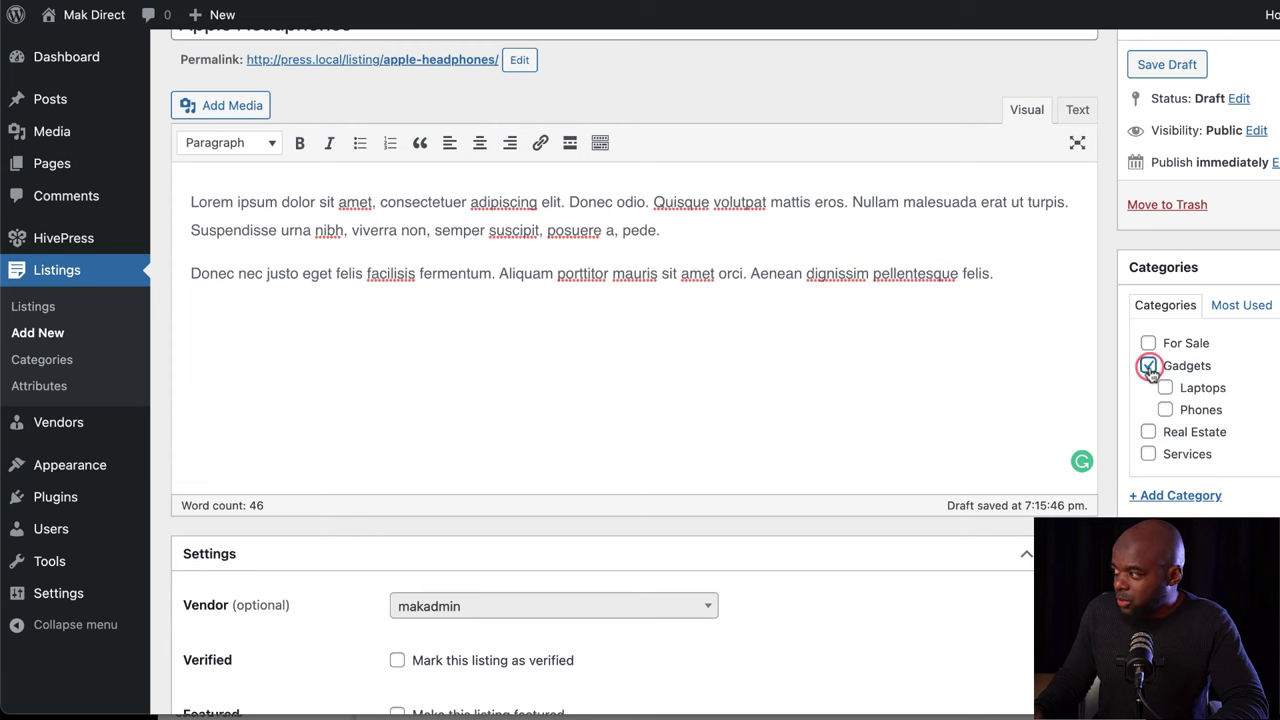
click(397, 660)
- Add ervo-rocks-Zam8TvEgN5o-unsplash.jpg from Downloads as the listing's image and publish the listing
scroll(300, 600, down, 3)
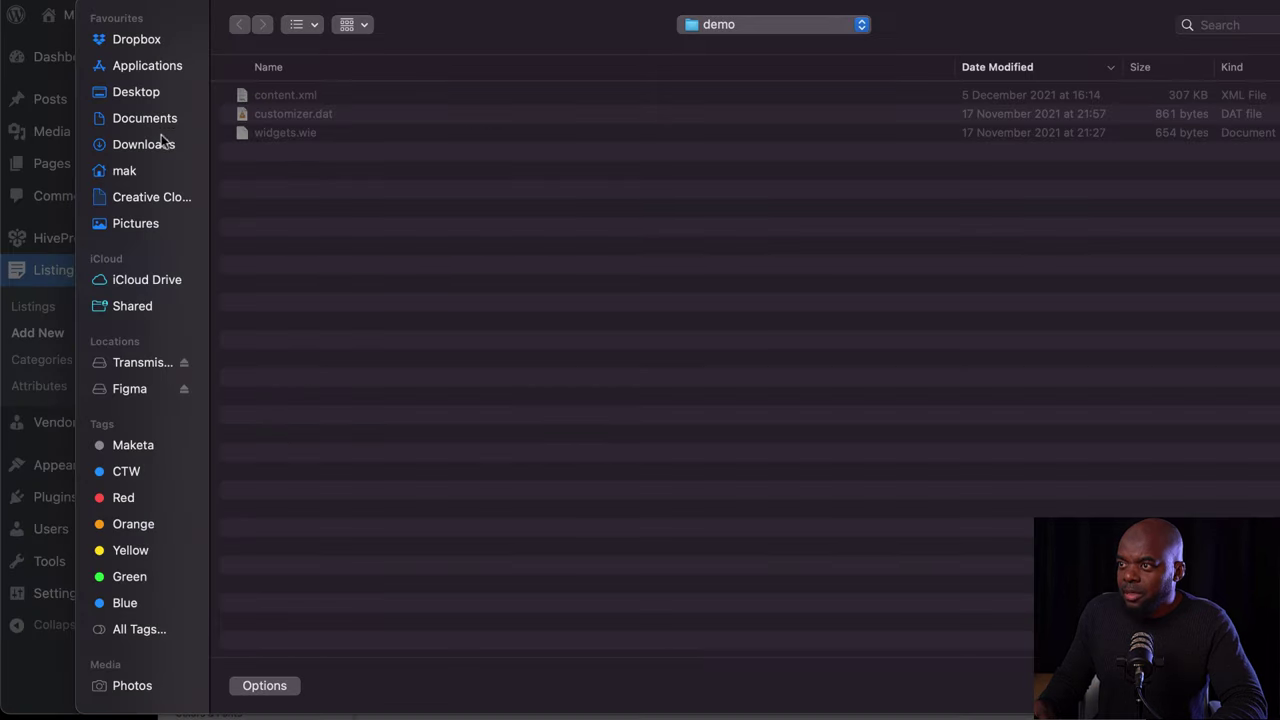
click(155, 147)
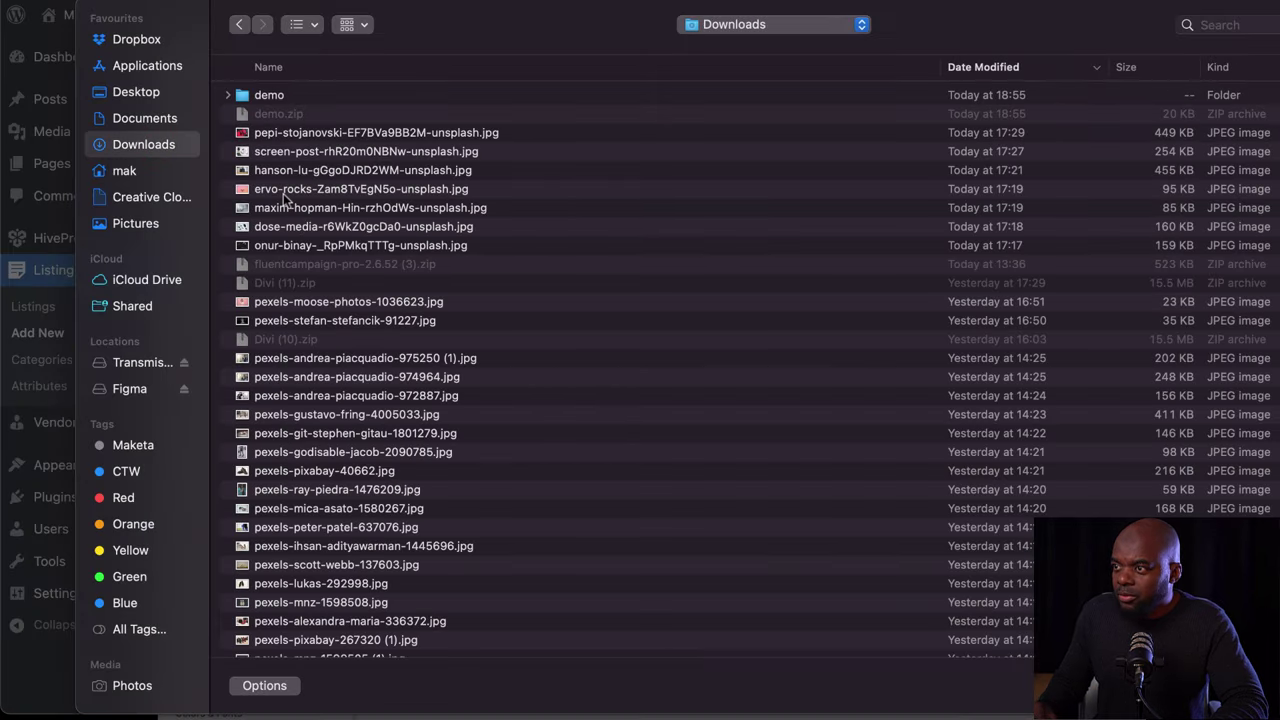
click(282, 189)
key(space)
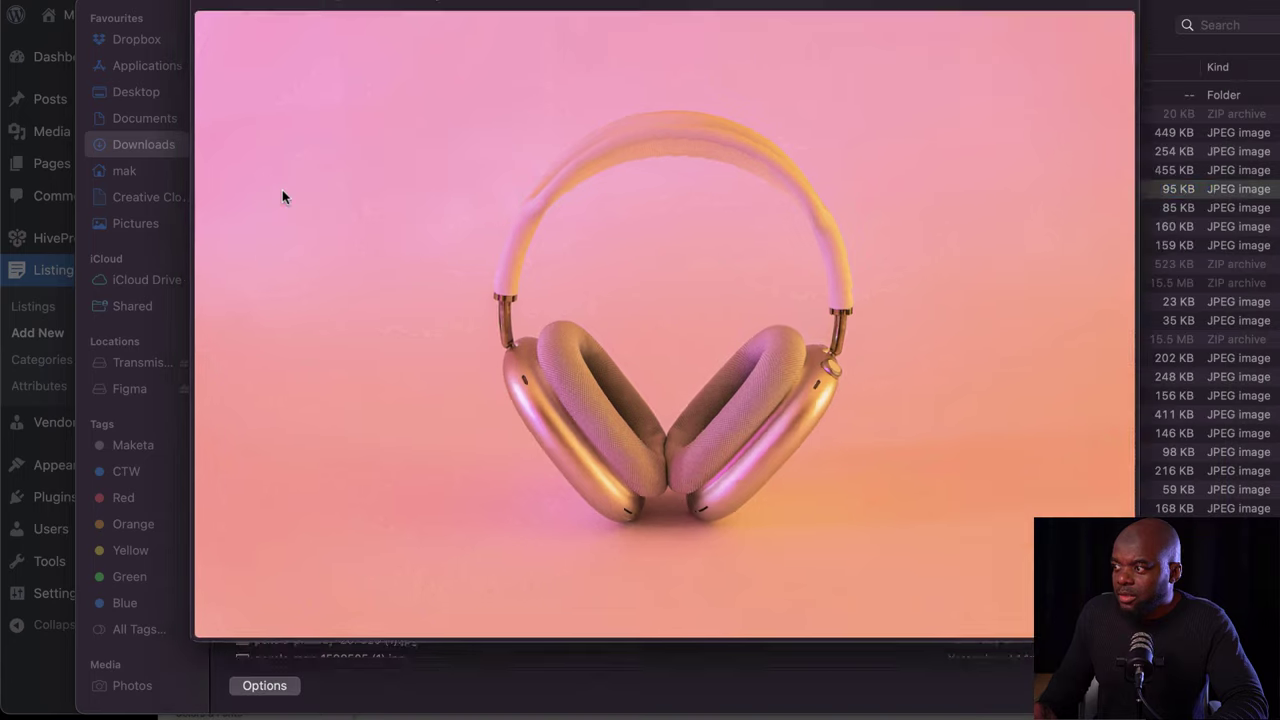
key(space)
double_click(282, 189)
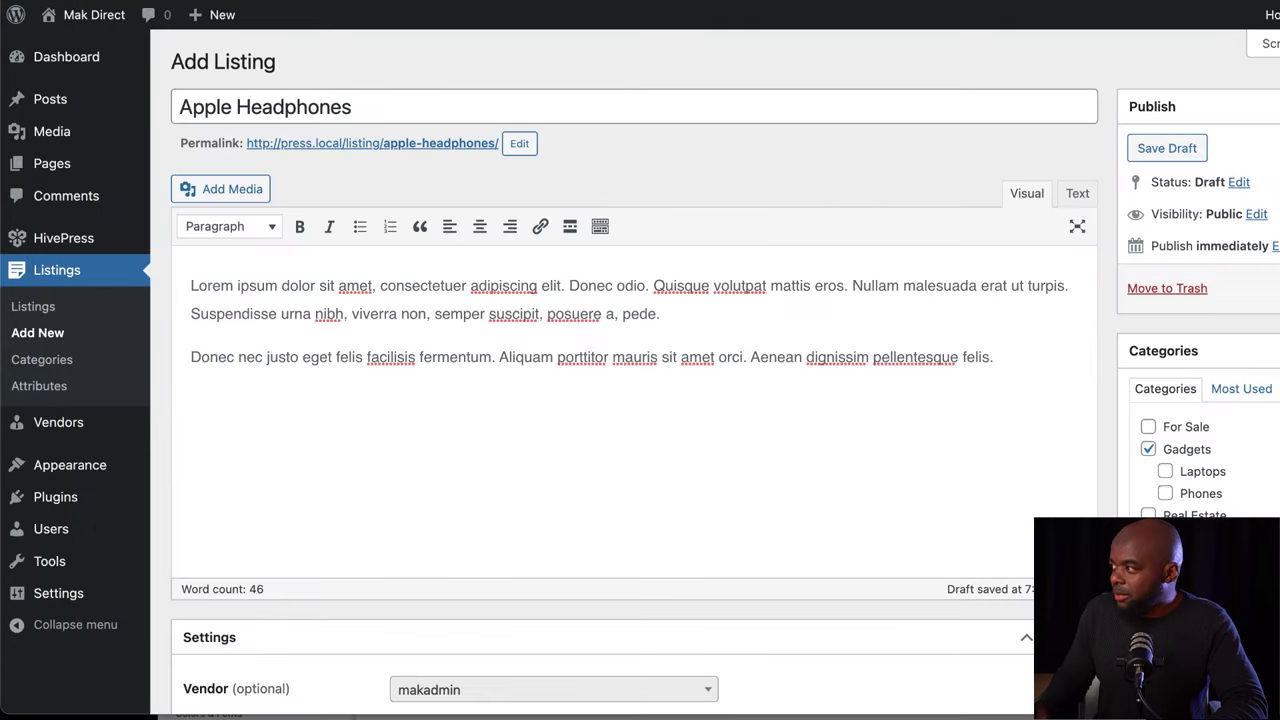
click(1255, 288)
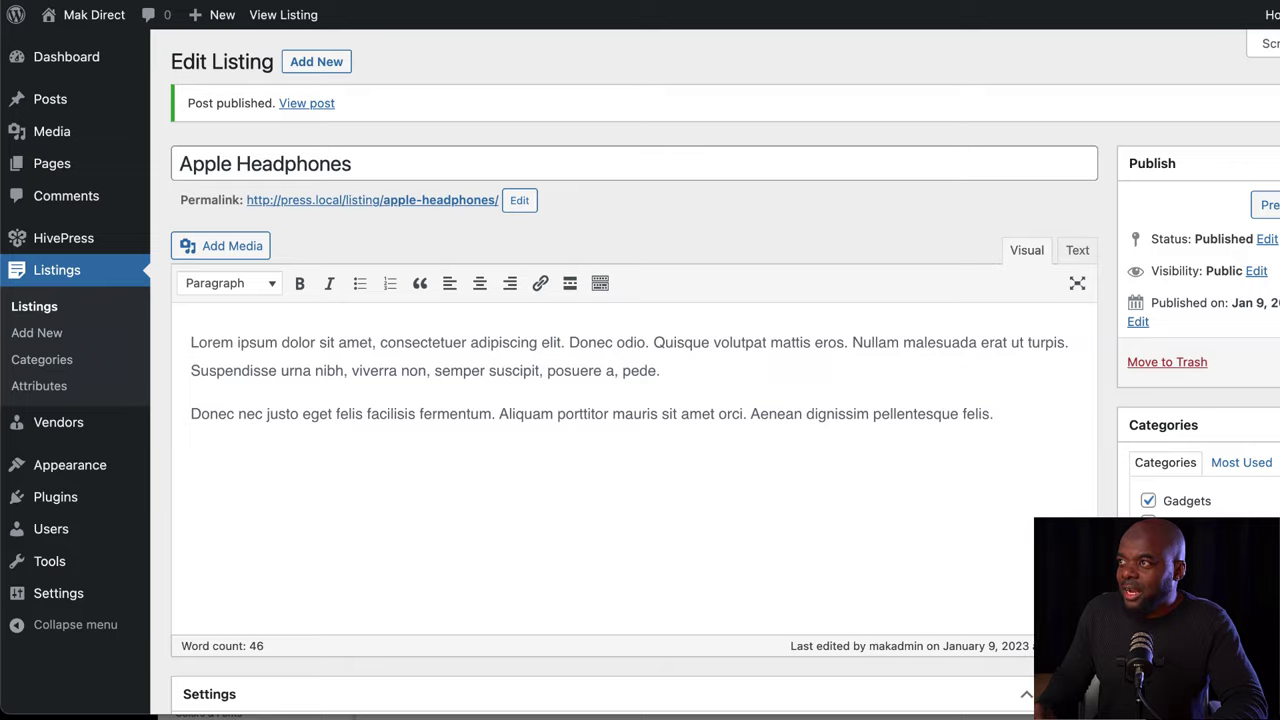
- Reload the home page and check the Gadgets category and the recent listings for Apple Headphones
click(360, 18)
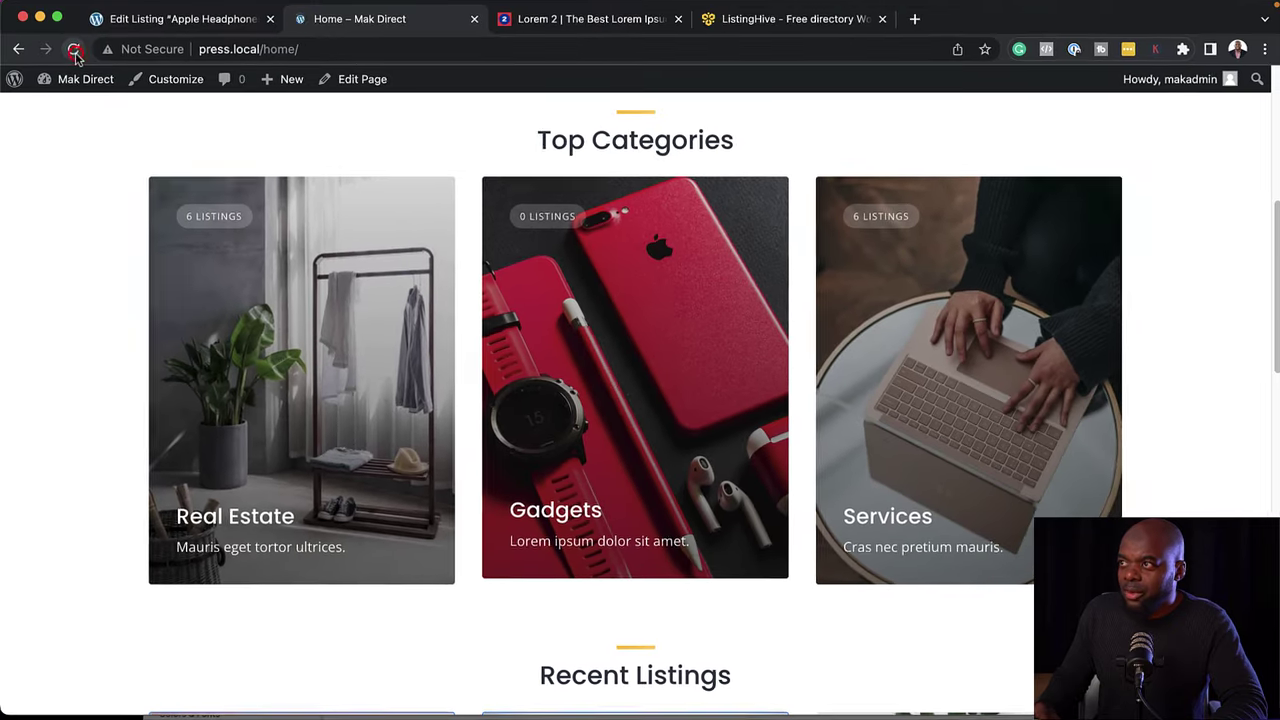
click(74, 50)
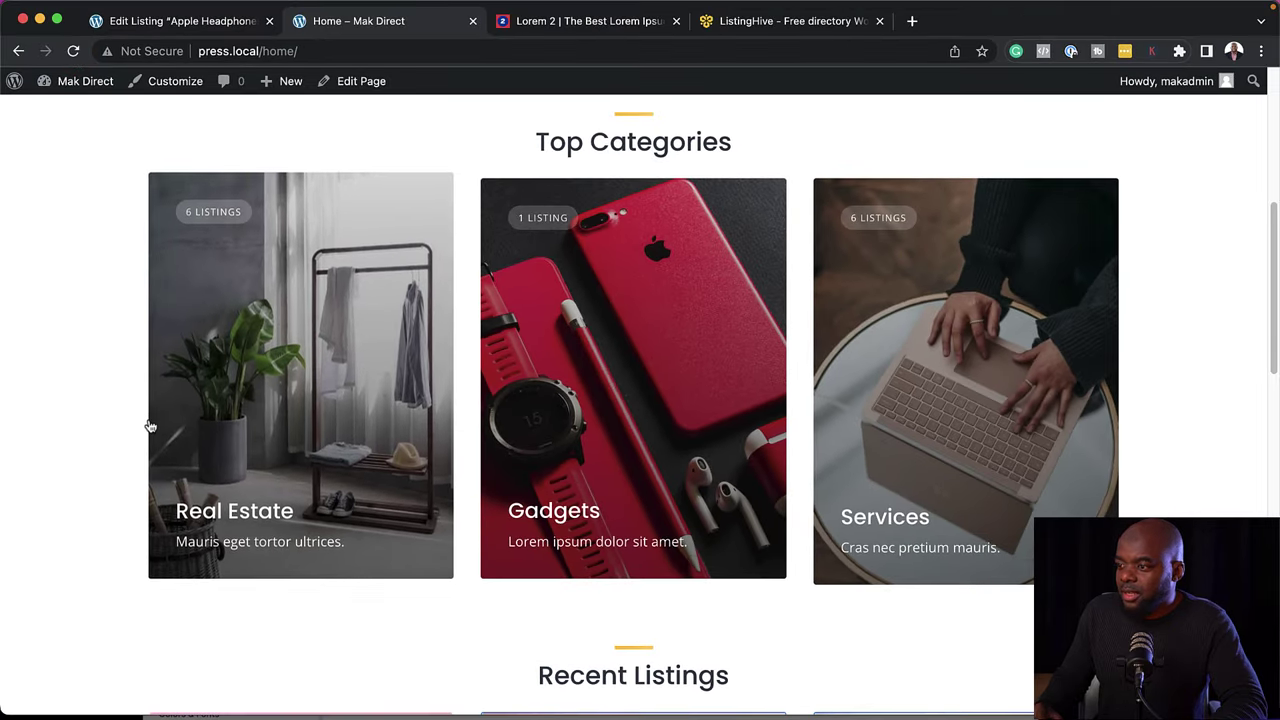
scroll(148, 425, down, 5)
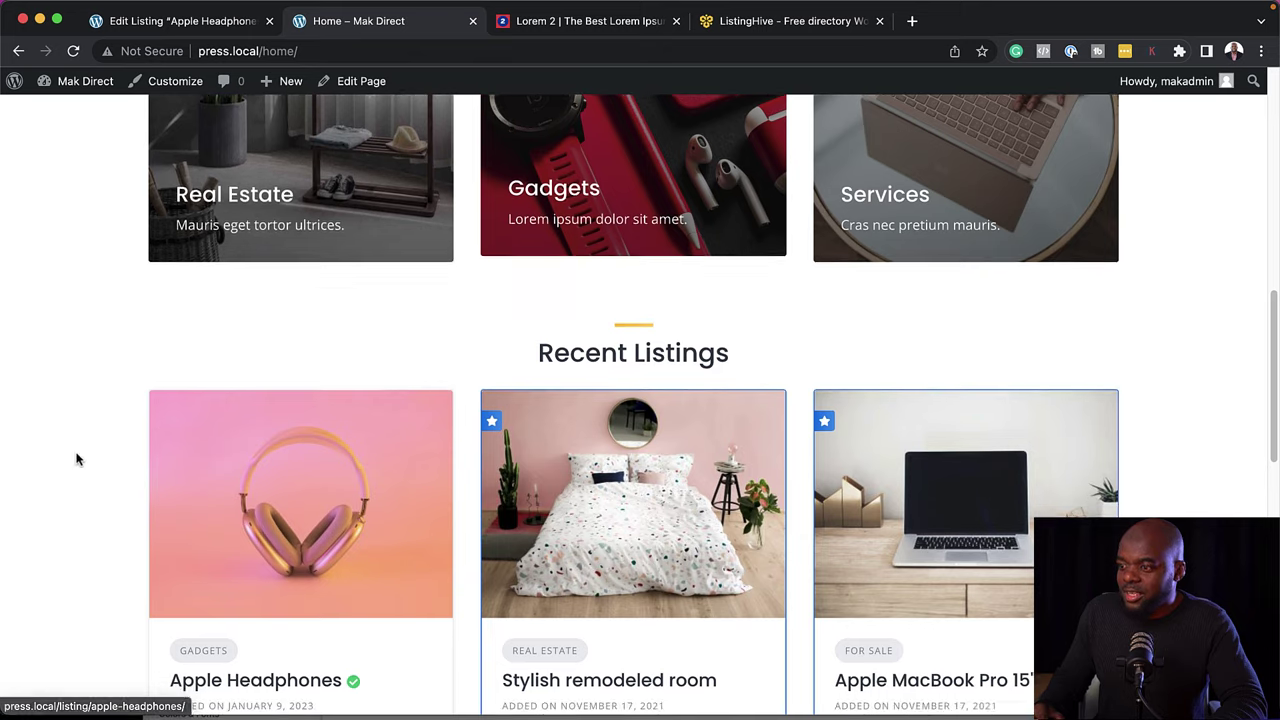
scroll(77, 458, down, 1)
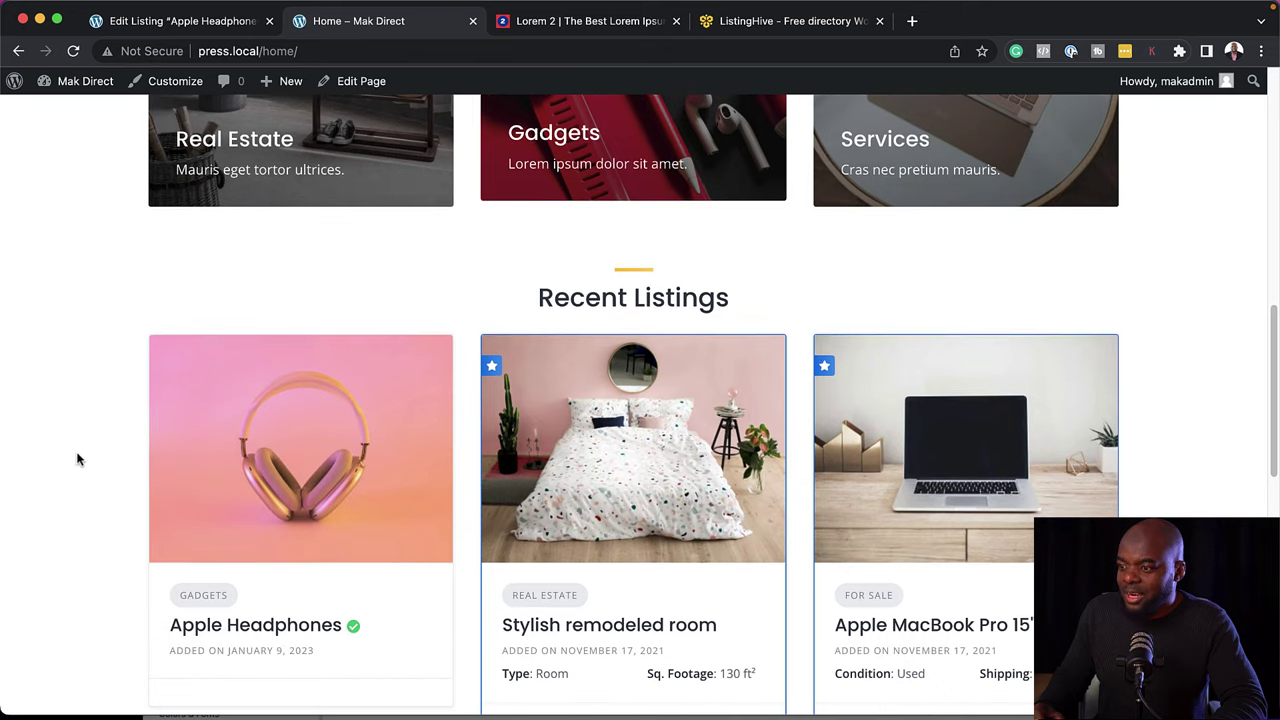
- Open the Apple Headphones listing page and examine its category, image, vendor card and description
click(316, 462)
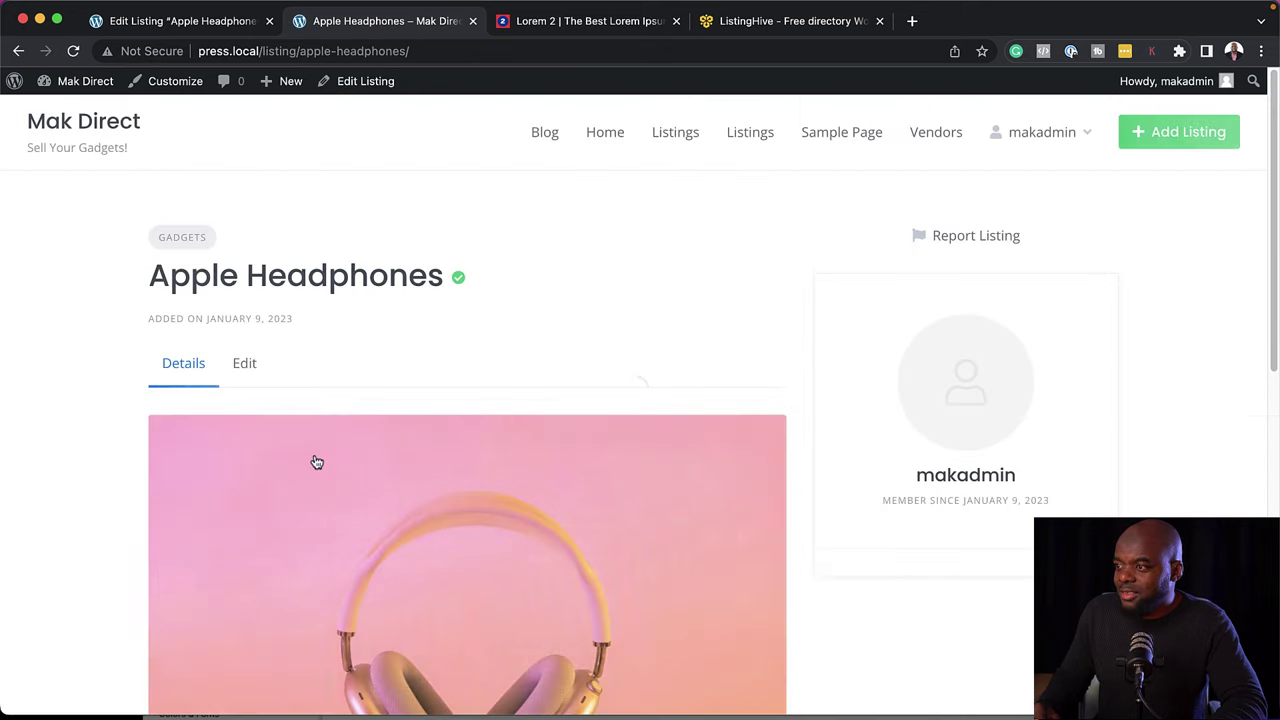
scroll(73, 421, down, 1)
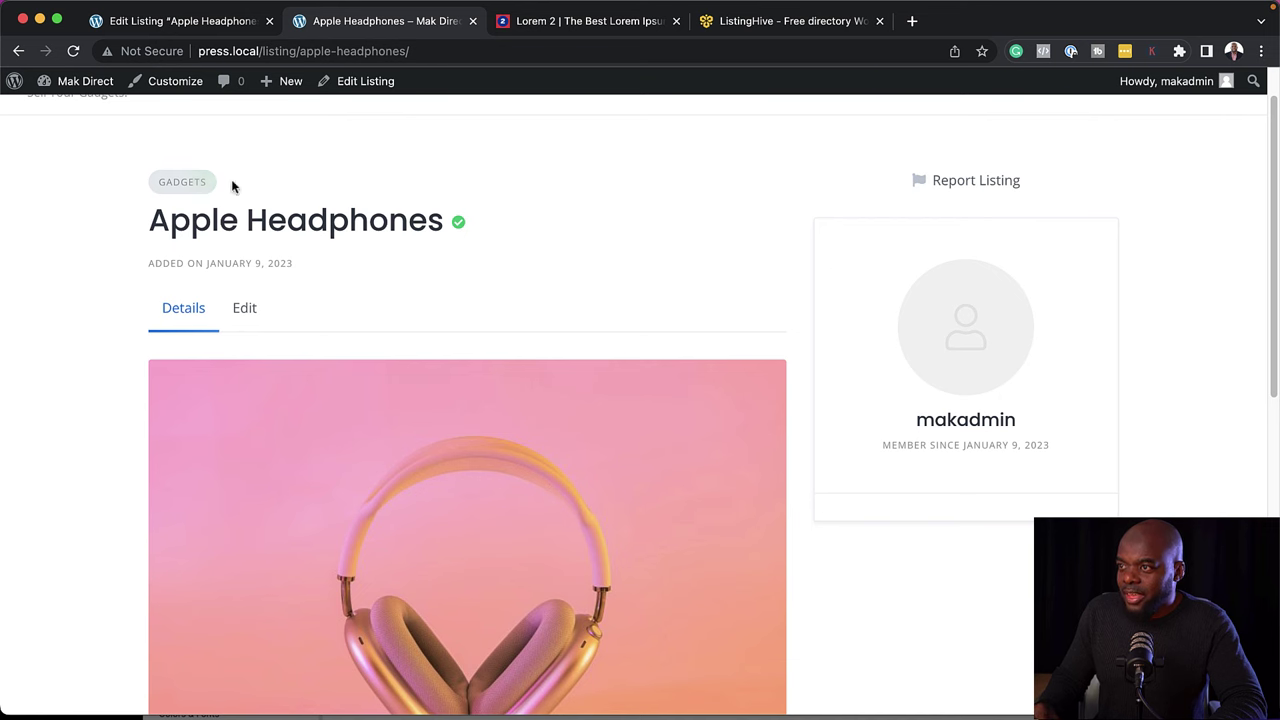
scroll(117, 470, down, 2)
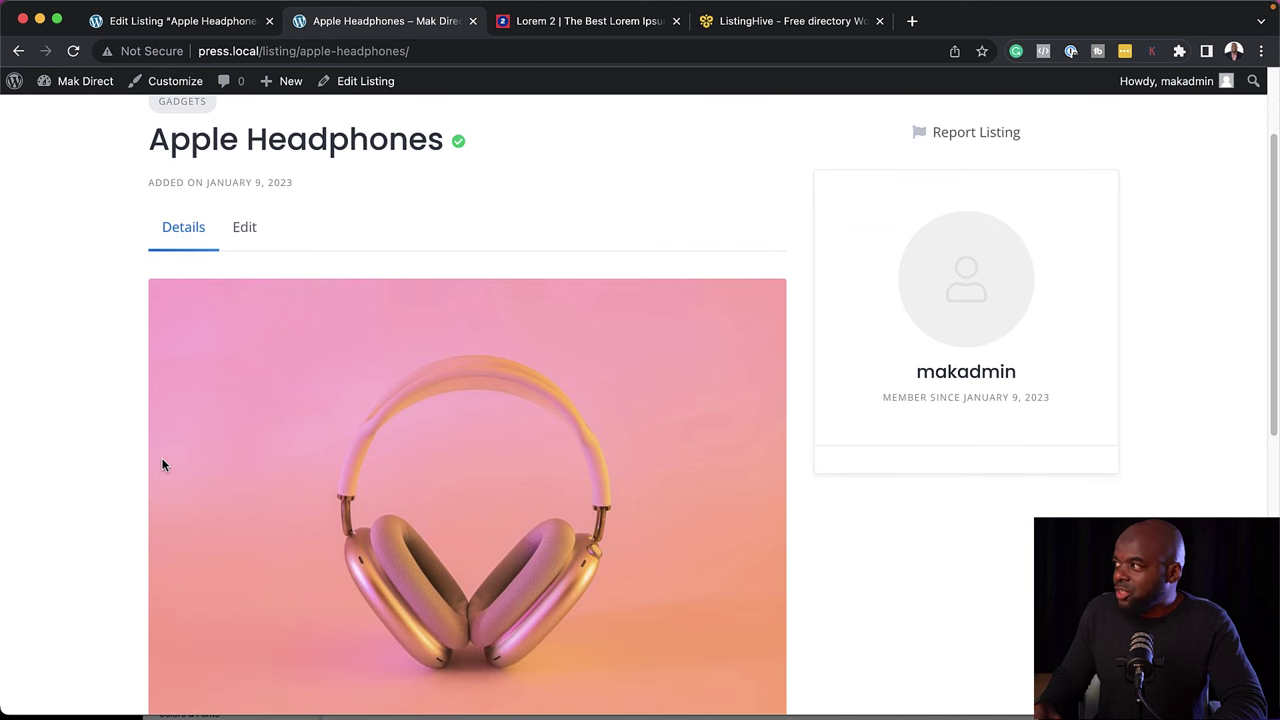
scroll(163, 465, down, 1)
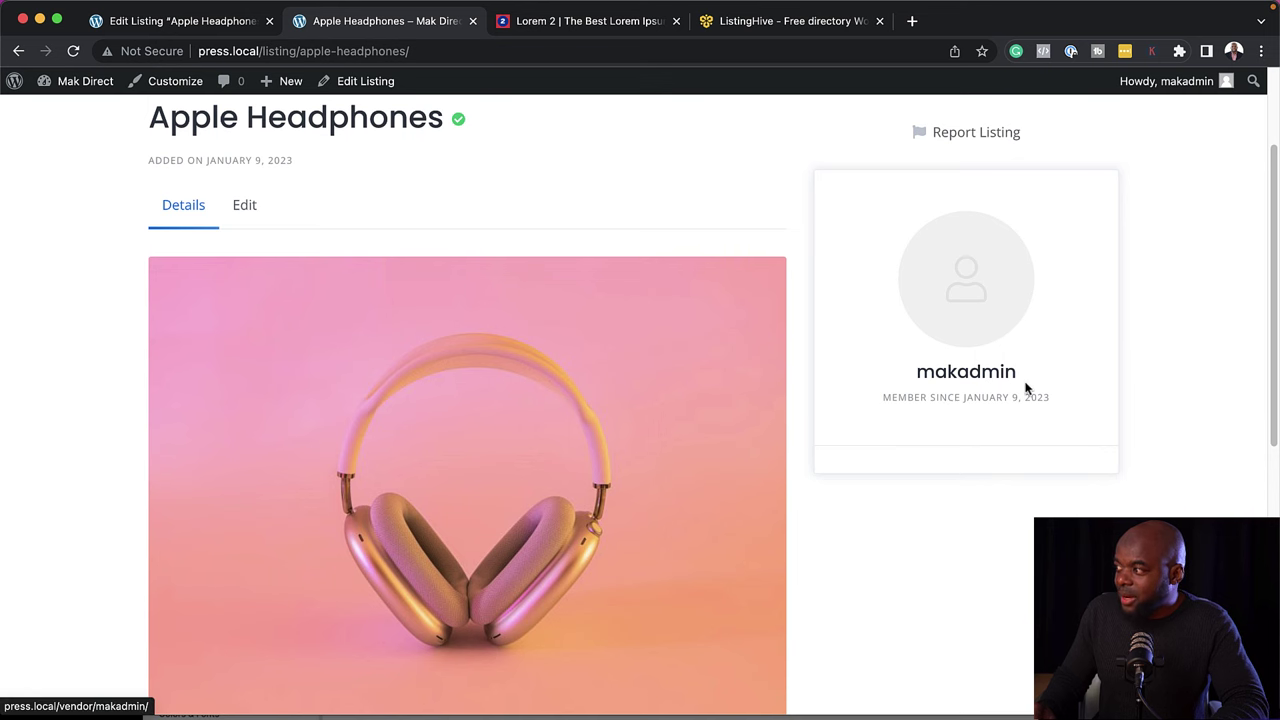
scroll(871, 486, down, 5)
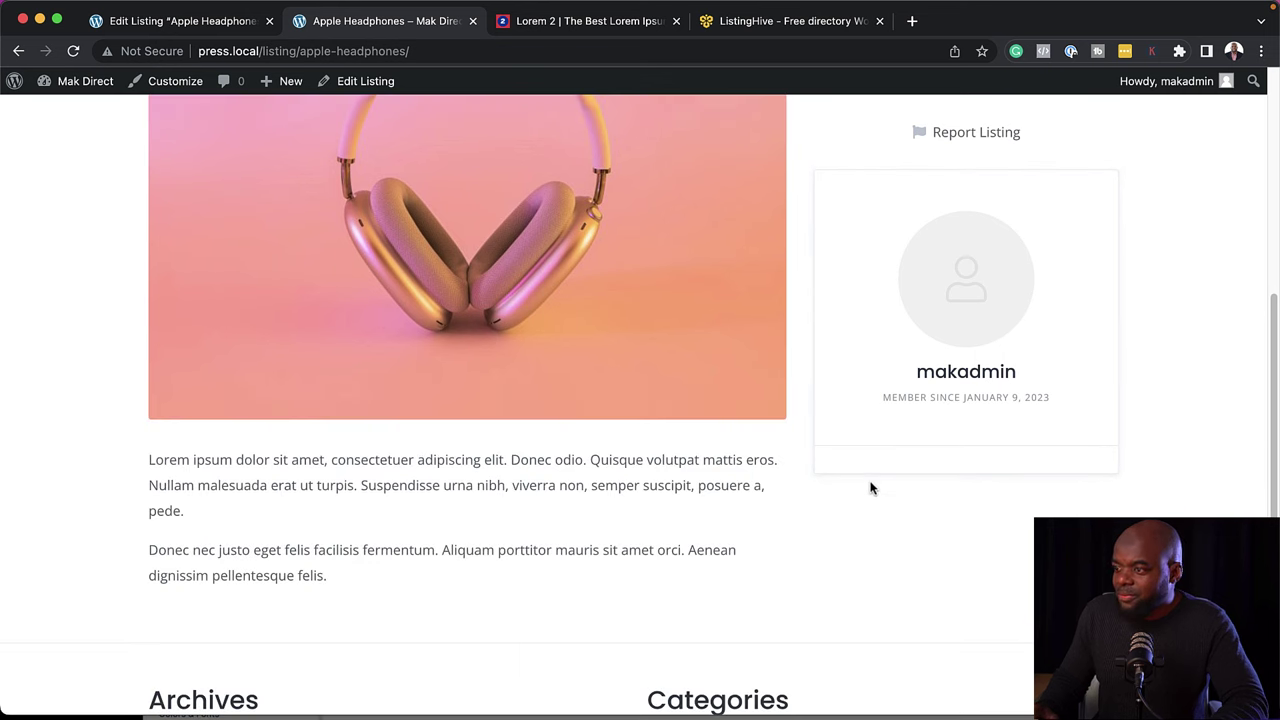
scroll(871, 486, down, 4)
drag(150, 253, 403, 400)
scroll(502, 390, up, 6)
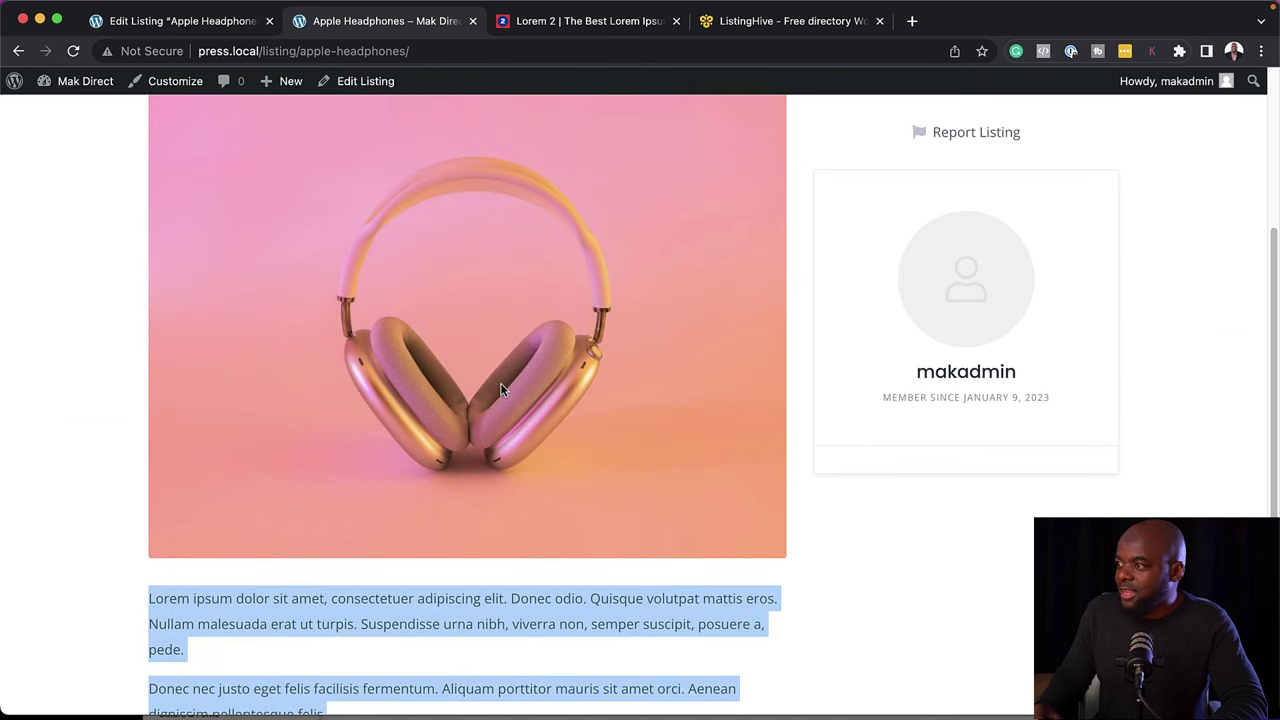
scroll(502, 390, up, 4)
- Open the front-end edit form of the Apple Headphones listing and examine its image, title, description and Hide option
click(249, 248)
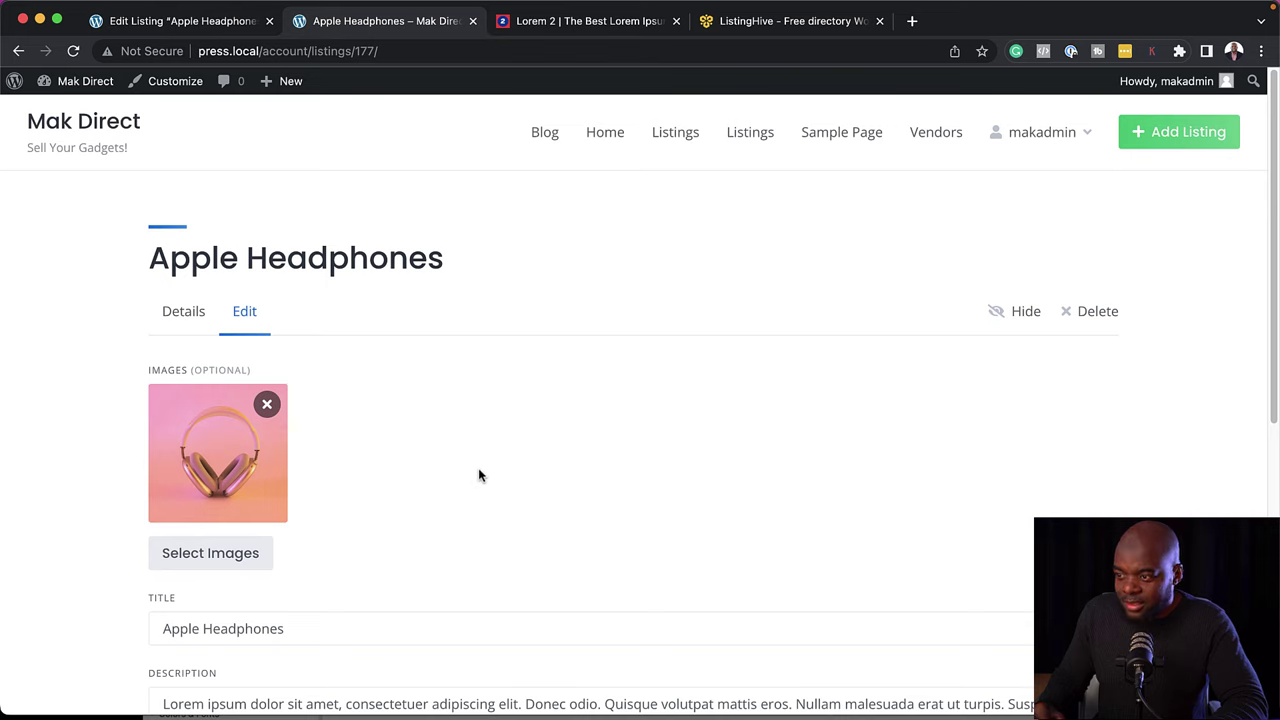
scroll(480, 472, down, 5)
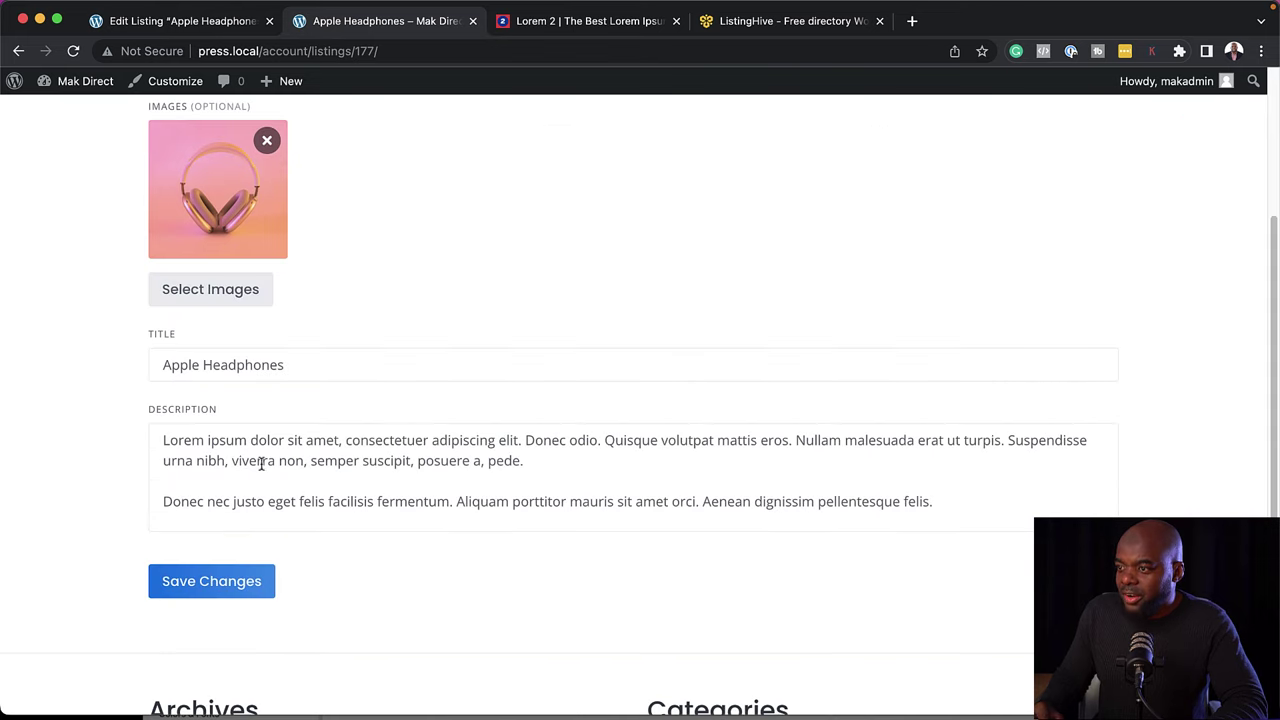
drag(254, 442, 340, 441)
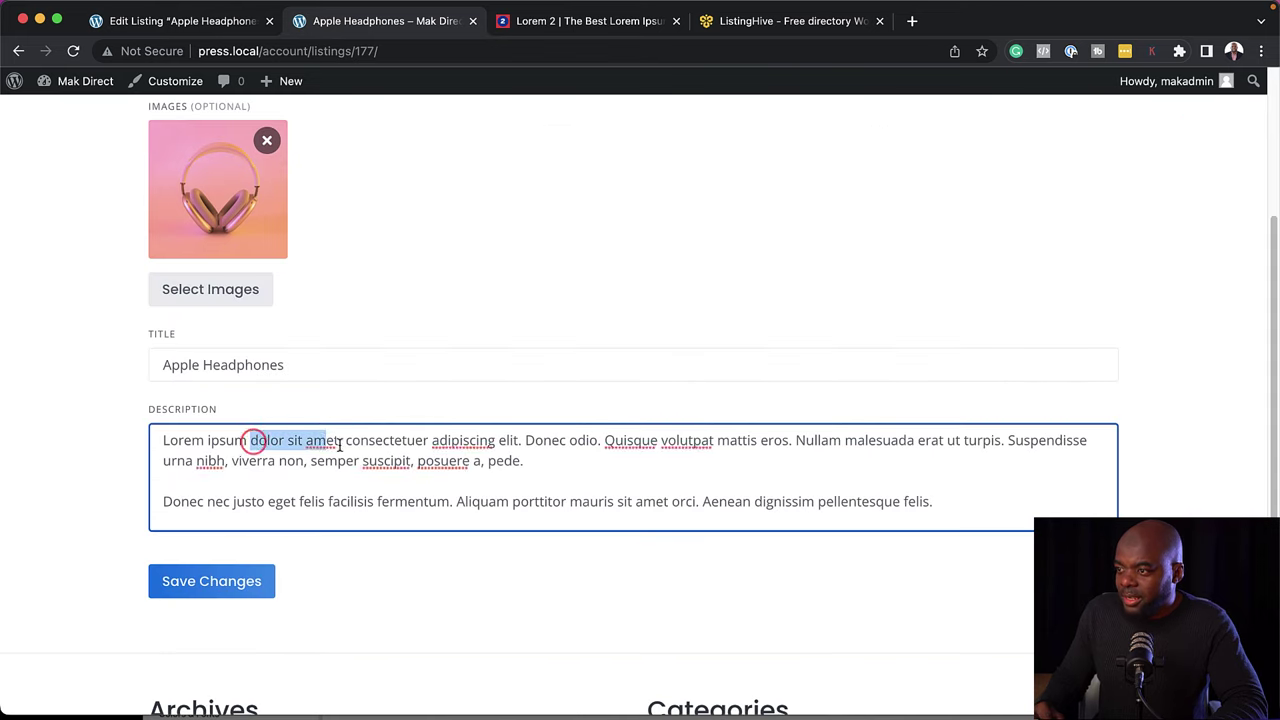
scroll(606, 497, down, 5)
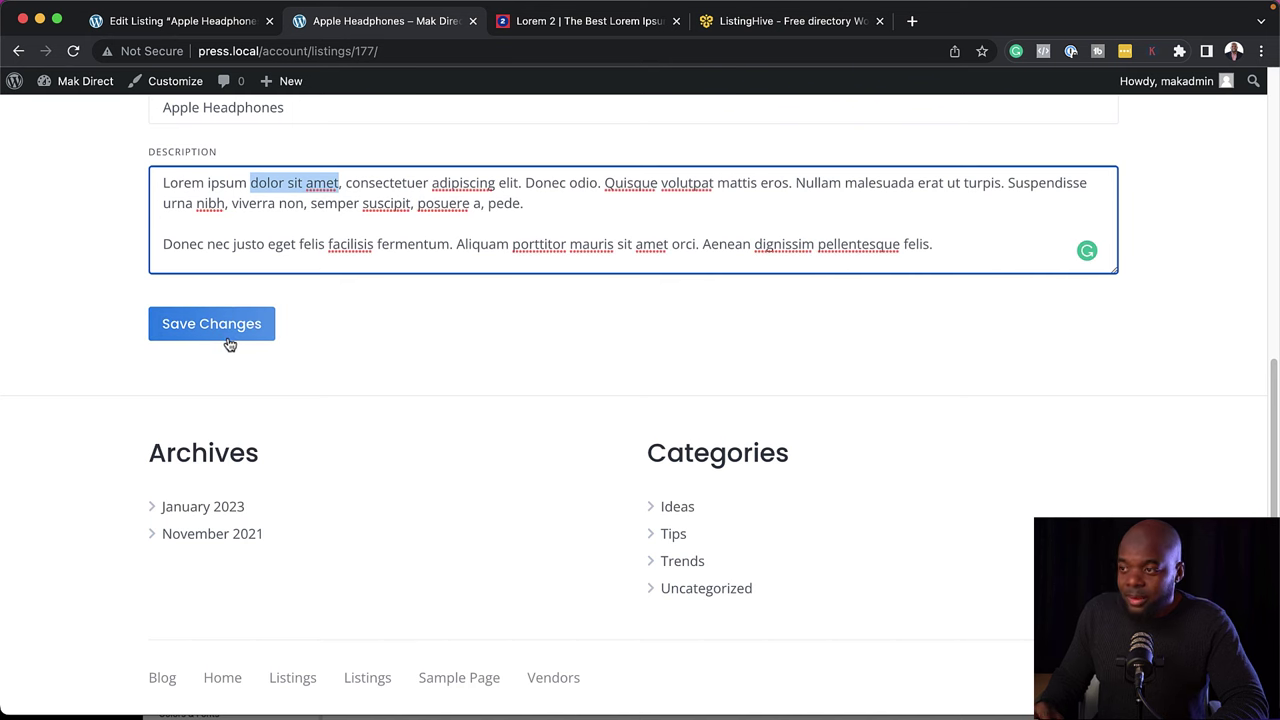
scroll(467, 368, up, 10)
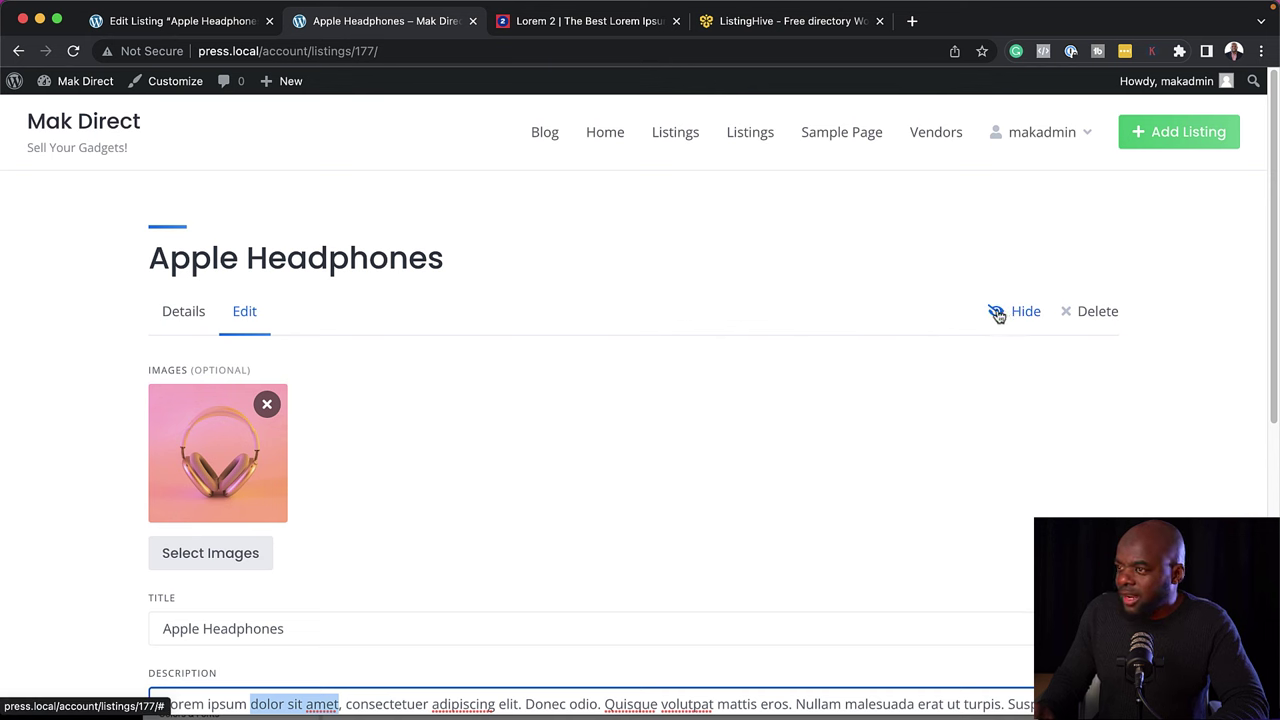
click(998, 313)
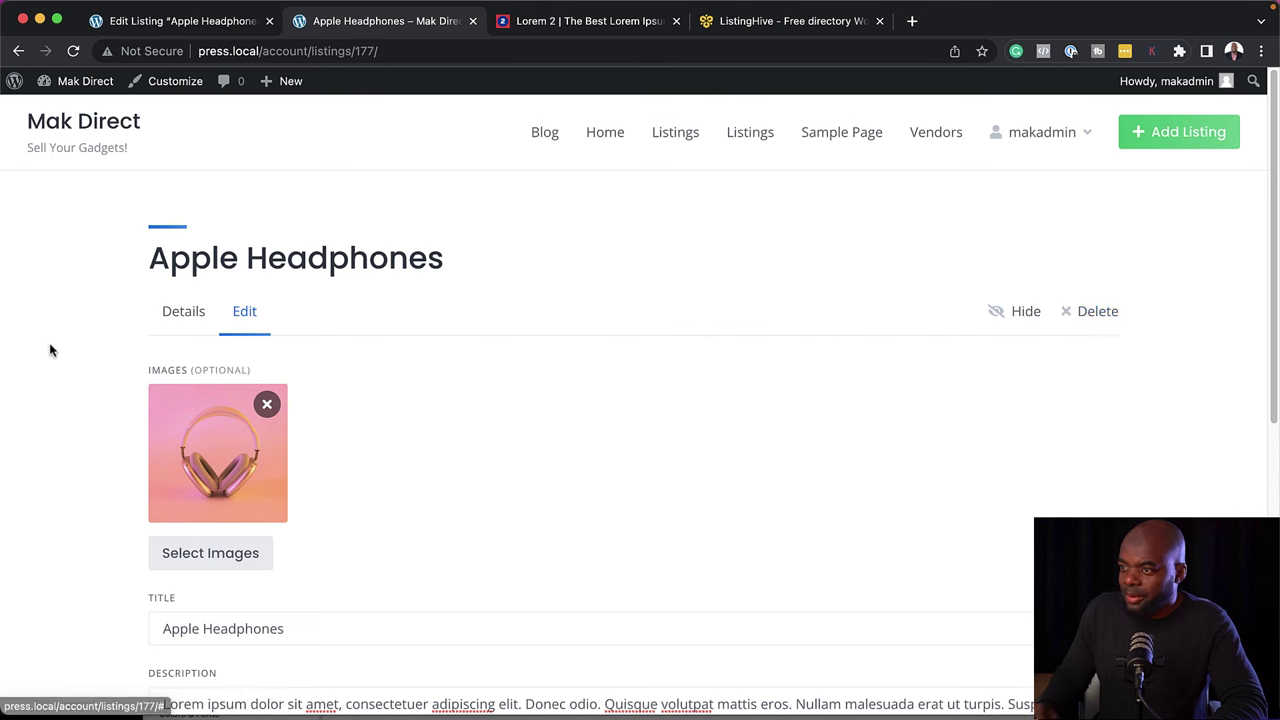
click(64, 319)
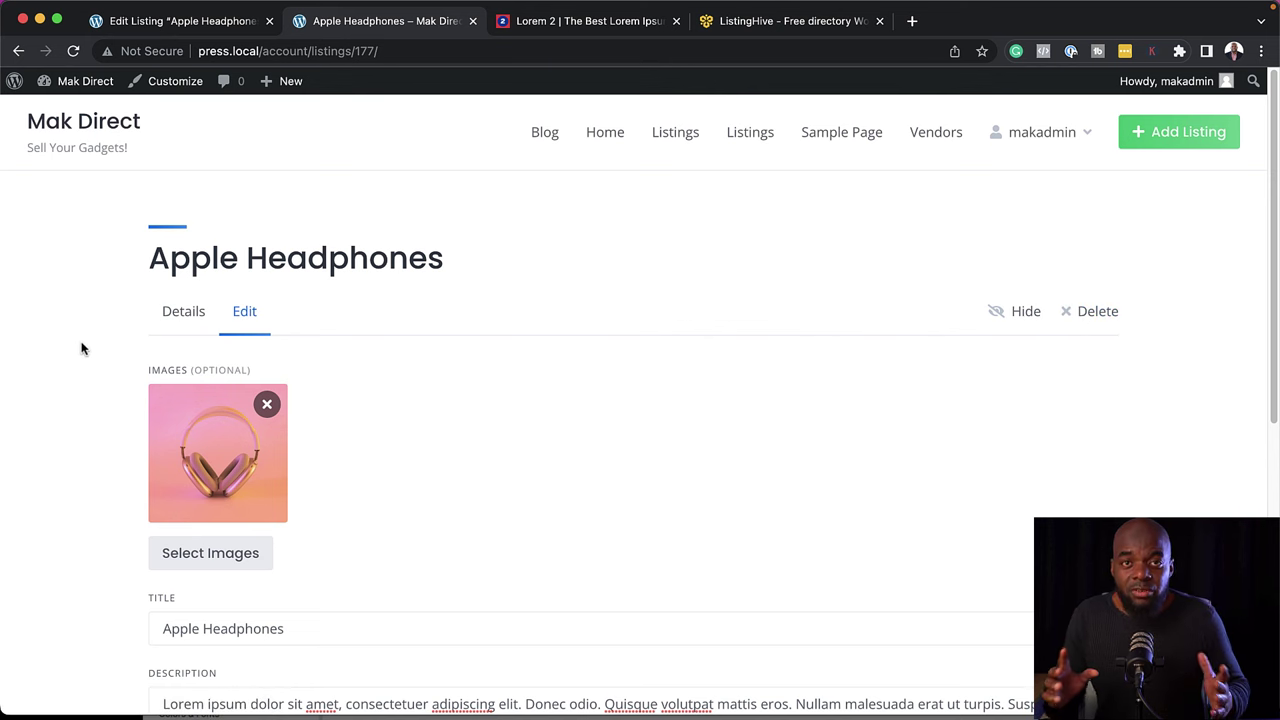
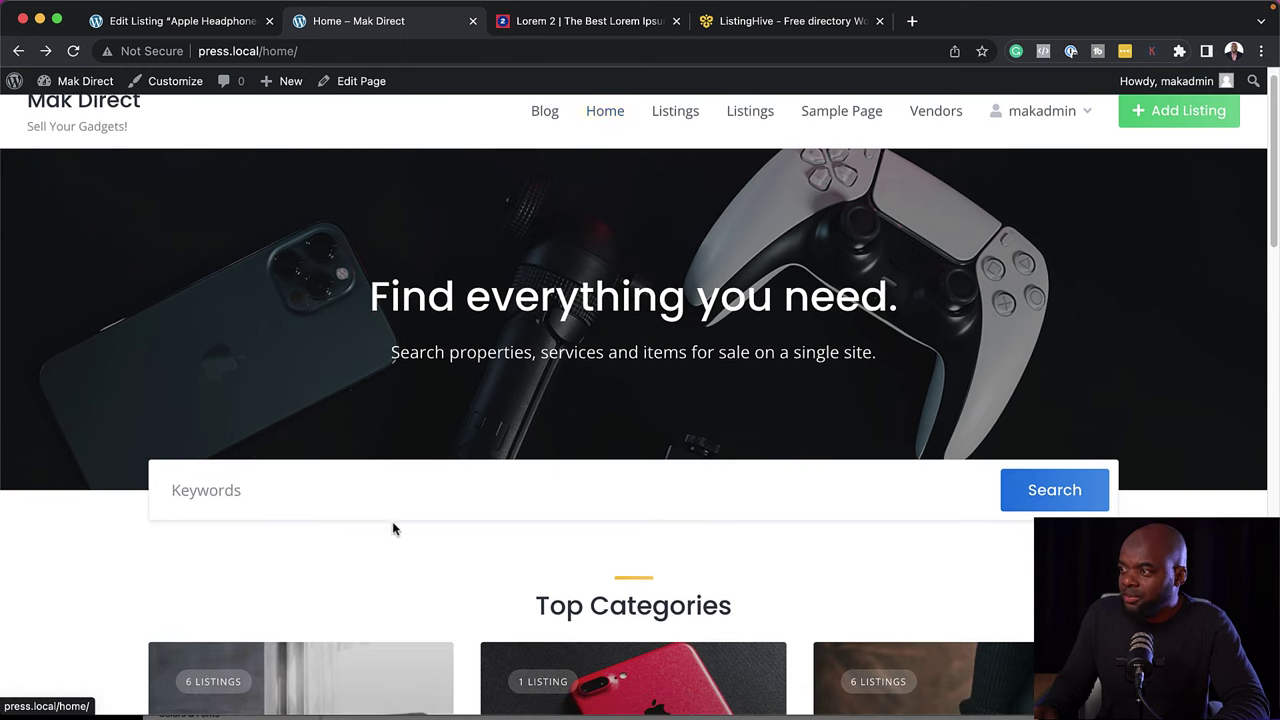
- Open the Home page for editing and replace the hero subtitle with "Lorem ipsum dolor sit amet, consectetuer."
scroll(393, 529, down, 5)
scroll(500, 520, up, 2)
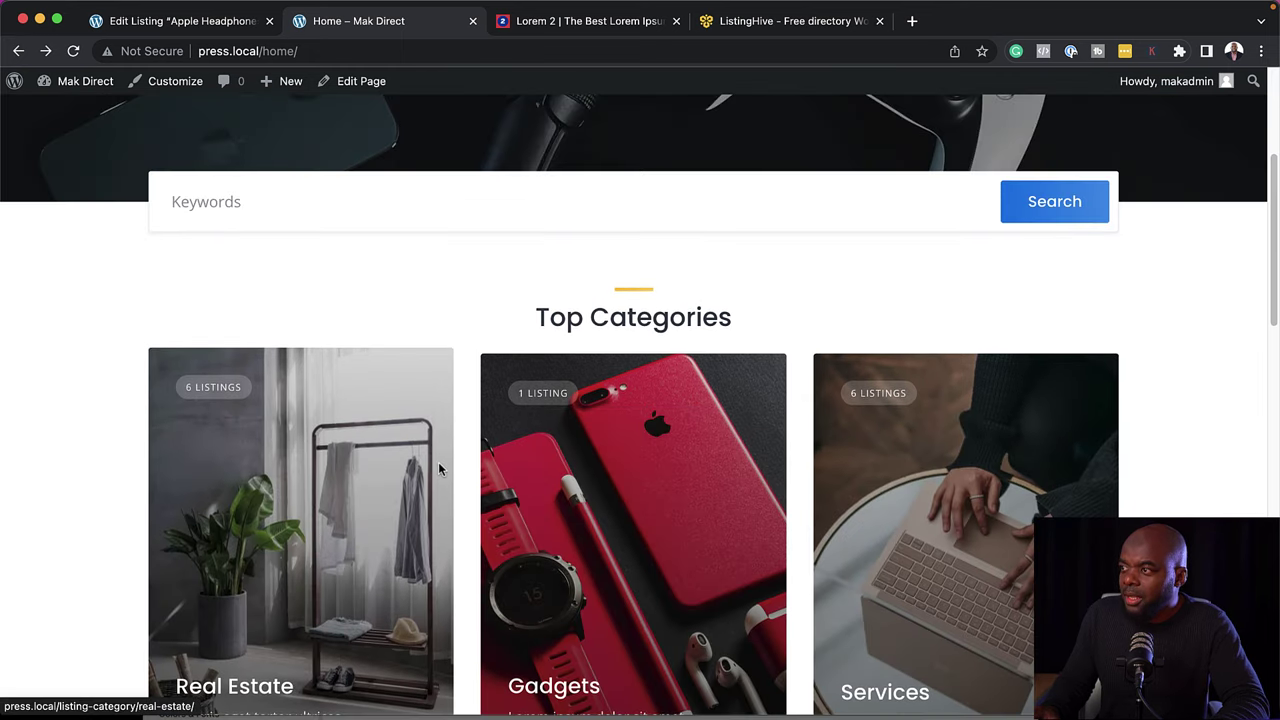
scroll(440, 469, up, 4)
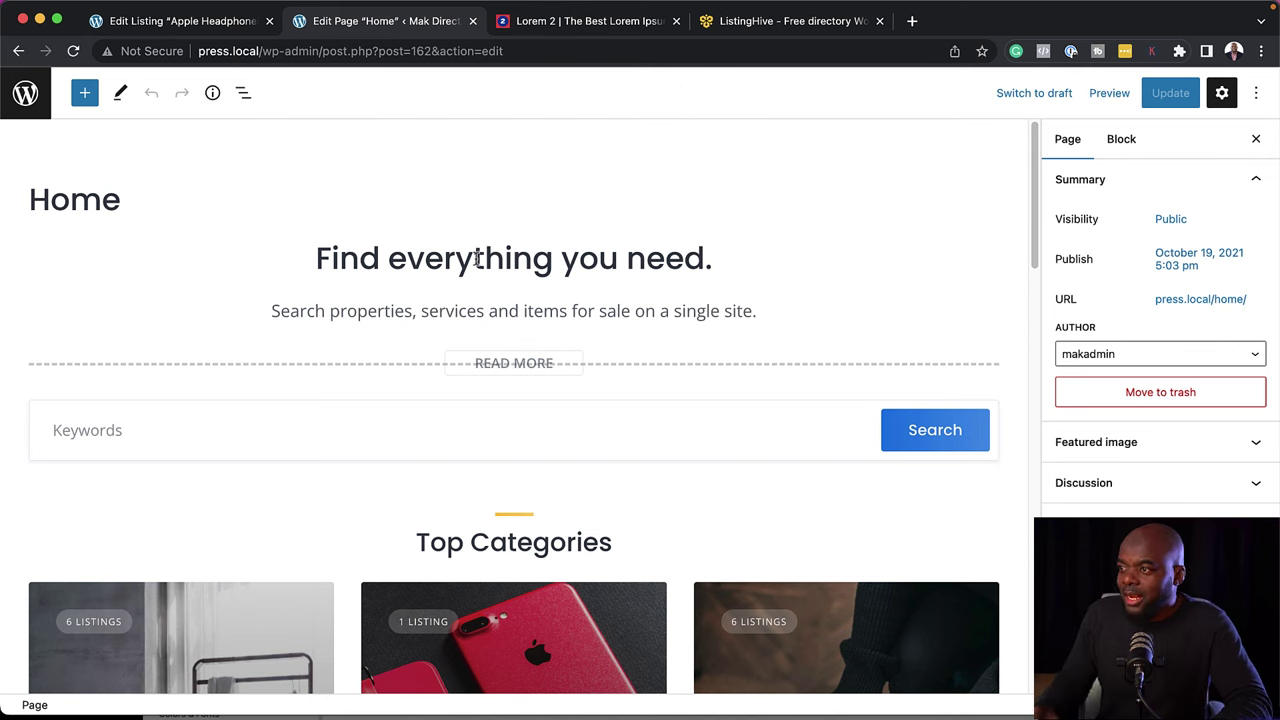
click(408, 310)
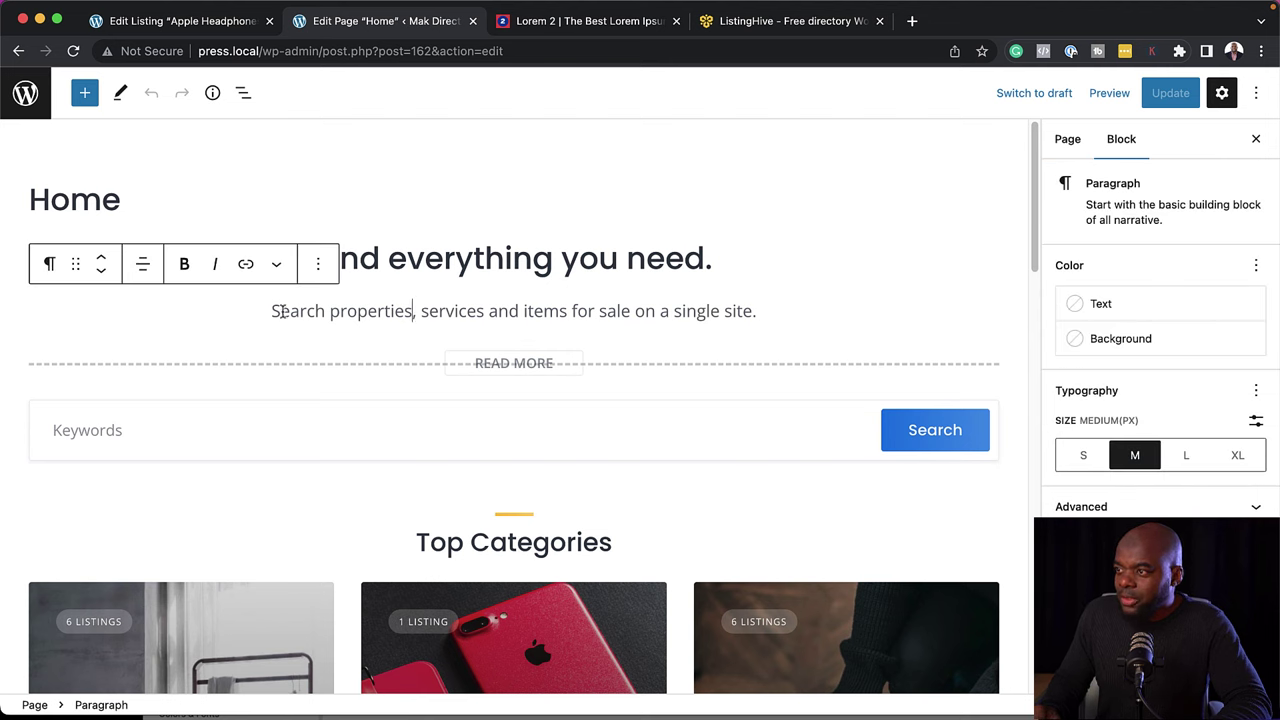
drag(271, 311, 771, 313)
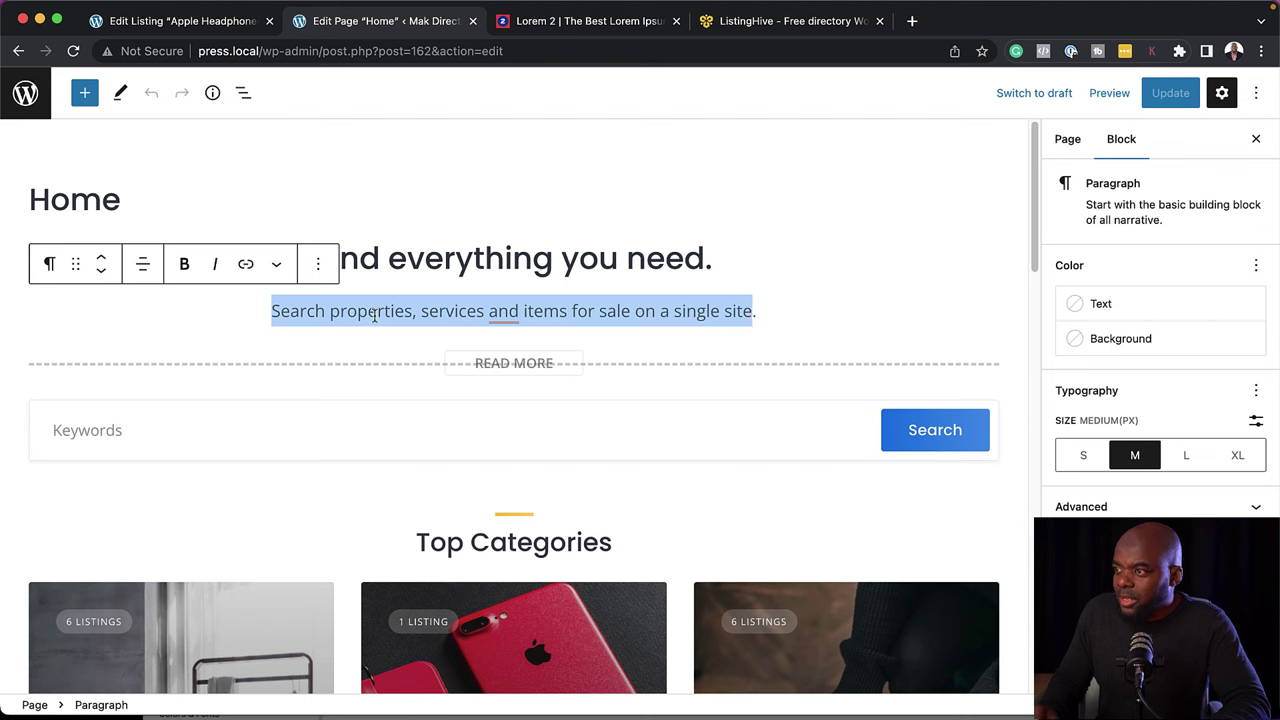
text(Lorem ipsum dolor sit amet, consectetuer.)
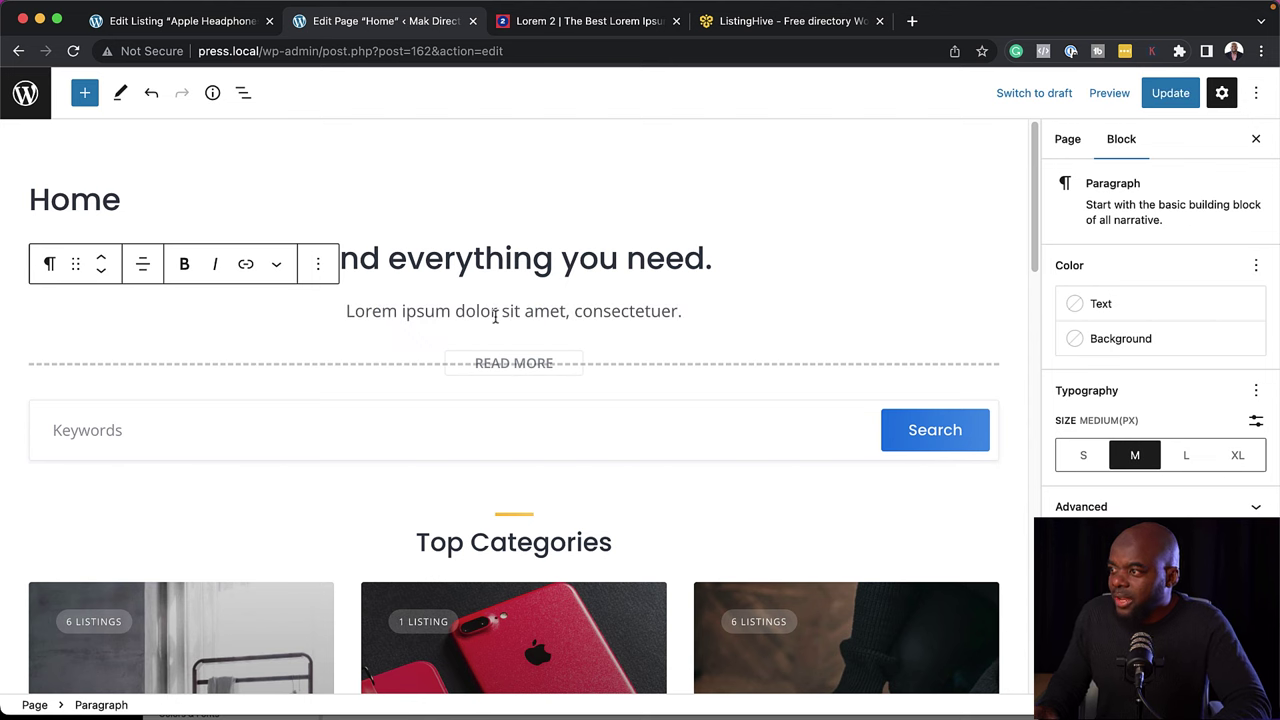
- Replace the word "everything" with "gadgets" in the hero heading so it reads "Find gadgets you need."
click(430, 258)
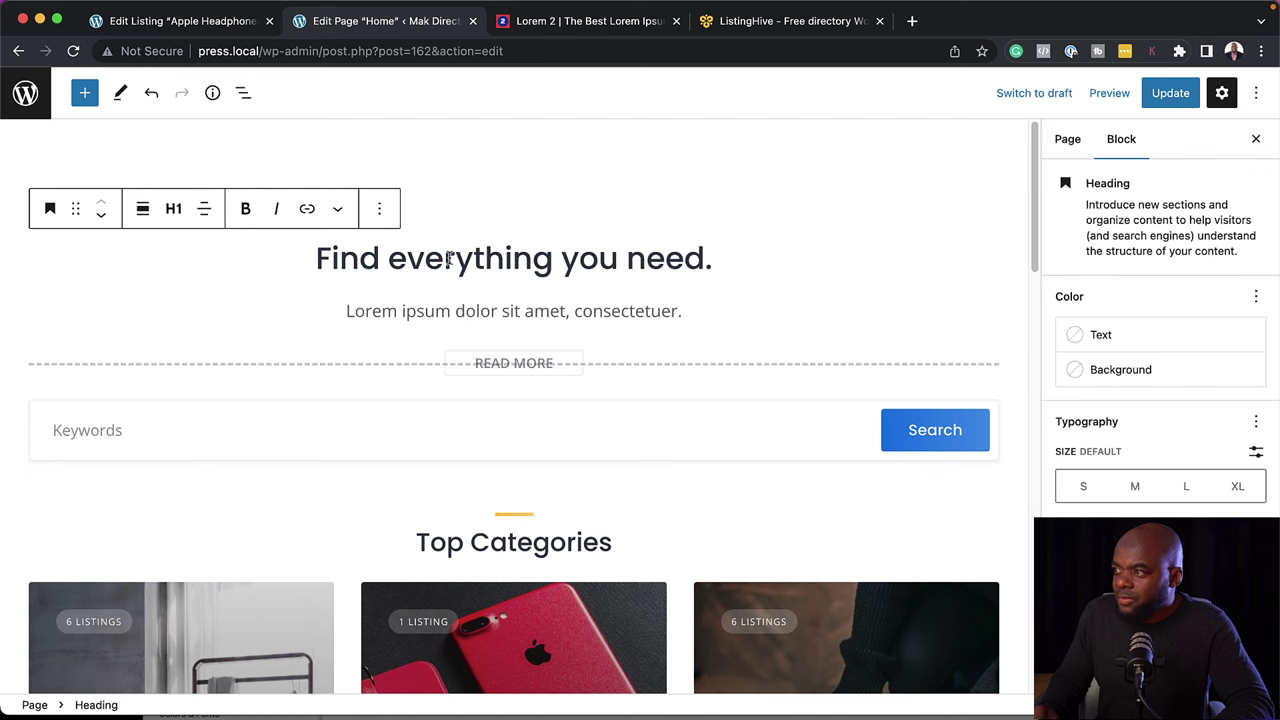
drag(391, 260, 545, 260)
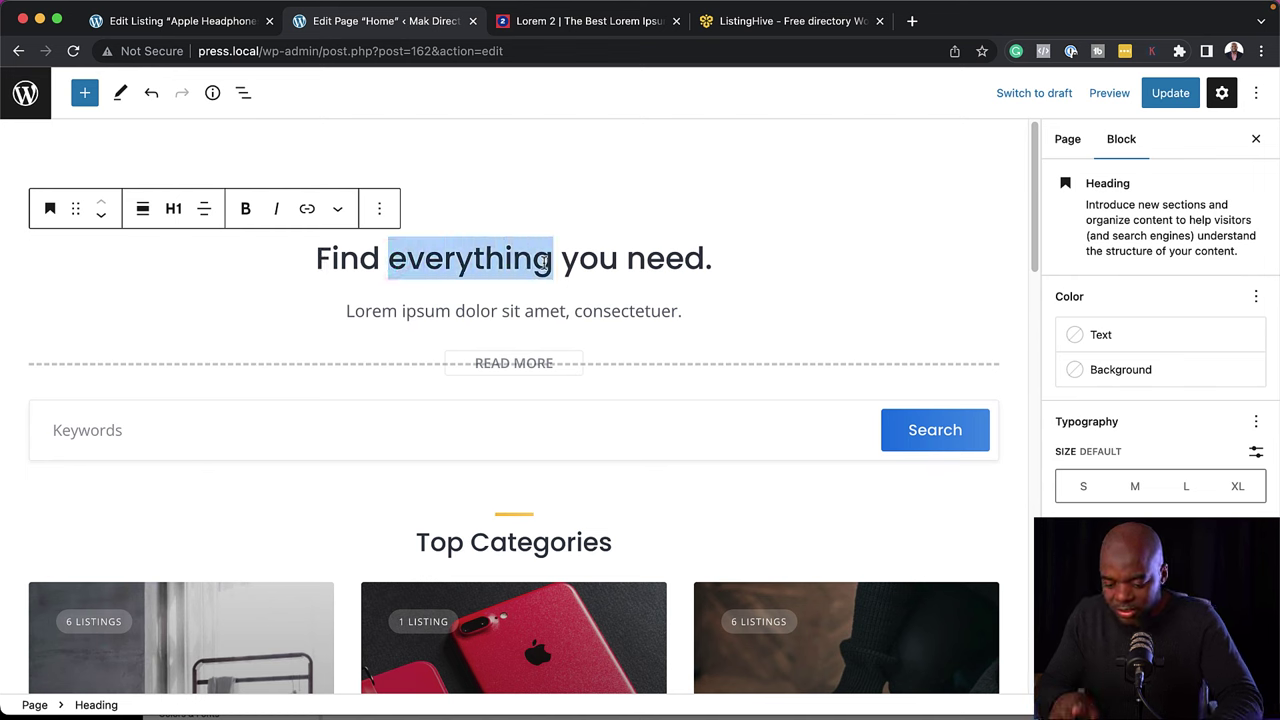
text(gadgets)
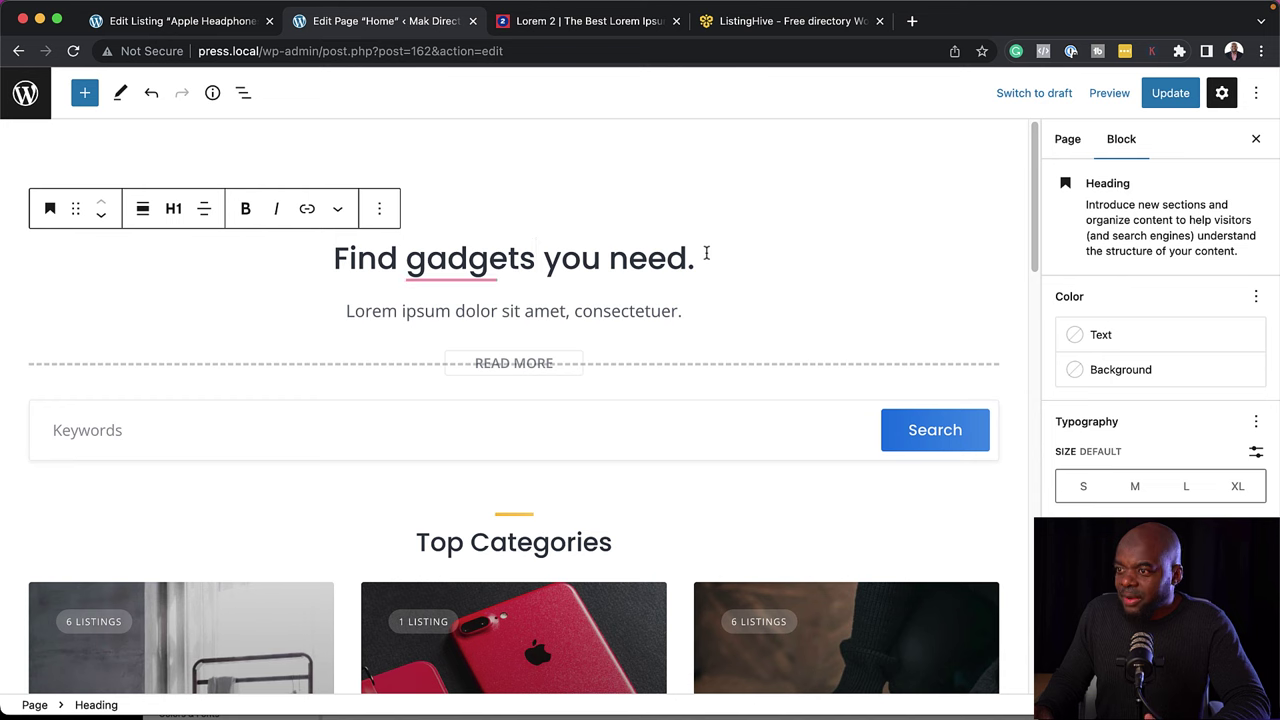
- Try the Top Categories block with 4 and 2 columns and set it back to 3 columns
scroll(563, 440, down, 5)
scroll(518, 368, up, 1)
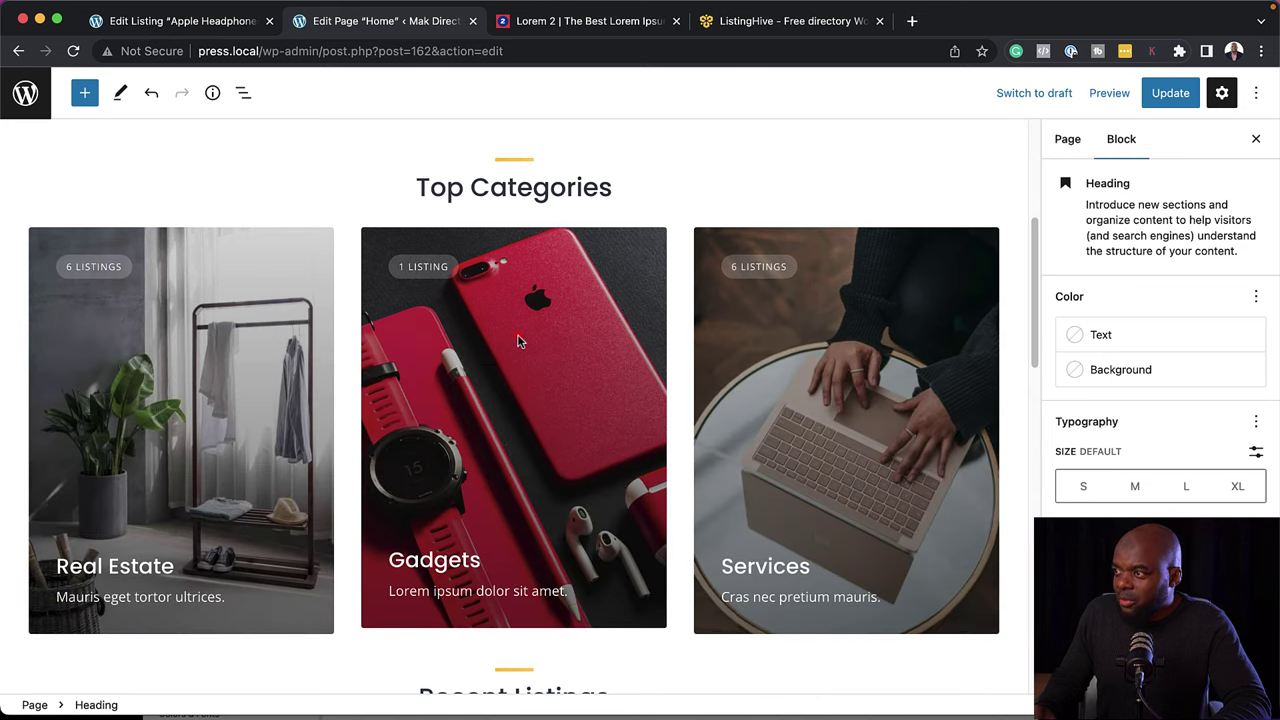
click(518, 341)
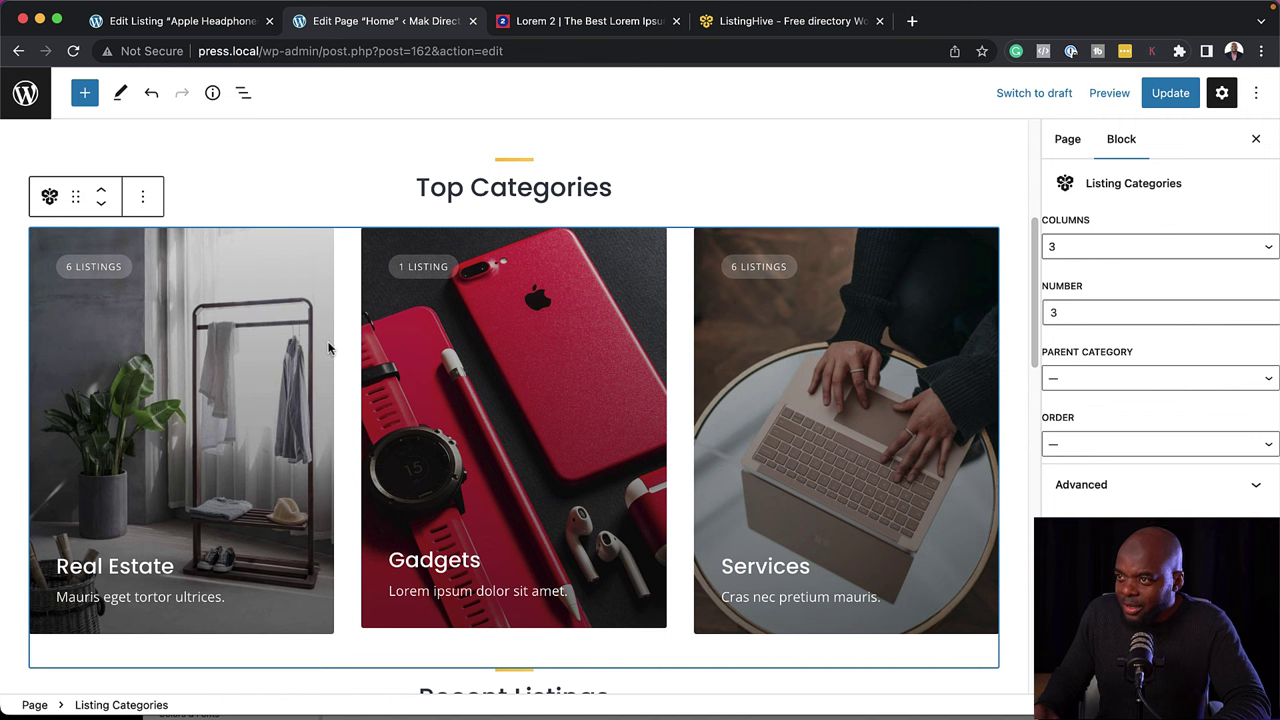
click(1130, 253)
click(1125, 266)
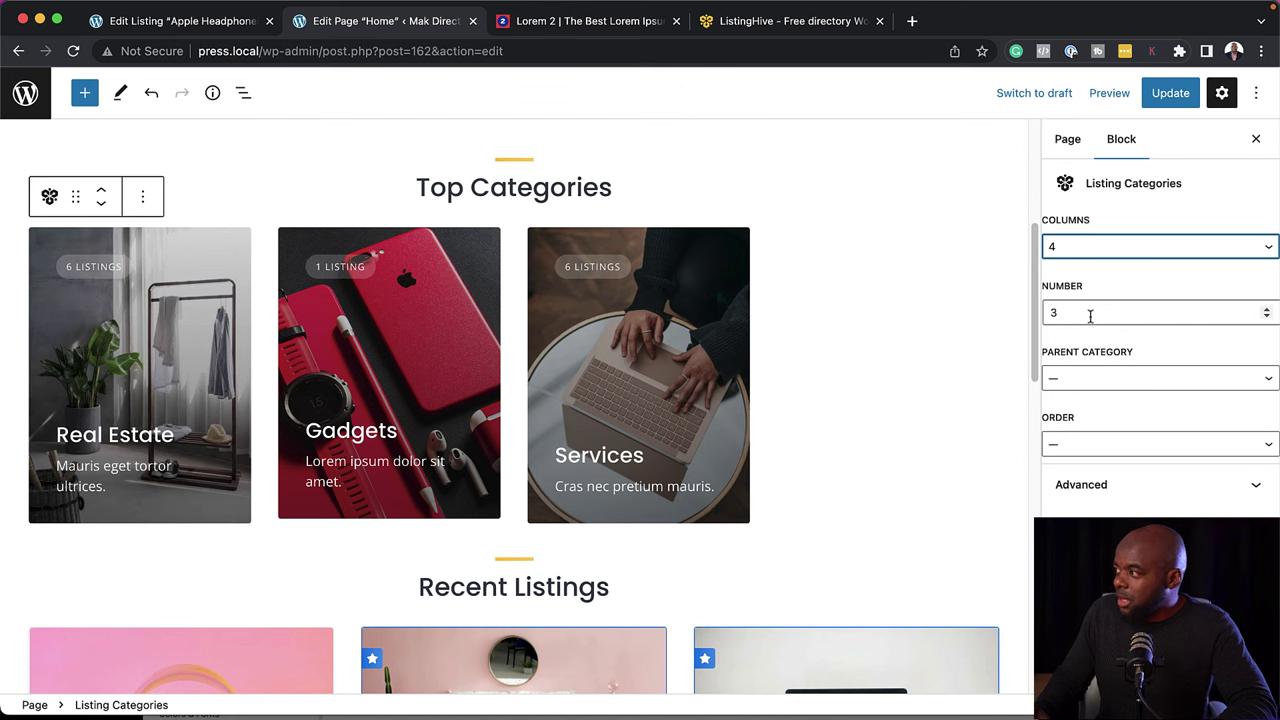
click(1073, 257)
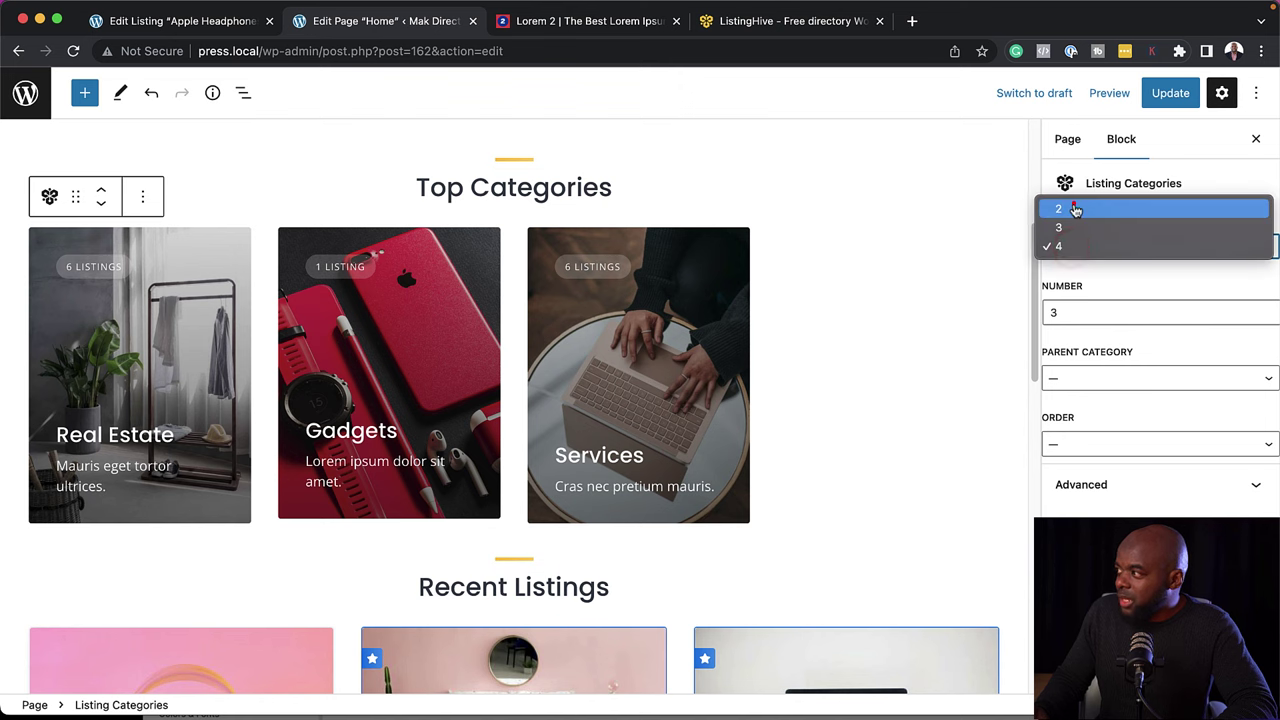
click(1075, 209)
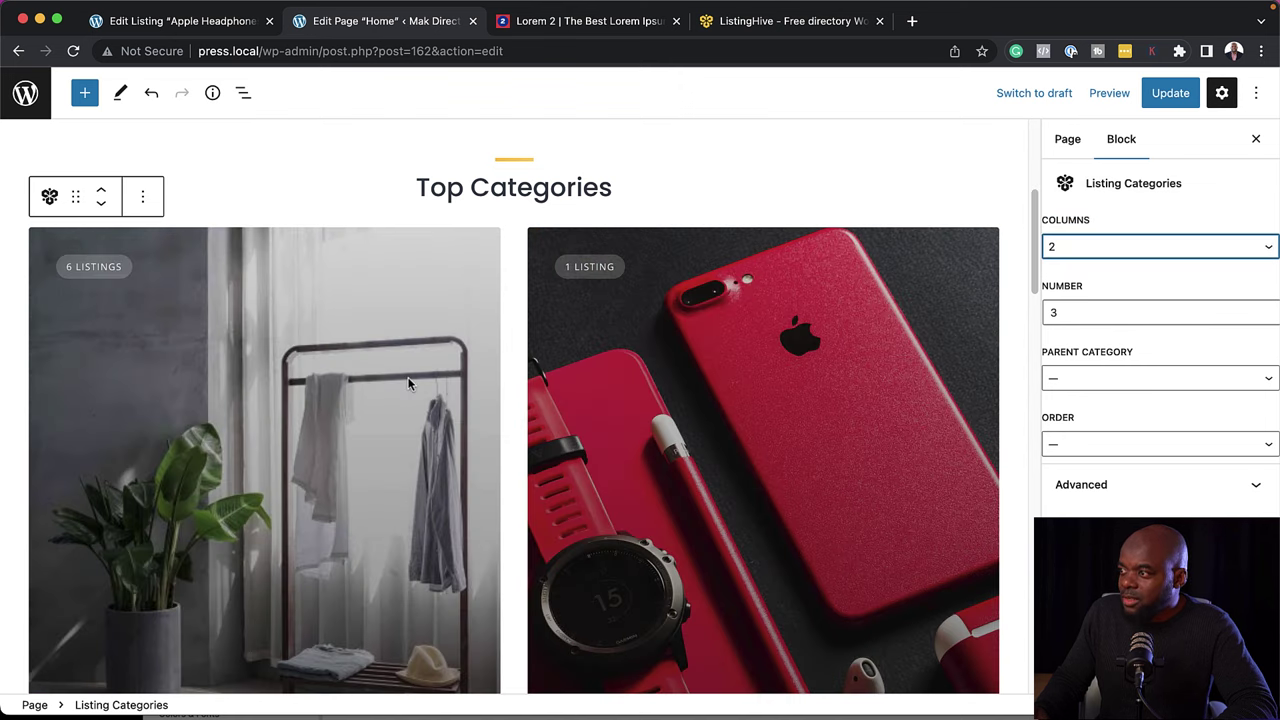
click(1063, 255)
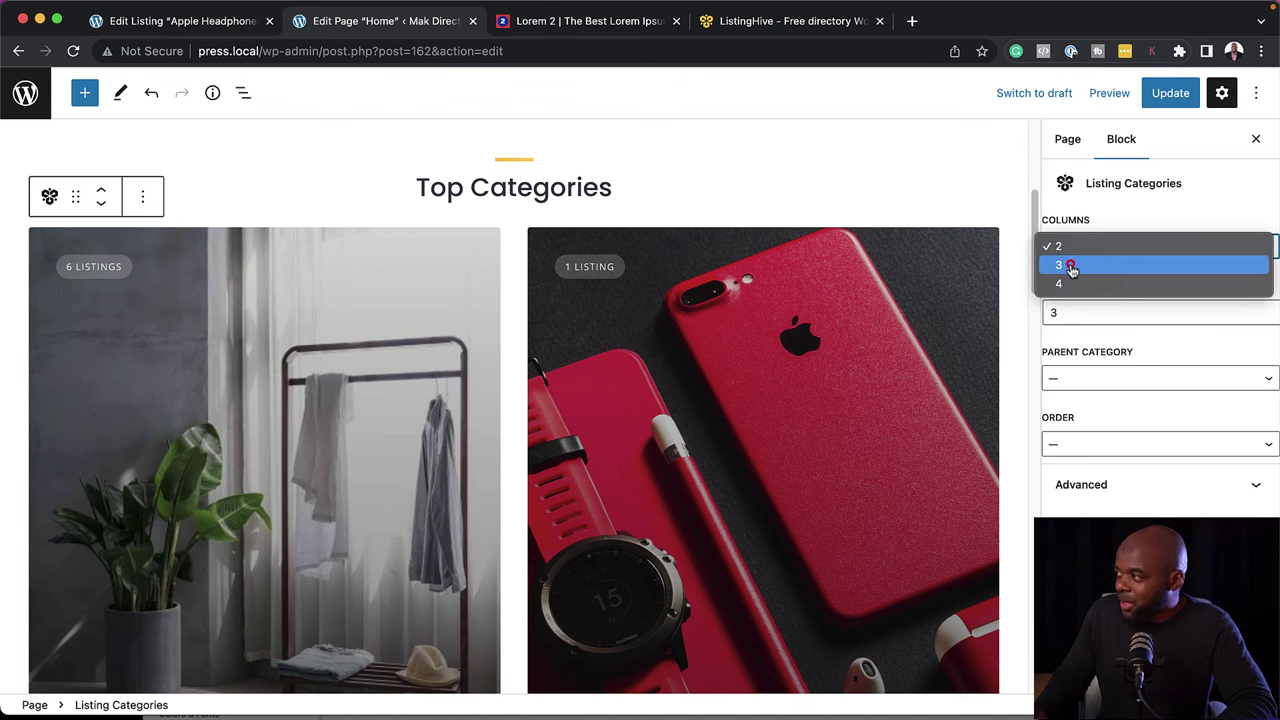
click(1071, 266)
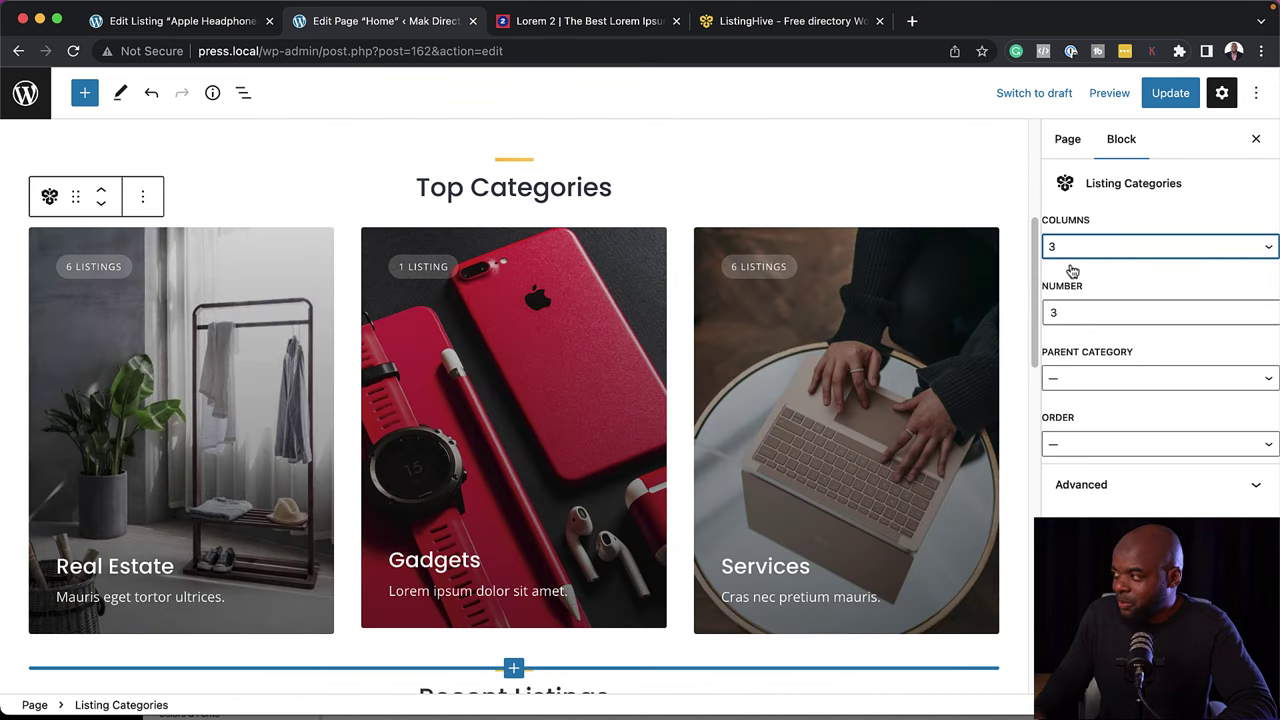
scroll(798, 372, down, 2)
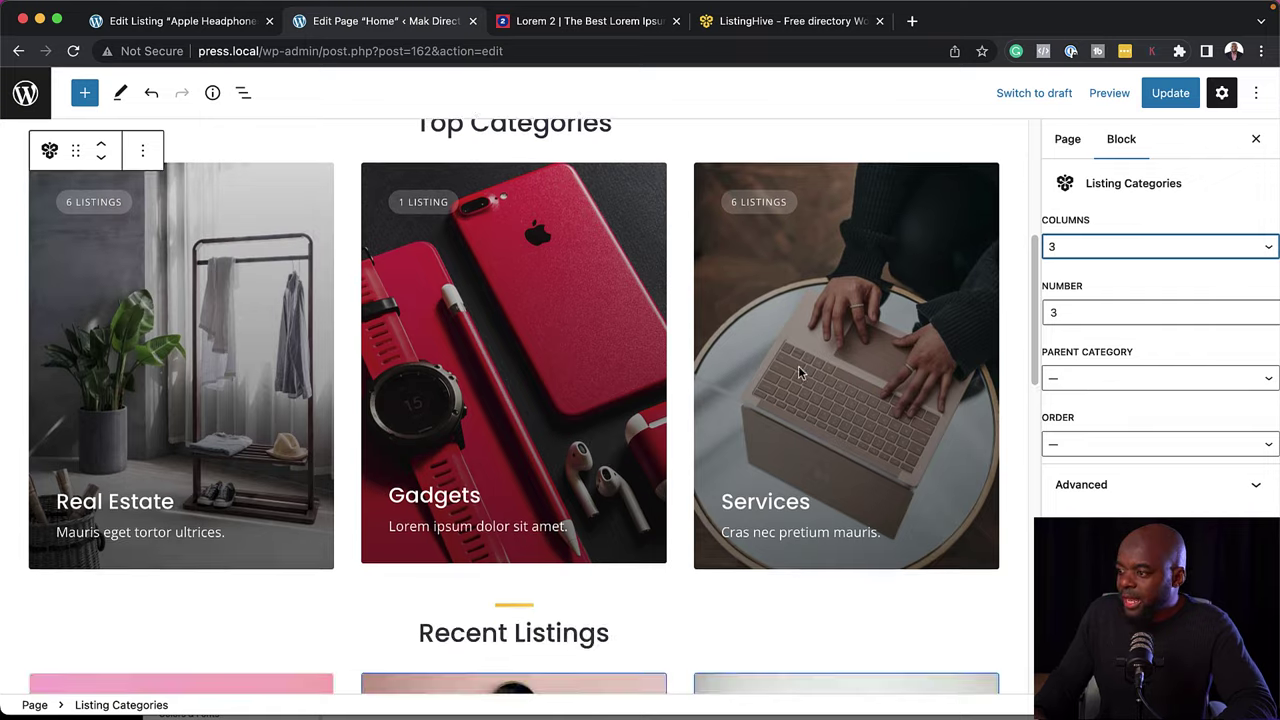
scroll(798, 372, up, 5)
click(536, 428)
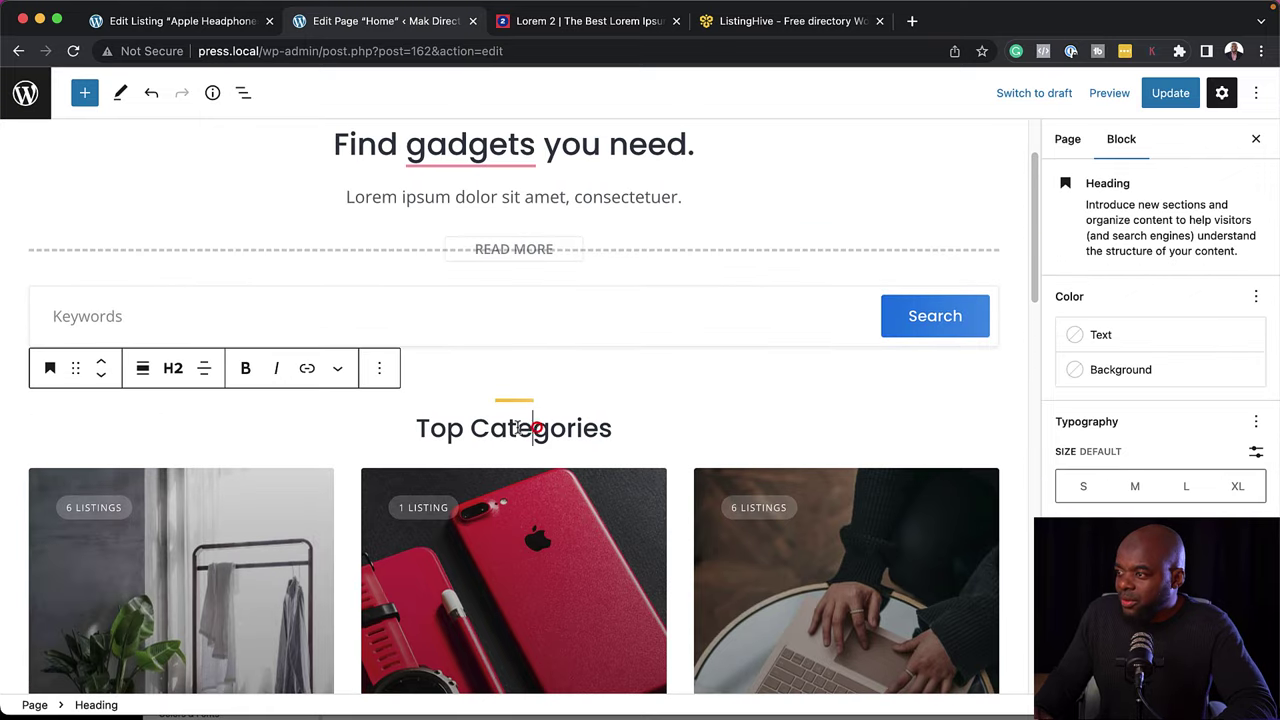
drag(421, 428, 626, 437)
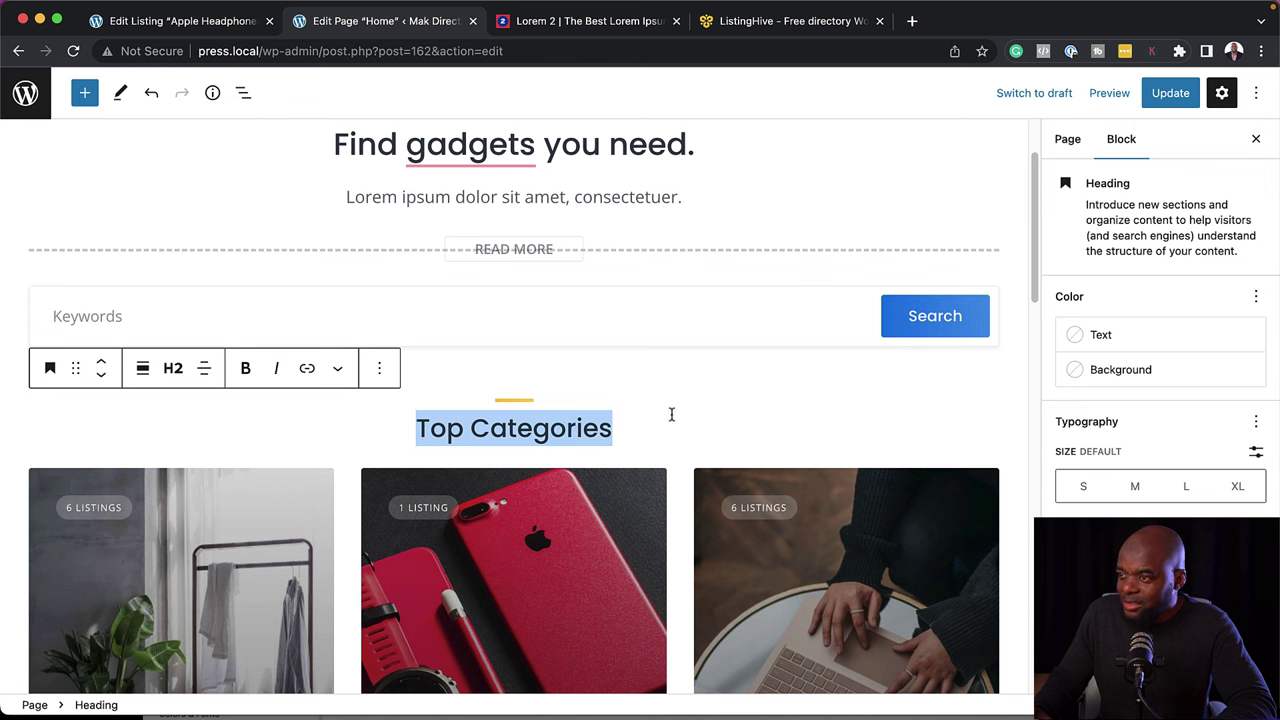
- Set the listings block under Recent Listings to 4 columns and 8 listings, and look over the resulting grid
scroll(676, 415, down, 3)
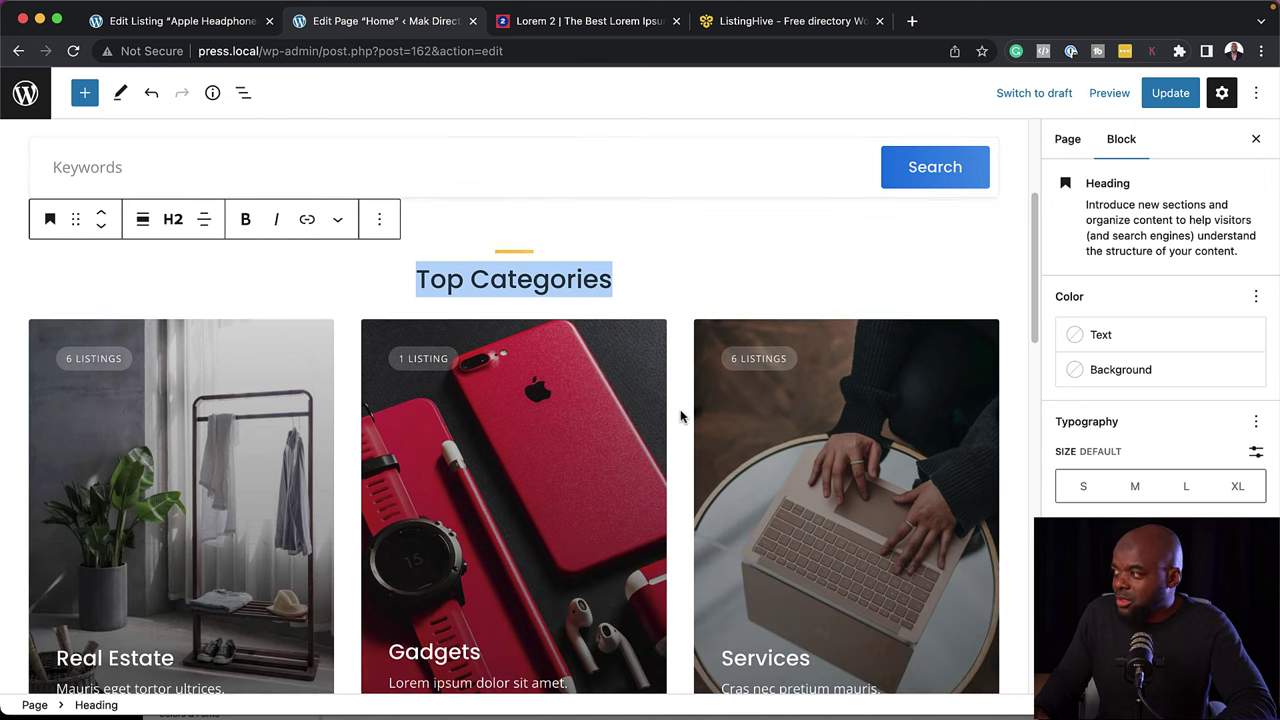
scroll(680, 416, down, 10)
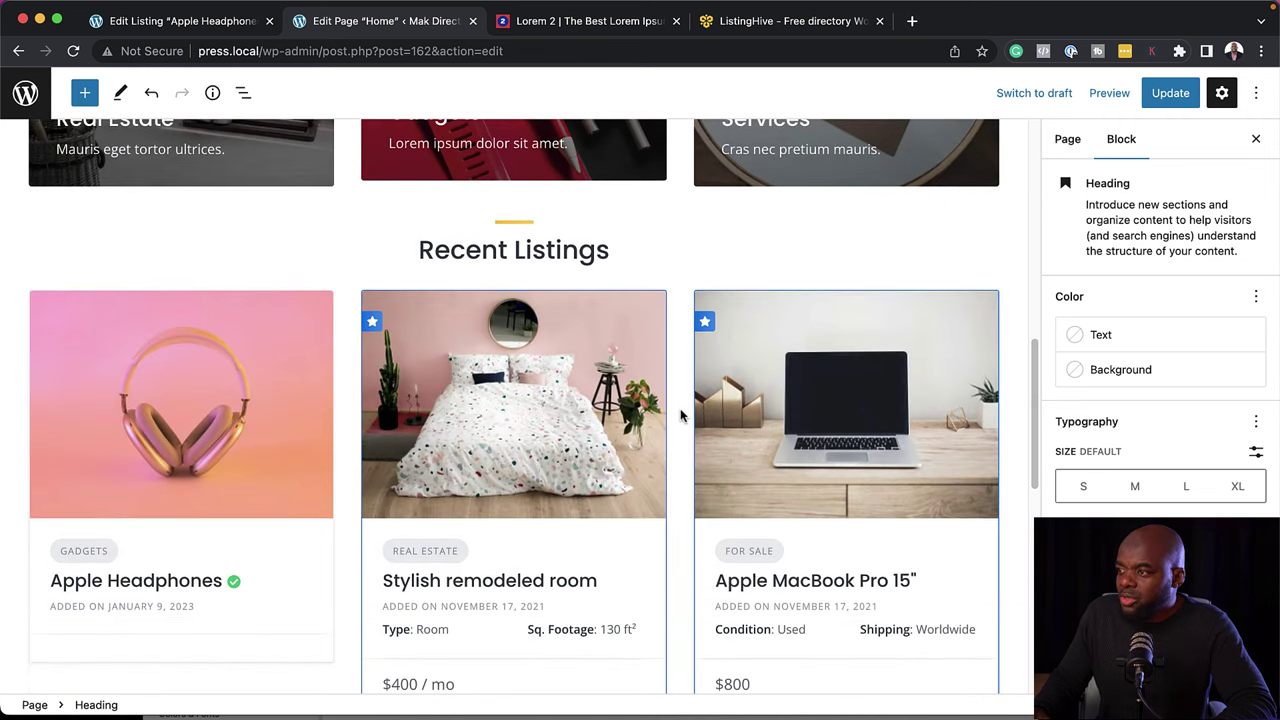
scroll(680, 416, down, 1)
click(287, 377)
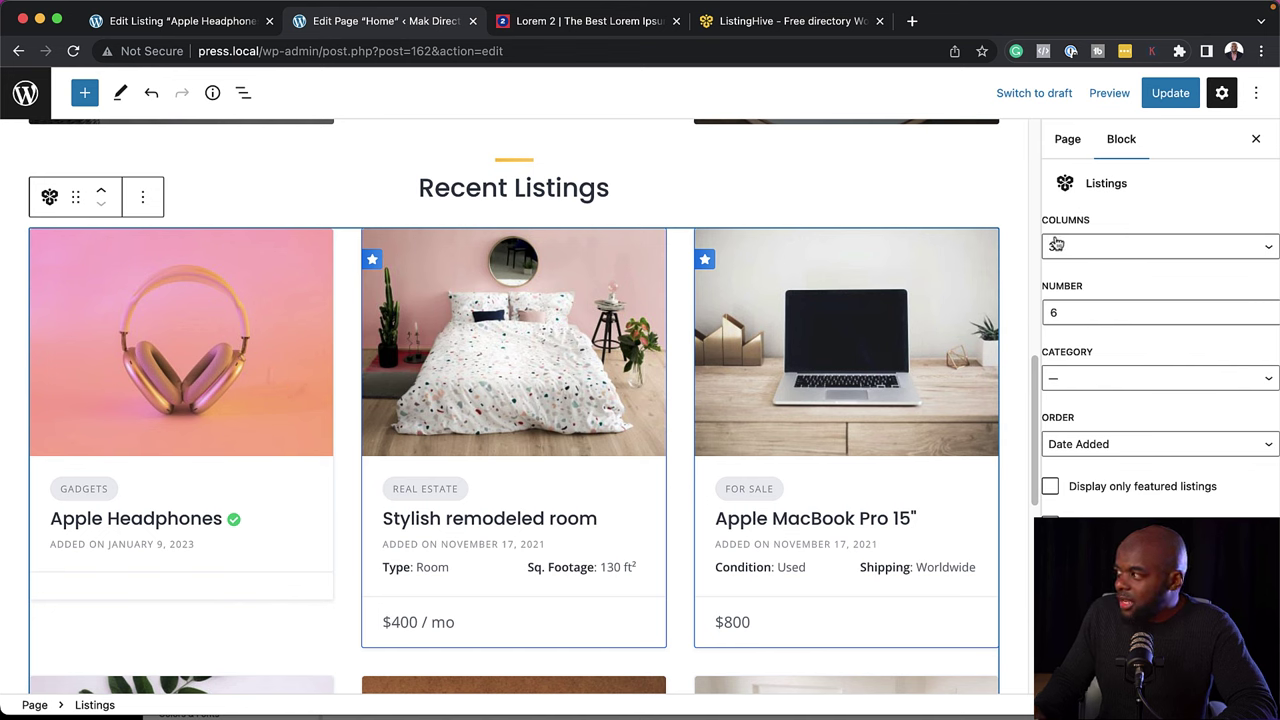
click(1107, 249)
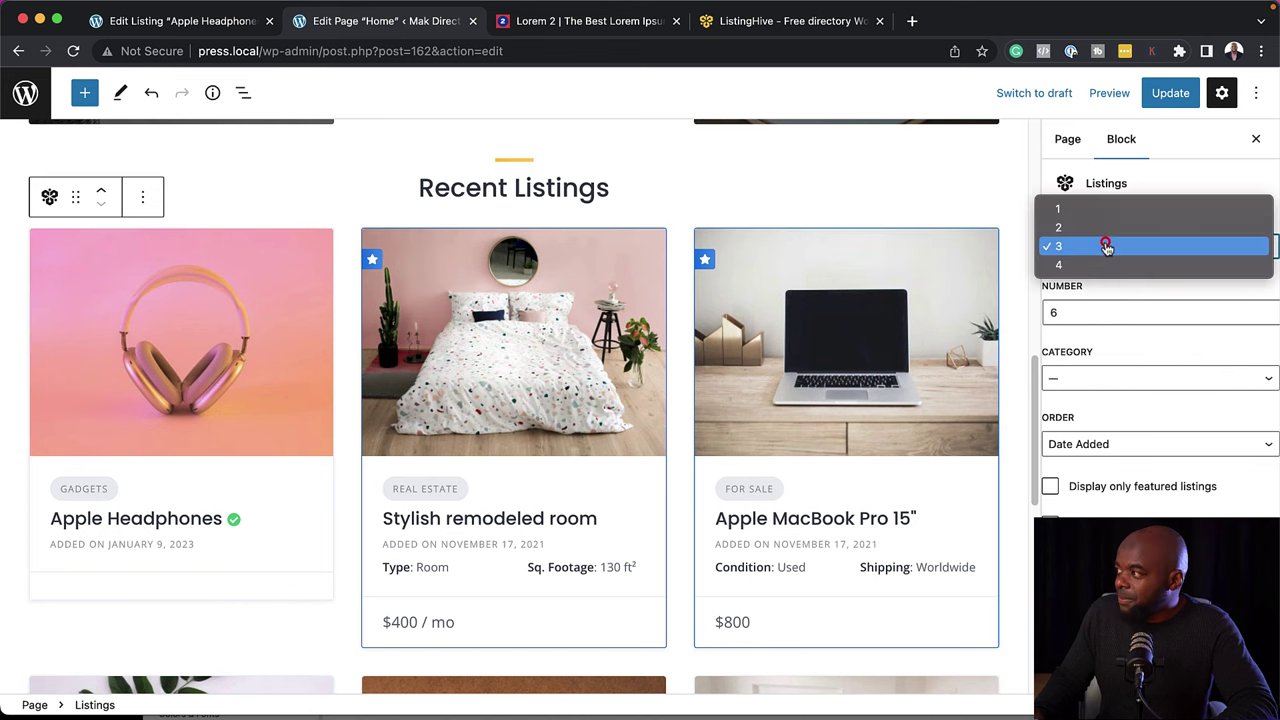
click(1099, 264)
double_click(1081, 313)
text(8)
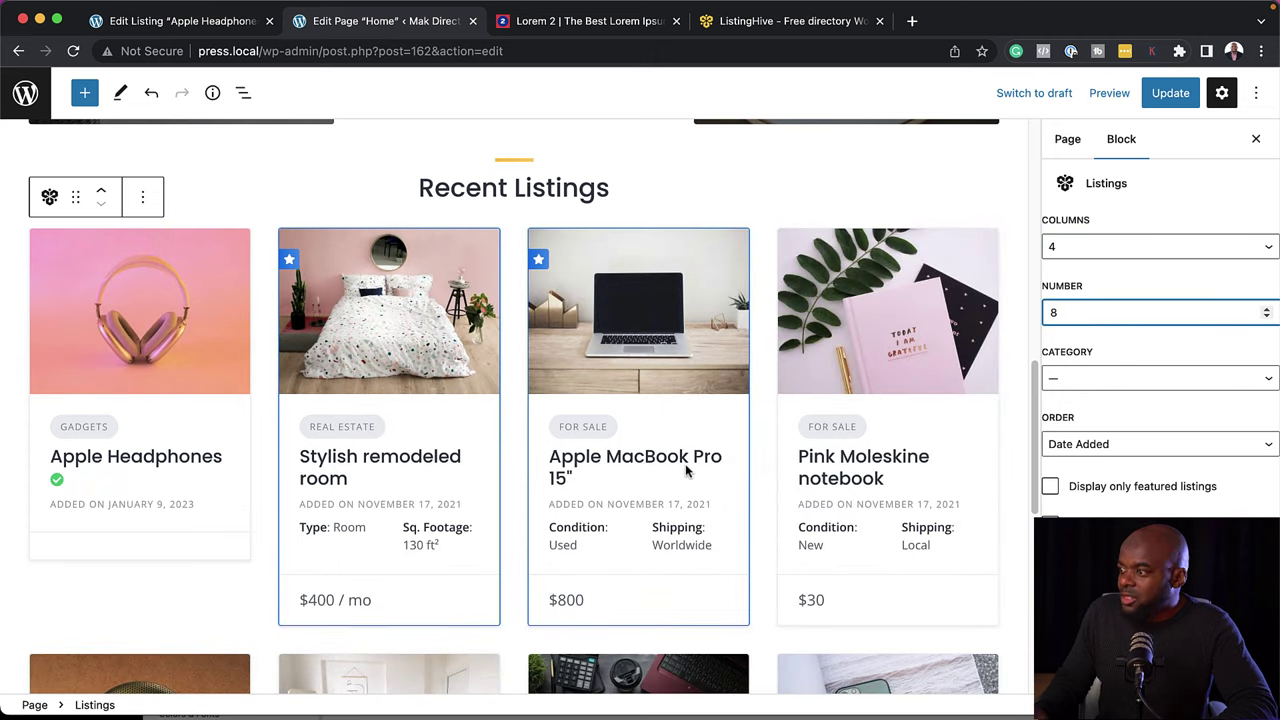
scroll(727, 535, down, 5)
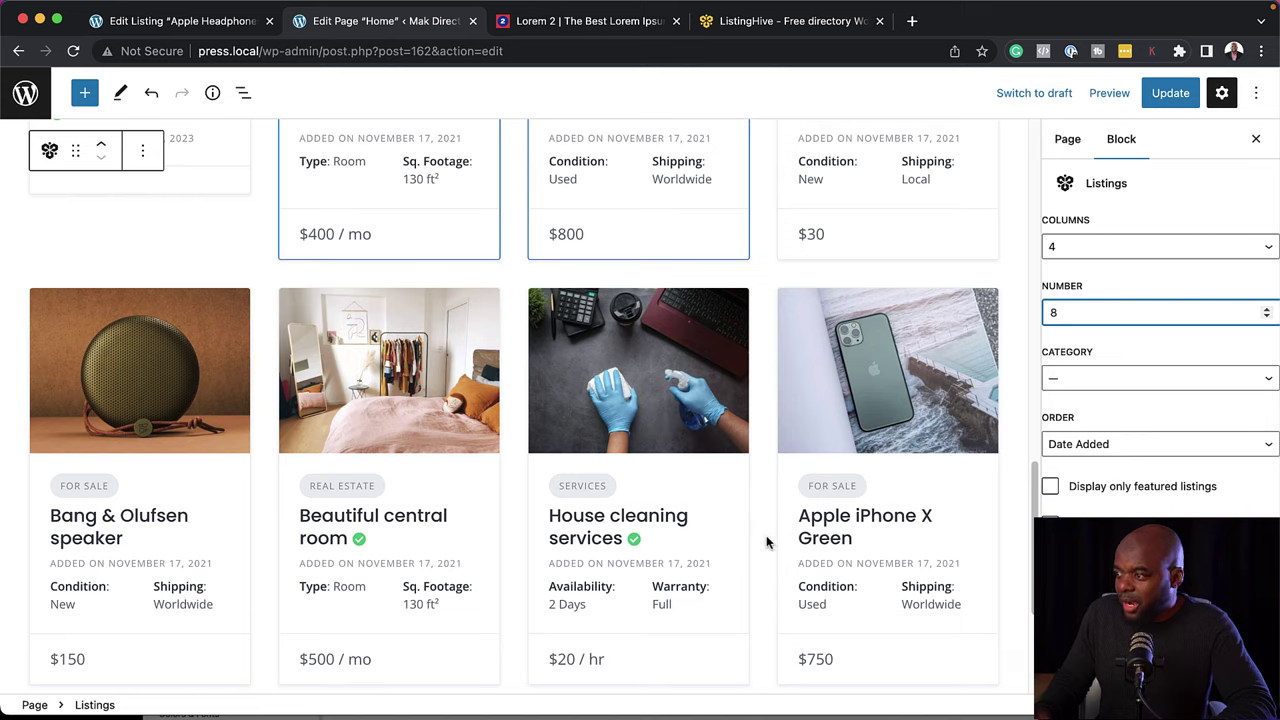
scroll(767, 541, down, 2)
scroll(525, 512, up, 7)
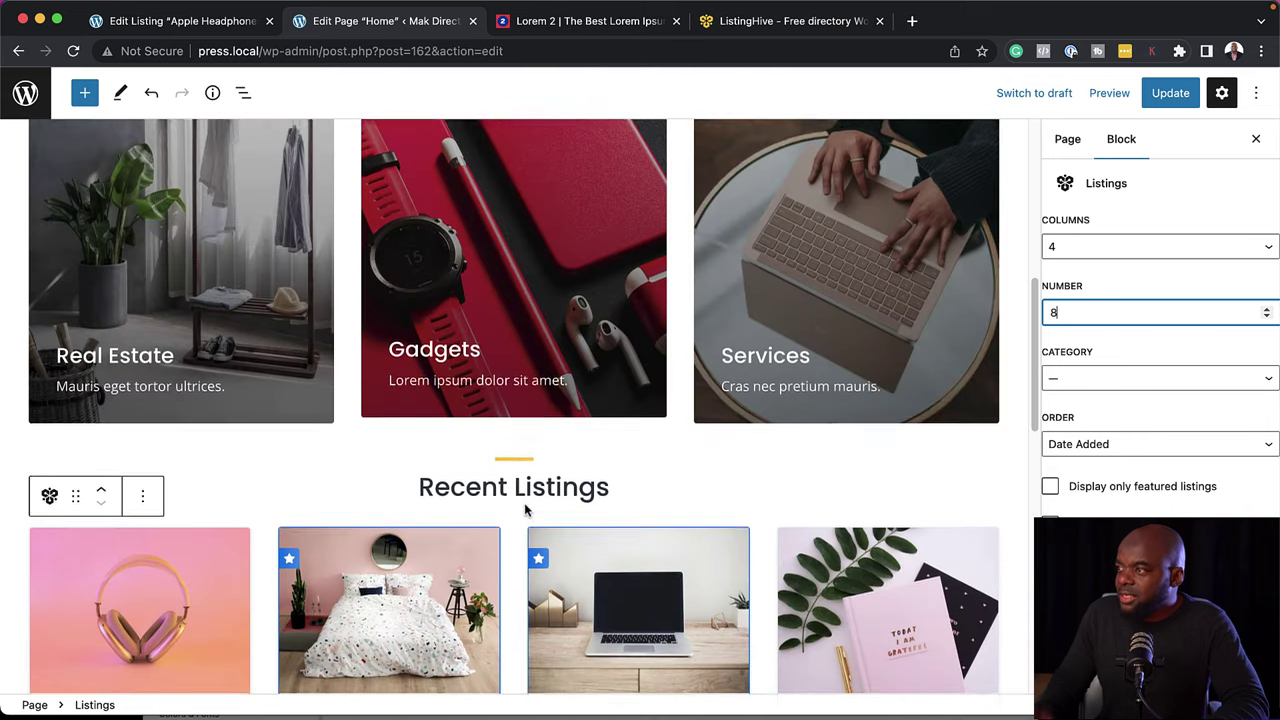
- Update the Home page and view the published version, checking the categories and the recent listings grid
click(1165, 93)
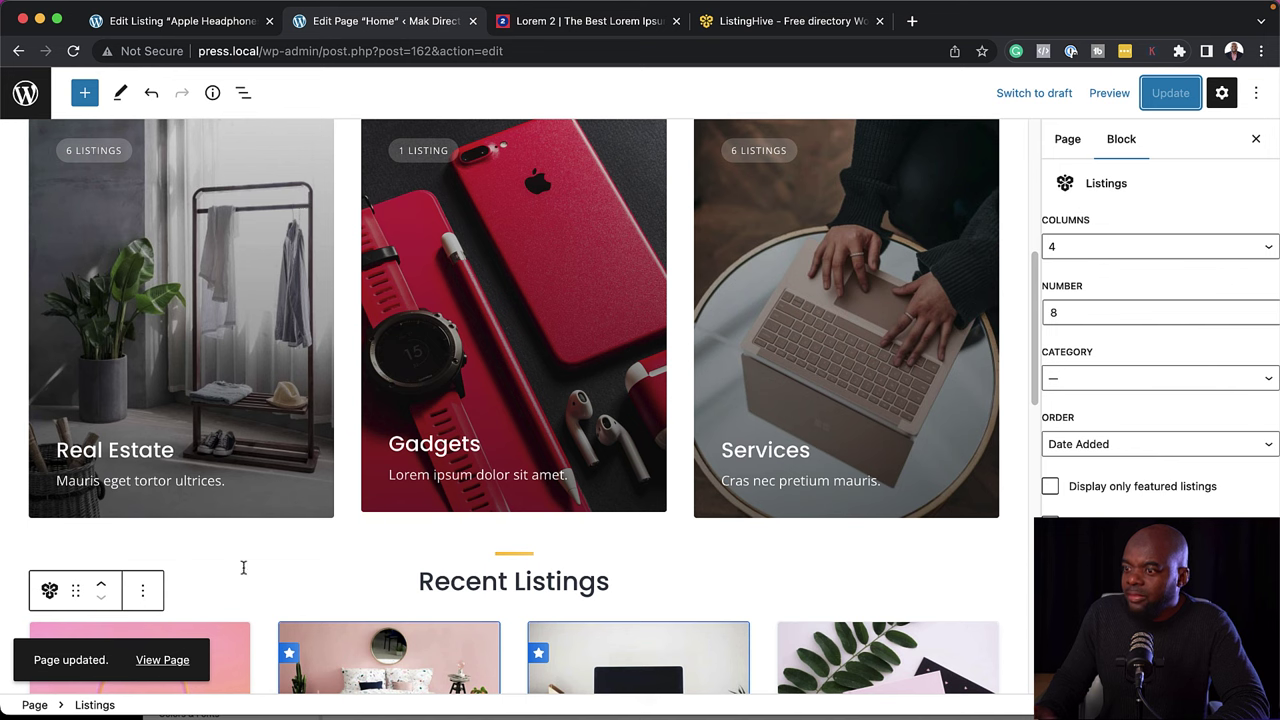
click(162, 660)
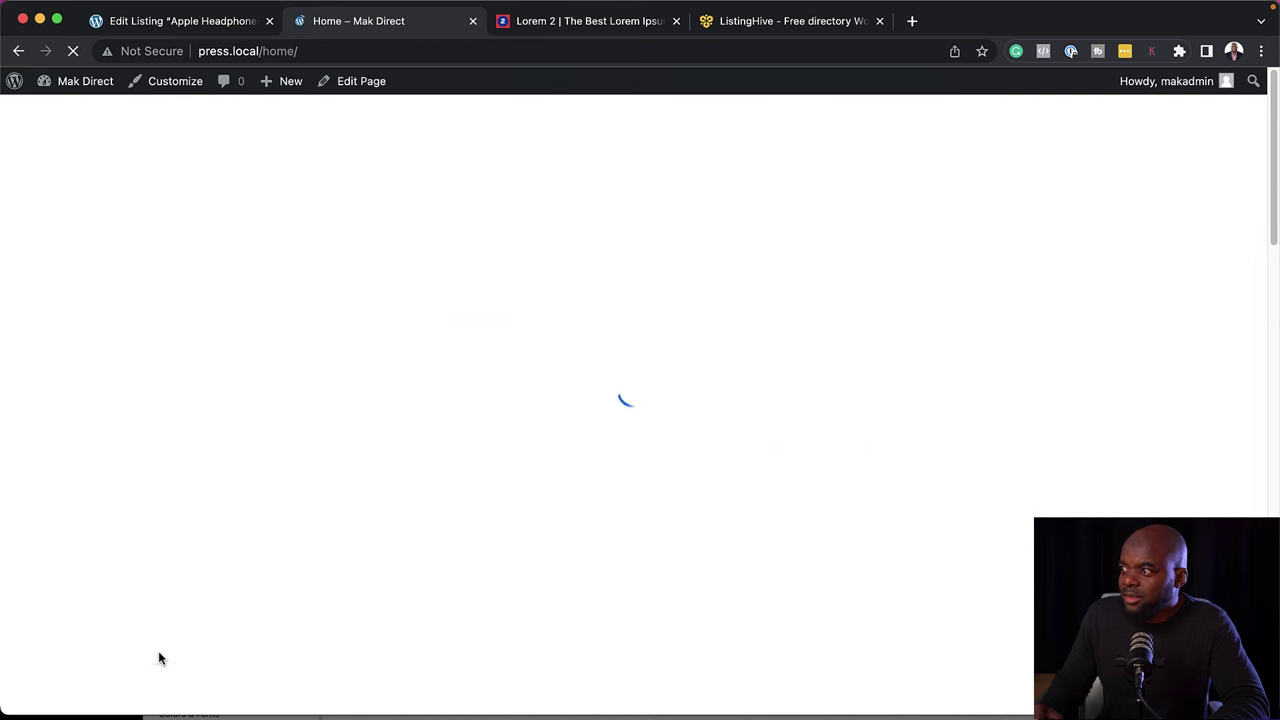
scroll(178, 492, down, 5)
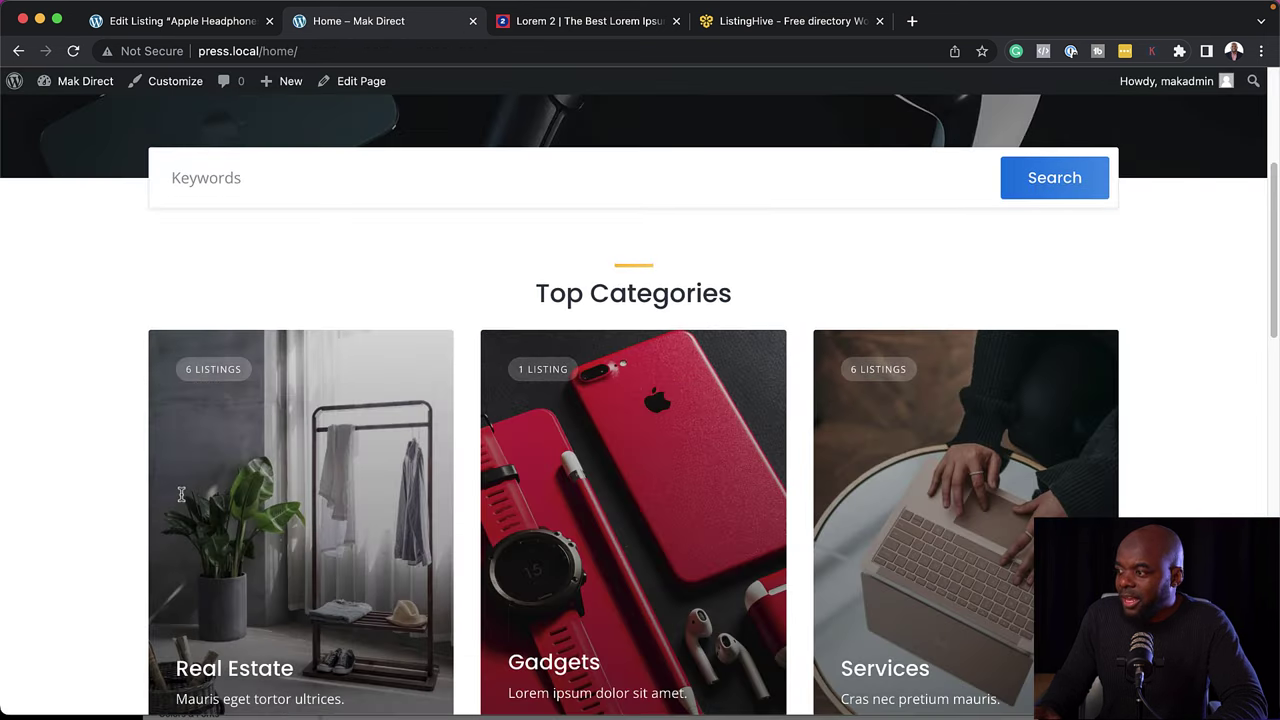
scroll(181, 493, down, 5)
scroll(220, 457, down, 2)
scroll(216, 457, down, 4)
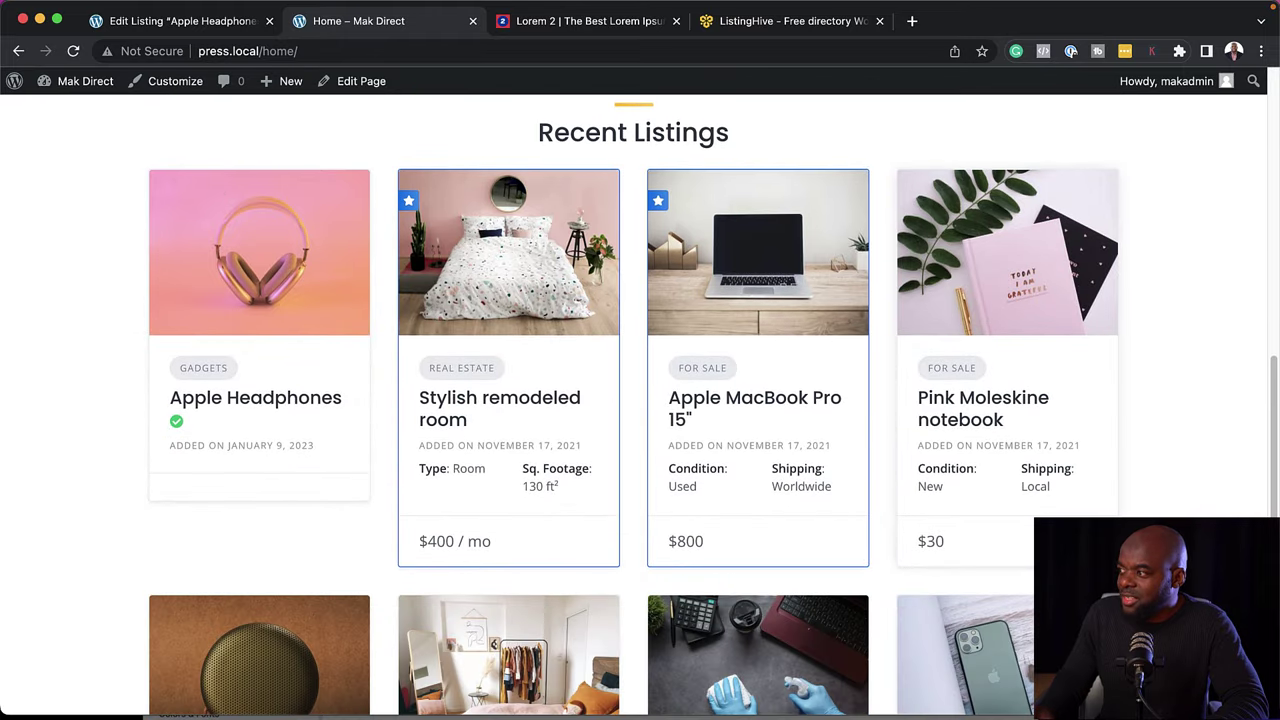
scroll(634, 405, down, 8)
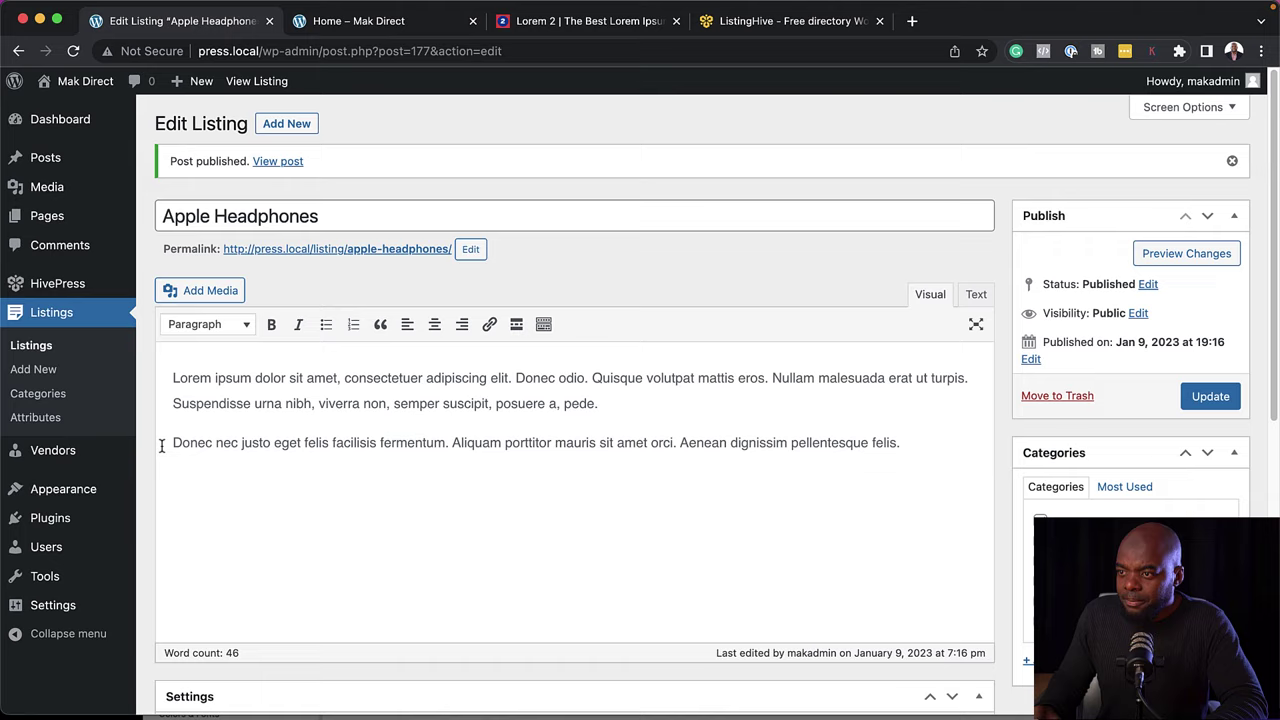
- Search the plugin directory for "woocommerce", and install and activate the WooCommerce plugin
mouse_move(66, 520)
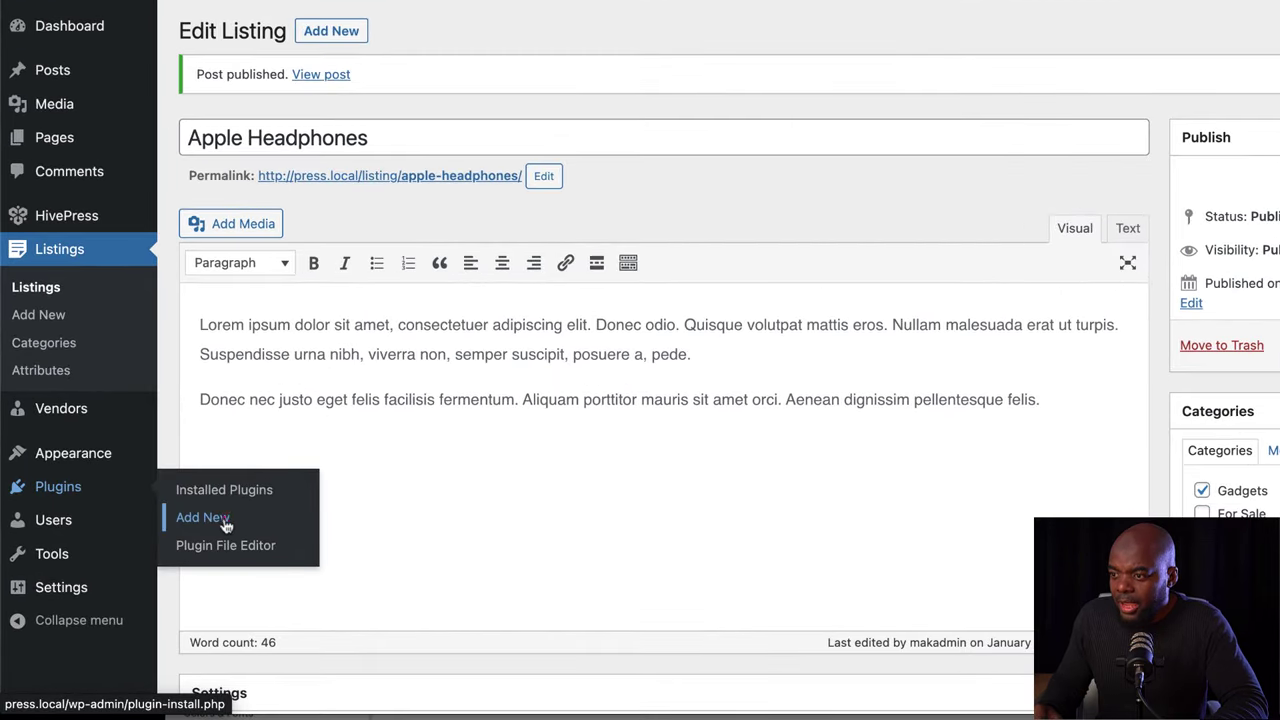
click(222, 518)
text(wp)
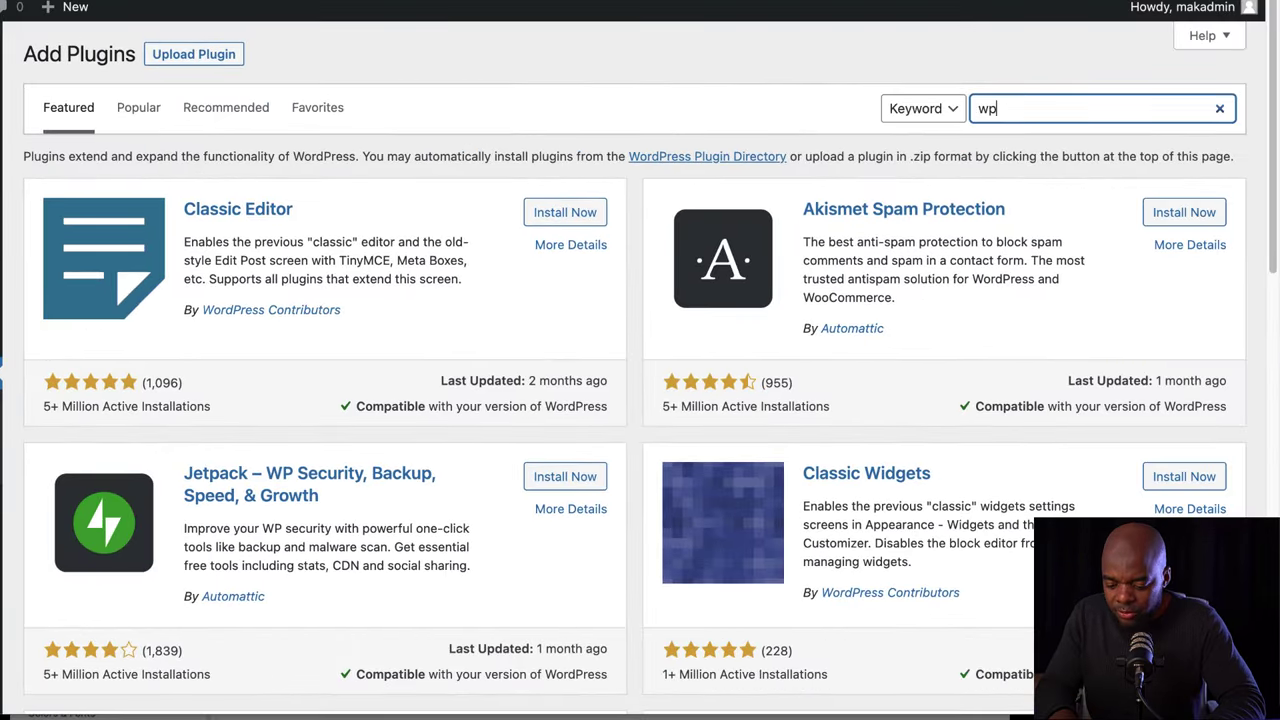
key(BackSpace)
text(oocommerce)
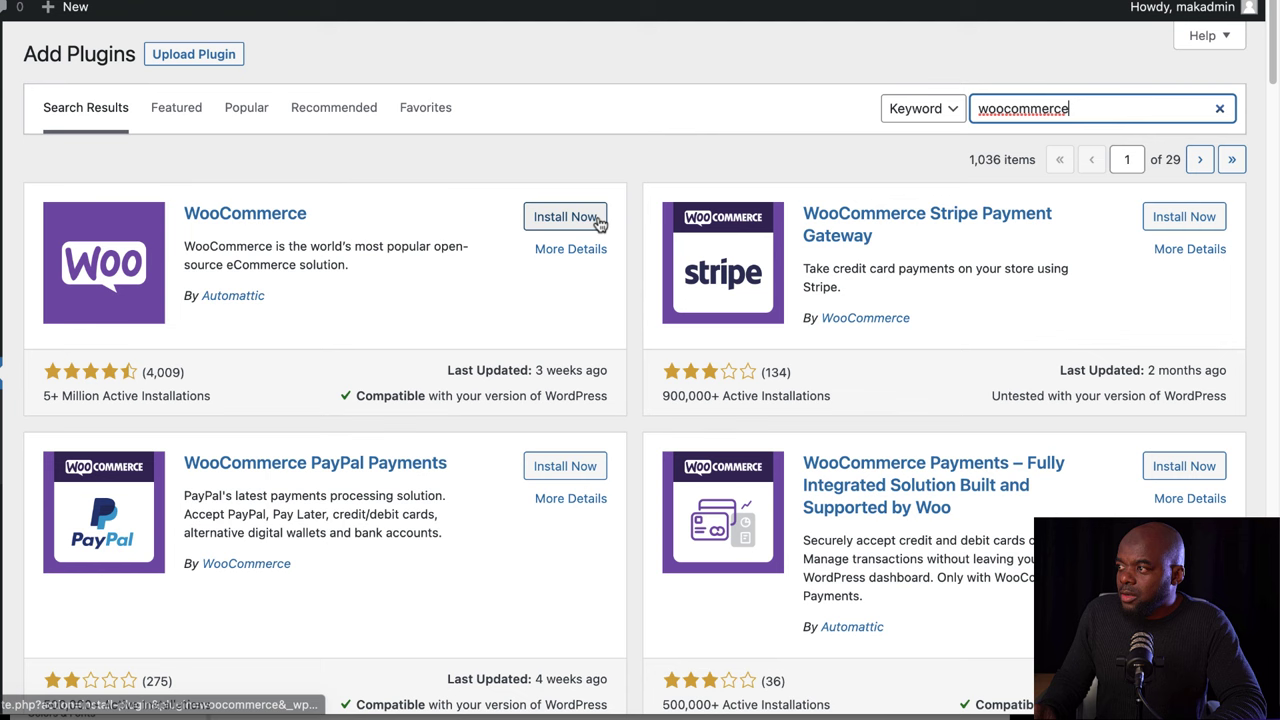
click(594, 214)
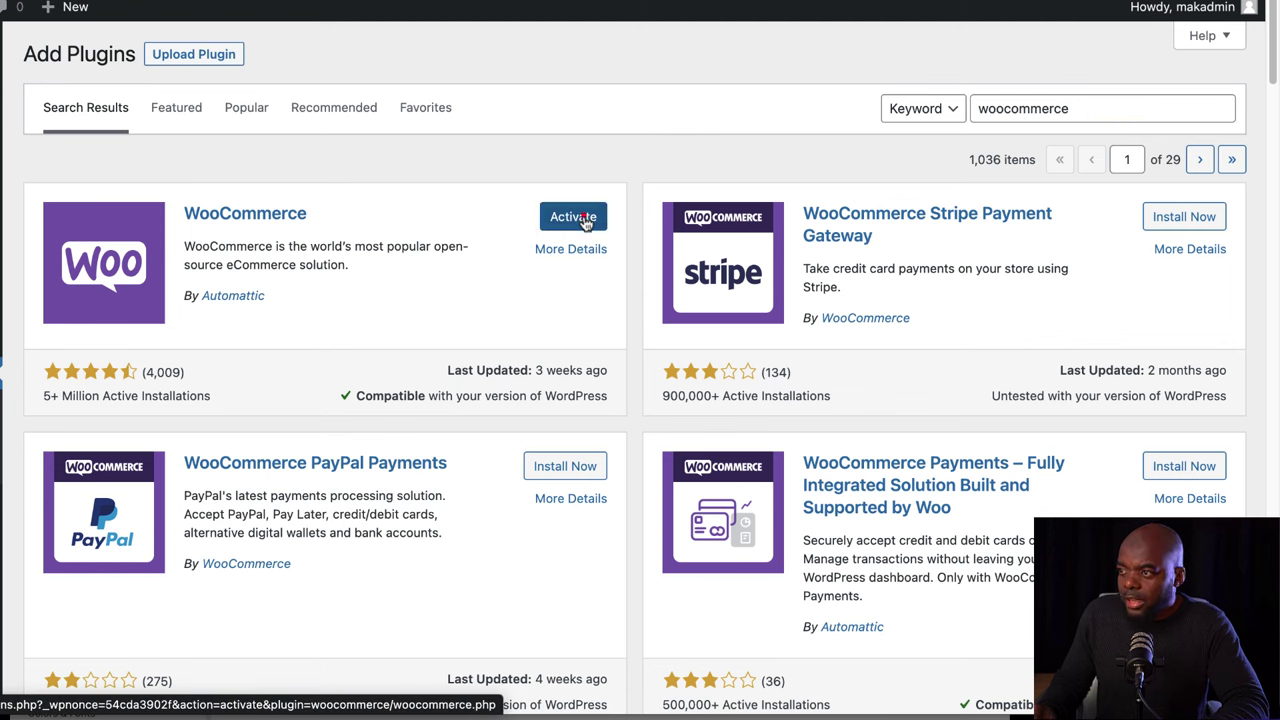
click(584, 218)
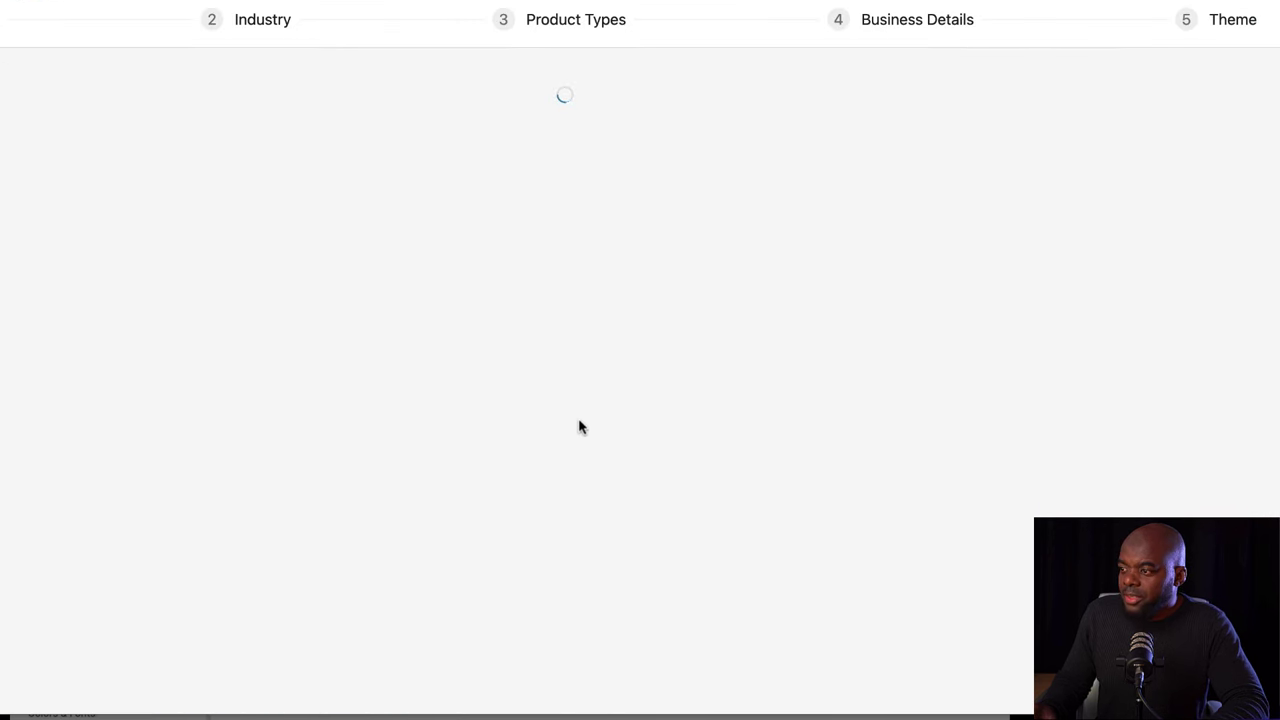
- Skip the WooCommerce store details setup and decline sharing usage tracking data
scroll(590, 448, down, 1)
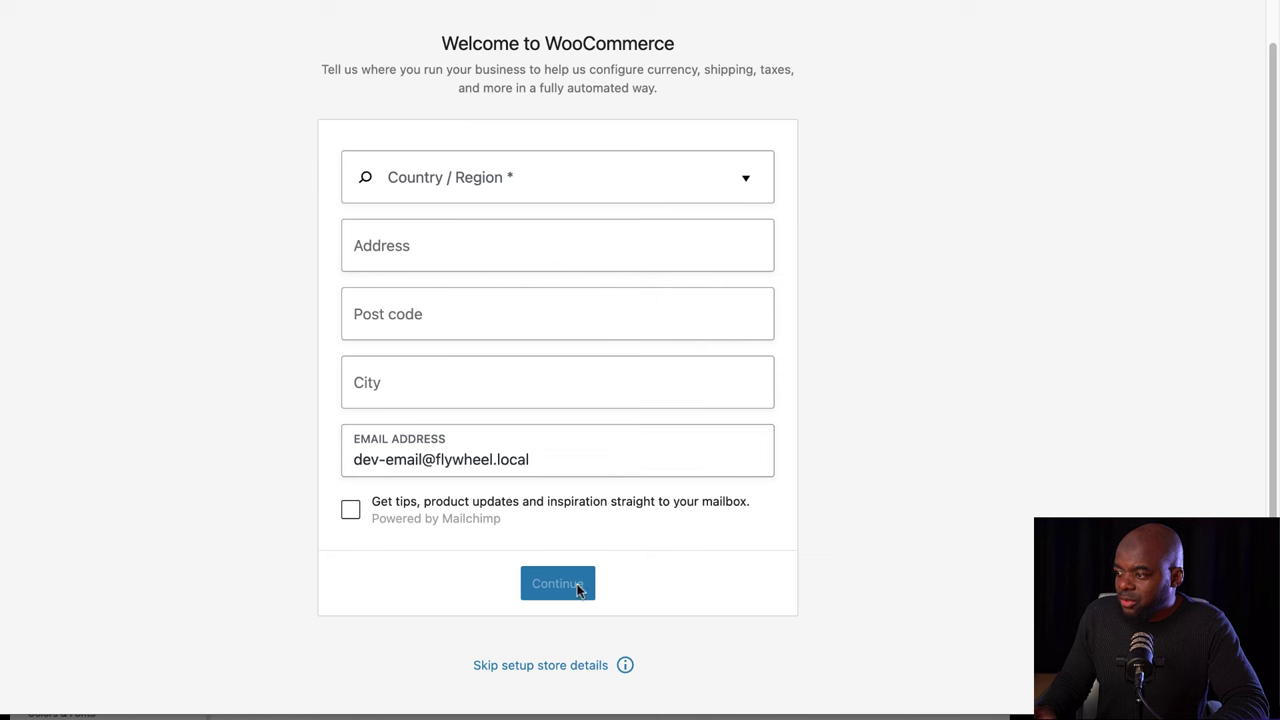
click(541, 667)
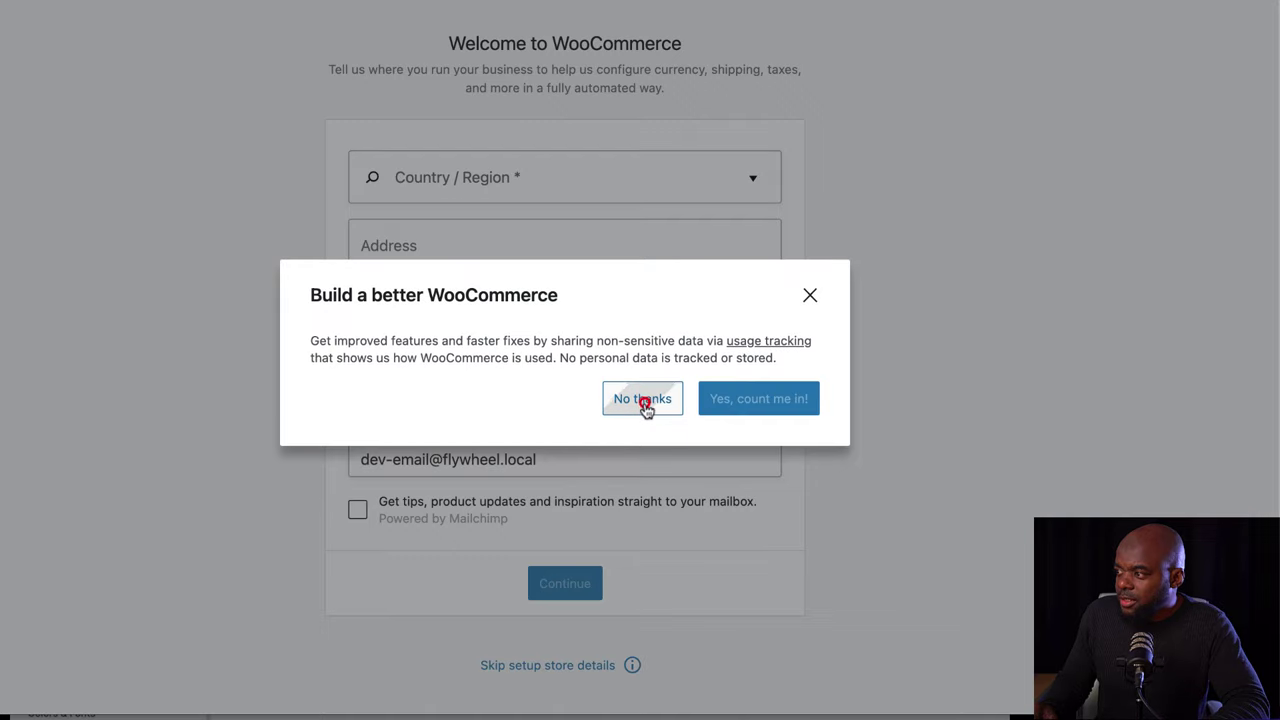
click(643, 400)
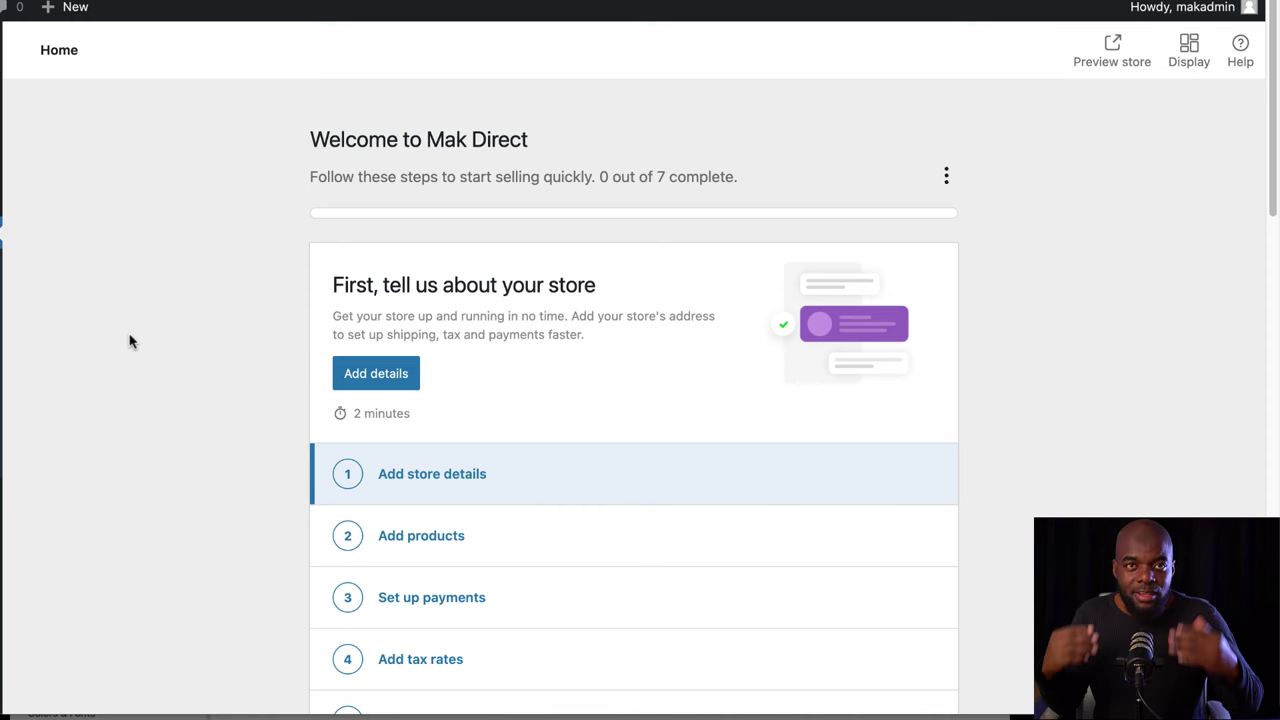
- Open the HivePress extensions page and look through the paid and free extensions, including the price of the All Extensions bundle
mouse_move(93, 495)
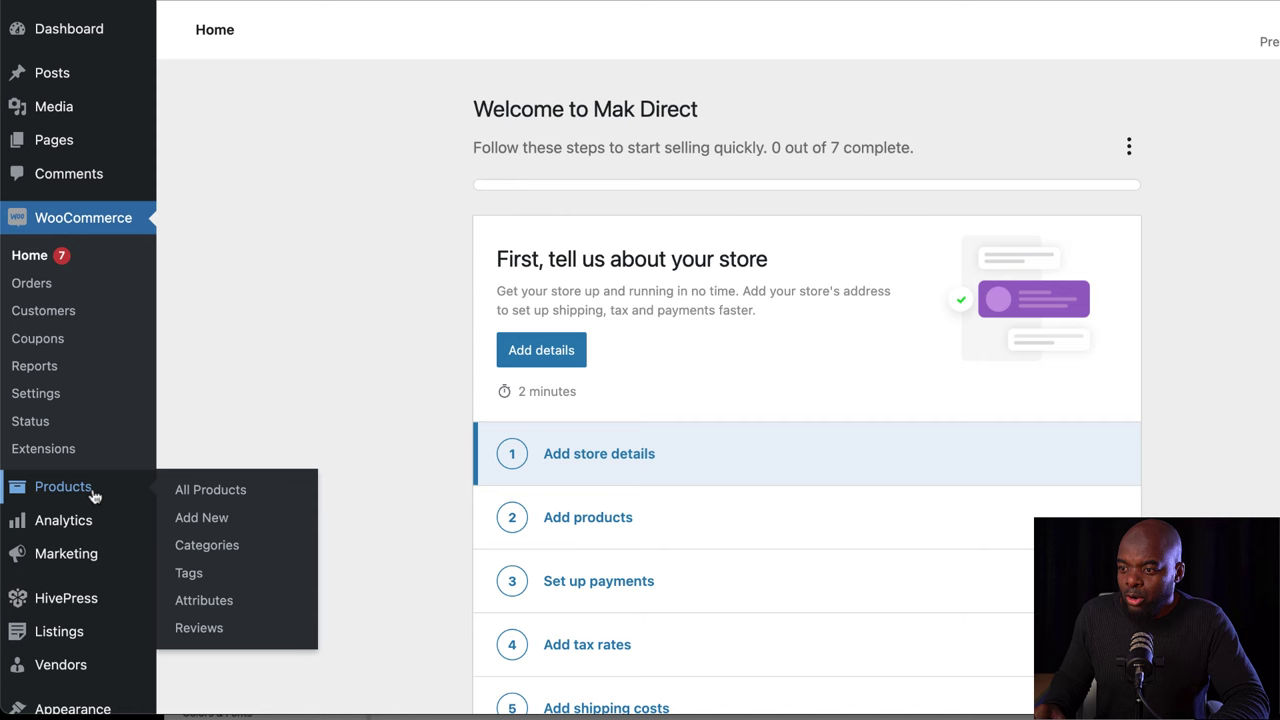
scroll(93, 540, down, 1)
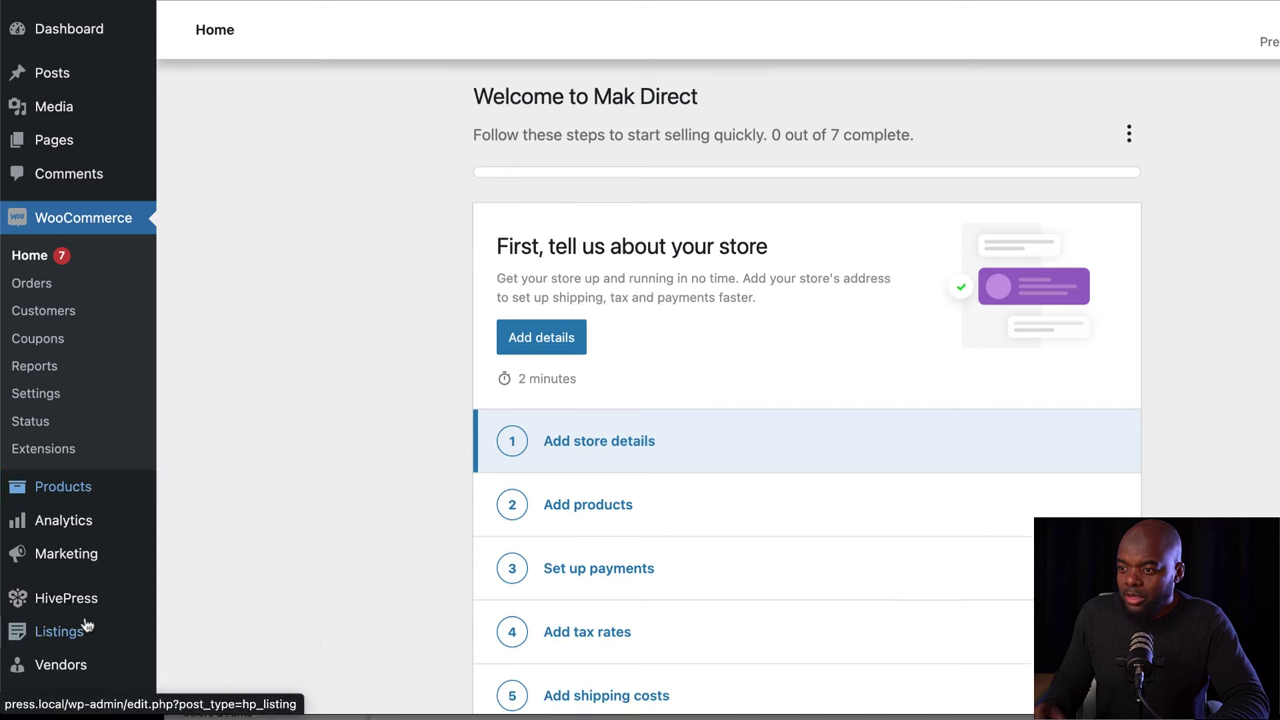
mouse_move(88, 607)
click(228, 659)
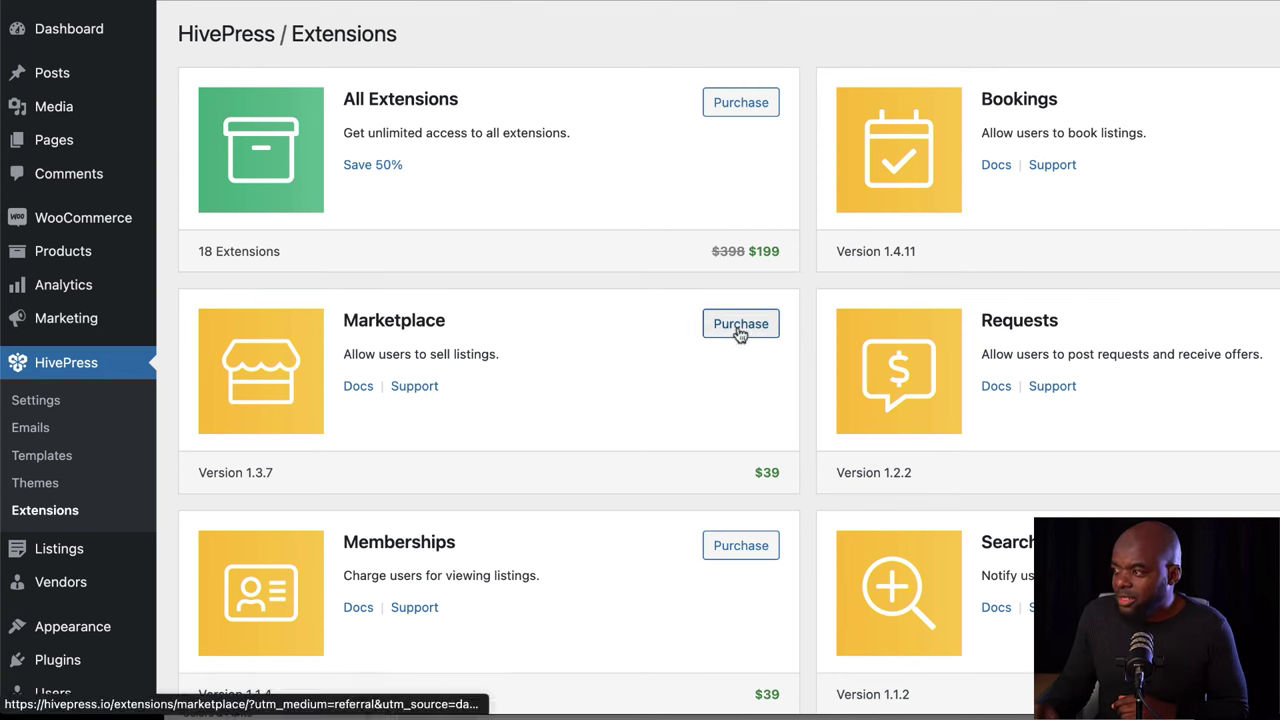
scroll(1150, 370, down, 3)
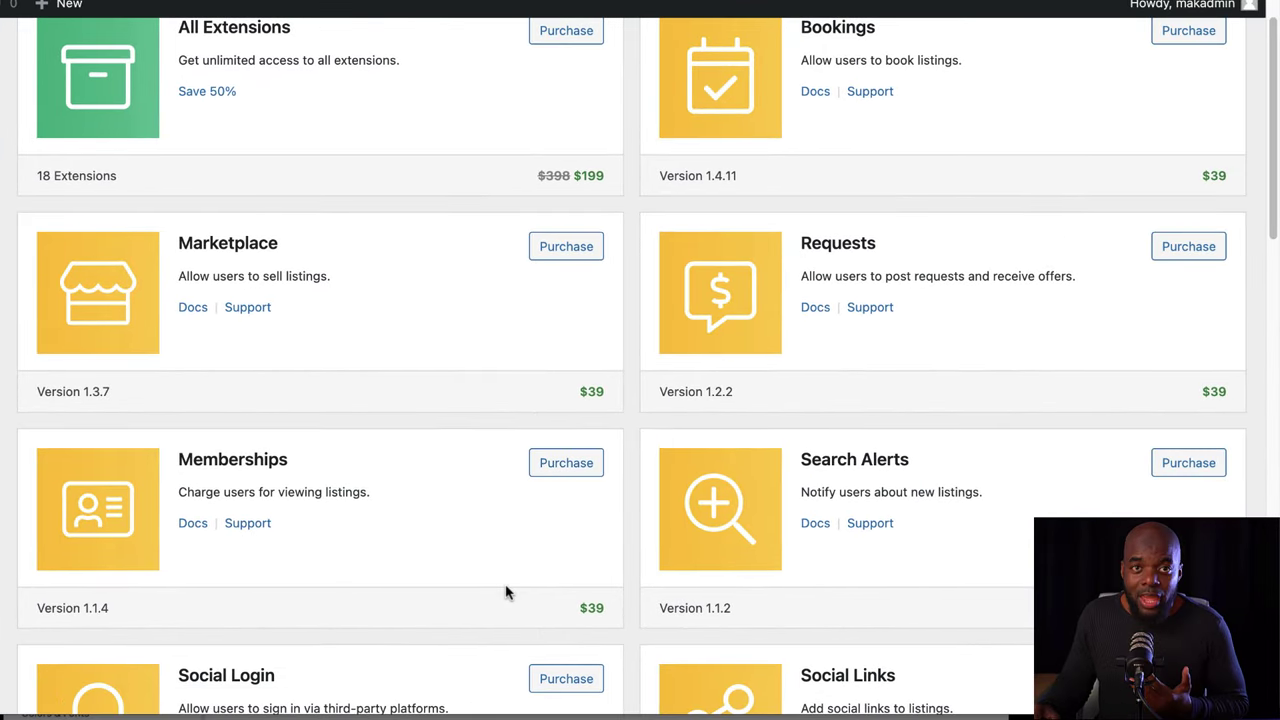
scroll(506, 592, down, 1)
scroll(506, 592, down, 5)
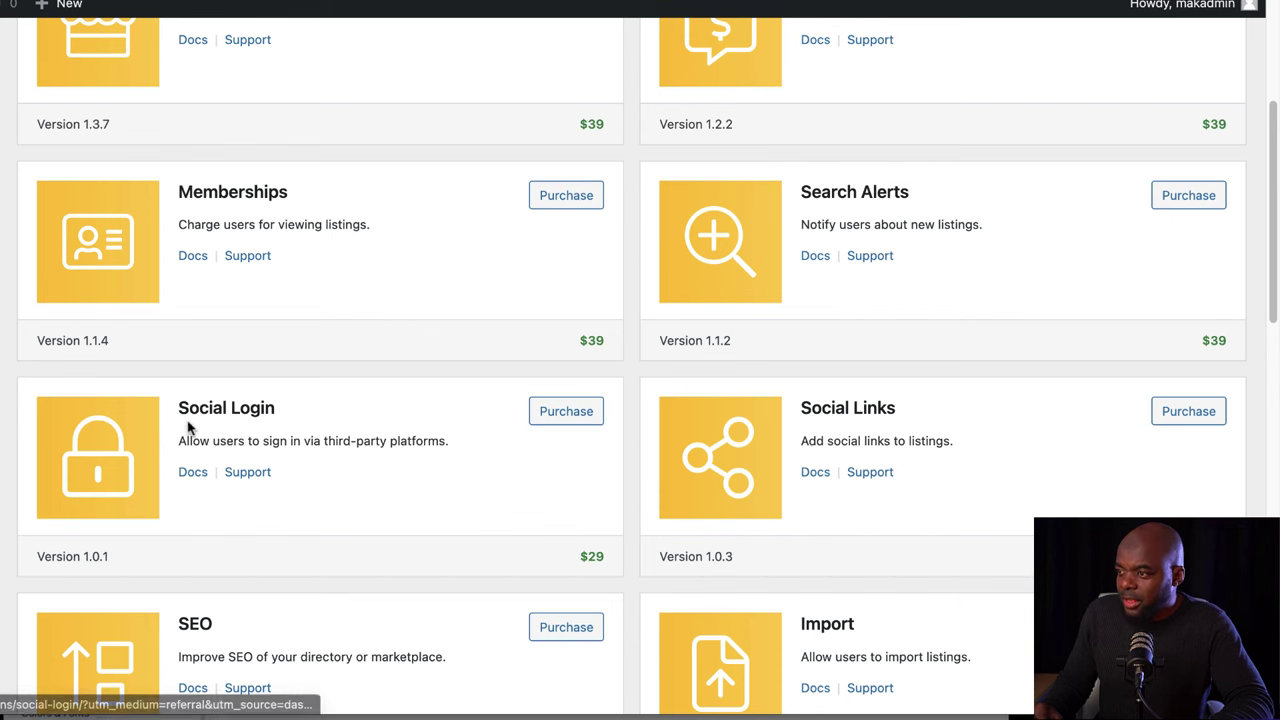
scroll(469, 503, down, 5)
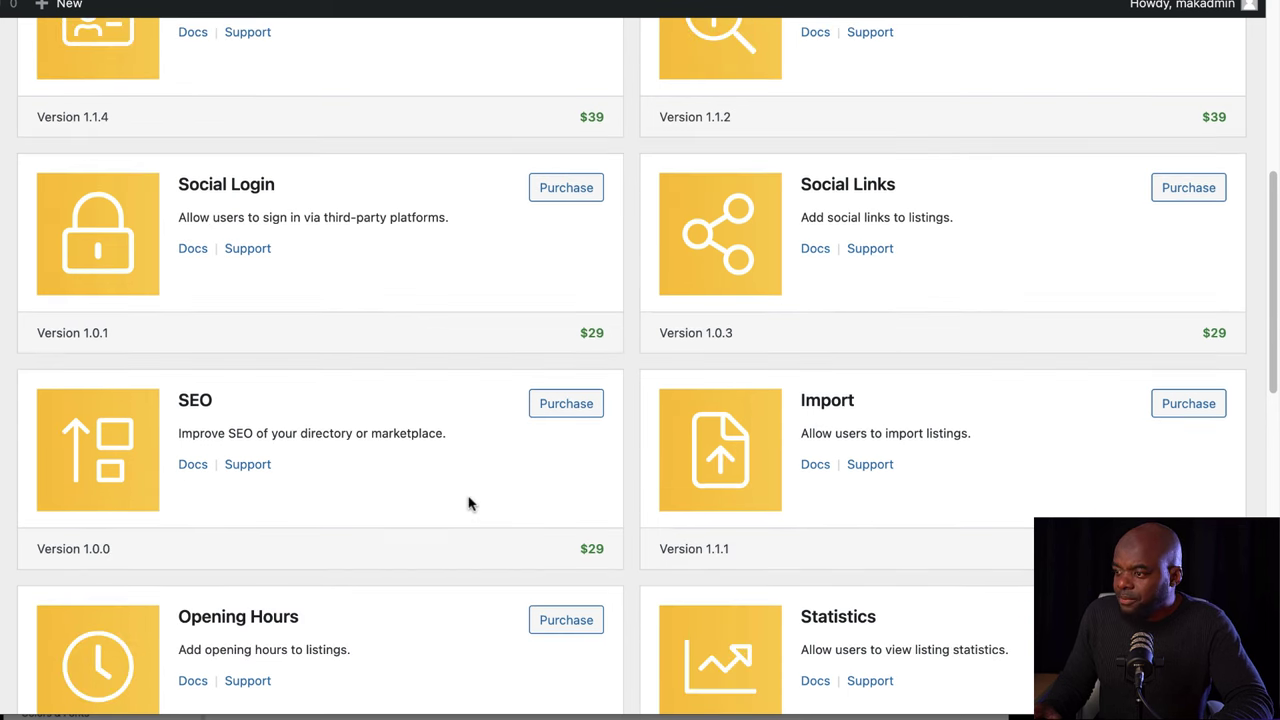
scroll(1031, 406, up, 3)
scroll(1031, 406, up, 1)
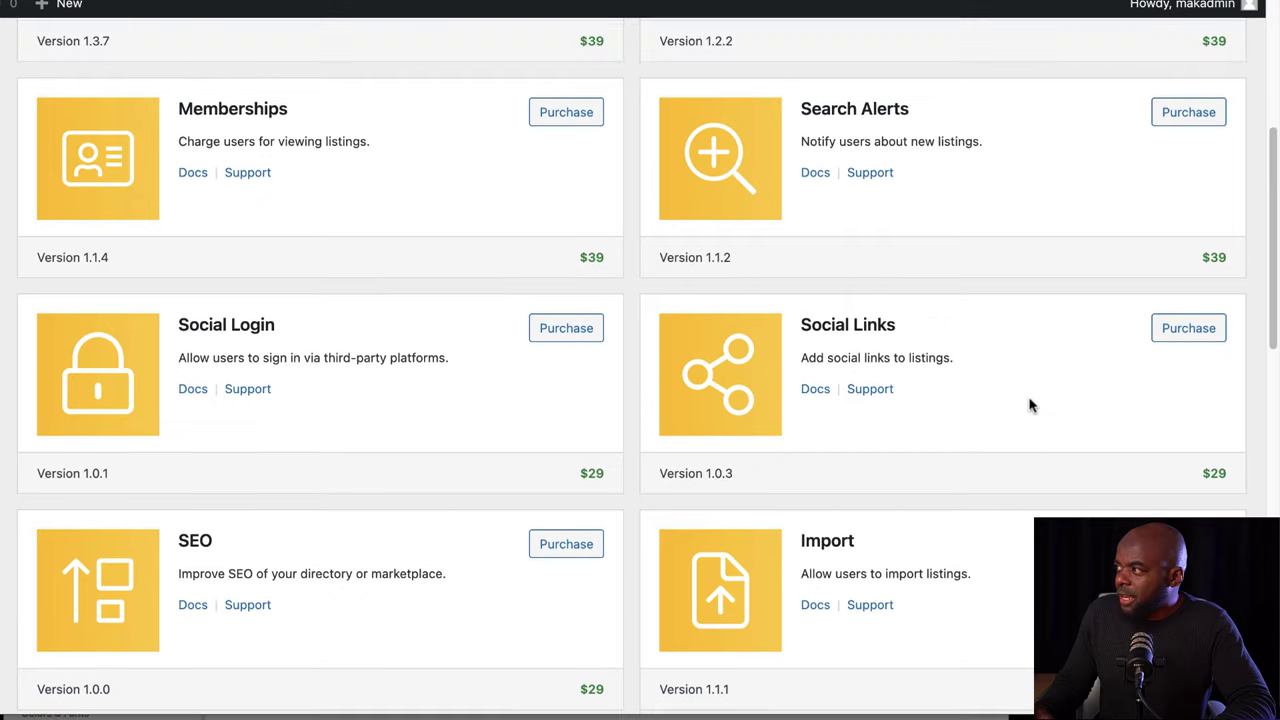
scroll(994, 420, down, 9)
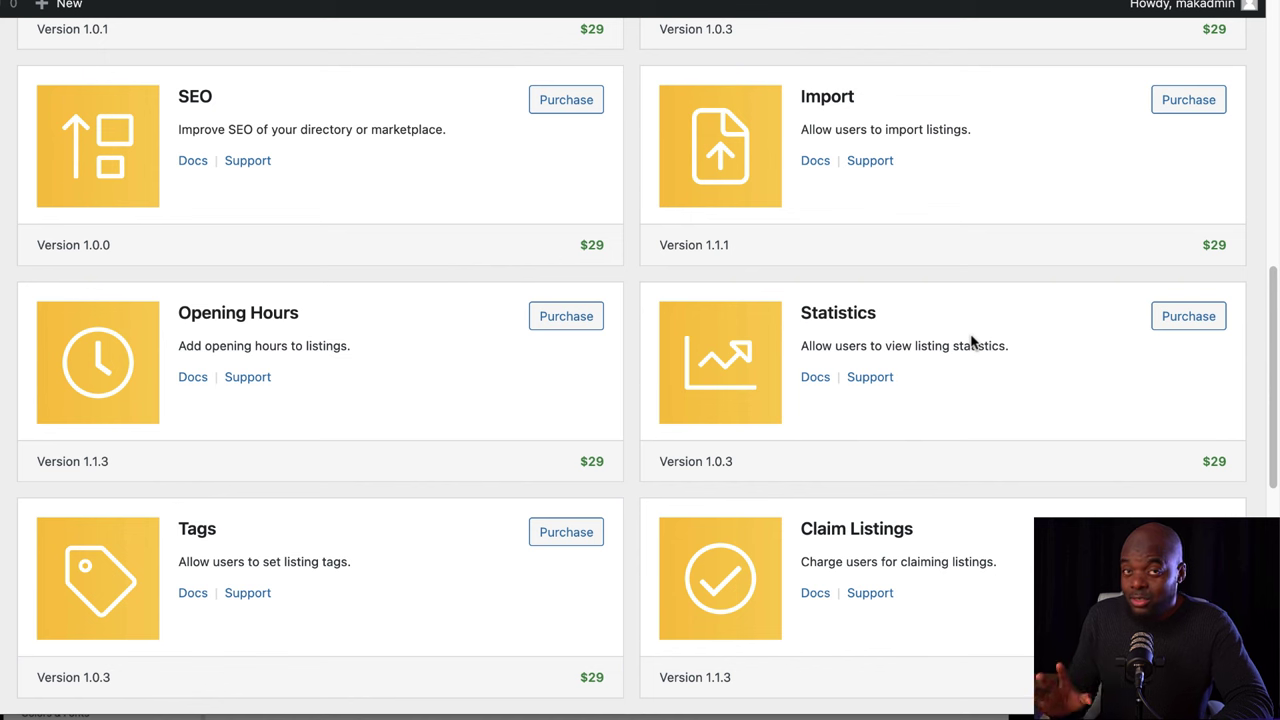
scroll(514, 417, down, 4)
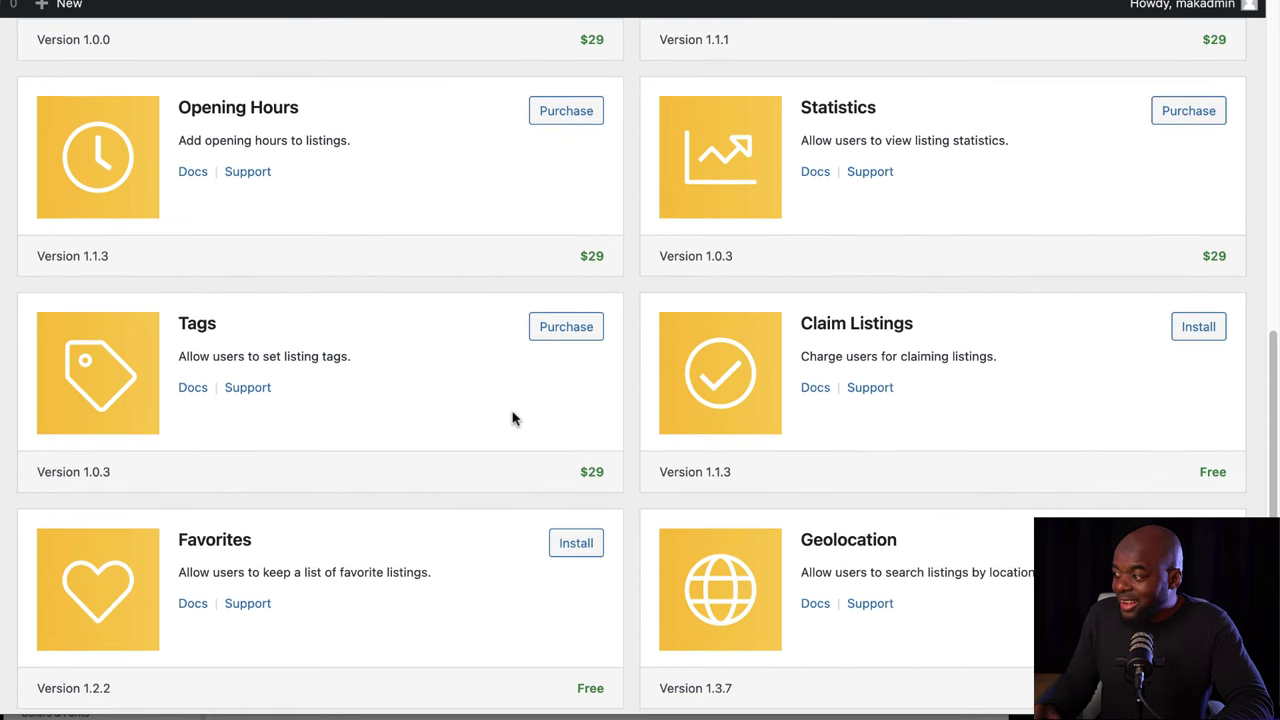
scroll(435, 397, up, 20)
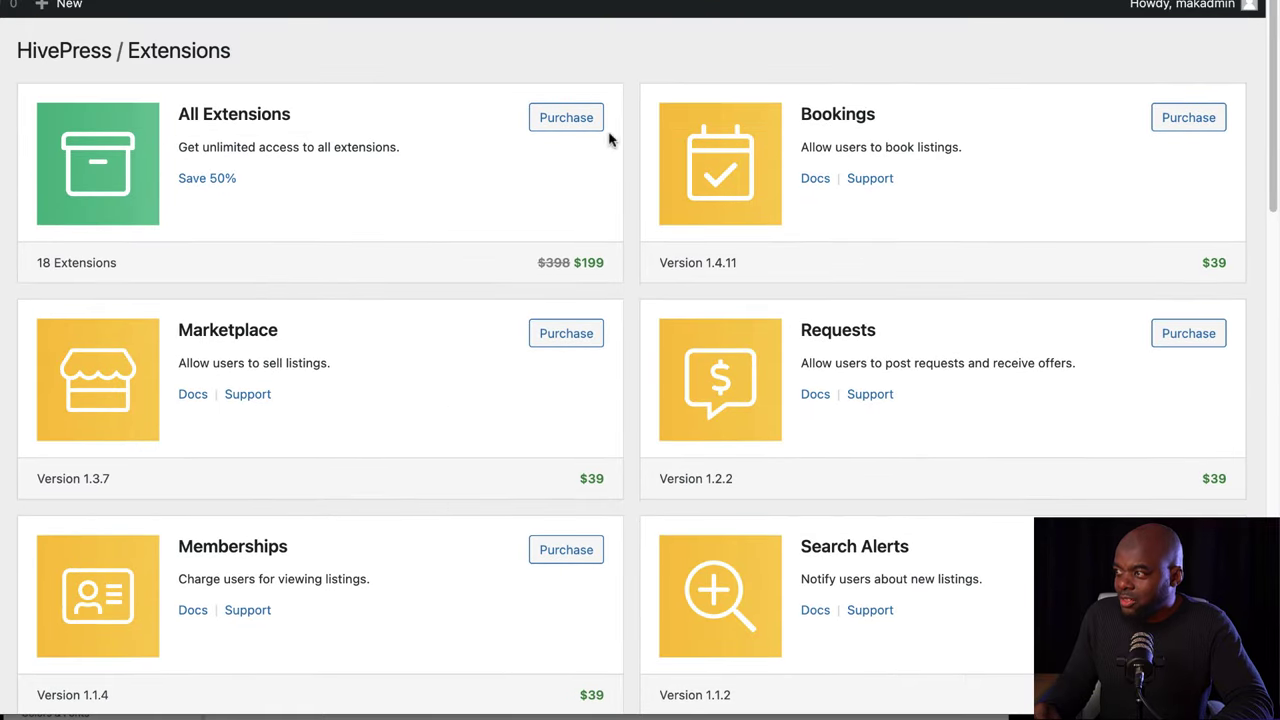
triple_click(575, 263)
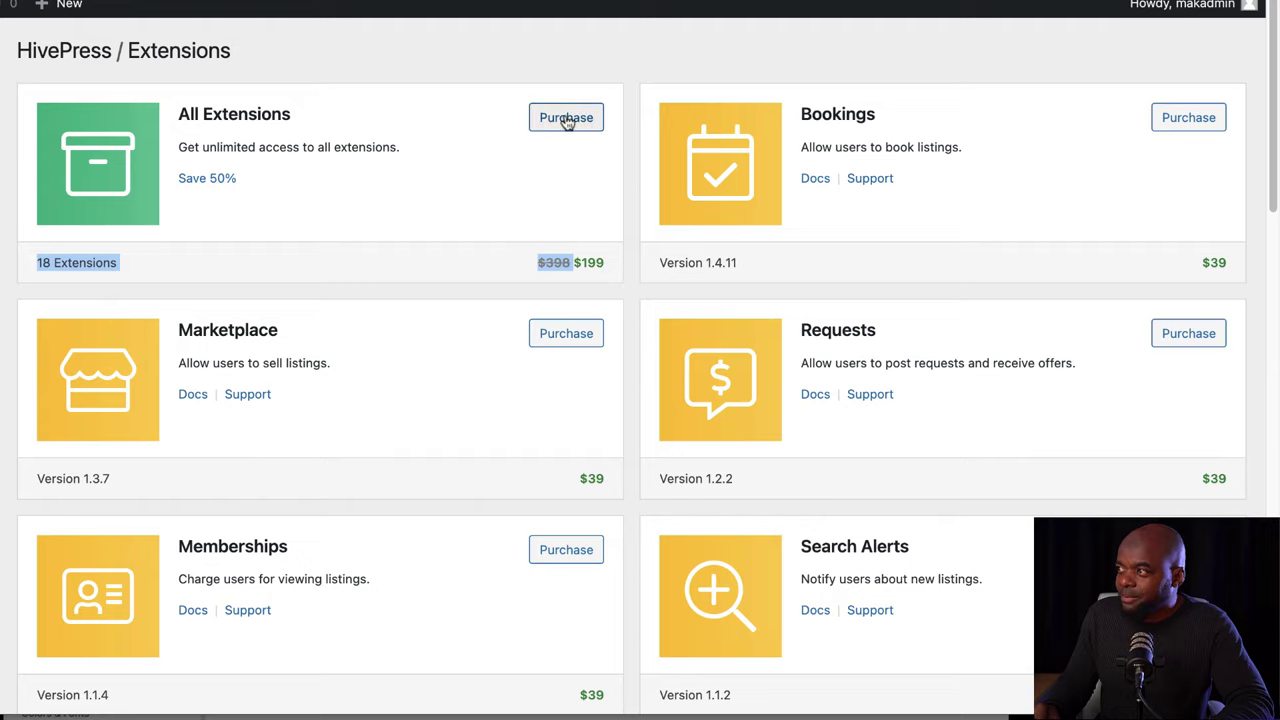
- Install and activate the free HivePress Paid Listings extension
scroll(663, 486, down, 8)
scroll(666, 489, down, 4)
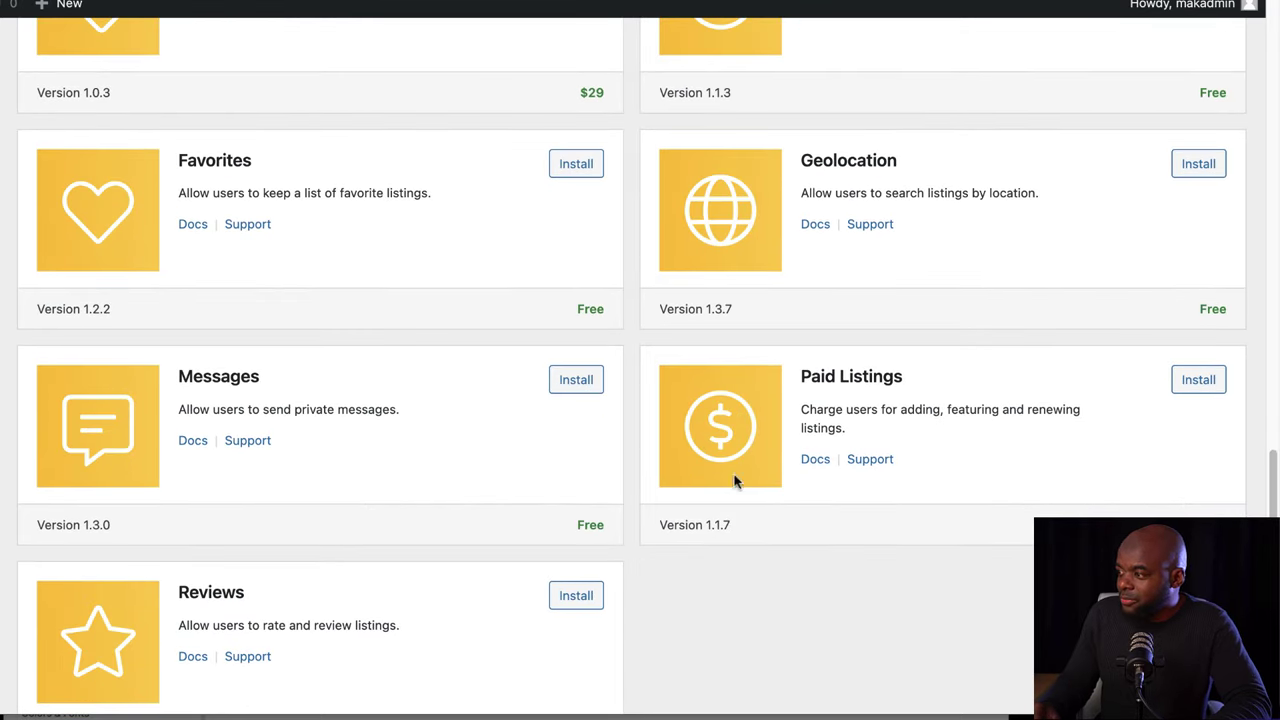
click(1199, 380)
click(97, 244)
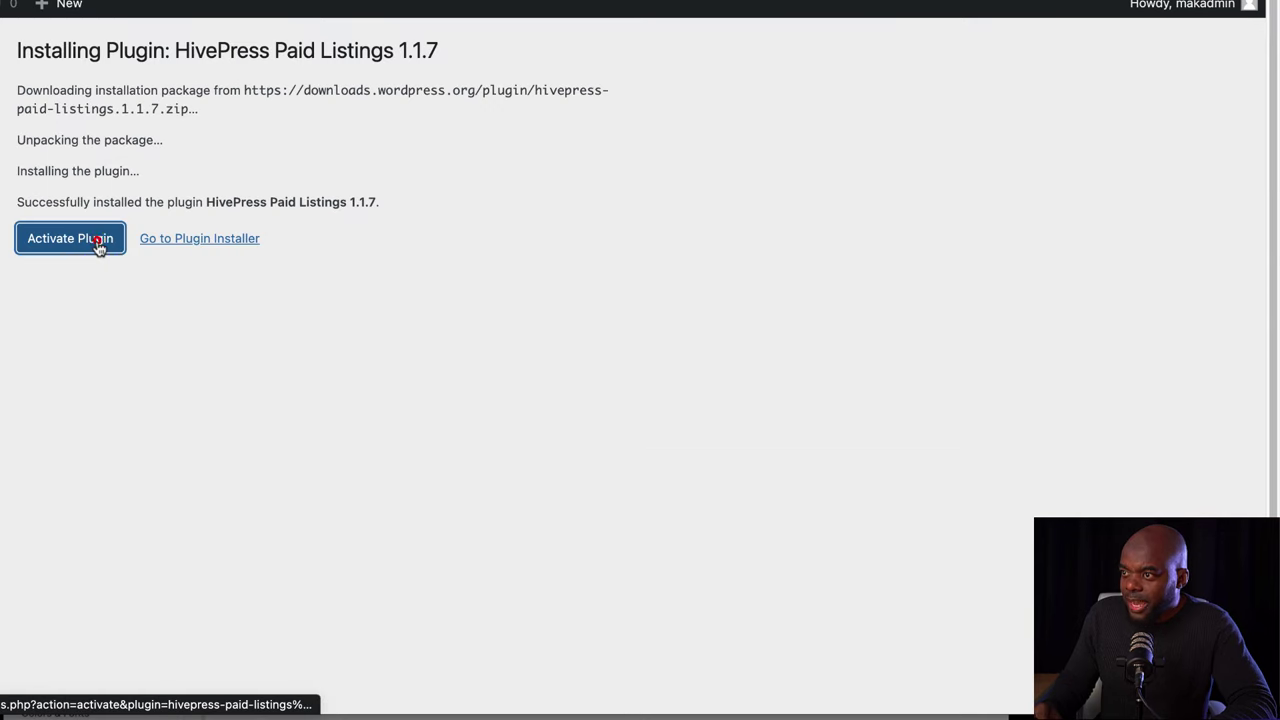
- Add a new WooCommerce product named "VIP" with the placeholder description starting "Quisque volutpat mattis eros. Nullam malesuada erat ut turpis."
mouse_move(2, 354)
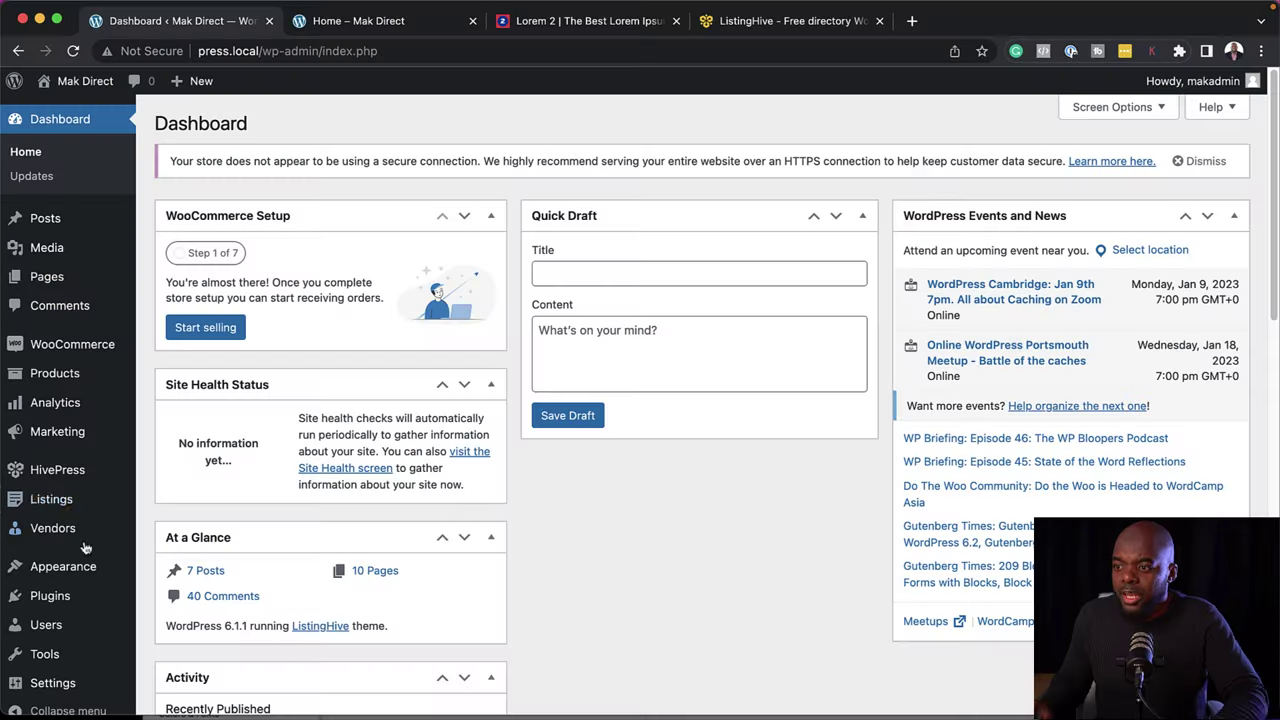
mouse_move(53, 483)
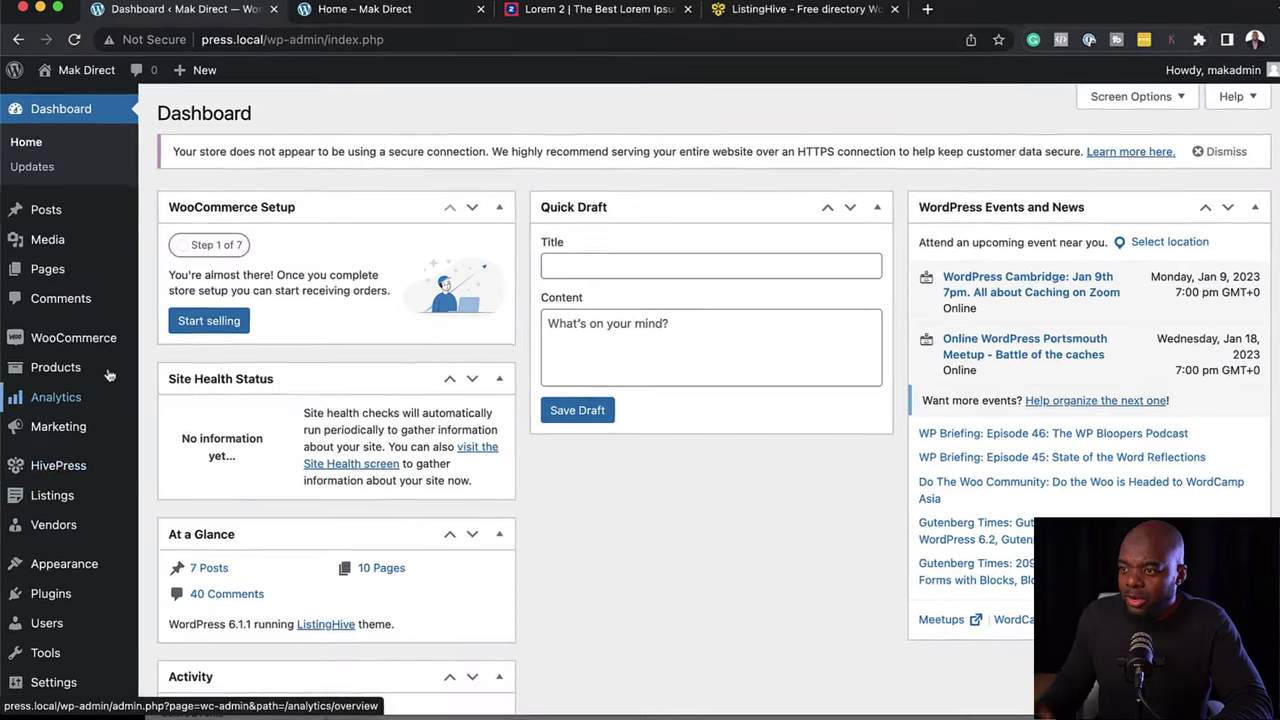
mouse_move(63, 381)
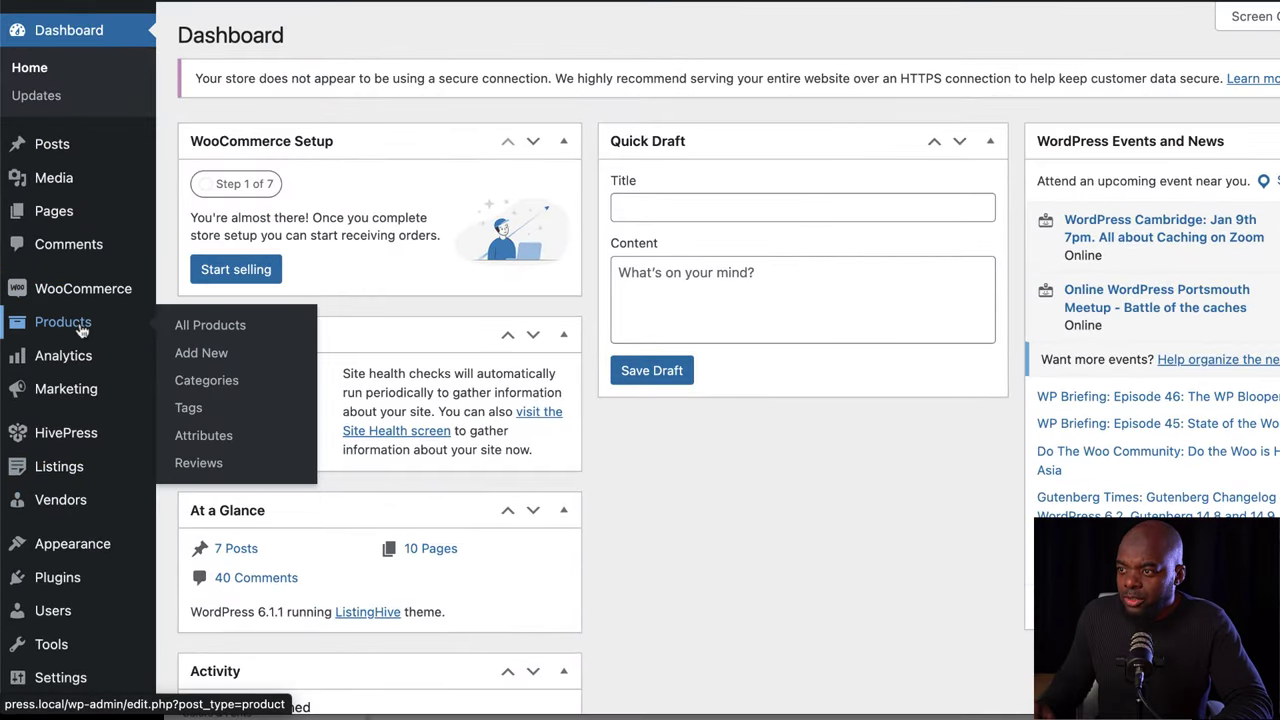
click(215, 356)
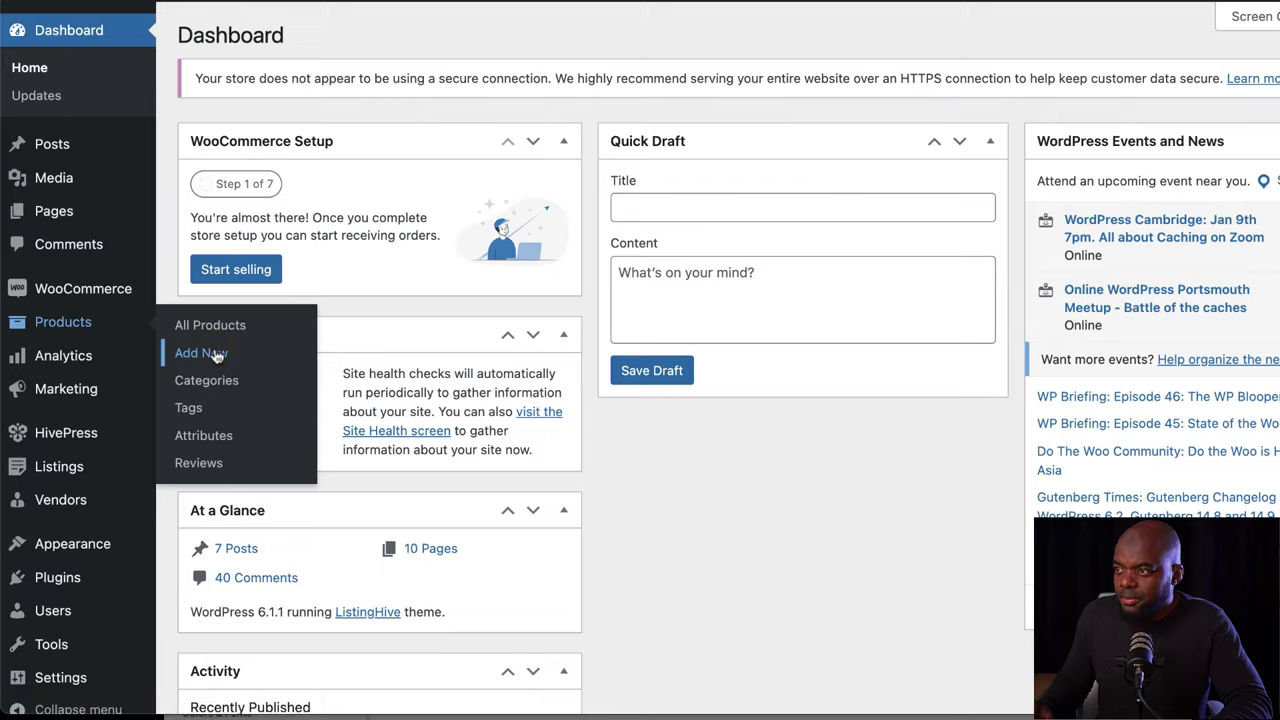
text(VIP)
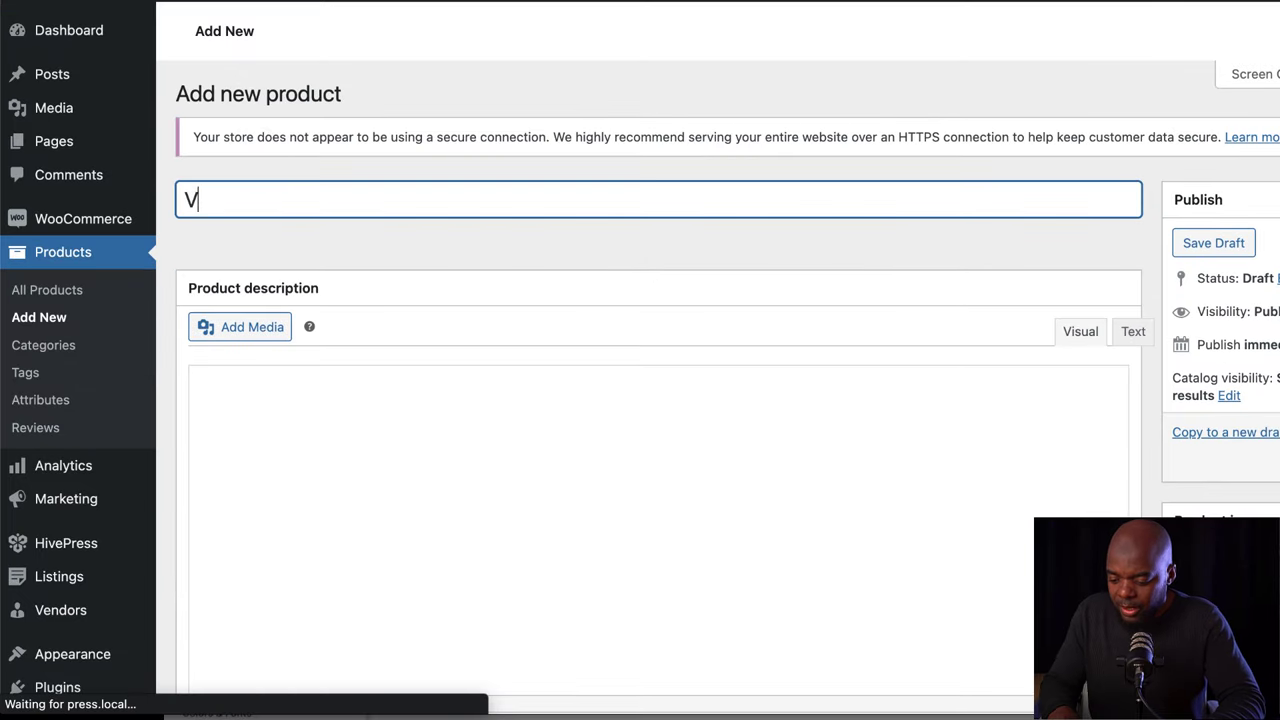
click(275, 446)
text(Quisque volutpat mattis eros. Nullam malesuada erat ut turpis. Suspendisse urna nibh, viverra non, semper suscipit, posuere a, pede.)
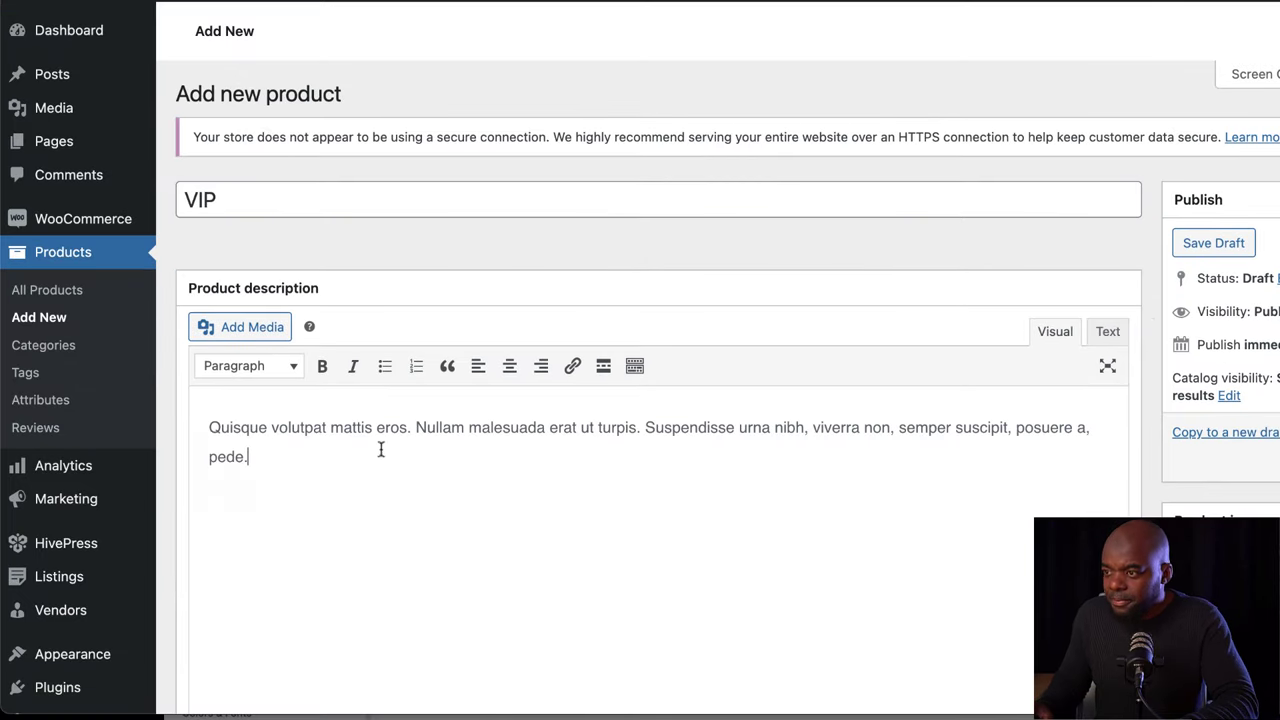
- Set the VIP product's regular price to $29, mark it as virtual, and publish it
scroll(380, 449, down, 5)
click(544, 384)
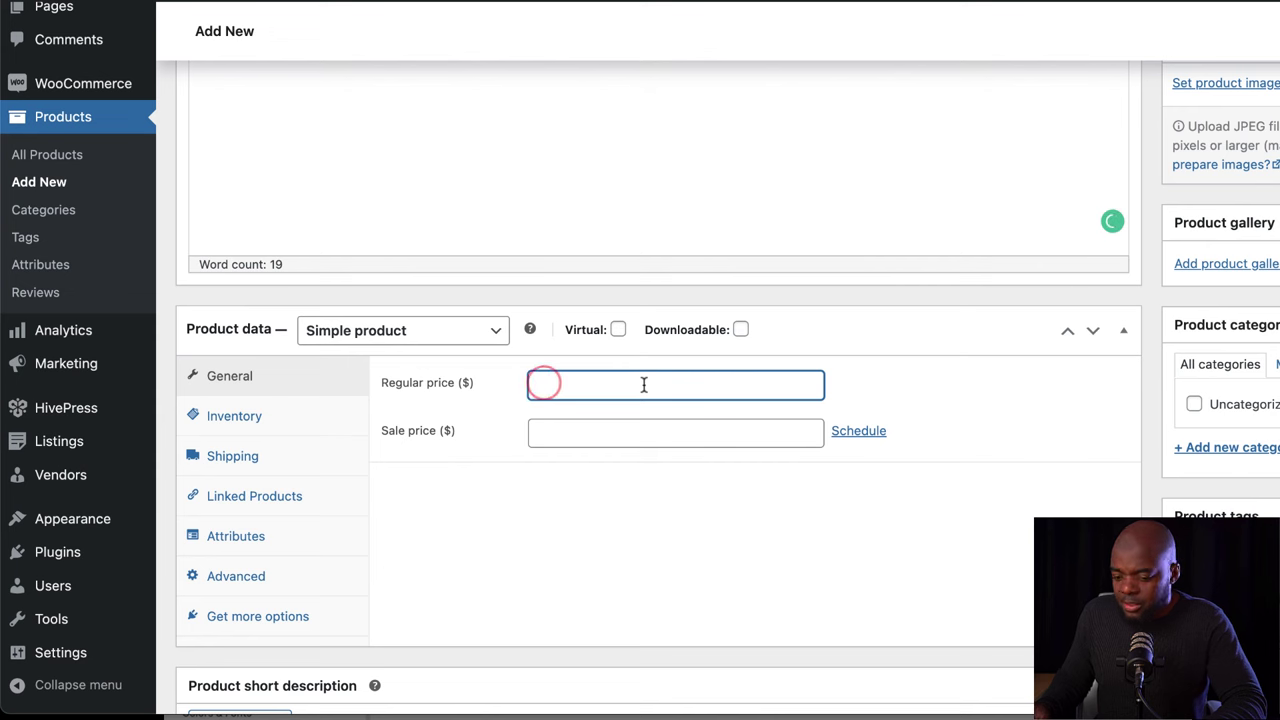
text(29)
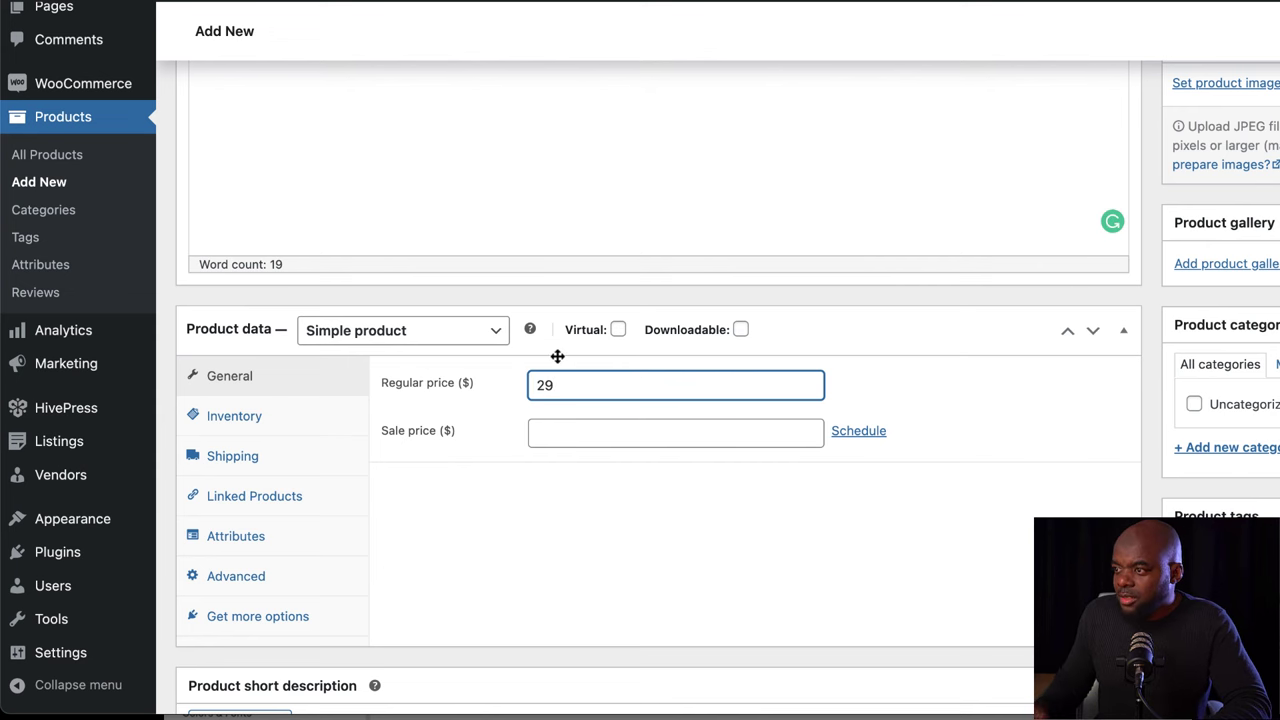
click(619, 330)
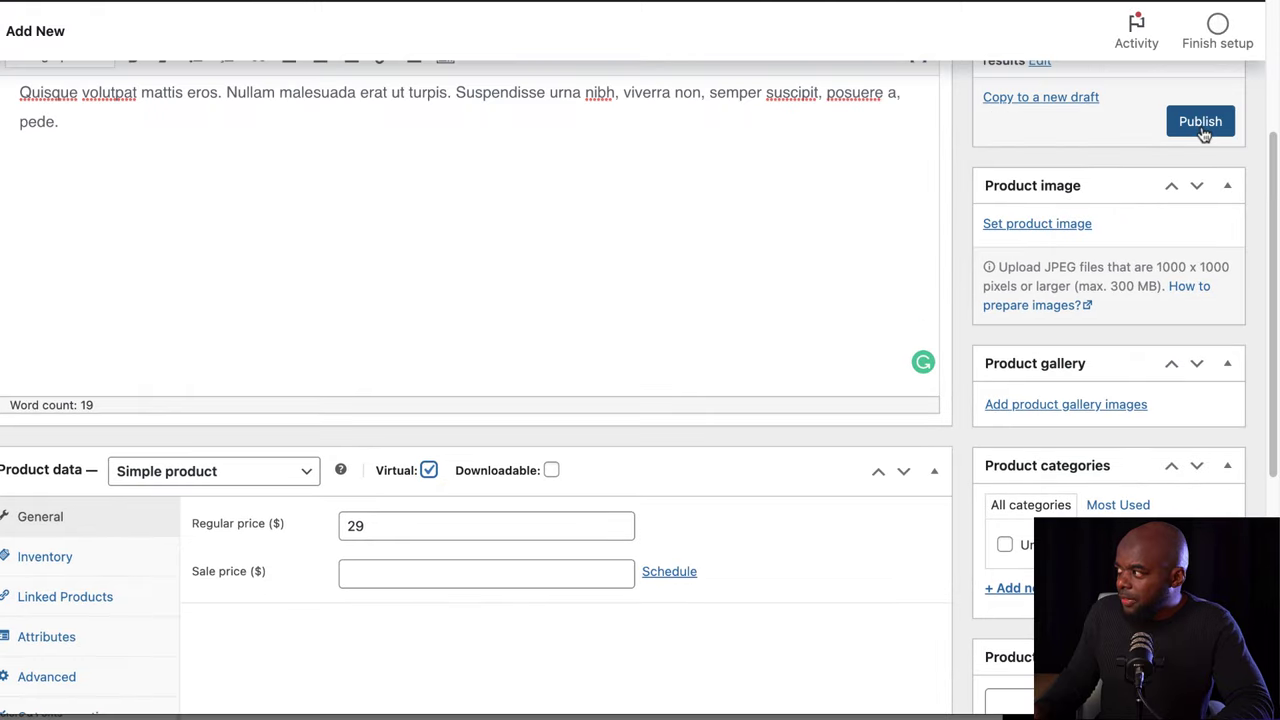
click(1203, 130)
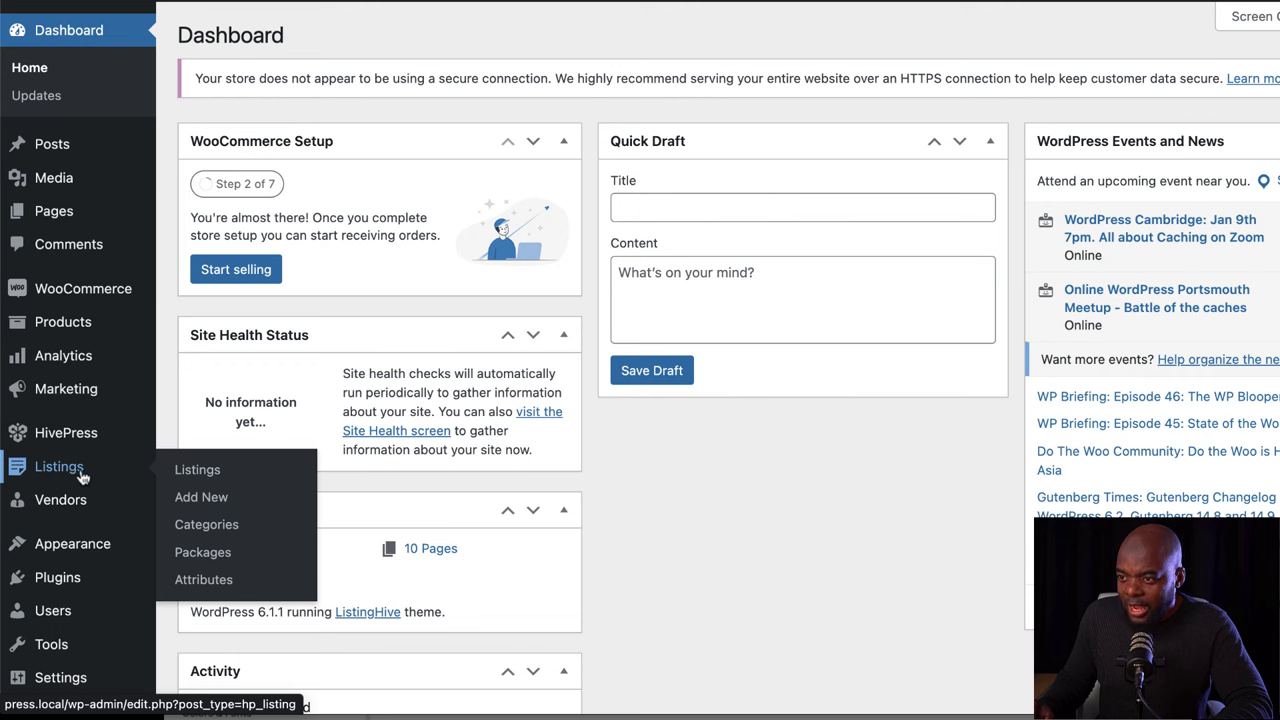
- Add a new listing package titled "VIP Listing" and paste the placeholder text as its description
click(222, 556)
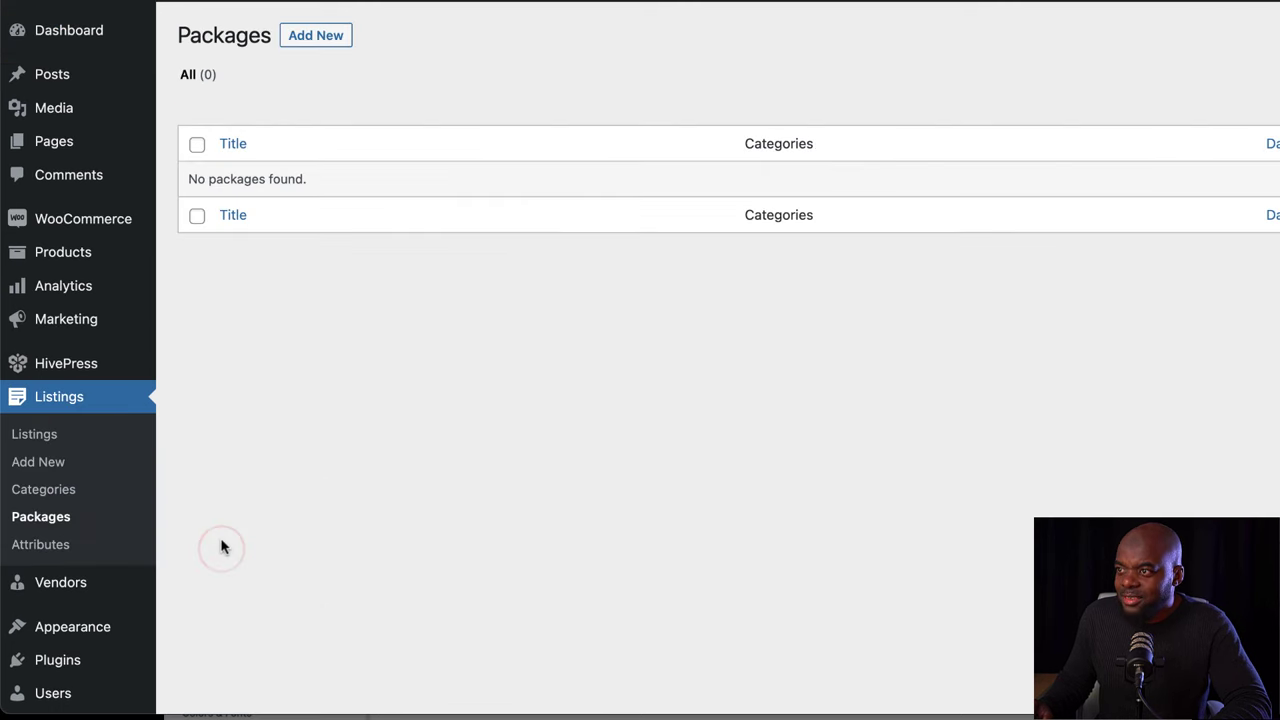
click(313, 40)
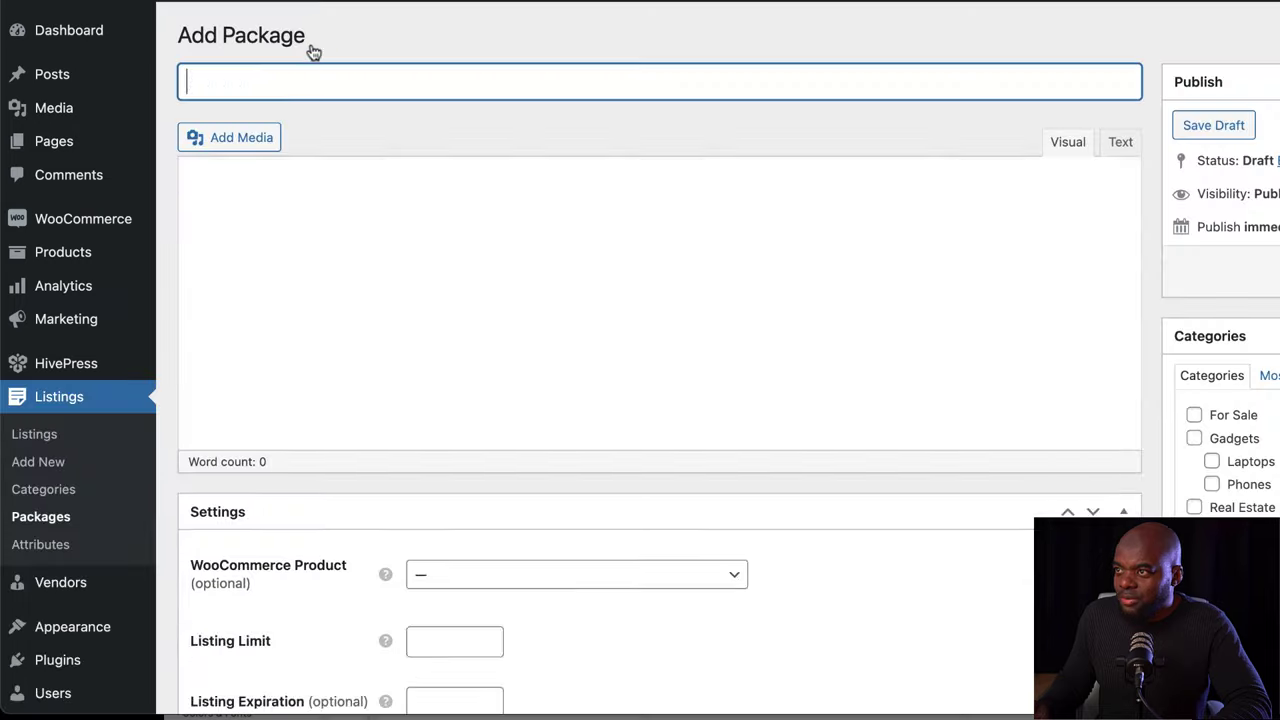
text(VIP Listing)
click(269, 214)
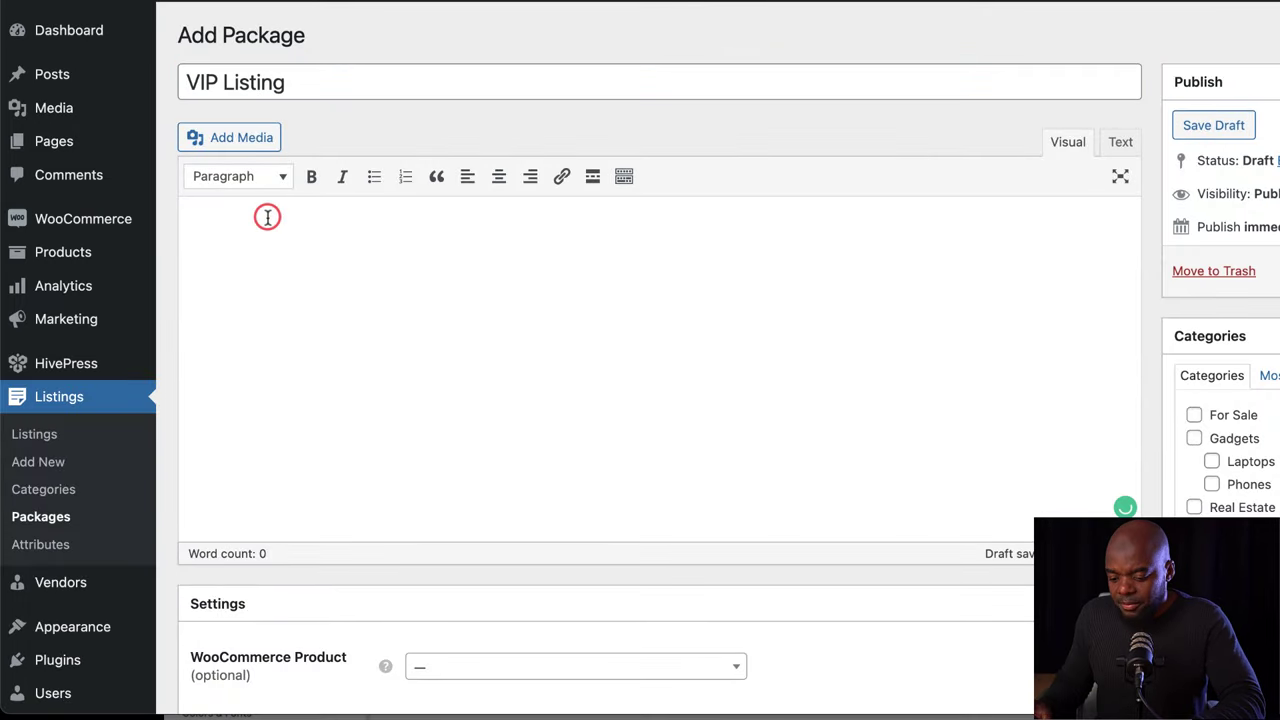
key(ctrl+v)
- Link the VIP Listing package to the VIP WooCommerce product, set its listing limit to 10, and make its listings featured
scroll(645, 397, down, 3)
click(447, 384)
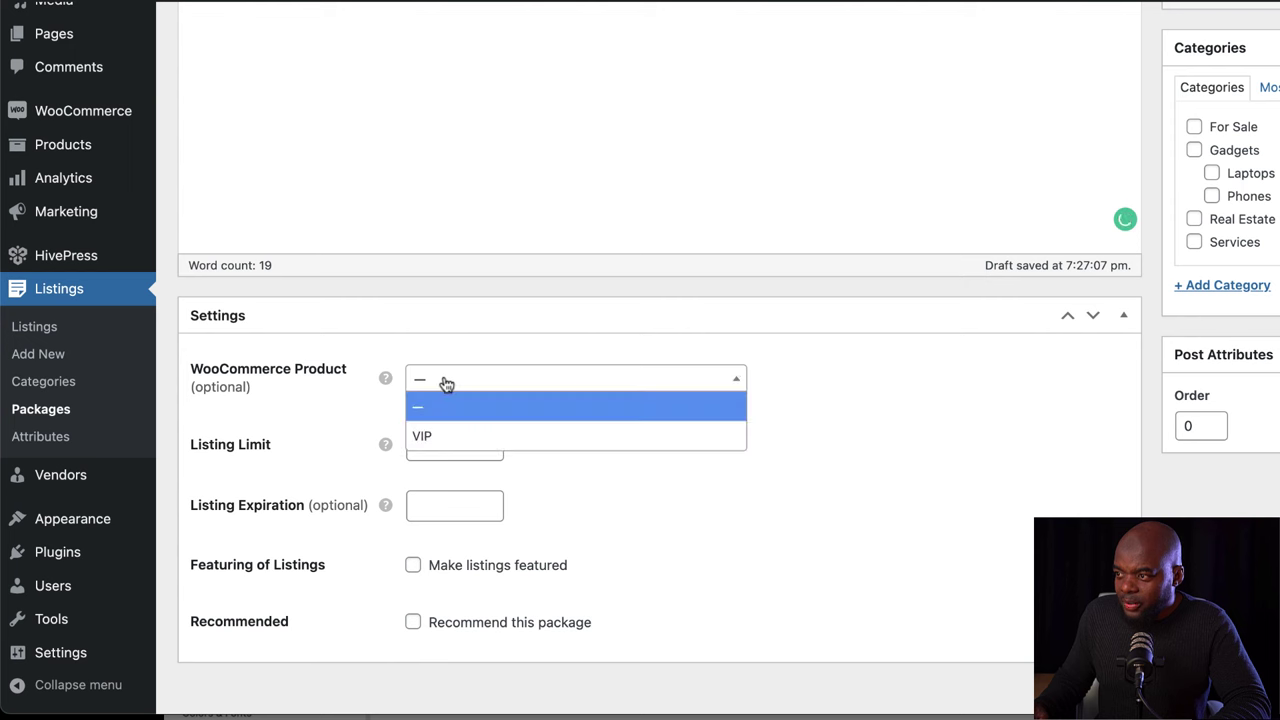
click(467, 440)
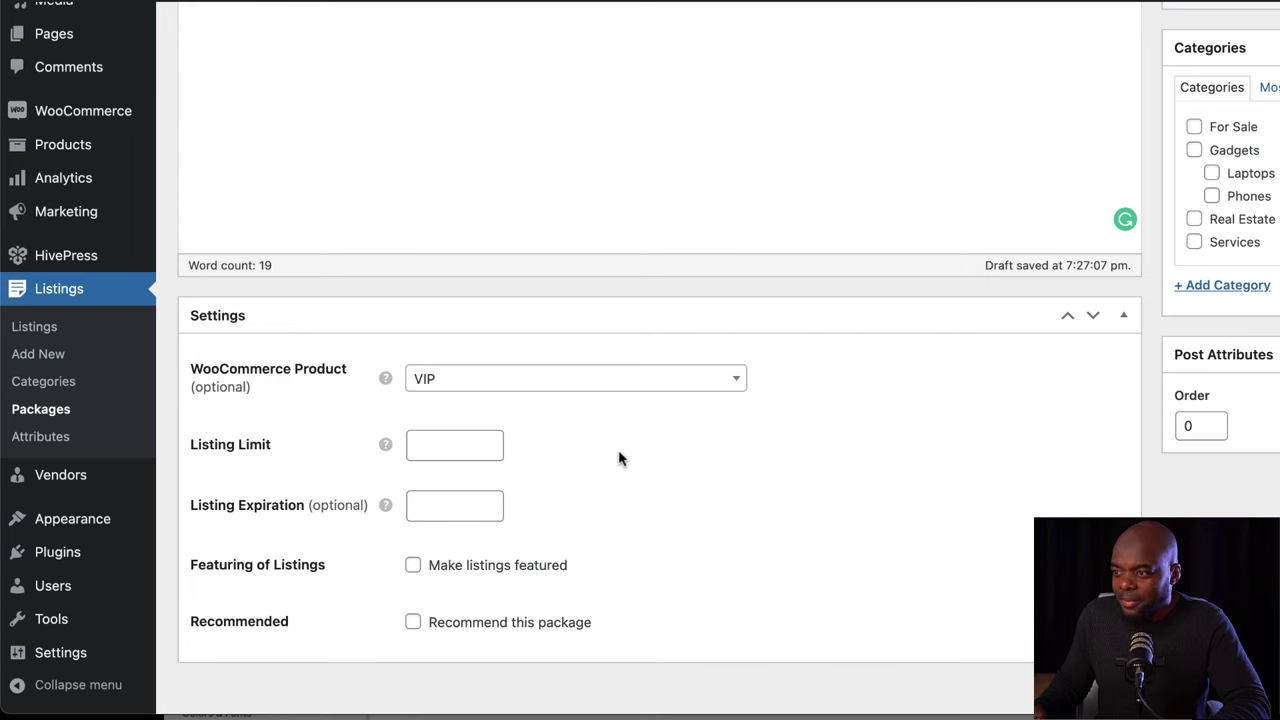
scroll(615, 460, down, 1)
click(428, 418)
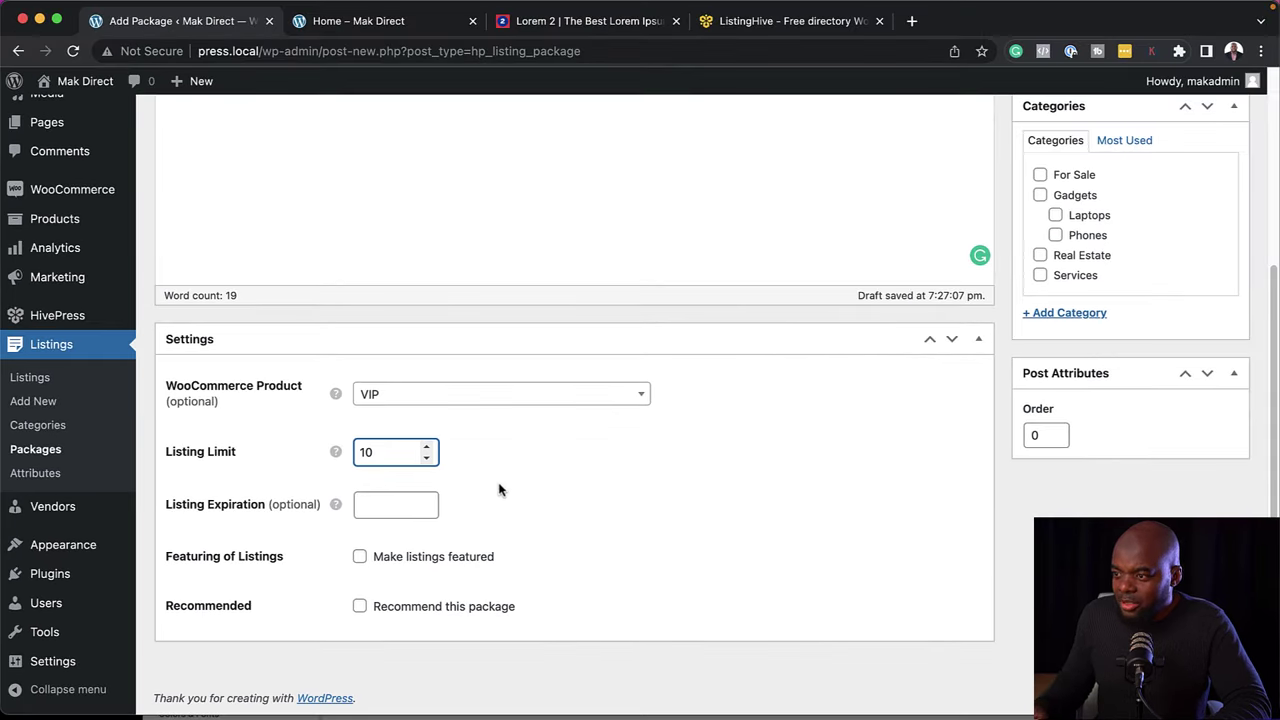
click(368, 504)
click(594, 502)
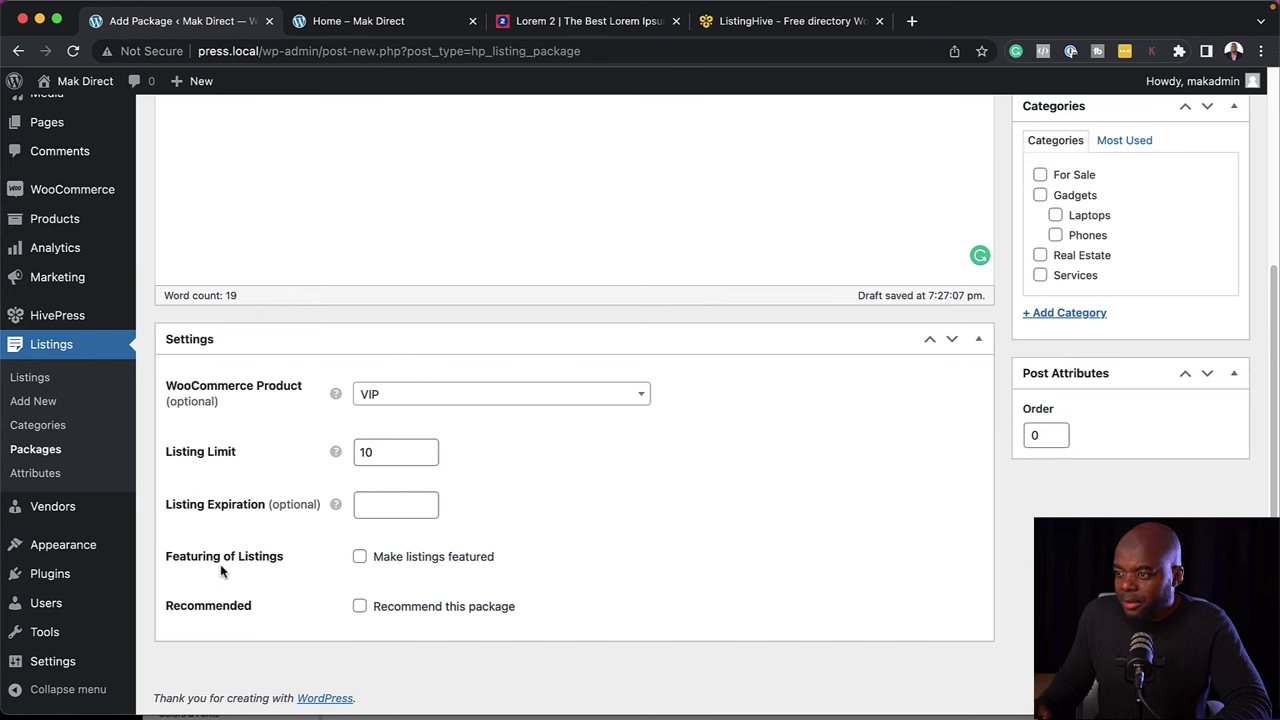
click(360, 557)
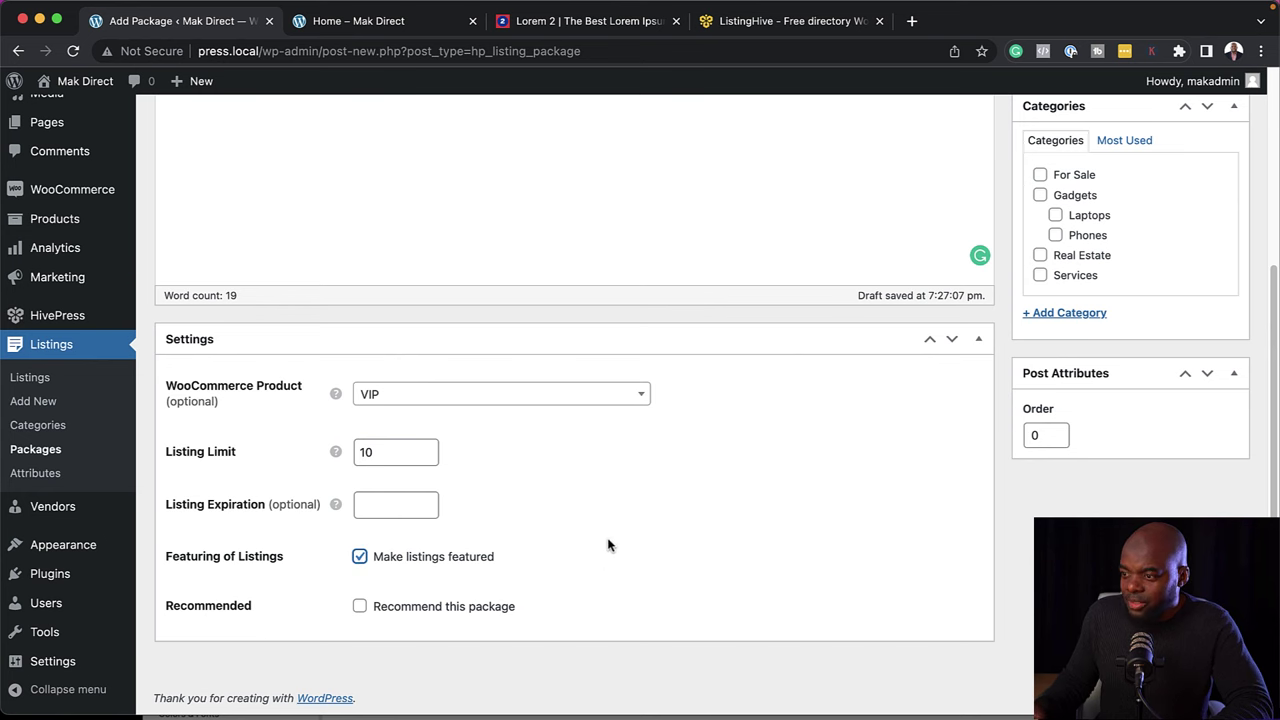
- Assign the VIP Listing package to the Gadgets, Laptops and Phones categories and publish it
scroll(608, 545, up, 2)
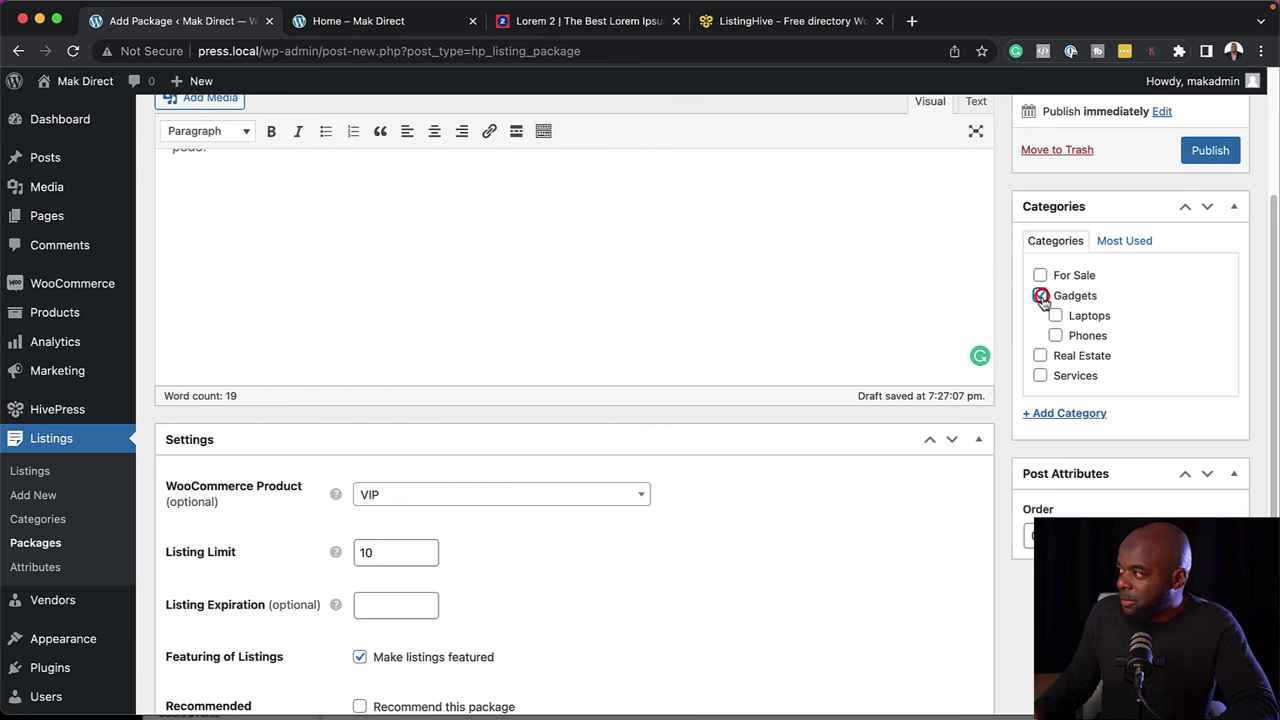
click(1056, 316)
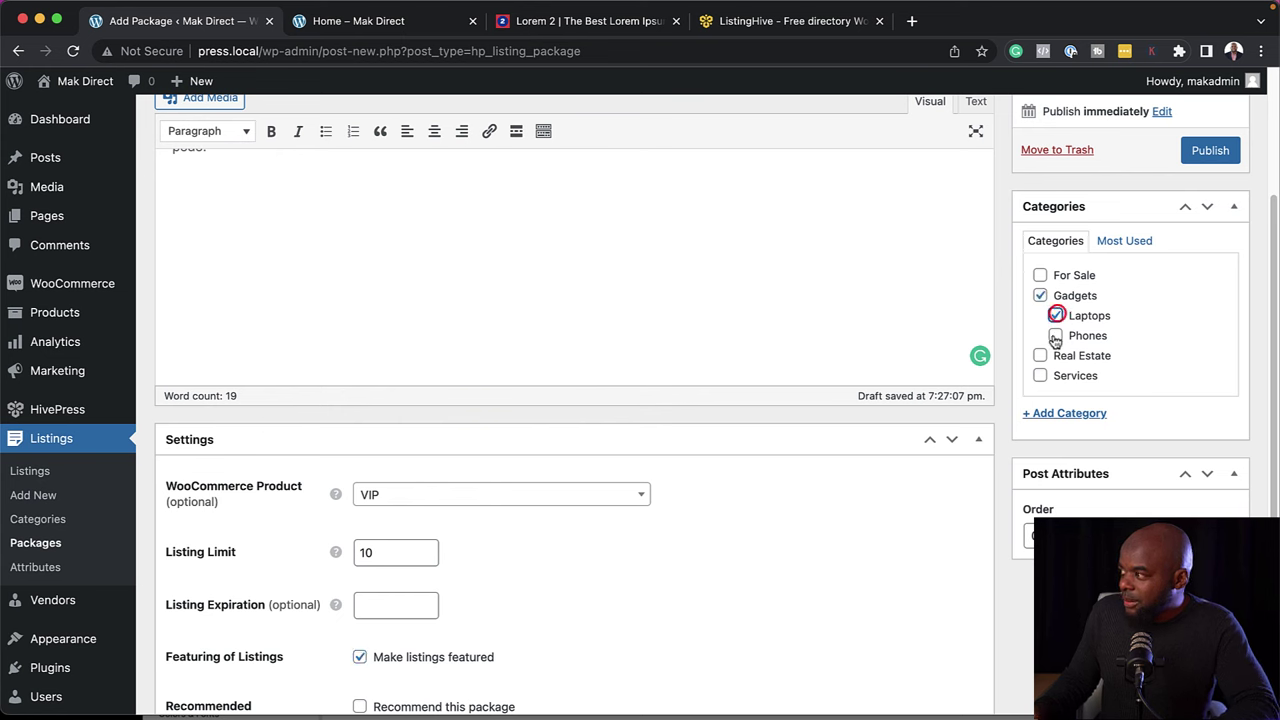
click(1055, 336)
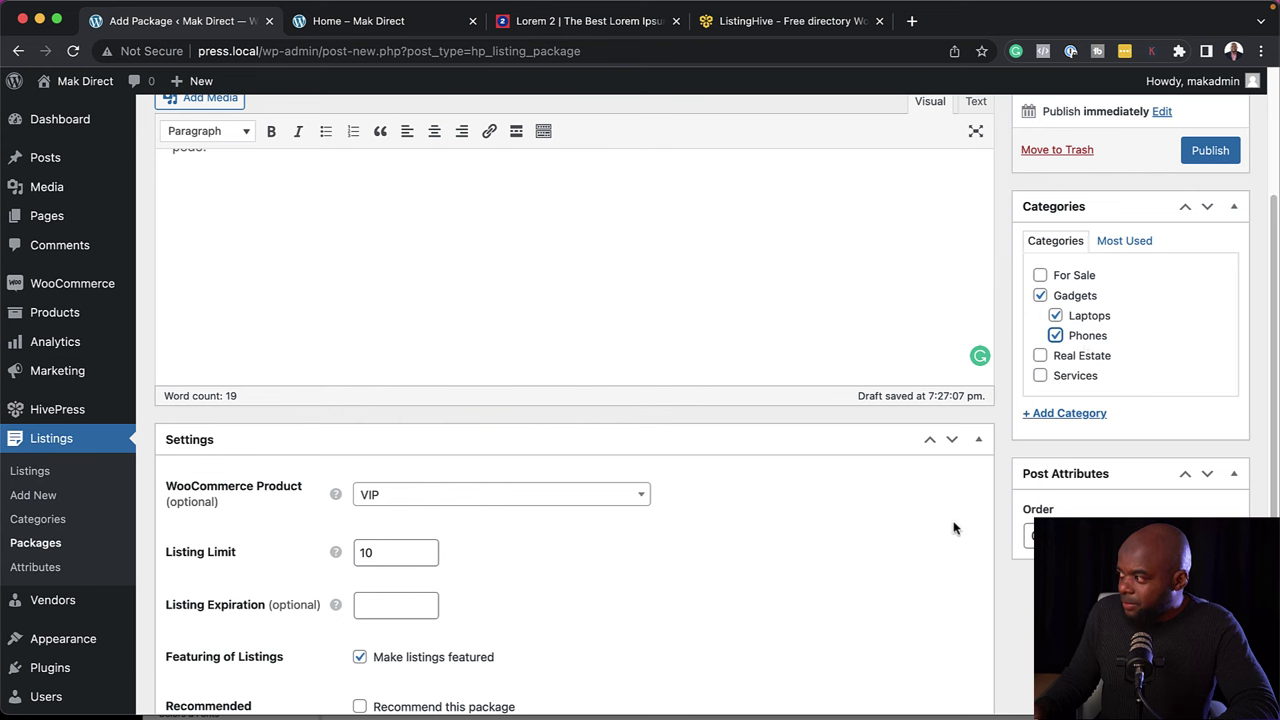
scroll(1130, 460, up, 3)
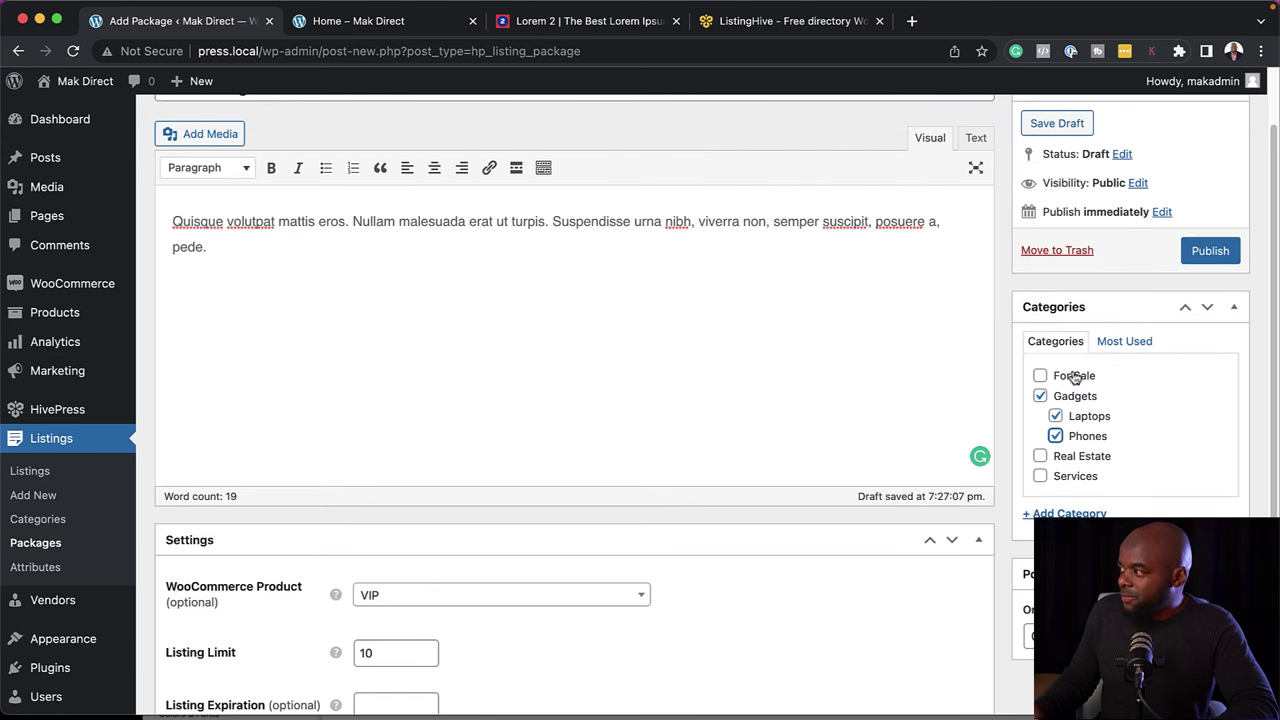
click(1212, 253)
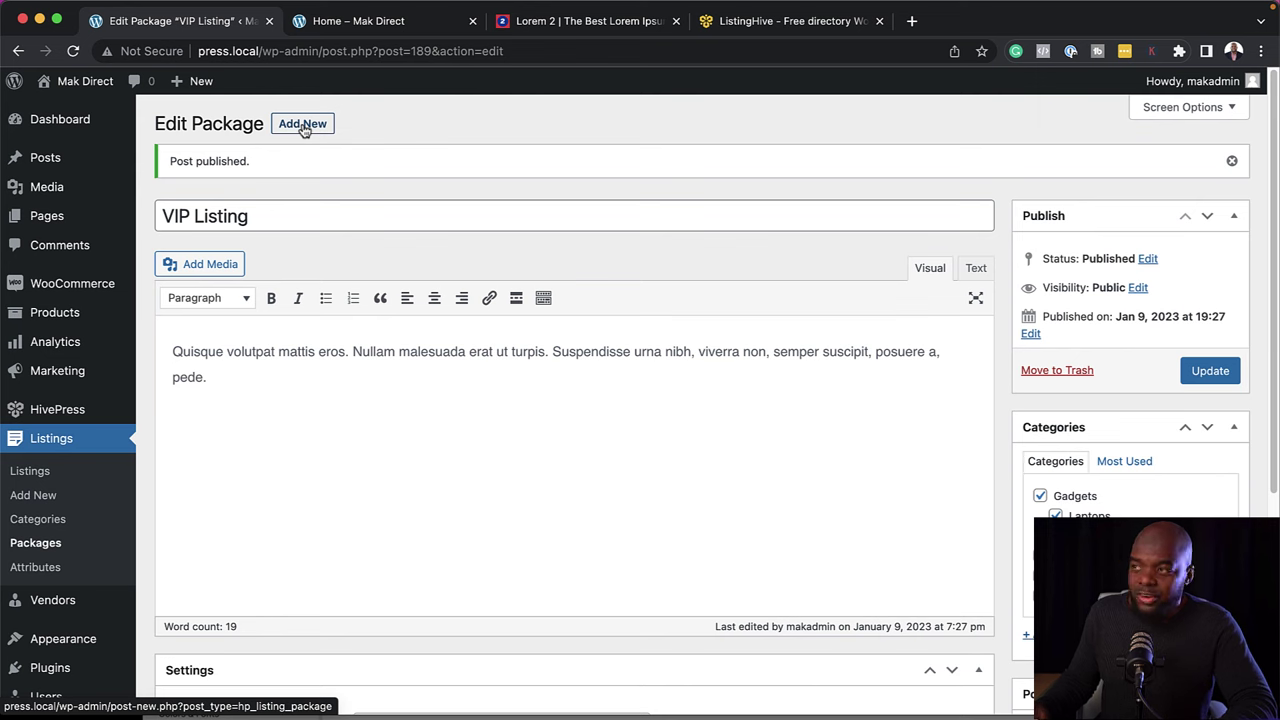
- Add a new listing package titled "Free" with a listing limit of 2 and mark it as recommended
click(303, 126)
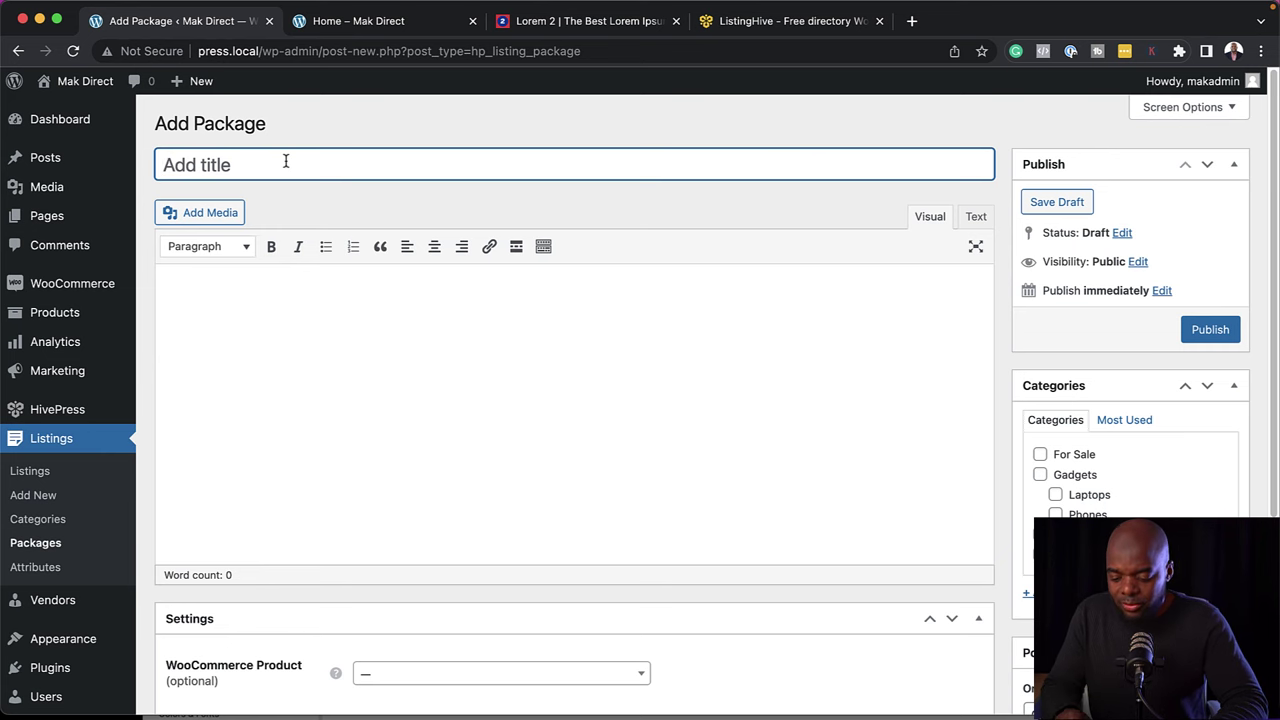
text(Free)
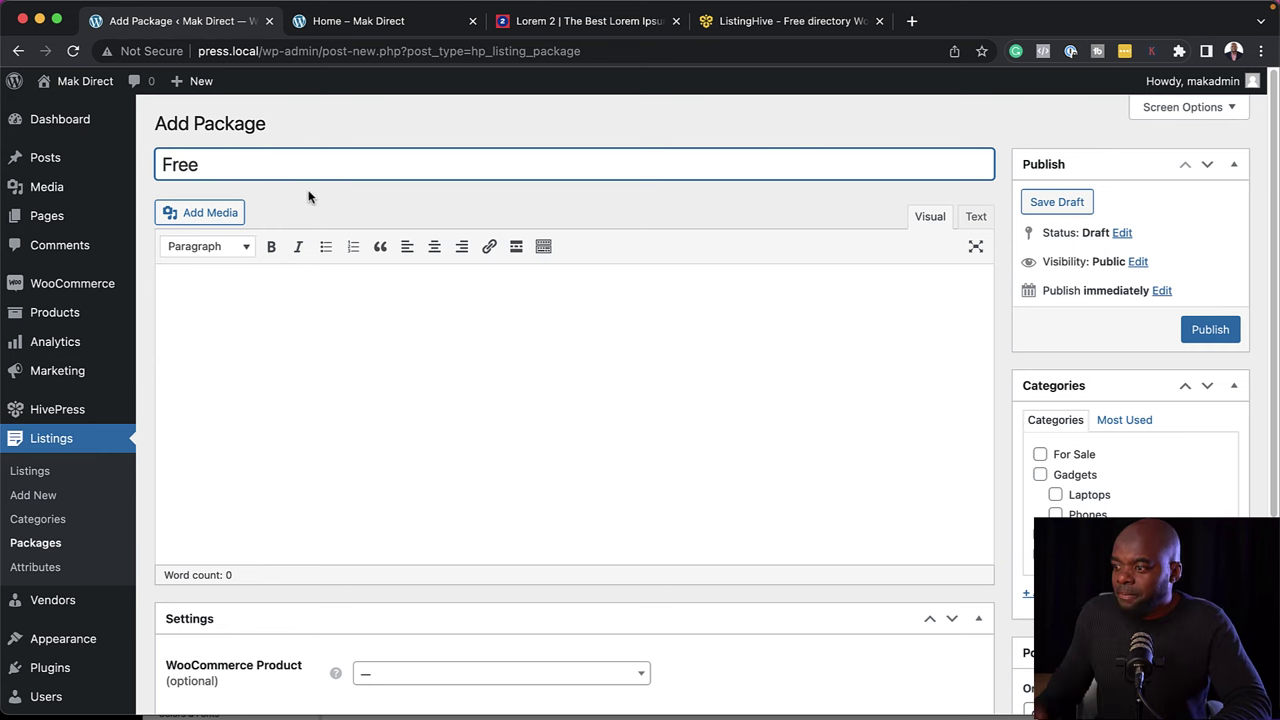
scroll(387, 455, down, 3)
click(387, 455)
text(2)
click(360, 606)
- Assign the Free package to the Gadgets, Laptops and Phones categories and publish it
scroll(843, 566, up, 5)
click(1040, 474)
click(1056, 494)
click(1055, 514)
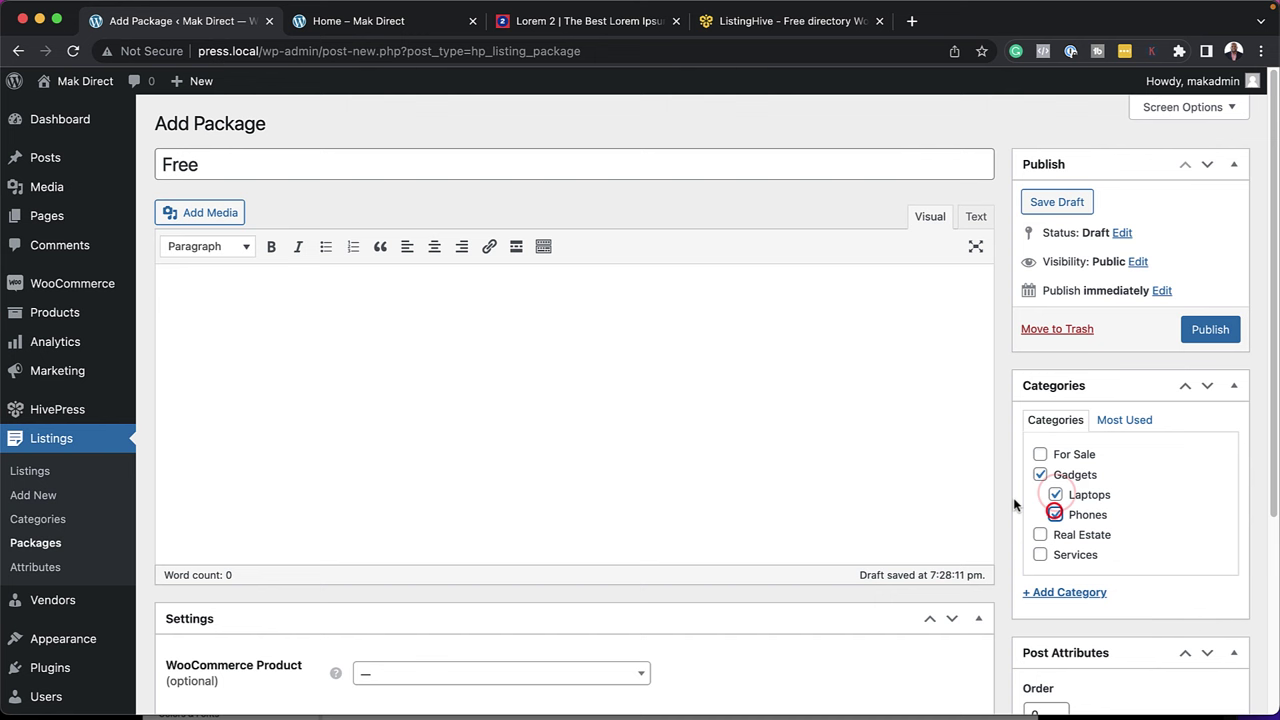
click(1221, 333)
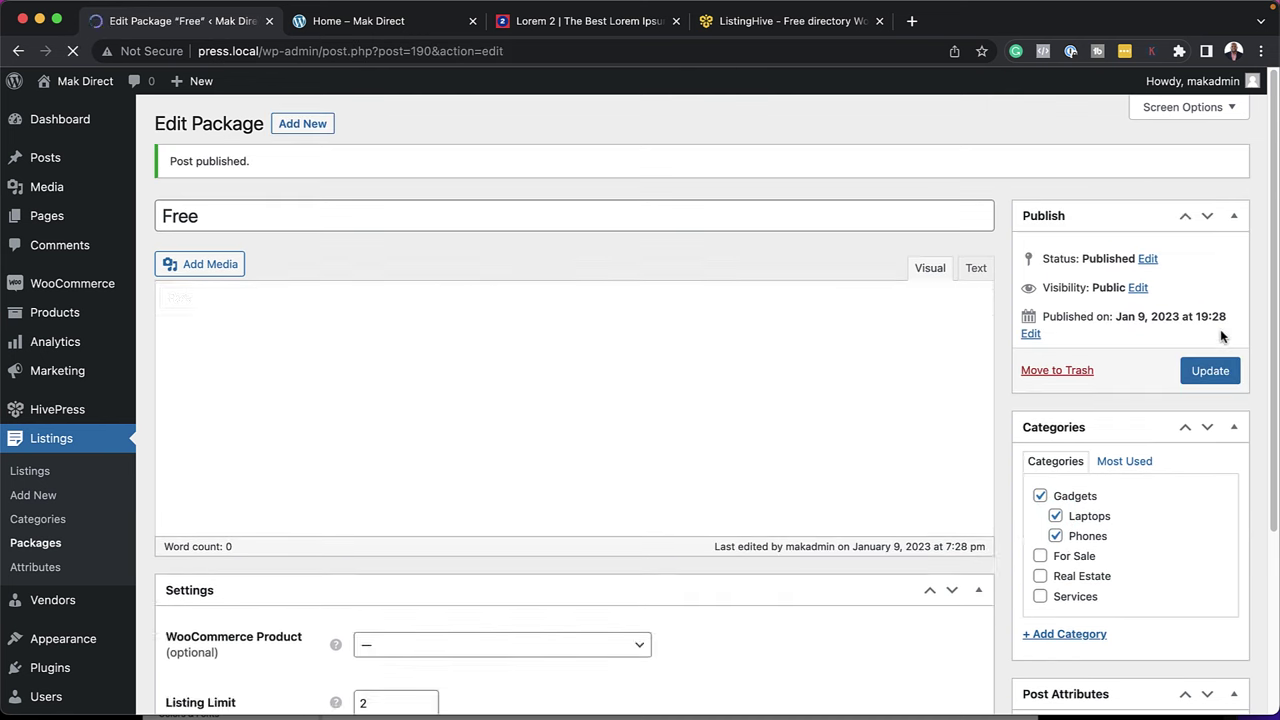
- Reload the site's front end, start adding a listing, and review the packages offered for selection
click(380, 22)
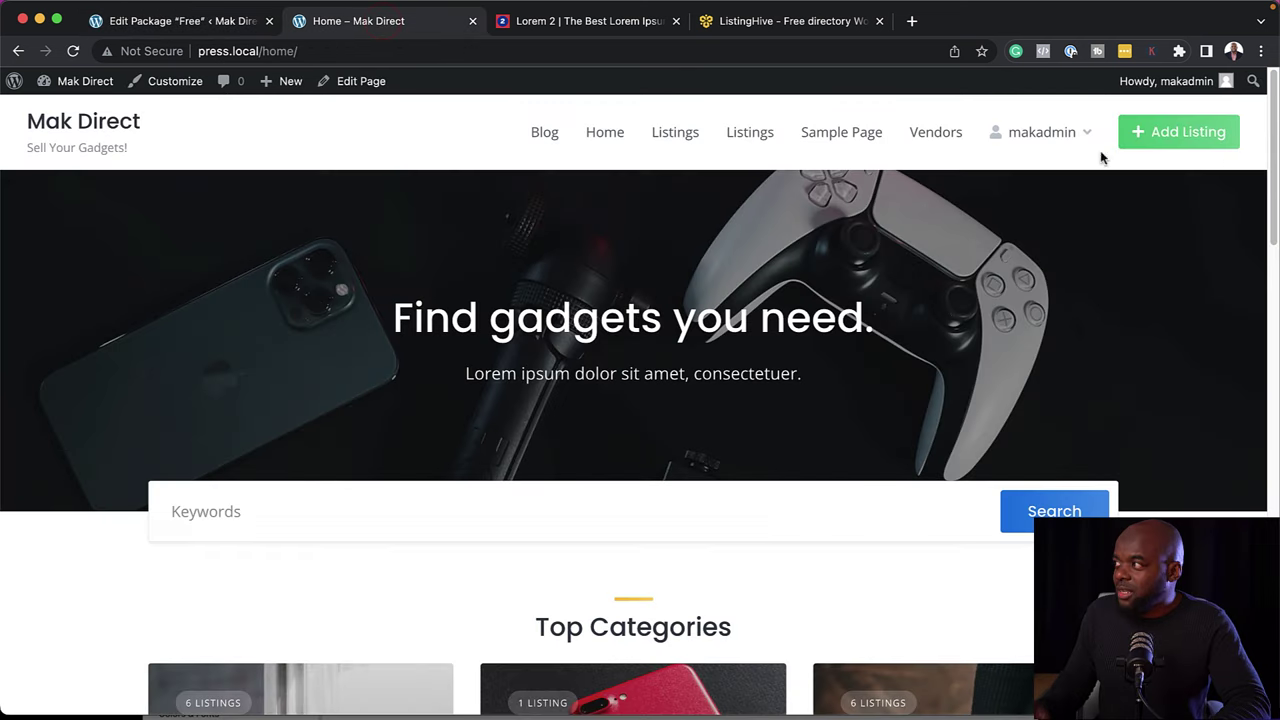
click(72, 51)
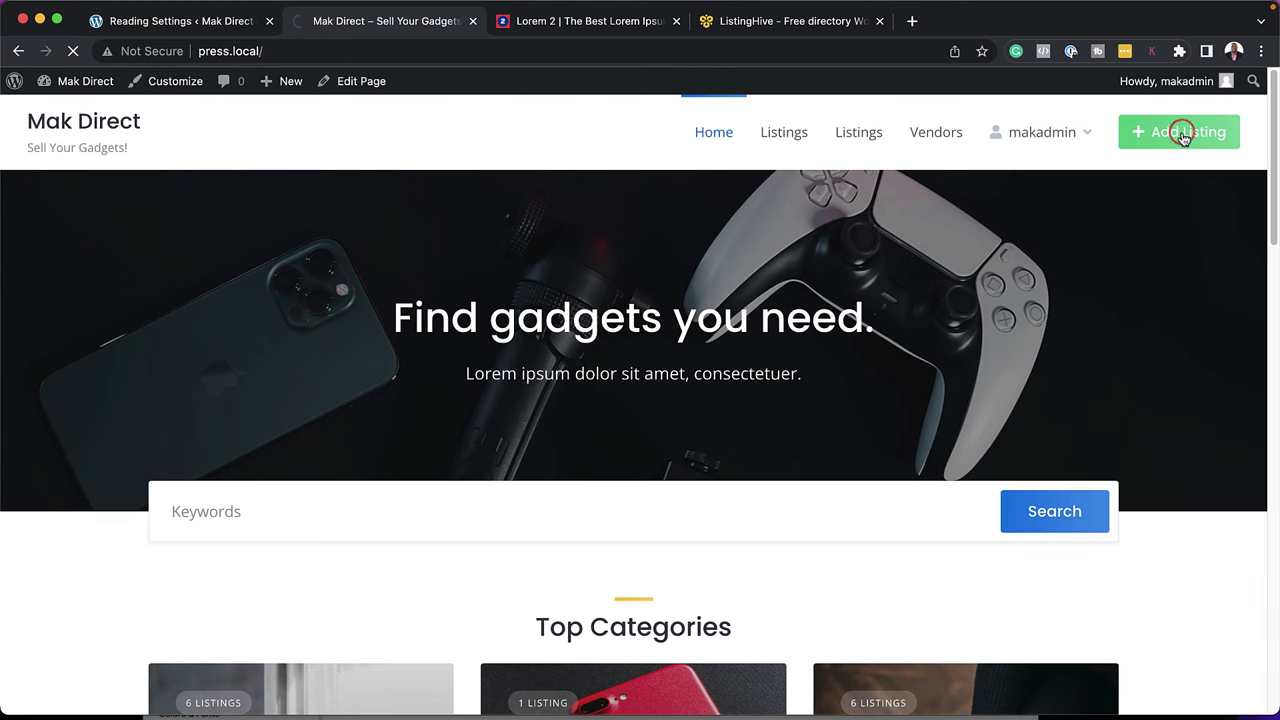
click(1183, 137)
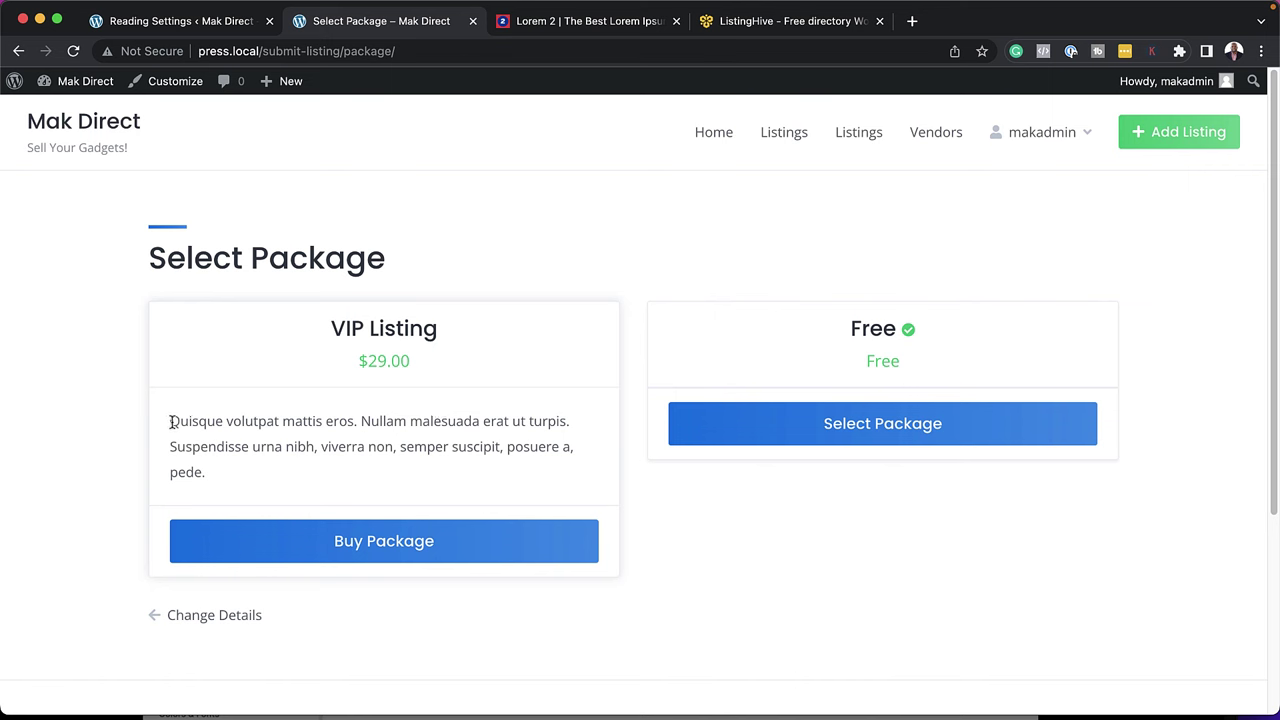
drag(171, 424, 267, 487)
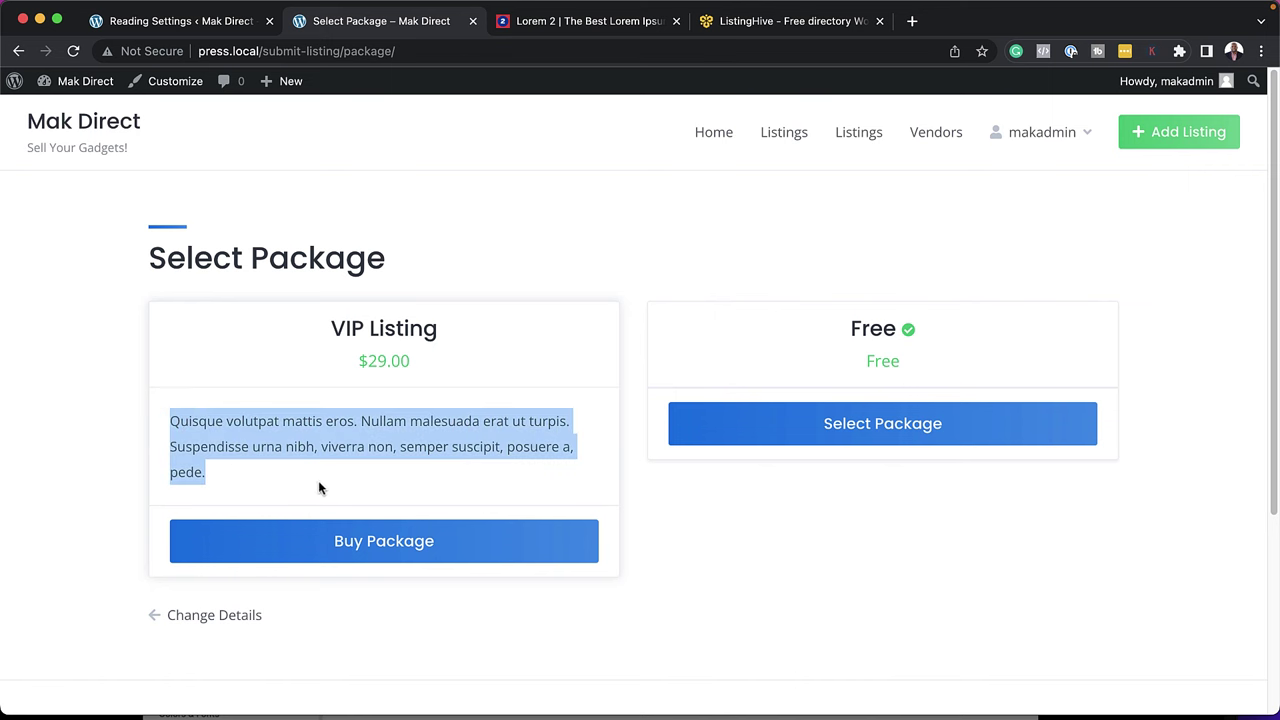
click(258, 474)
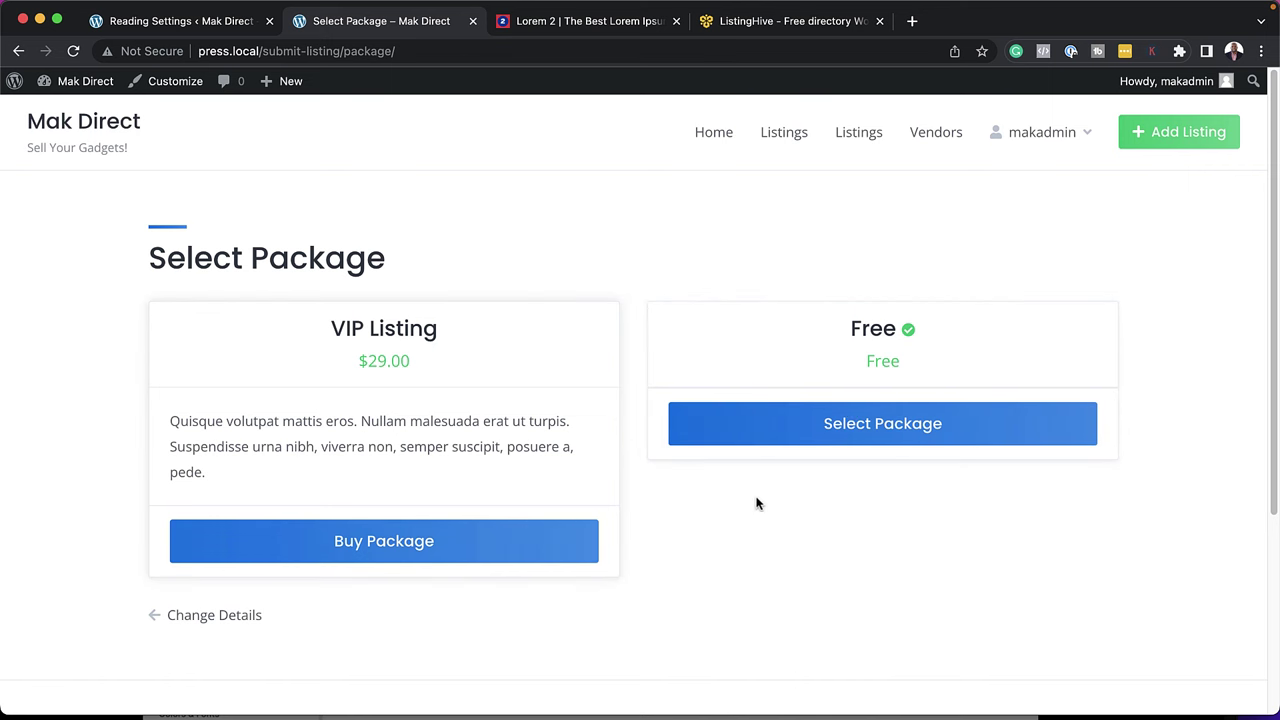
- Choose the Free package for the new listing and set the listing's category to Phones
click(868, 430)
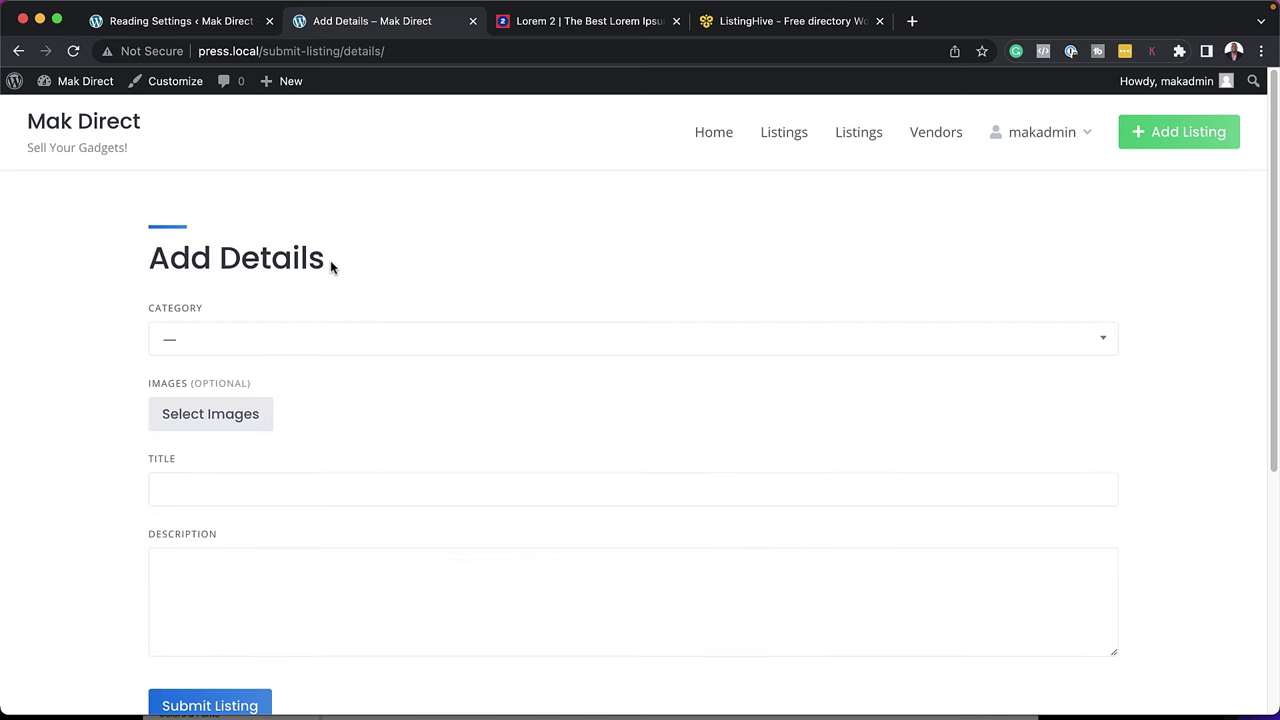
click(235, 342)
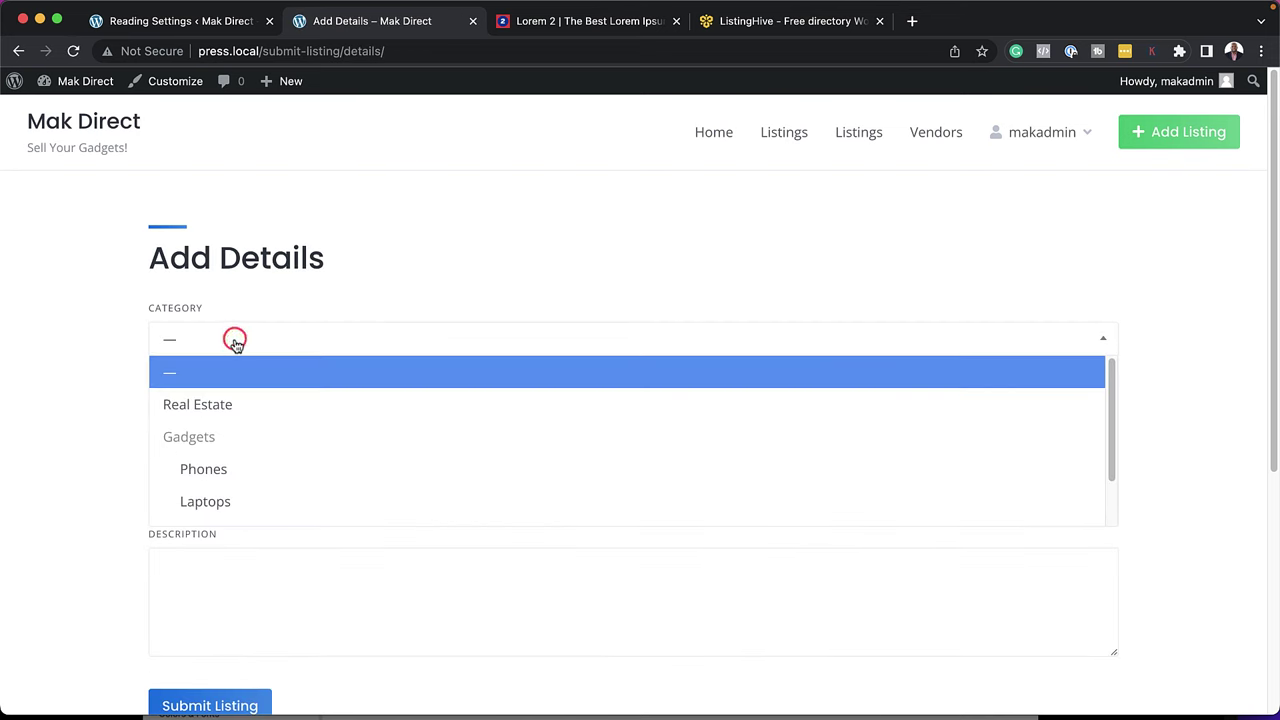
scroll(330, 435, down, 2)
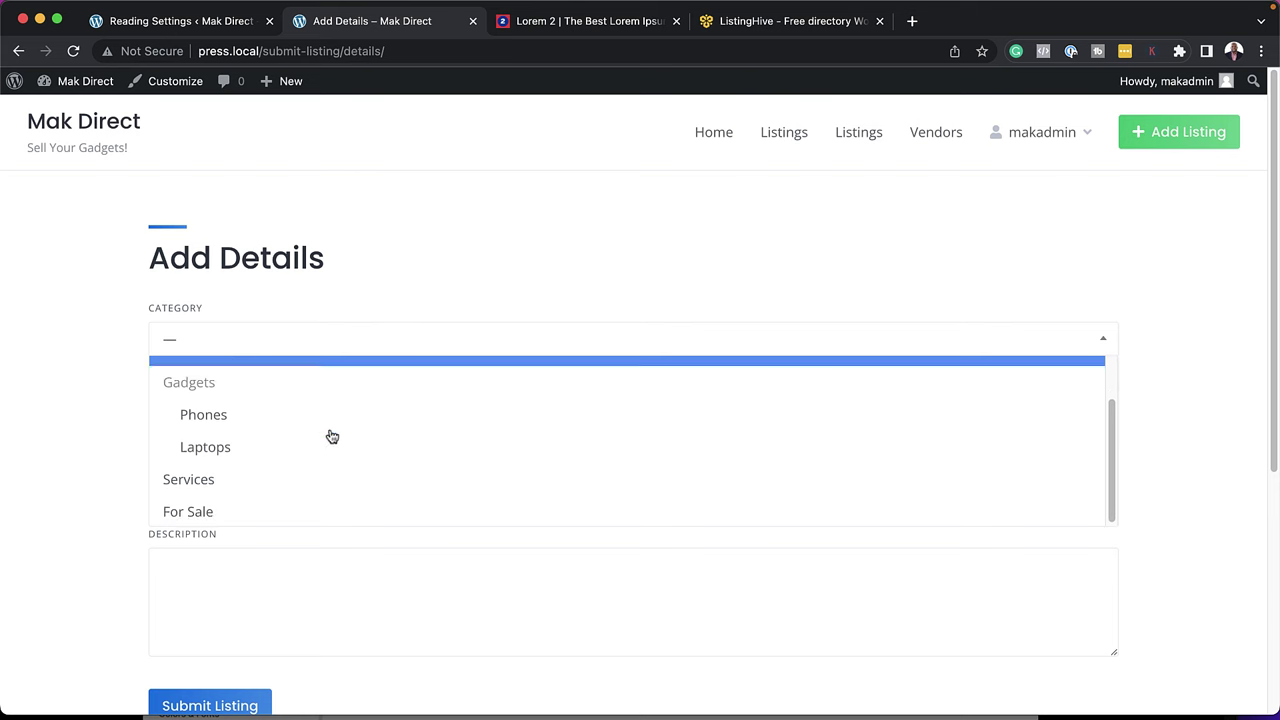
click(239, 418)
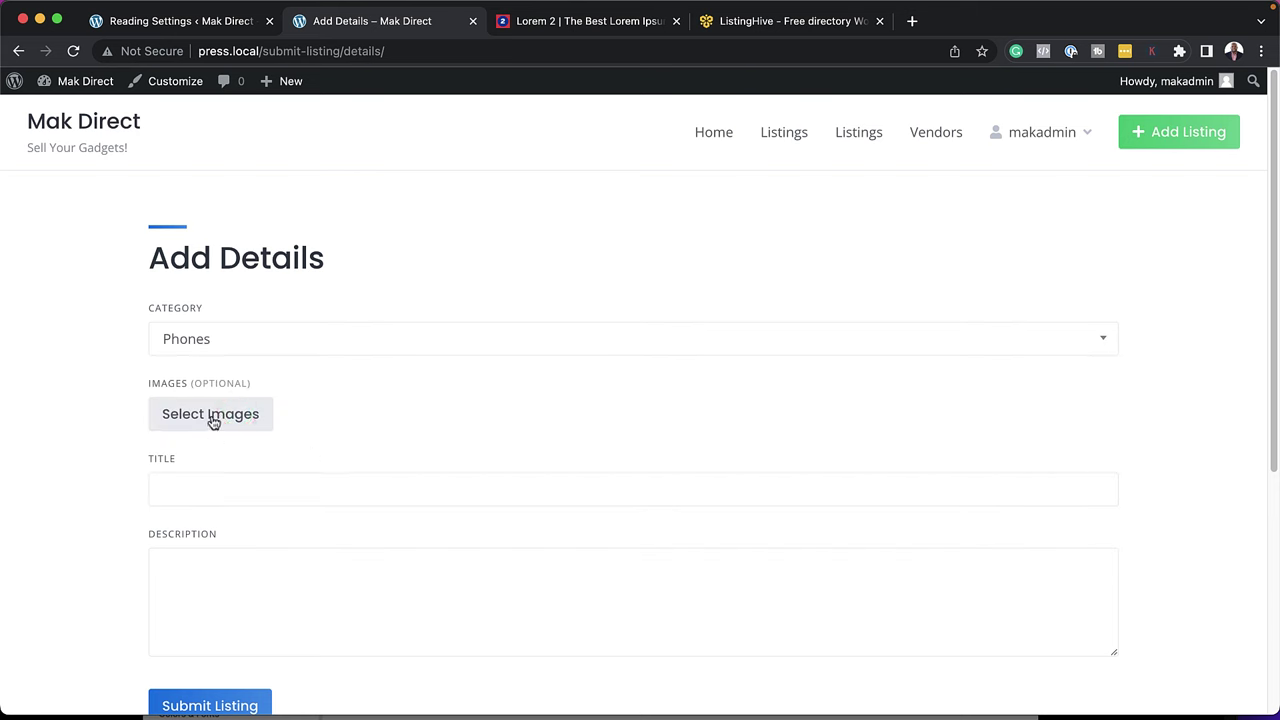
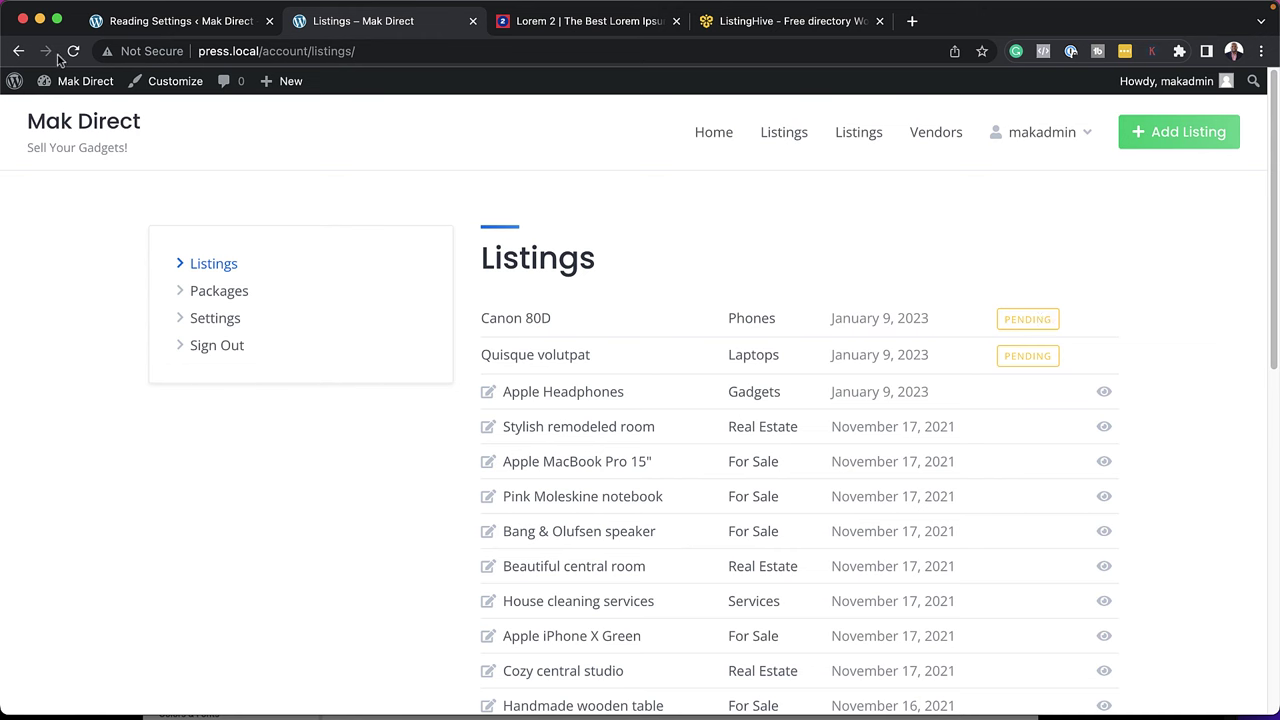
- Open the pending Canon 80D listing in the WordPress admin and publish it
click(187, 23)
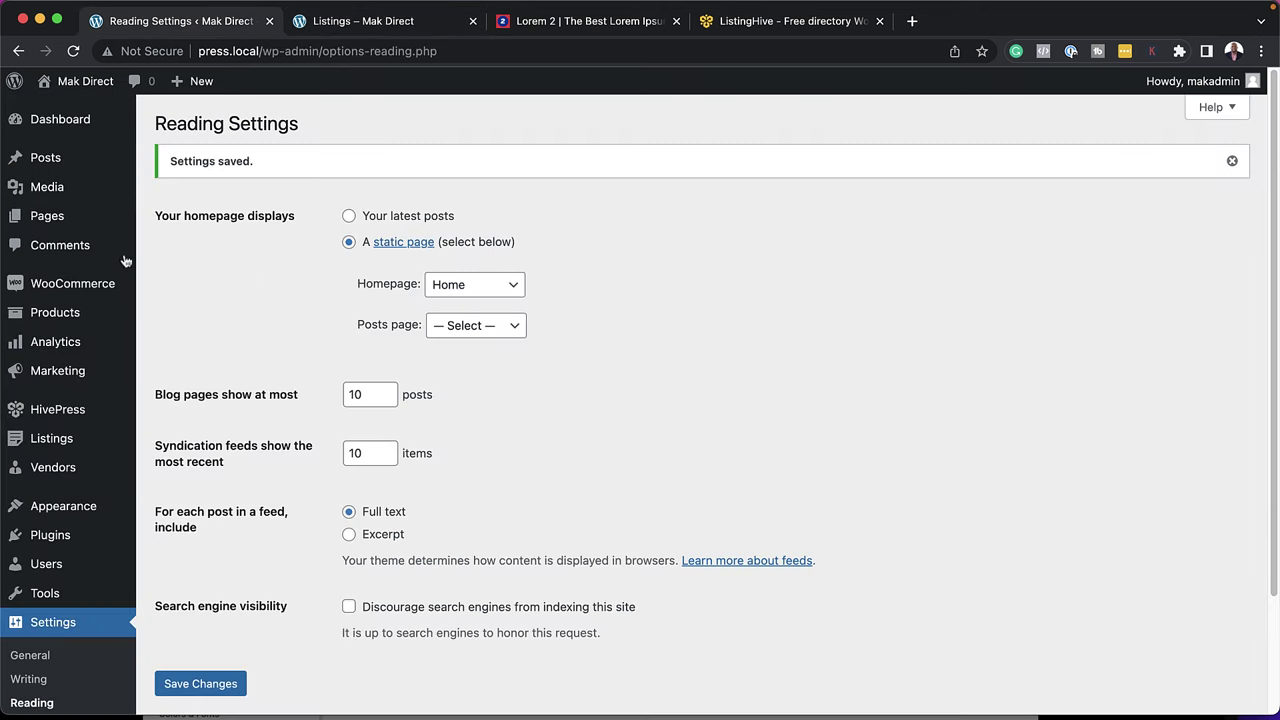
mouse_move(71, 443)
click(184, 449)
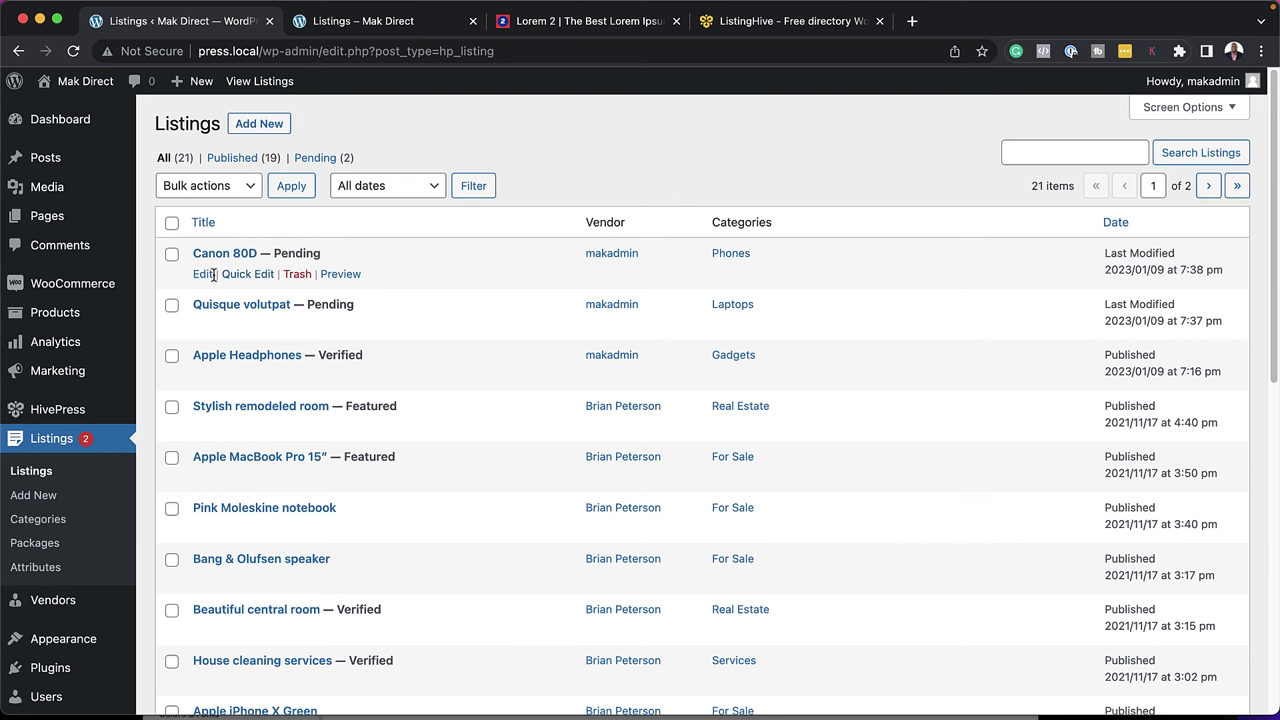
click(203, 274)
click(1208, 384)
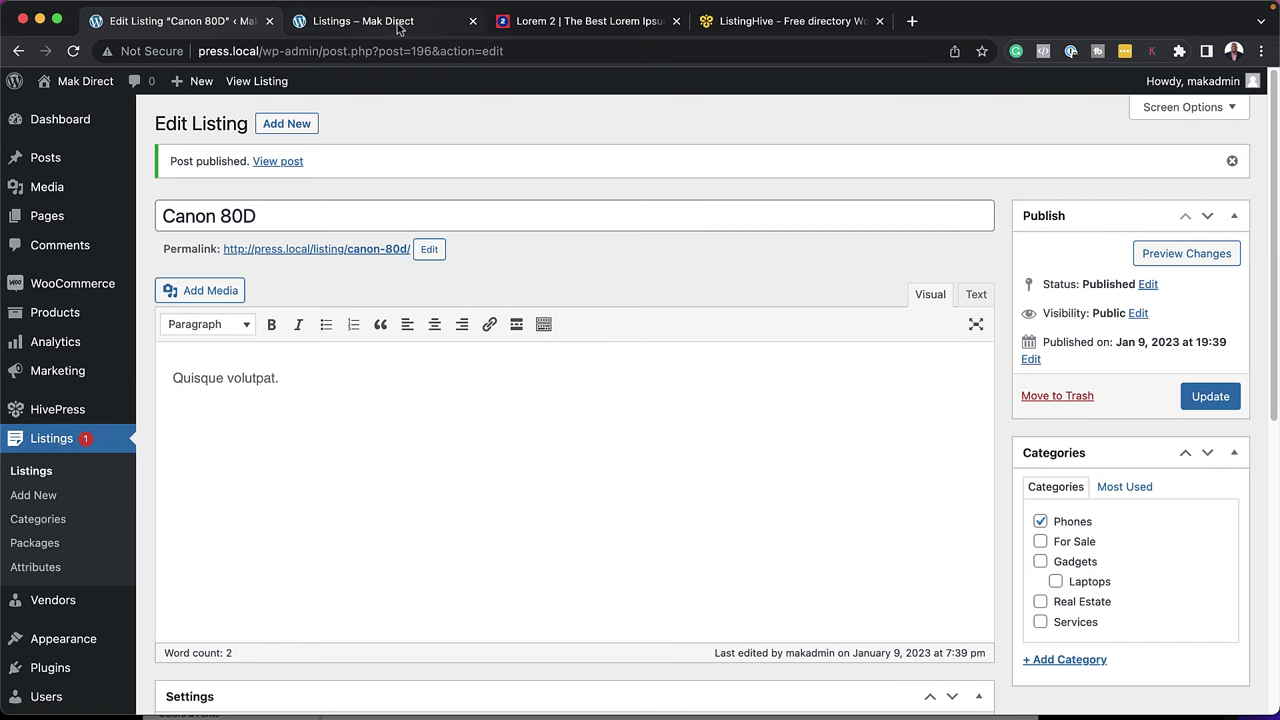
- Check the Canon 80D listing in the front-end account listings and in the homepage's Recent Listings section
click(398, 22)
click(74, 51)
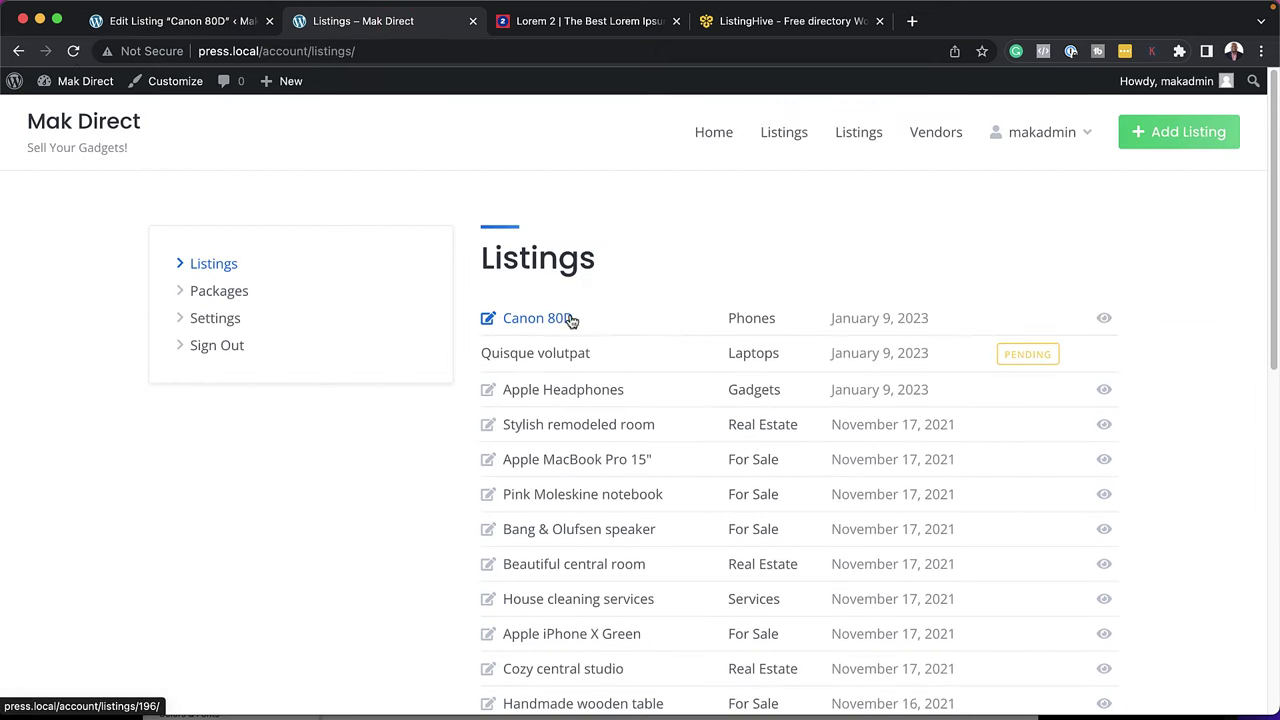
click(711, 134)
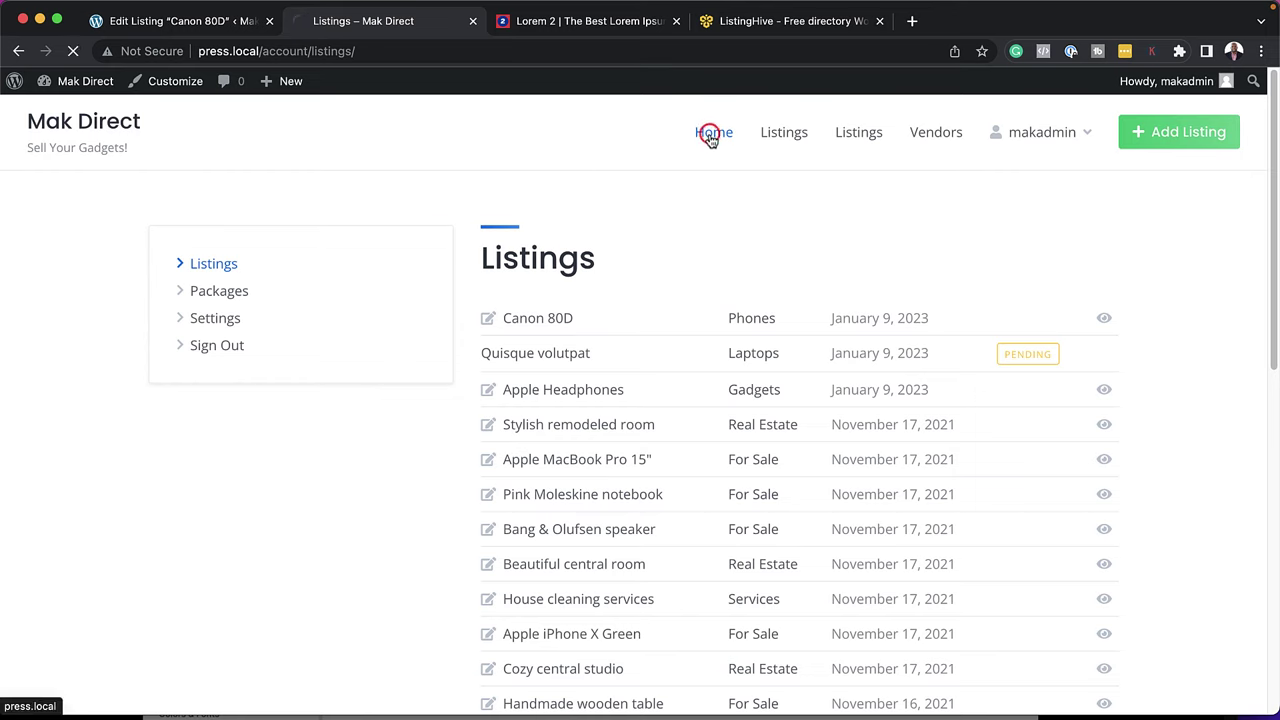
scroll(407, 491, down, 1)
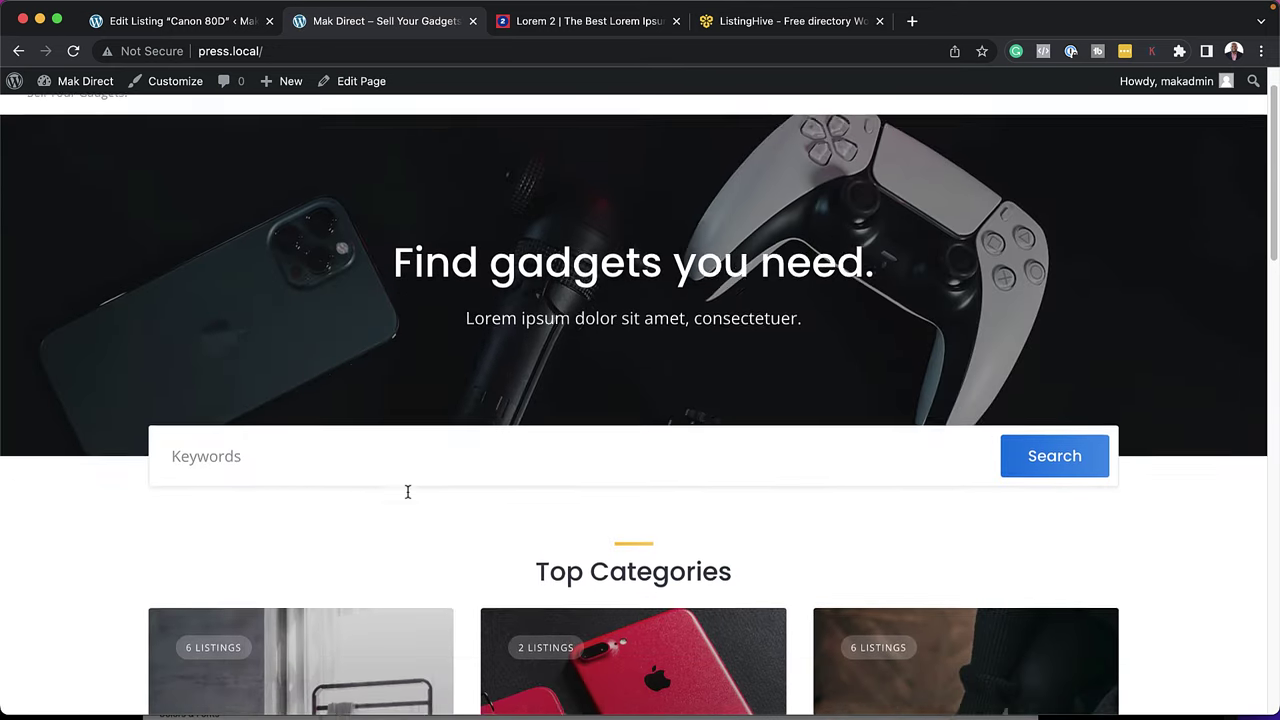
scroll(407, 491, down, 10)
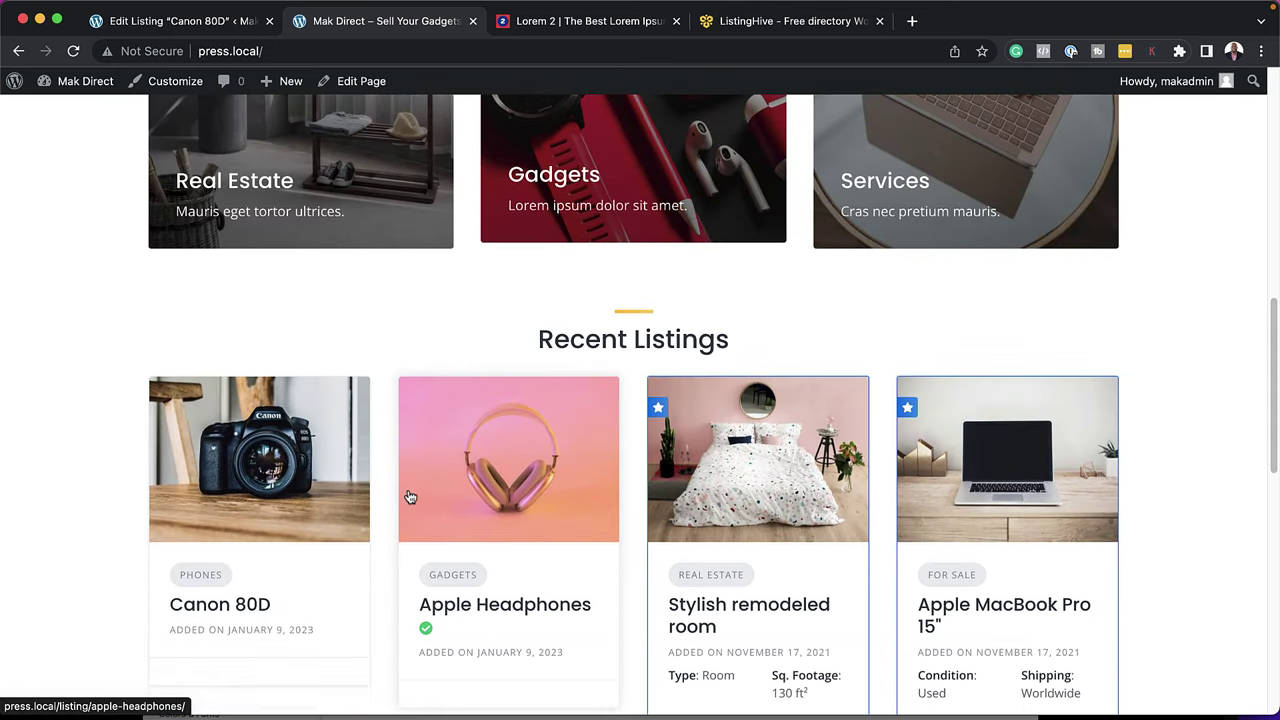
- Return to the WordPress admin and browse the themes HivePress offers
key(super+1)
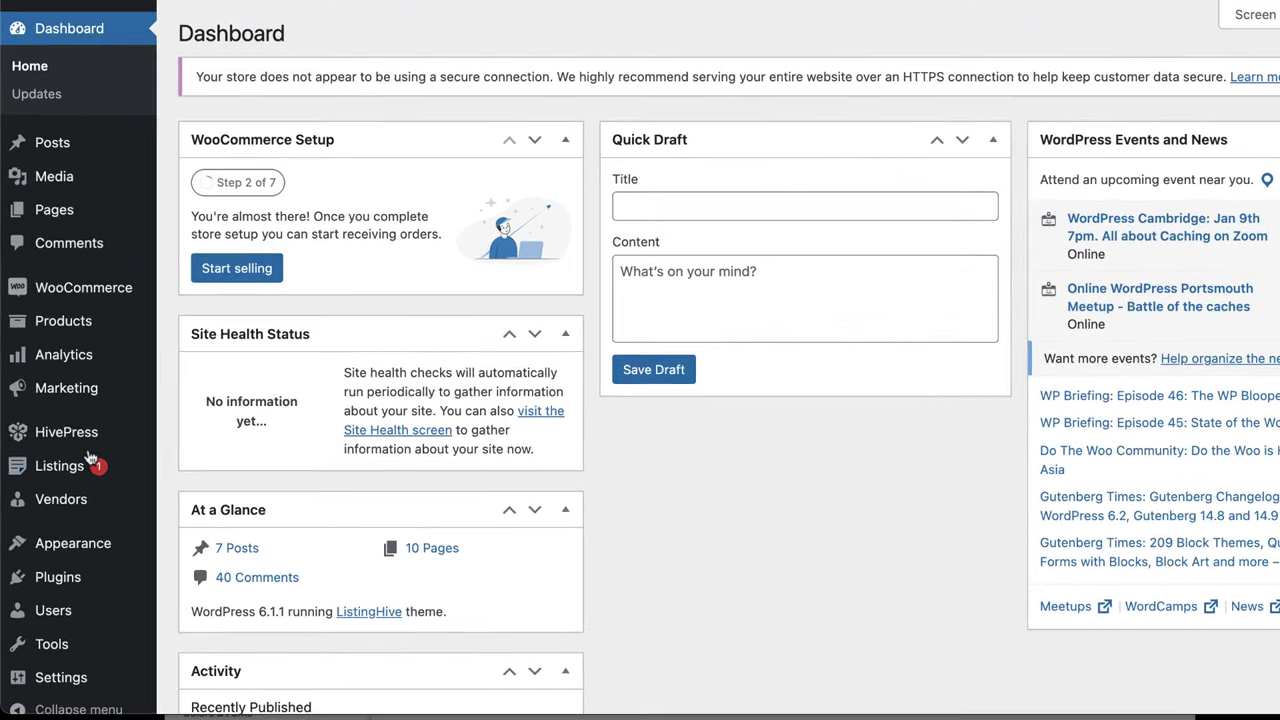
mouse_move(70, 473)
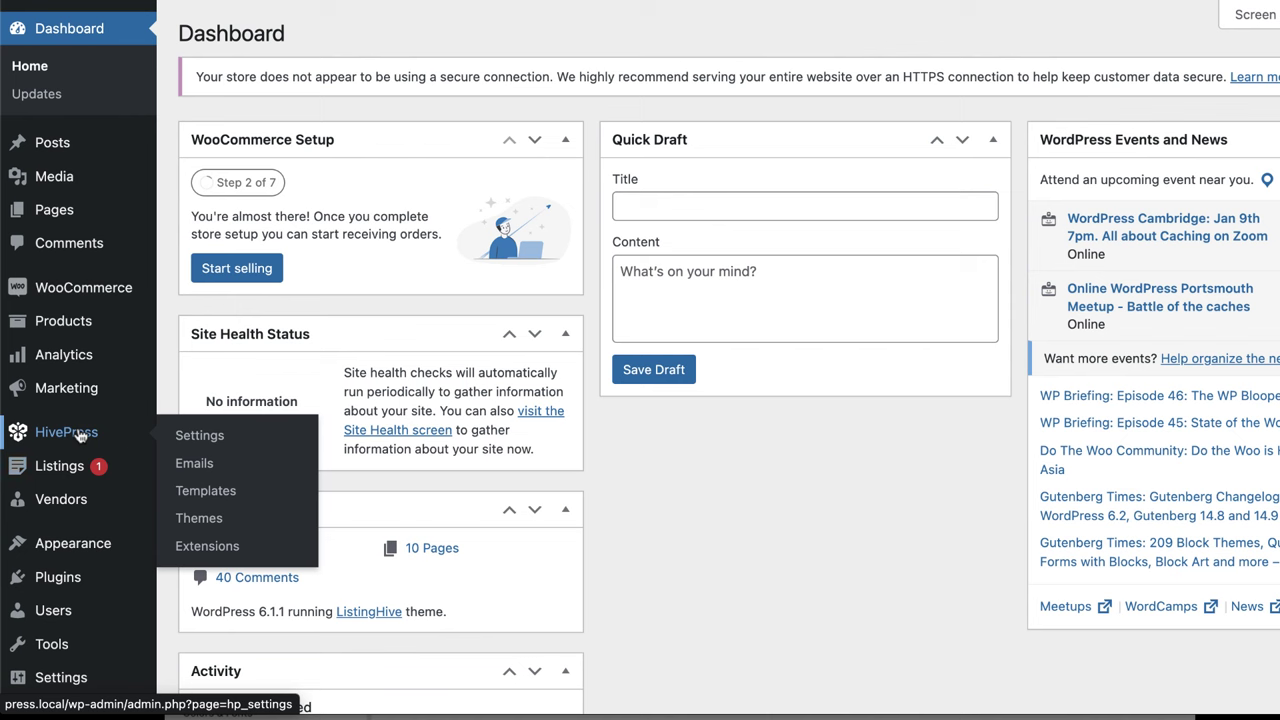
click(218, 522)
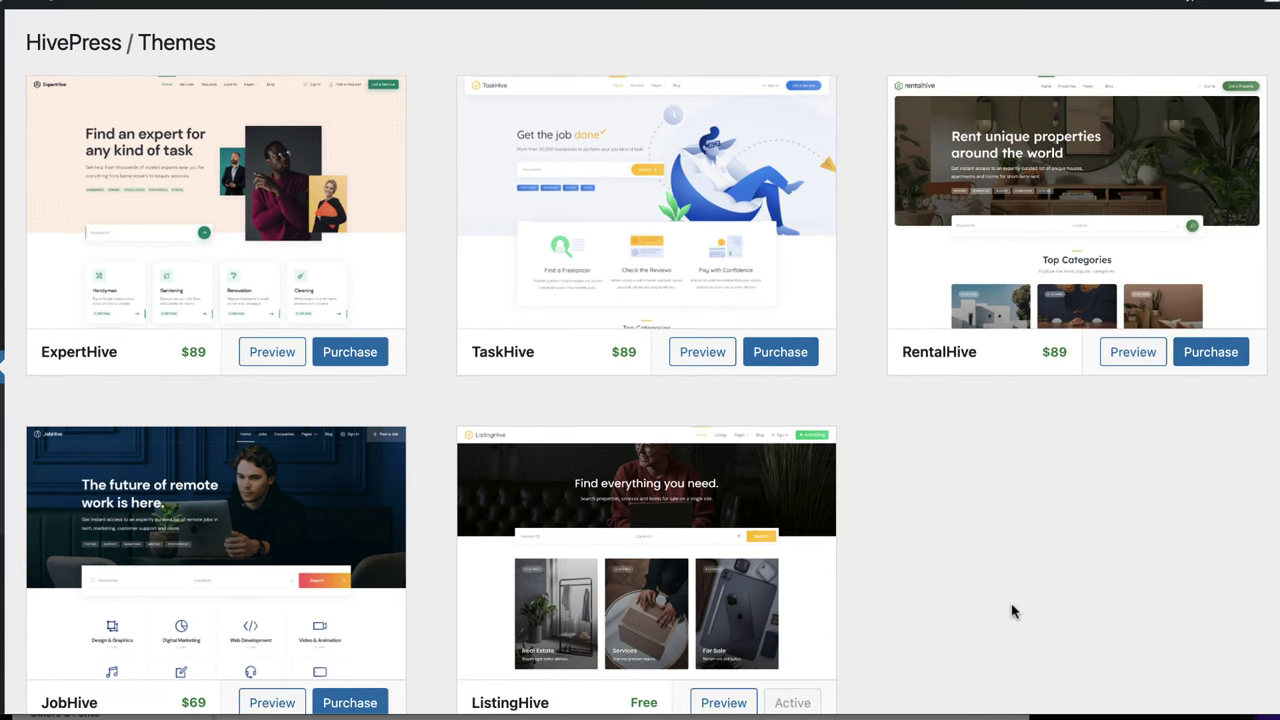
scroll(1011, 608, down, 2)
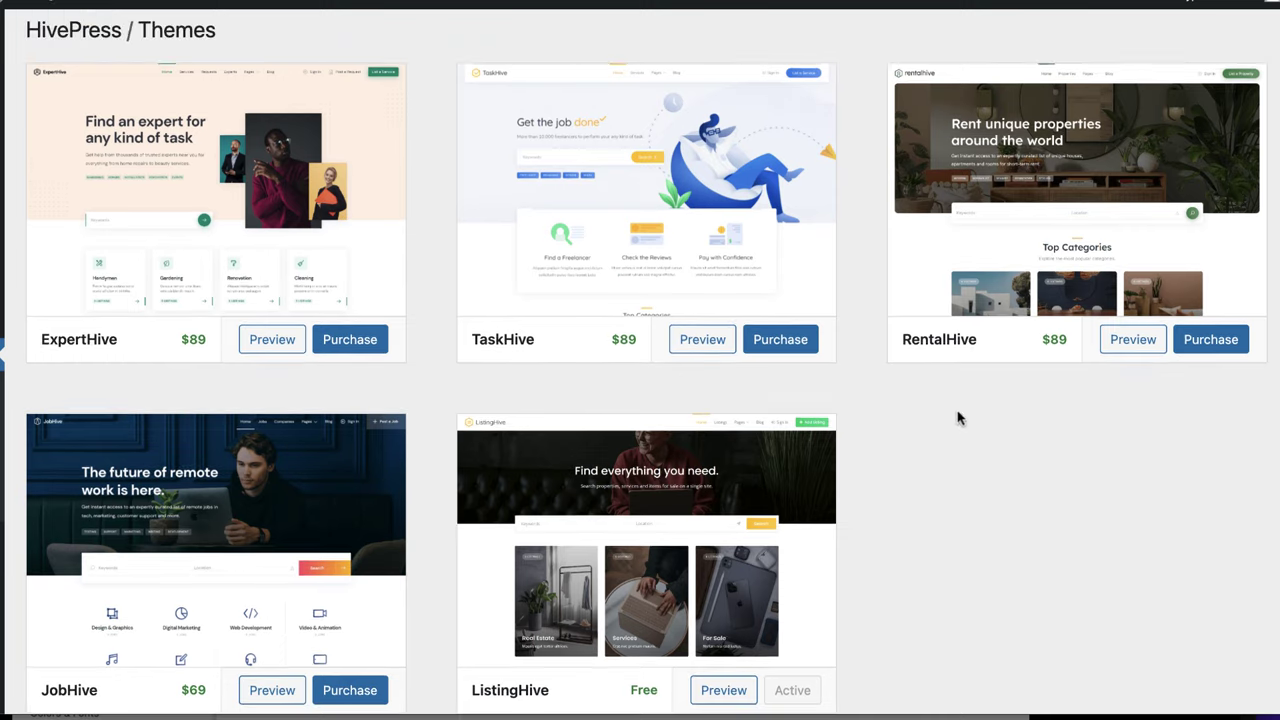
- Preview the RentalHive theme demo and look through its homepage sections, including the Top Properties carousel
click(1140, 341)
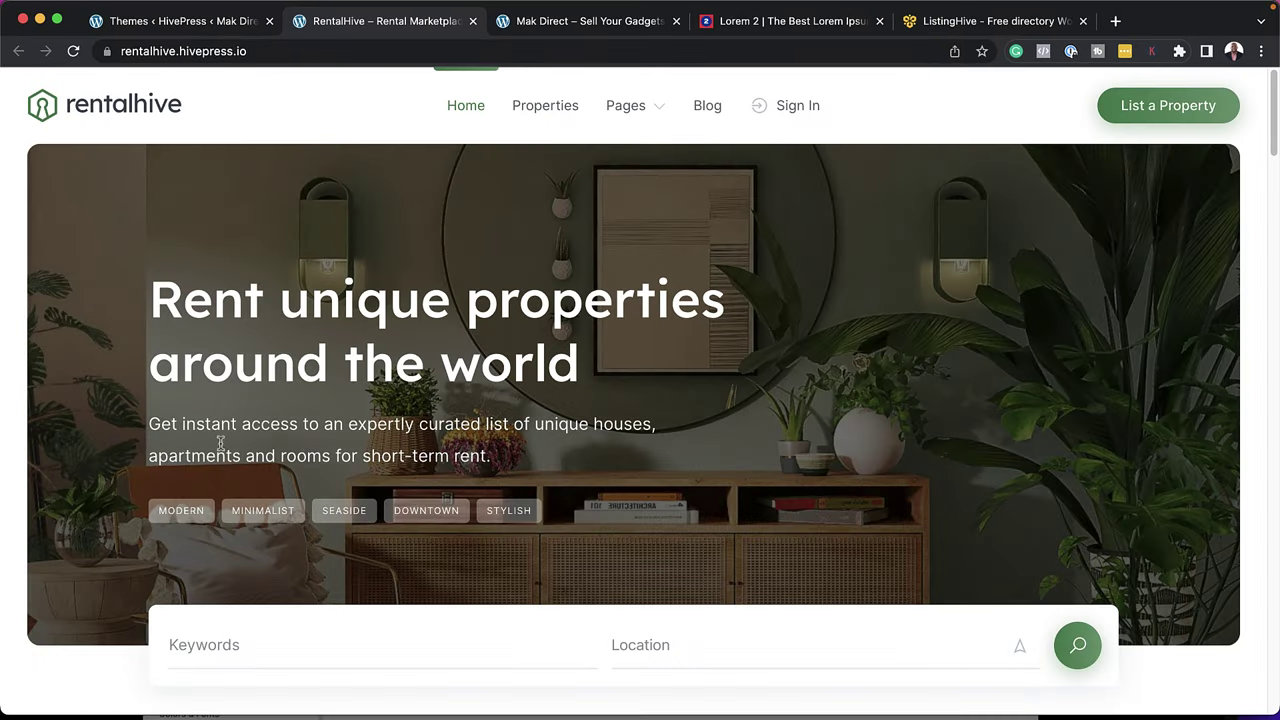
scroll(955, 383, down, 10)
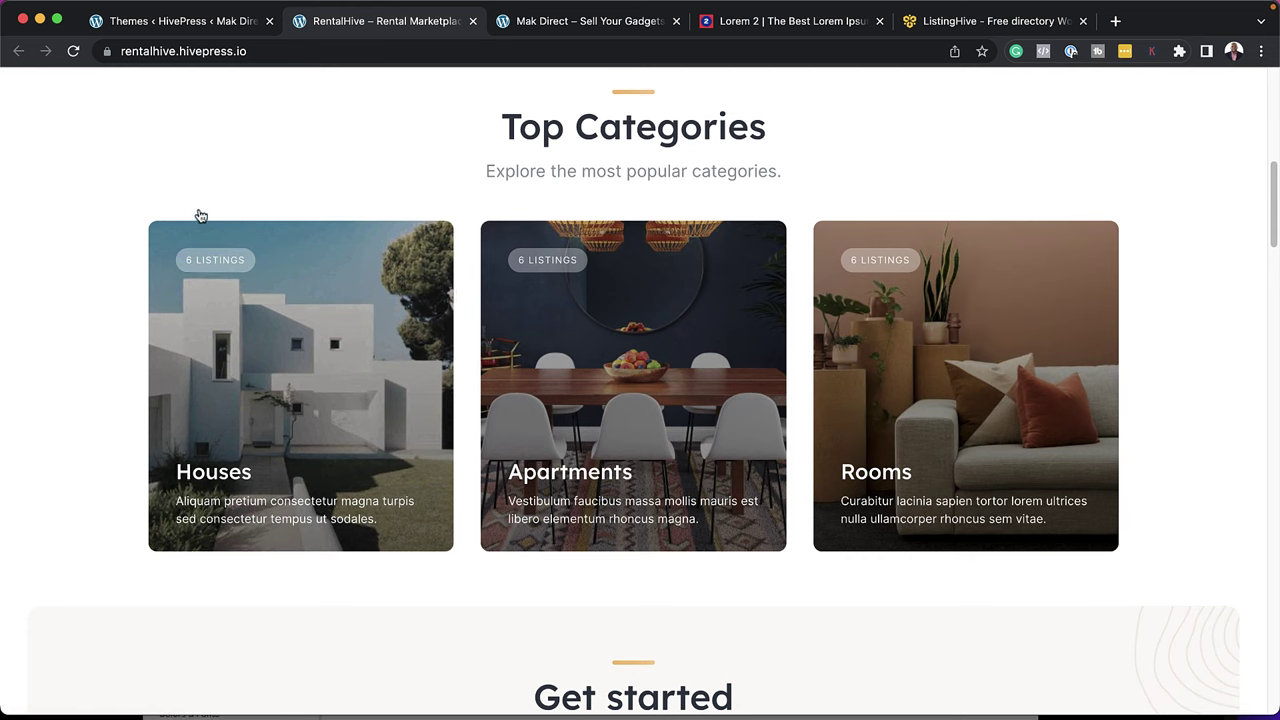
scroll(53, 456, down, 8)
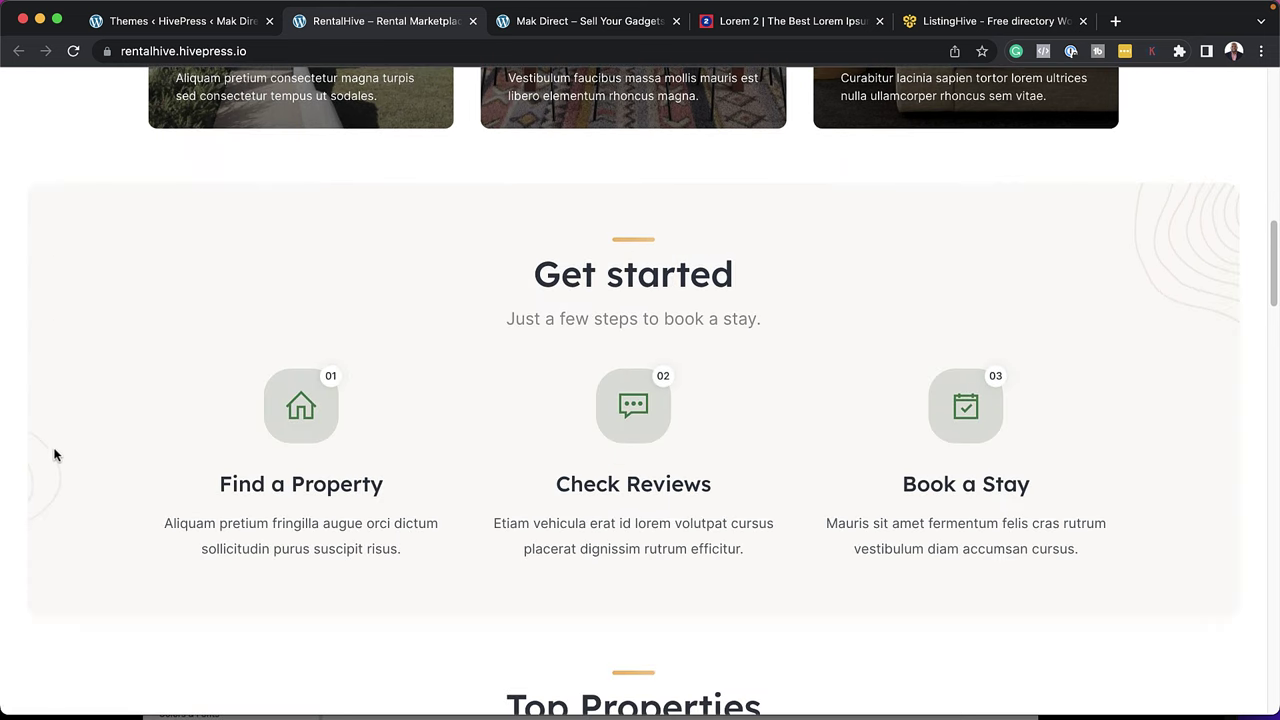
scroll(55, 455, down, 2)
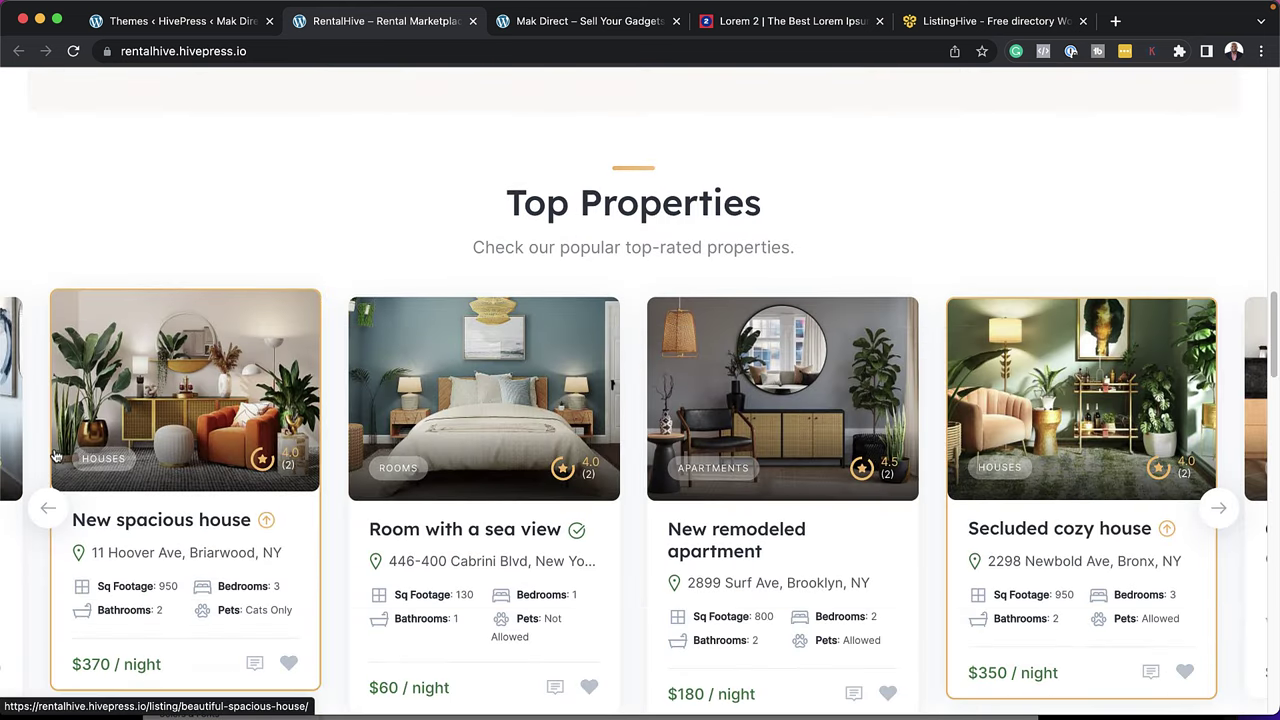
scroll(55, 455, down, 1)
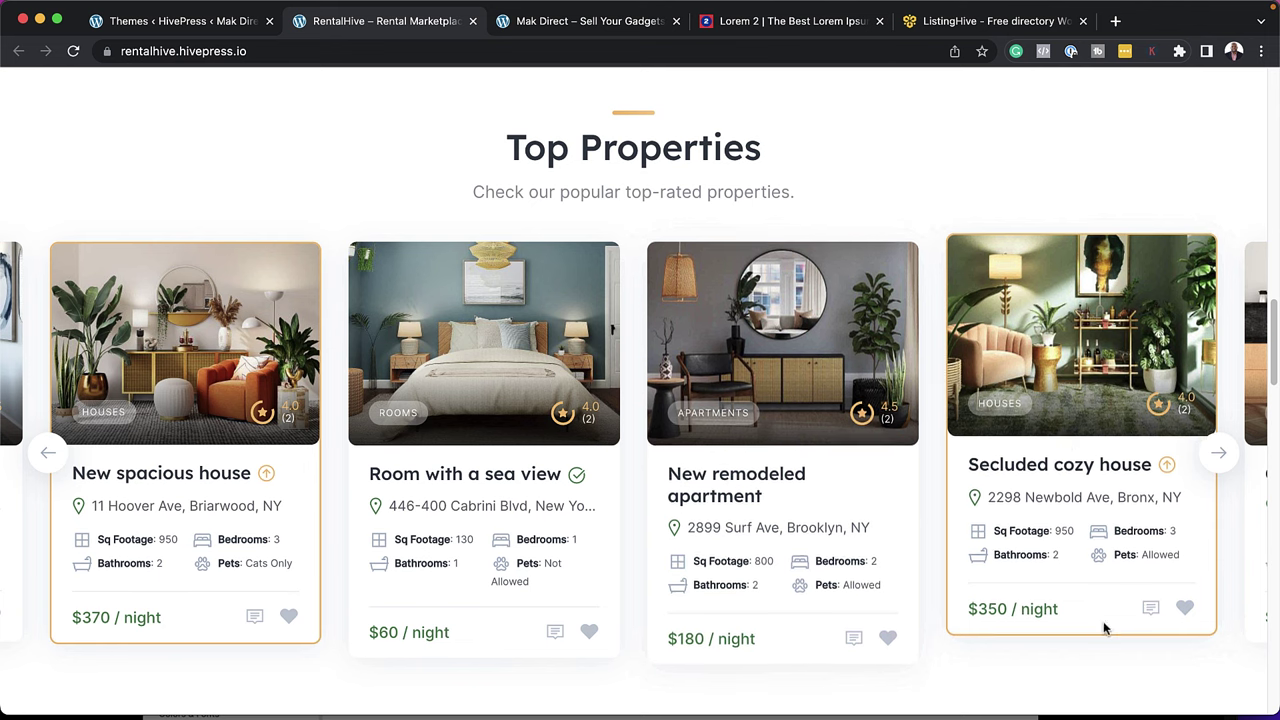
click(1221, 456)
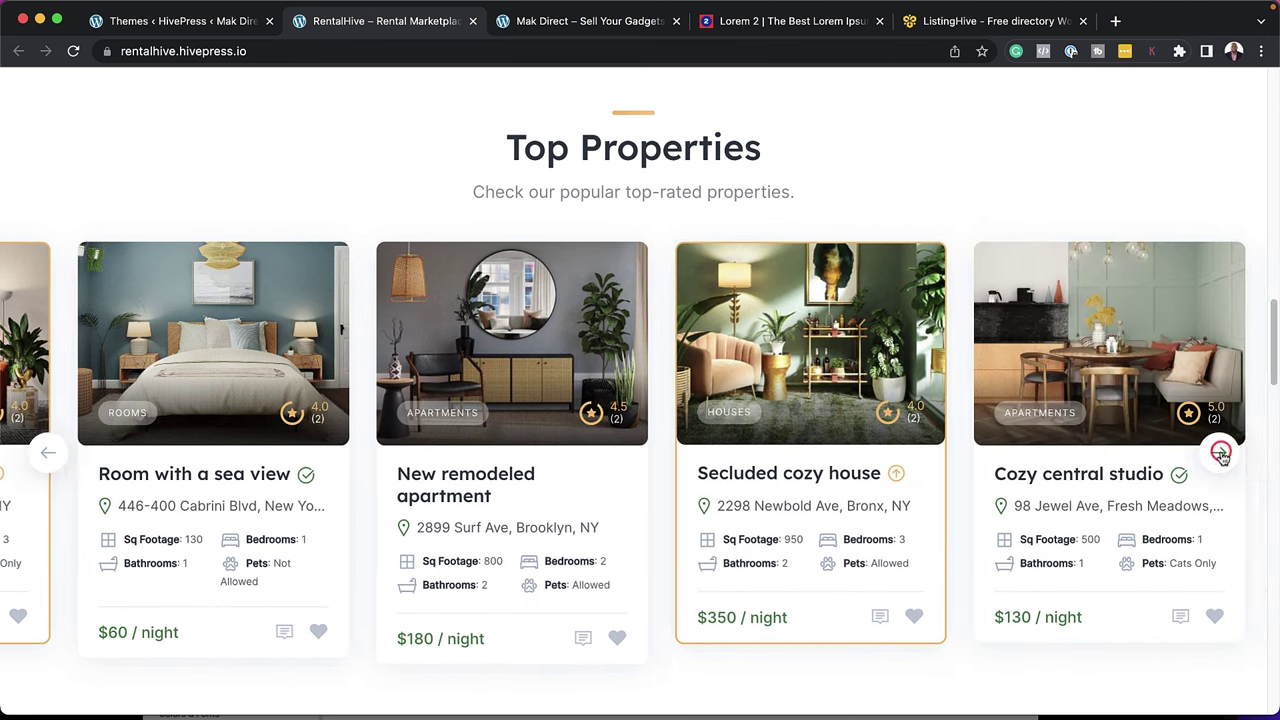
click(1221, 456)
click(1221, 456)
click(1221, 456)
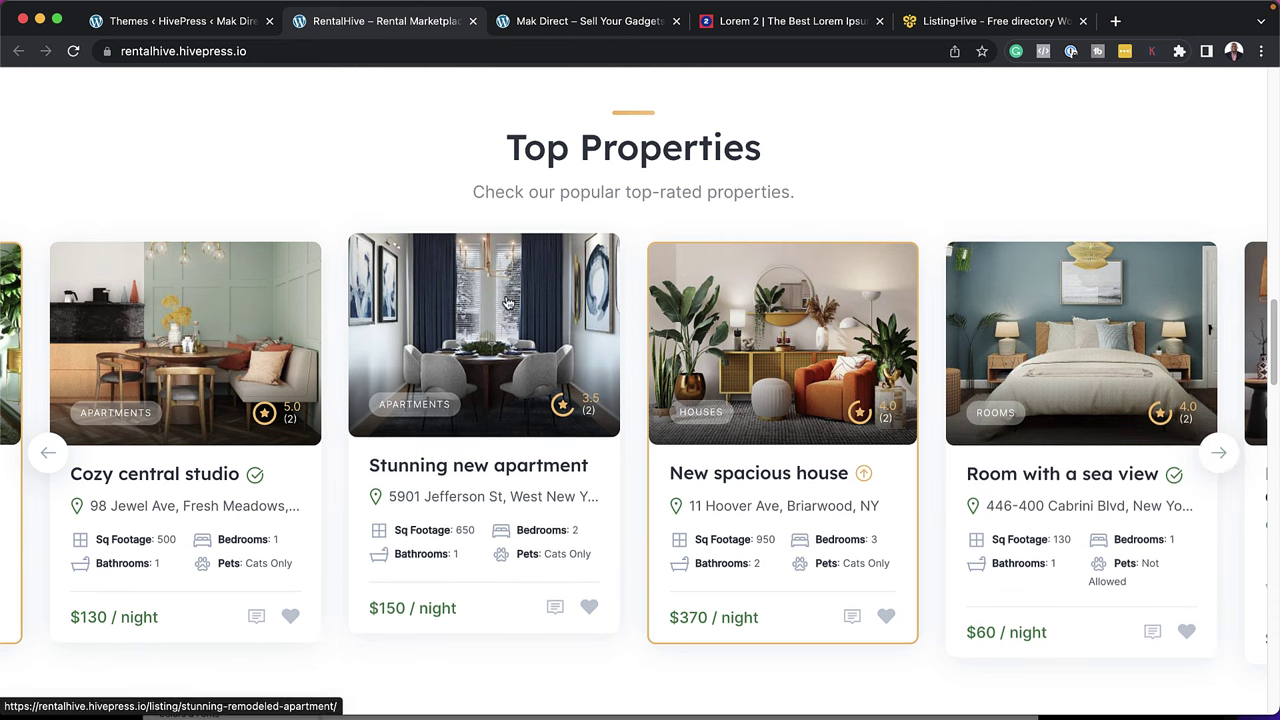
- Open the Stunning new apartment listing in the RentalHive demo and examine its details, location and reviews
click(508, 303)
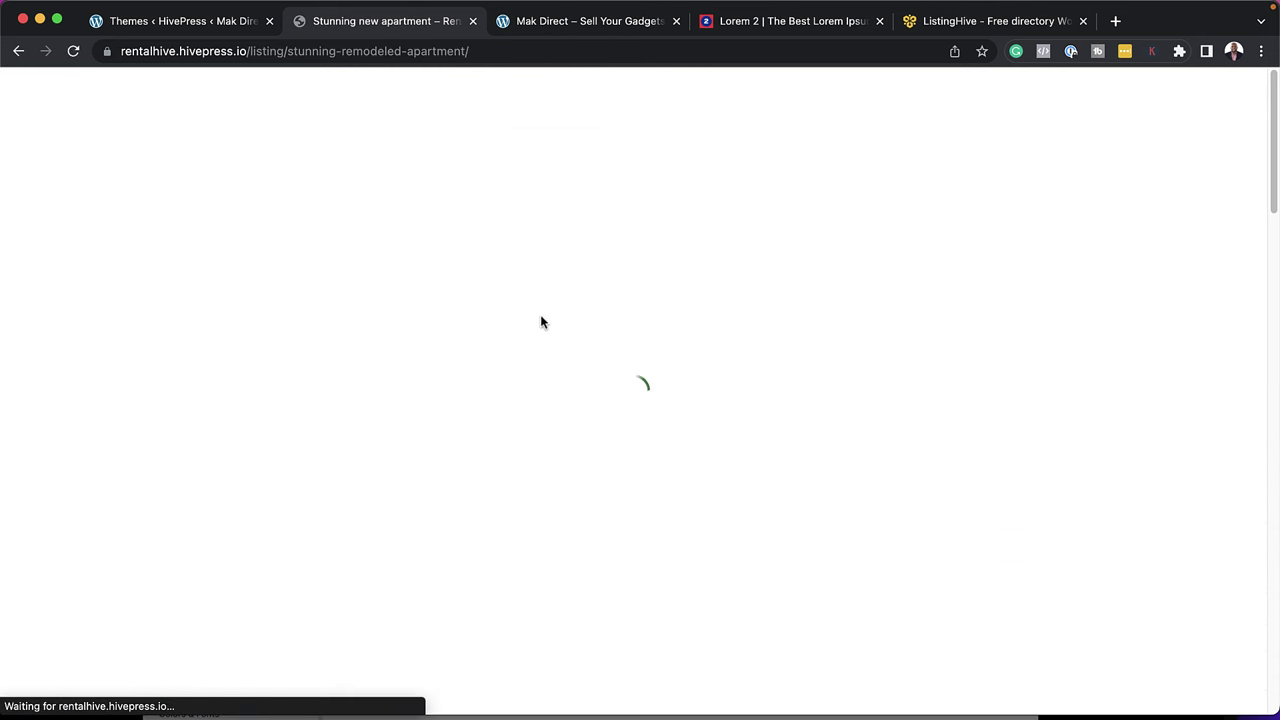
scroll(642, 316, down, 1)
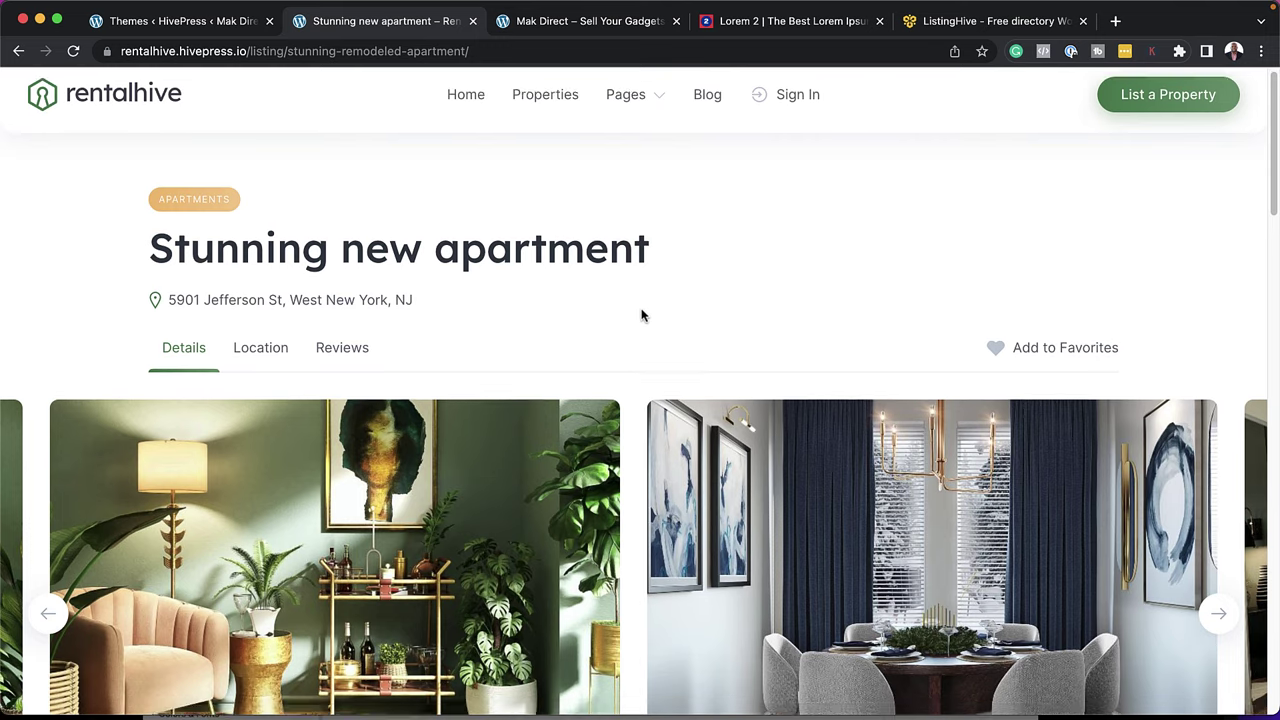
drag(150, 235, 701, 245)
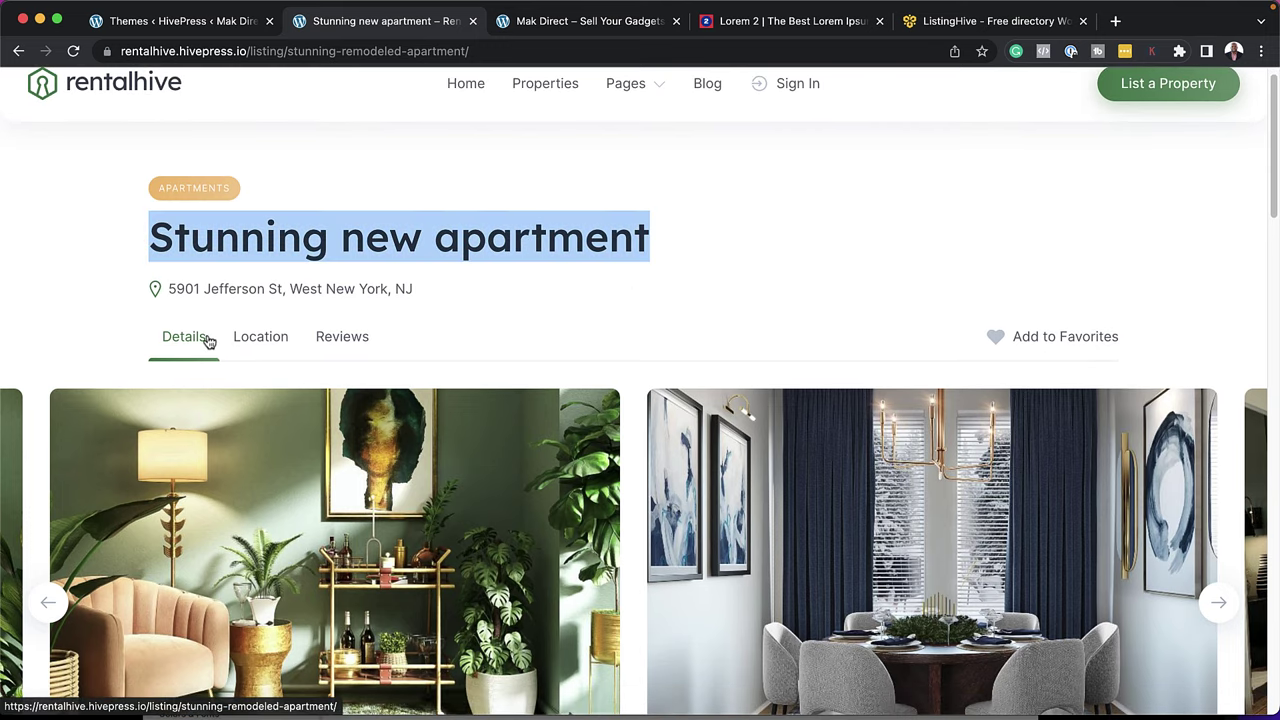
click(276, 340)
scroll(459, 436, up, 5)
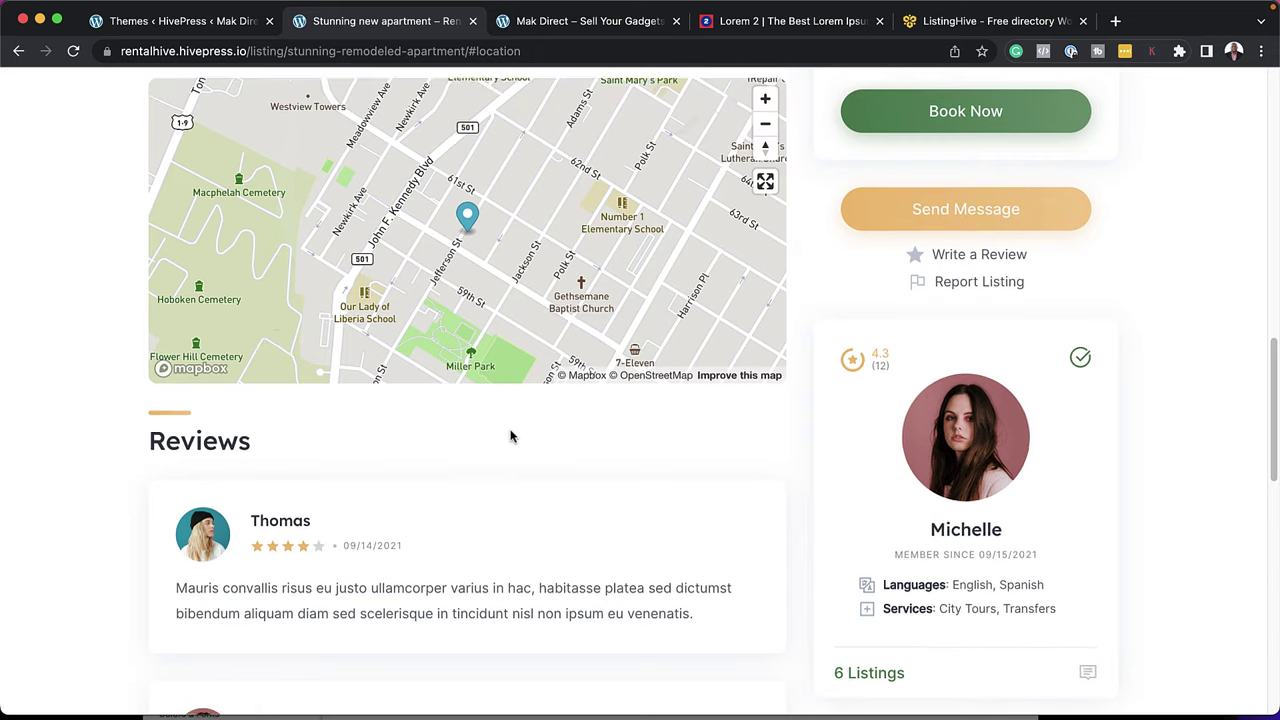
scroll(474, 400, up, 7)
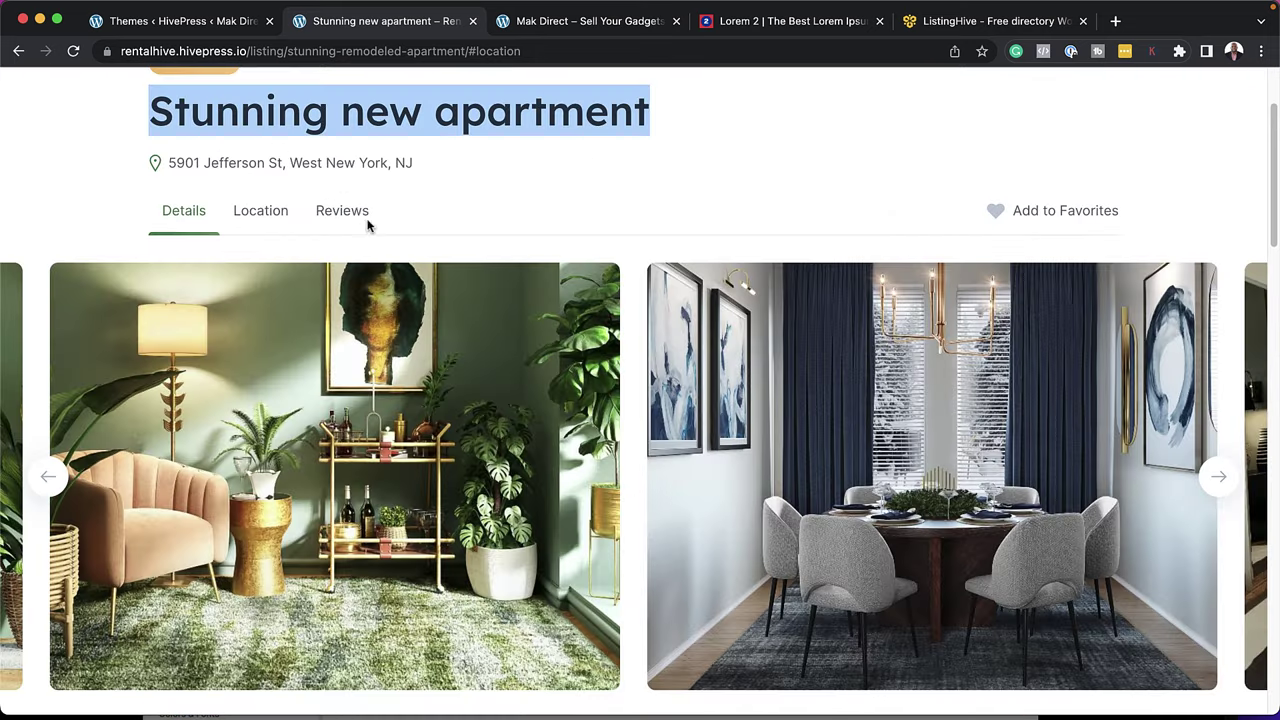
click(342, 211)
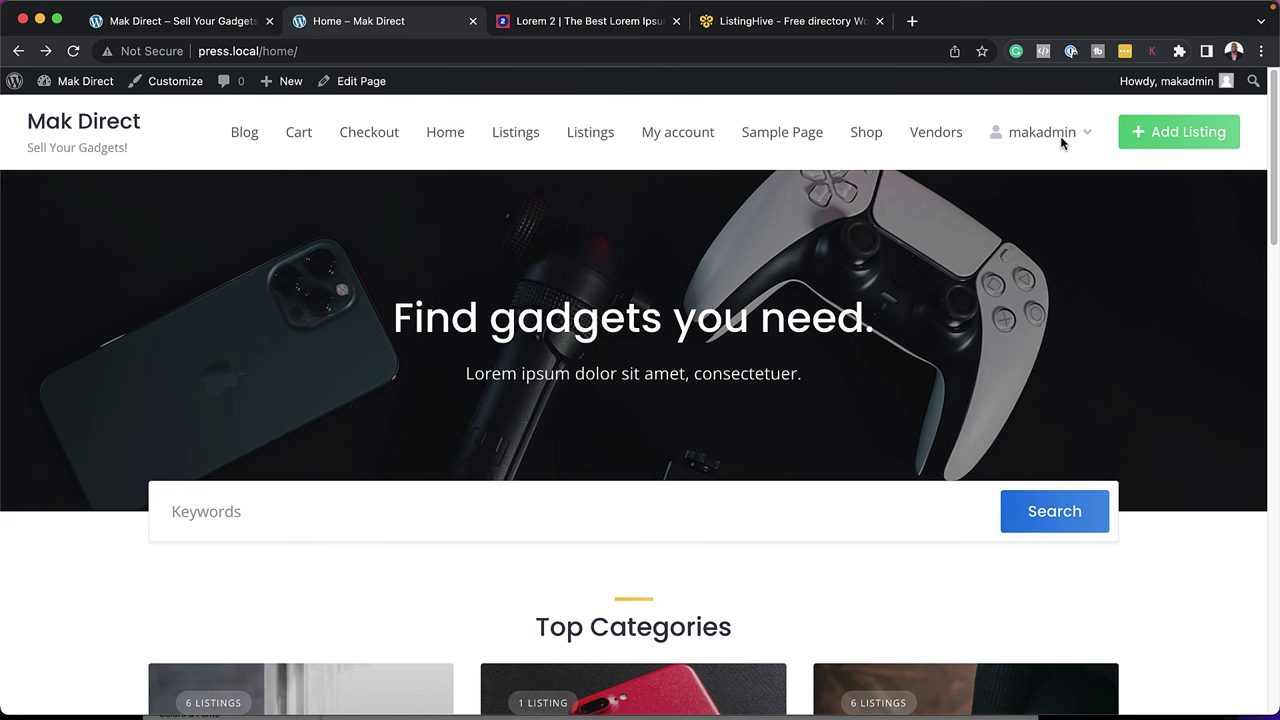
- Load the Mak Direct site's root address, press.local, to check what its front page displays
drag(258, 52, 376, 66)
key(BackSpace)
key(Return)
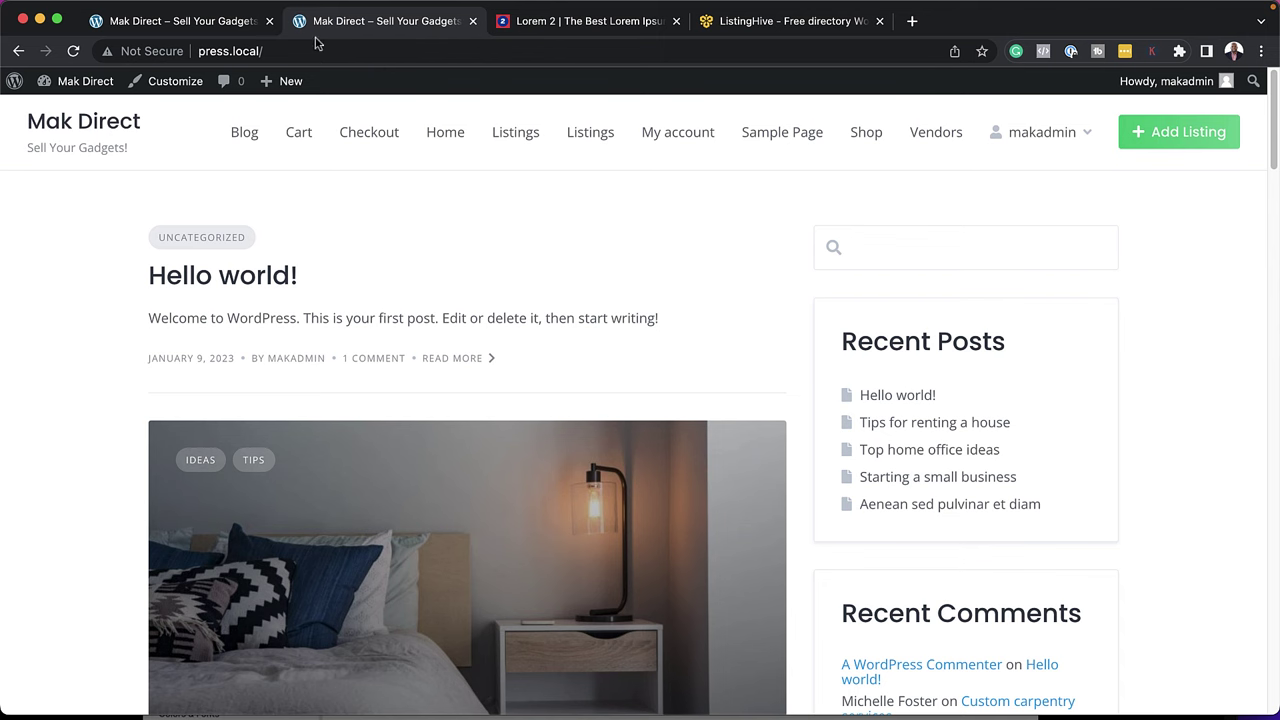
- In the WordPress admin, create a navigation menu named Main Menu and assign it to the Header location
click(217, 27)
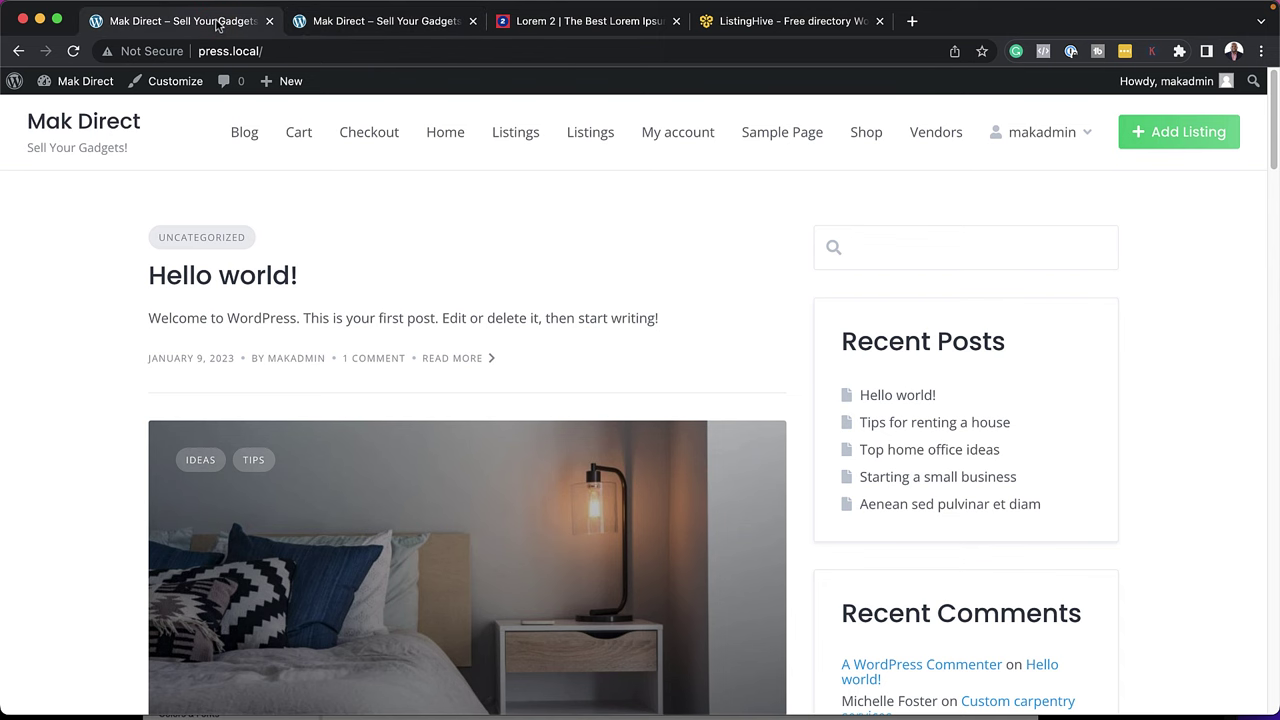
mouse_move(75, 81)
click(64, 107)
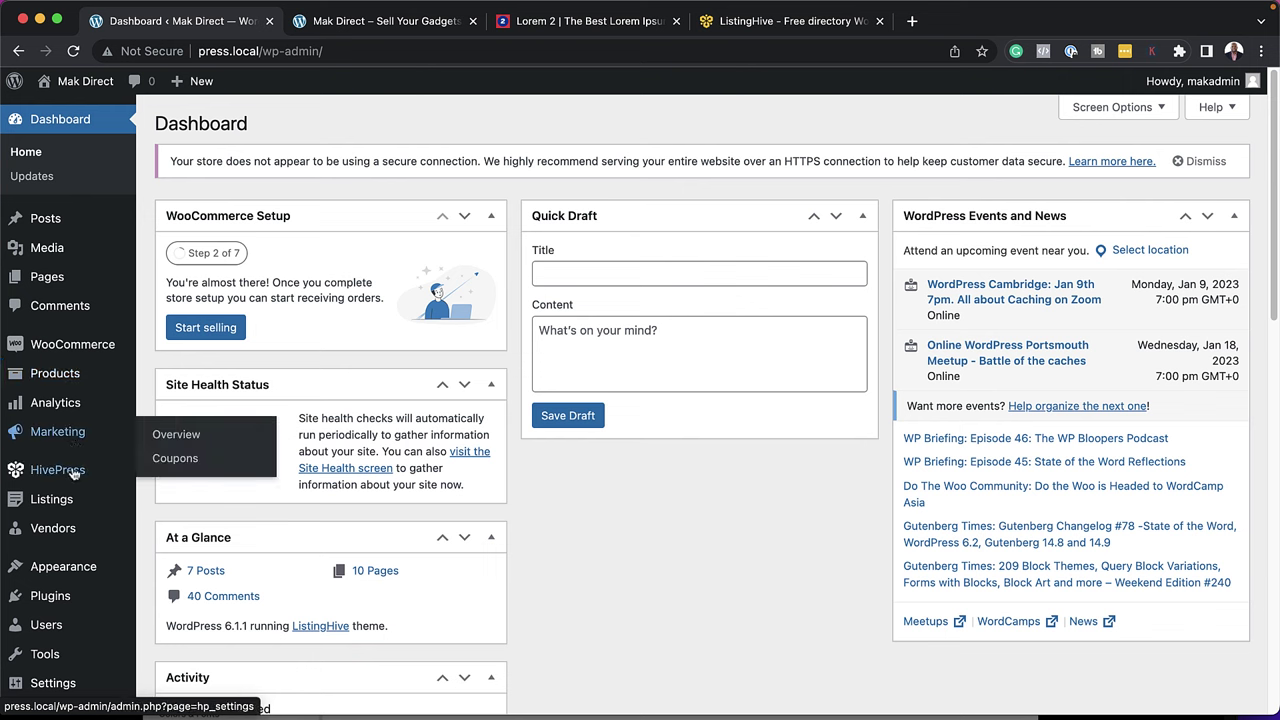
mouse_move(70, 512)
scroll(70, 512, down, 2)
mouse_move(70, 556)
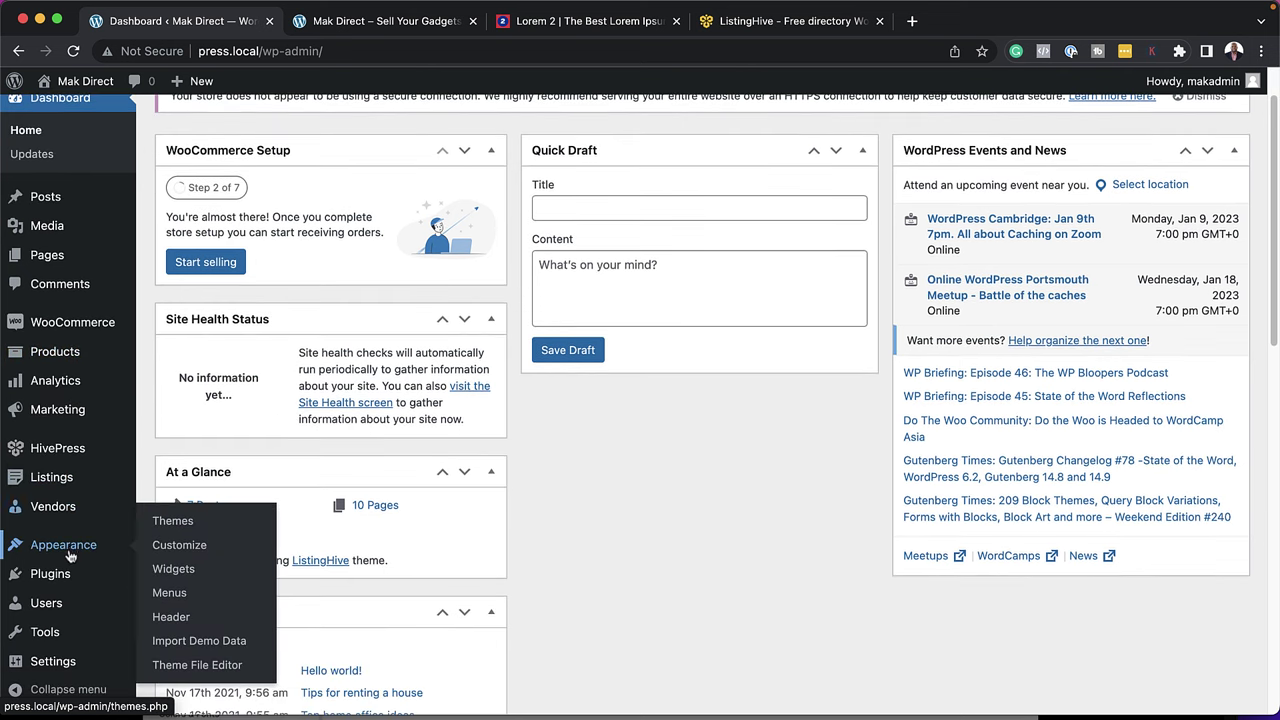
click(163, 591)
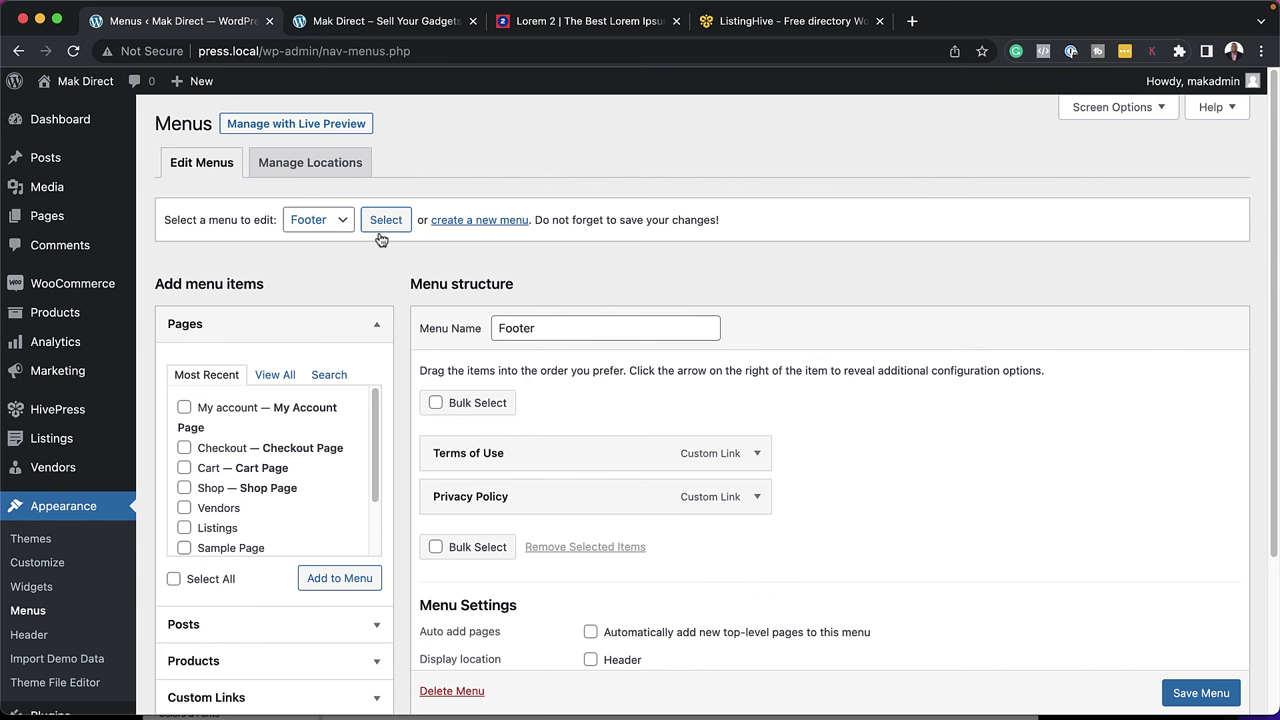
click(465, 226)
click(531, 329)
text(Main Menu)
click(590, 479)
click(1222, 548)
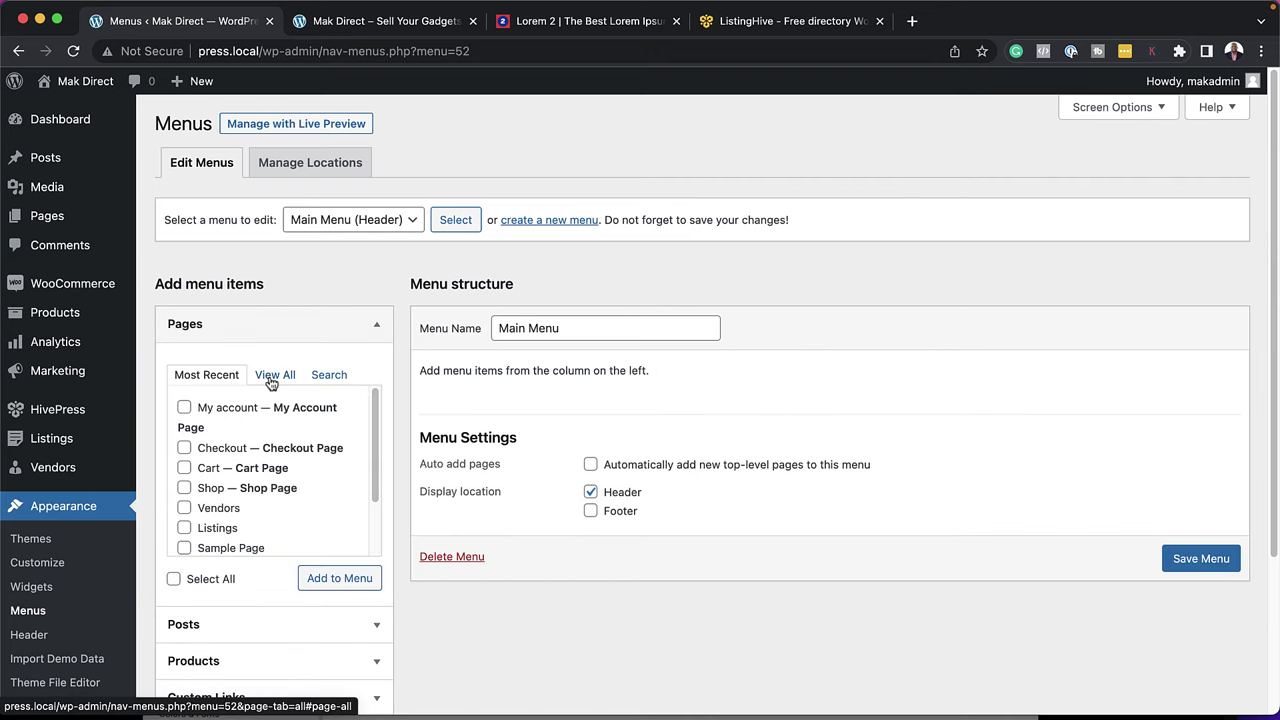
- Add the Home, both Listings and Vendors pages to Main Menu and save the menu
click(273, 378)
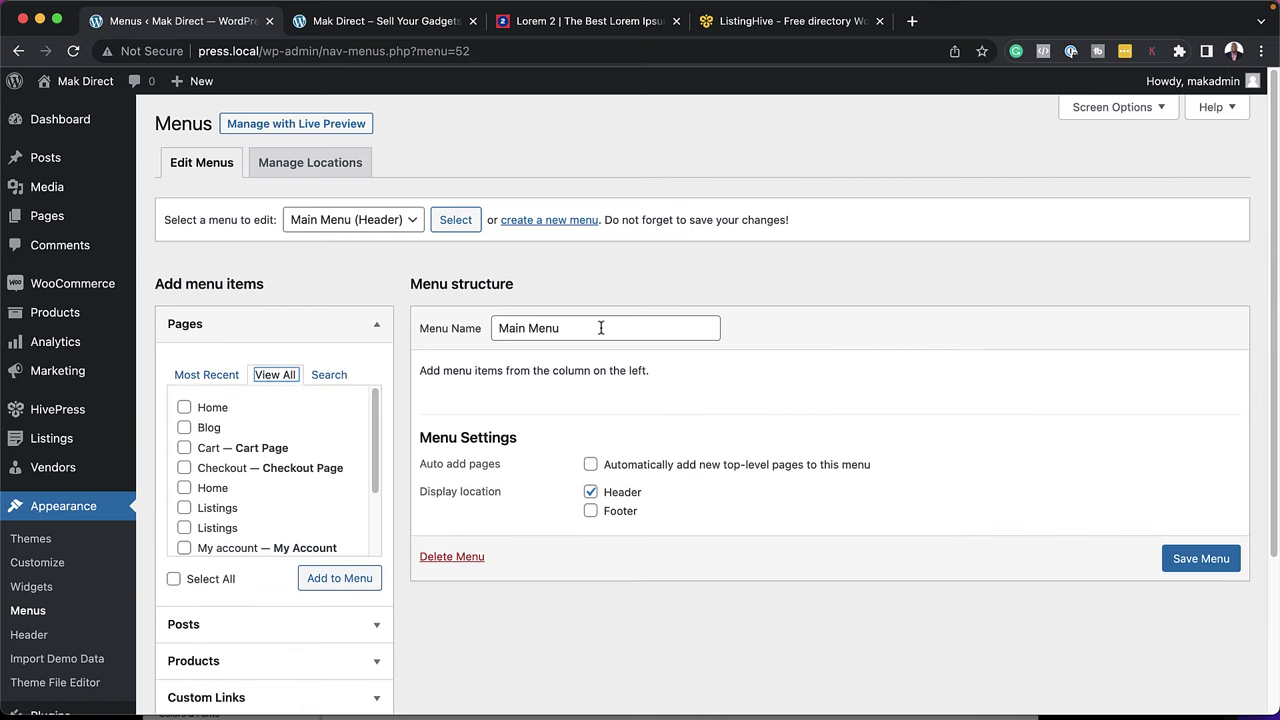
click(186, 410)
scroll(296, 511, down, 1)
click(184, 476)
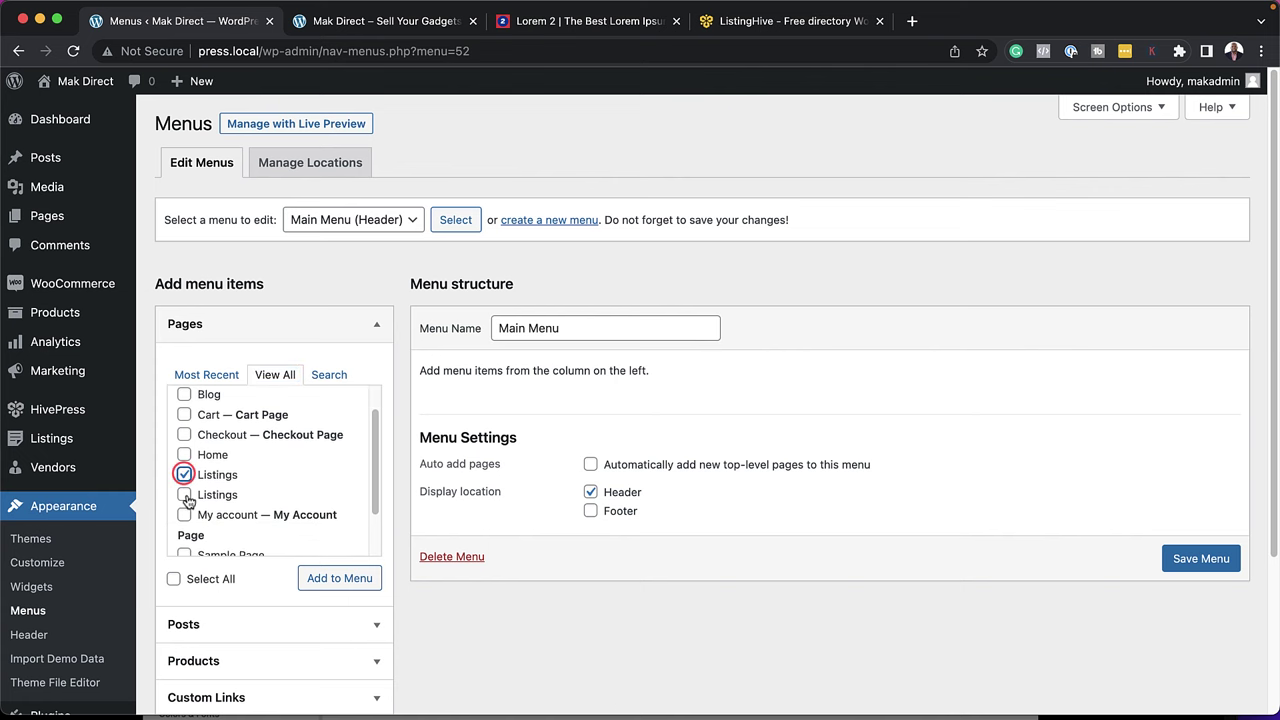
scroll(186, 480, down, 2)
click(185, 502)
click(184, 401)
click(339, 546)
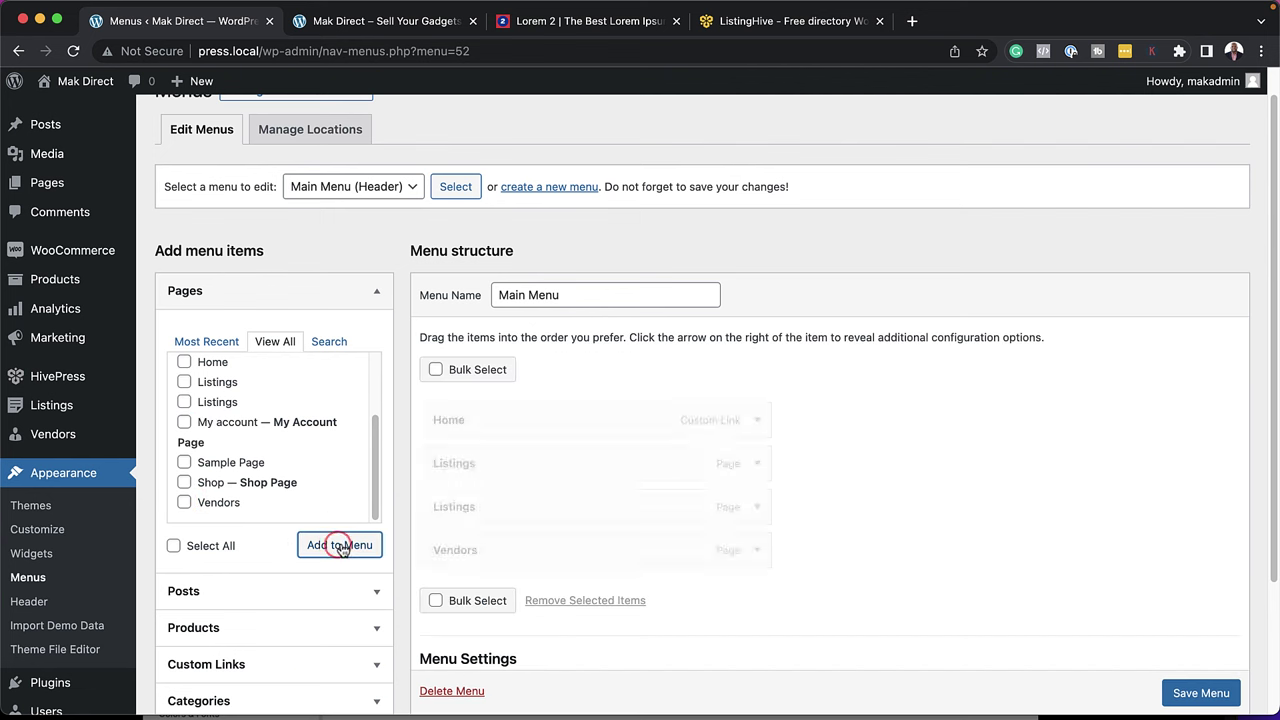
scroll(760, 590, down, 3)
click(1195, 634)
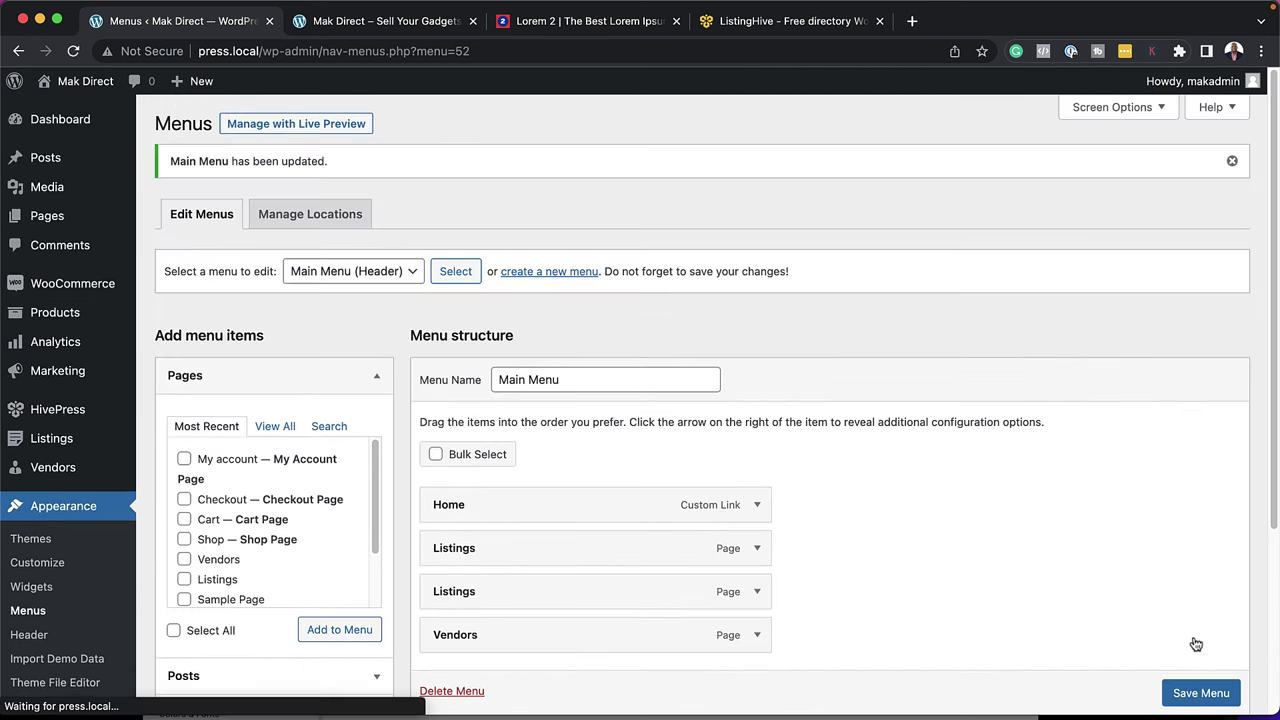
- Set the site's homepage to display the static page Home in the Reading settings and save the changes
scroll(100, 569, down, 1)
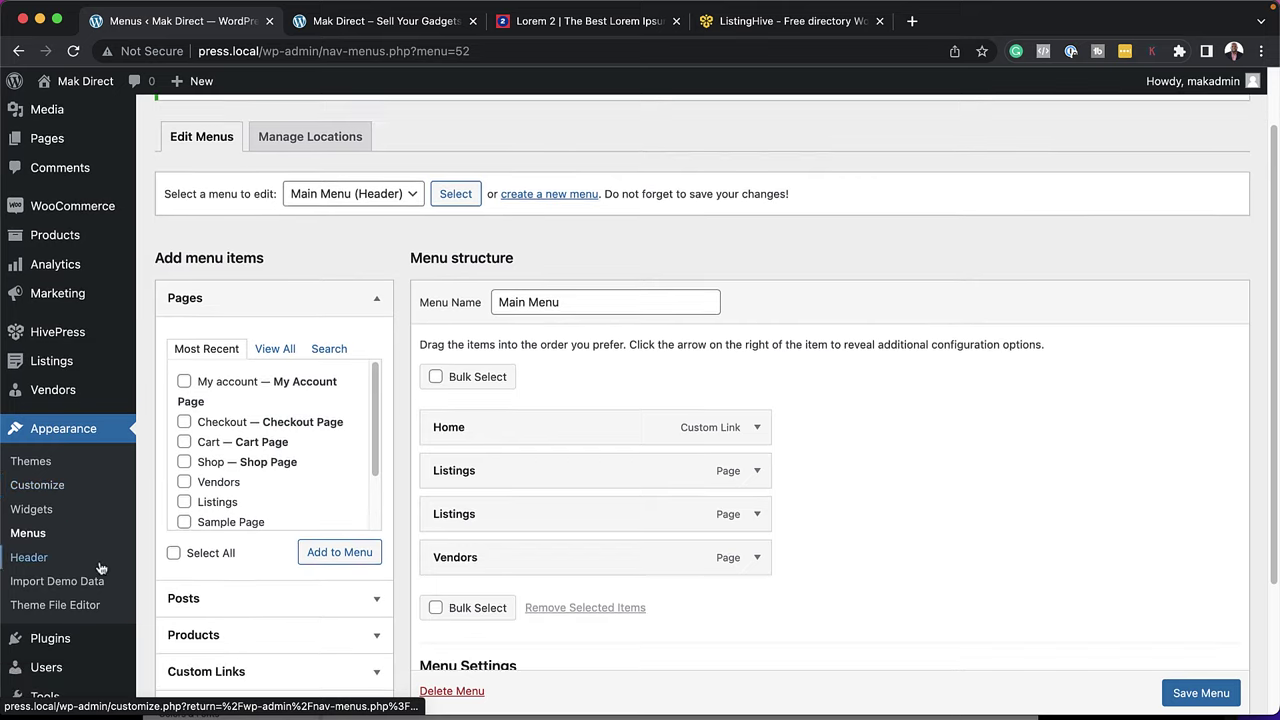
scroll(100, 569, down, 4)
mouse_move(53, 661)
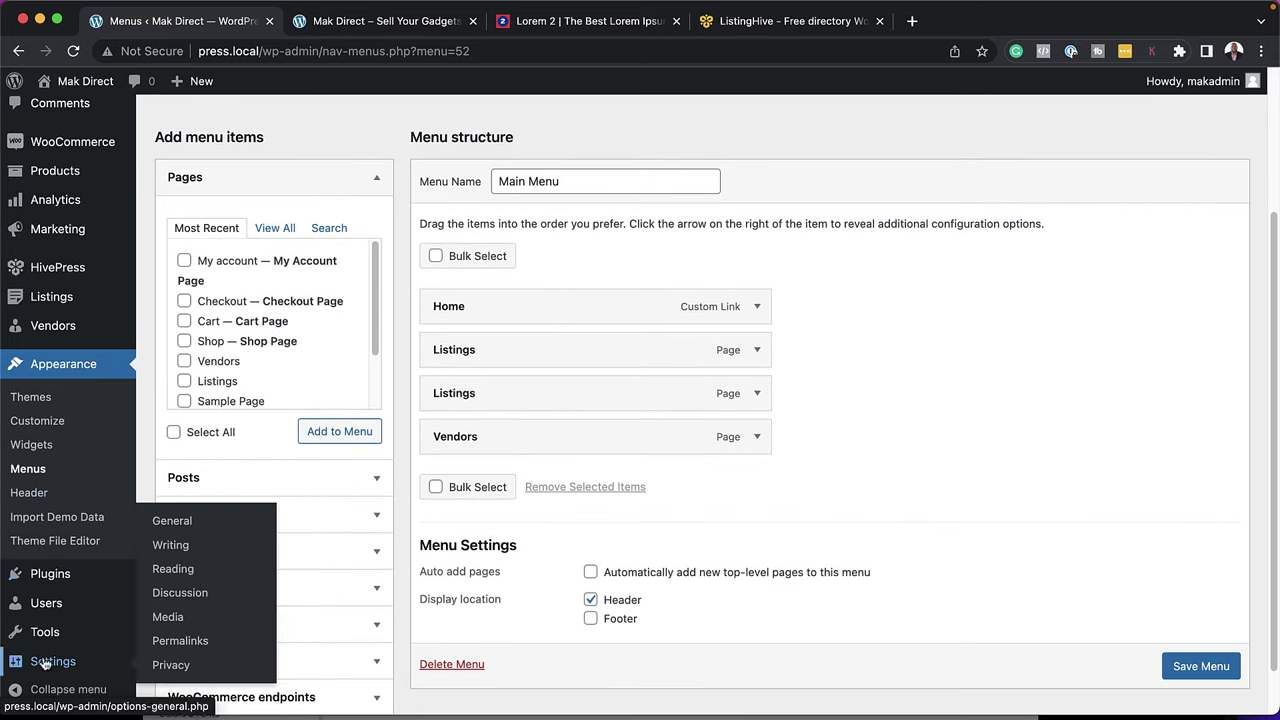
click(175, 568)
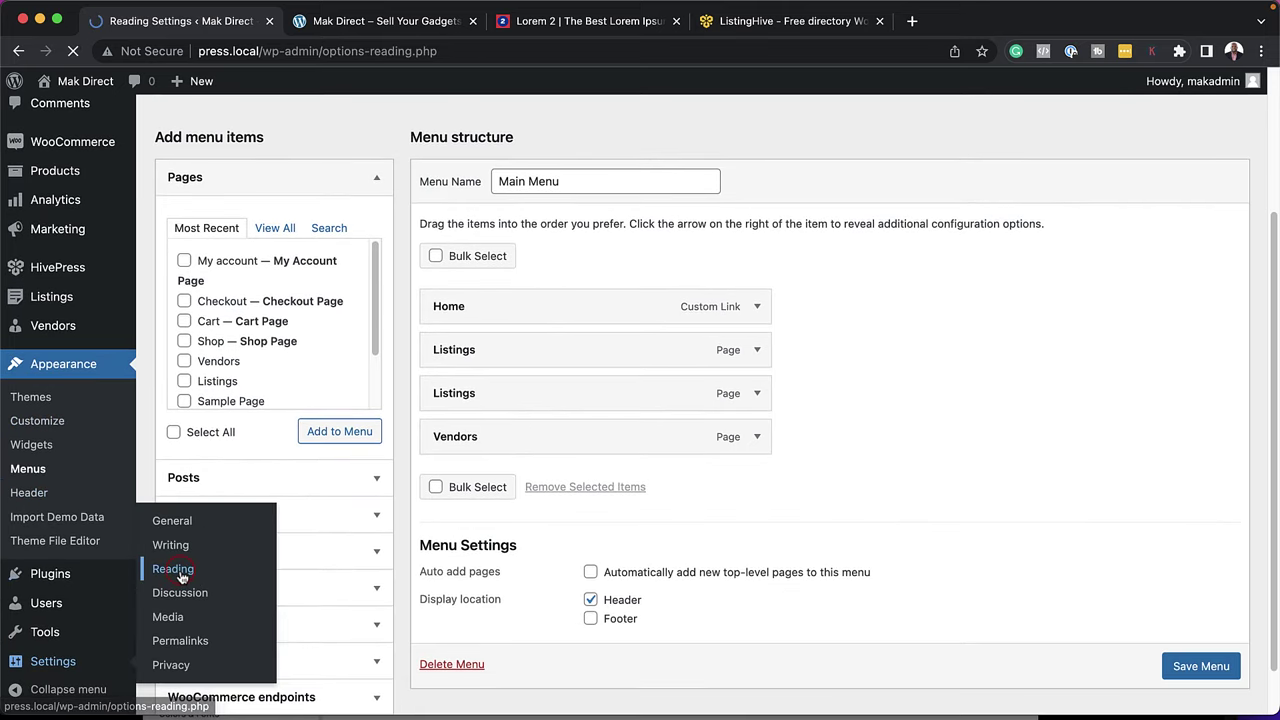
click(350, 198)
click(490, 240)
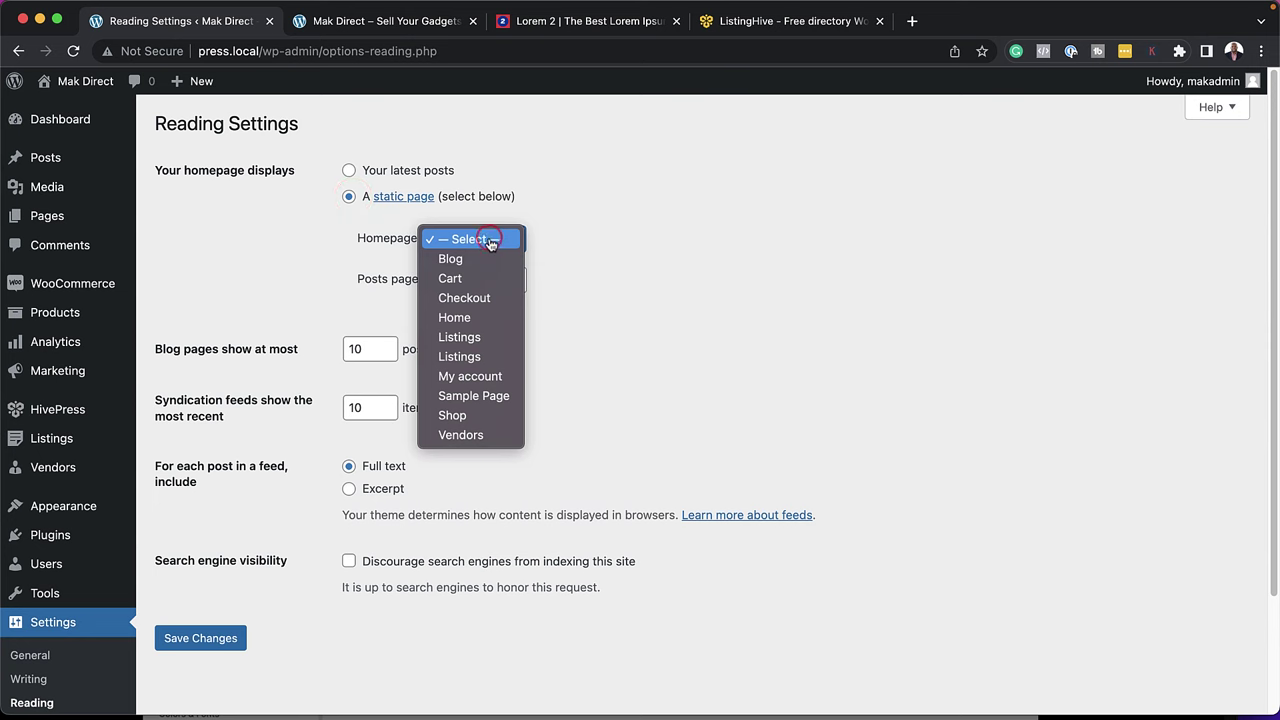
click(469, 317)
click(214, 641)
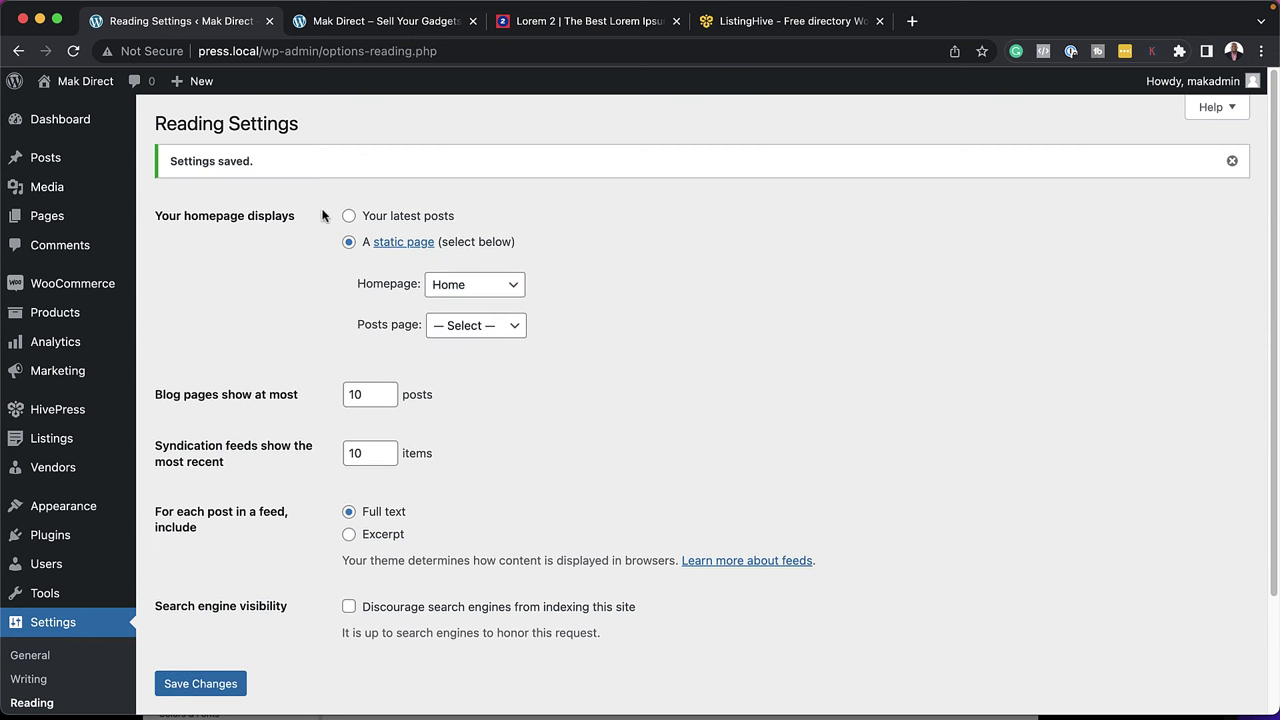
- Reload the site's front page to check the homepage and header menu, and look through the Vendors page
click(397, 25)
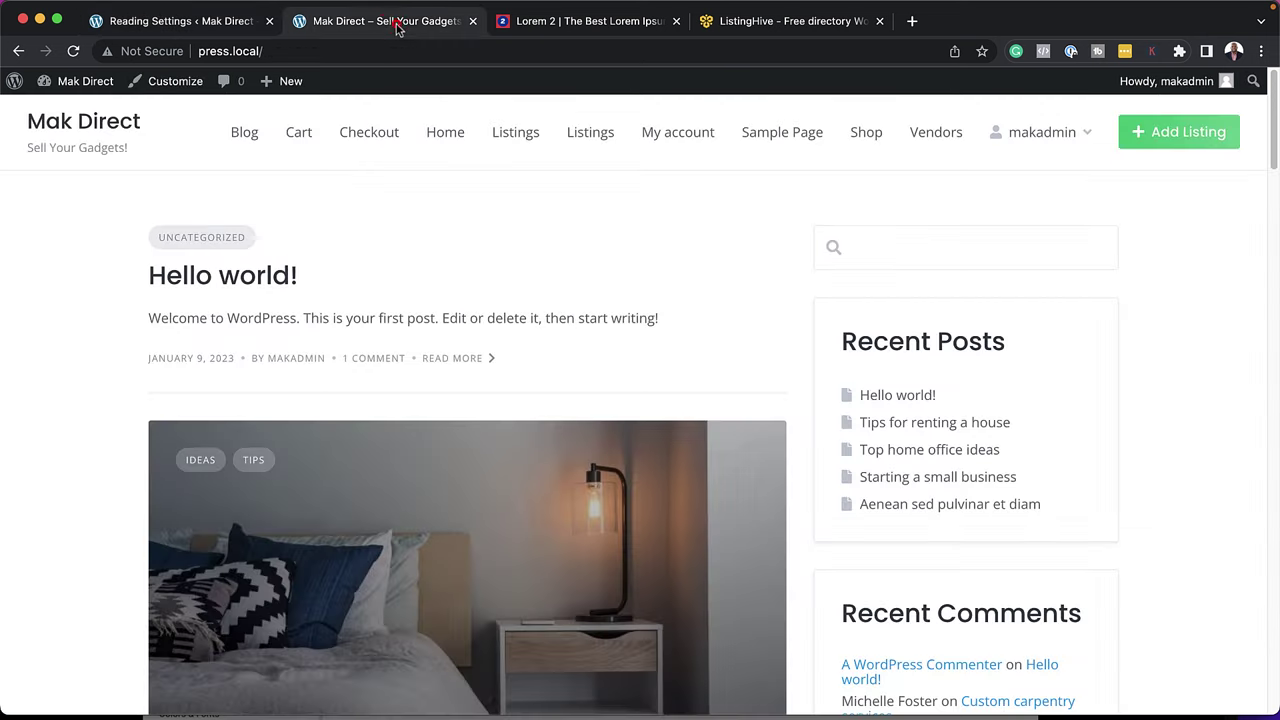
click(73, 50)
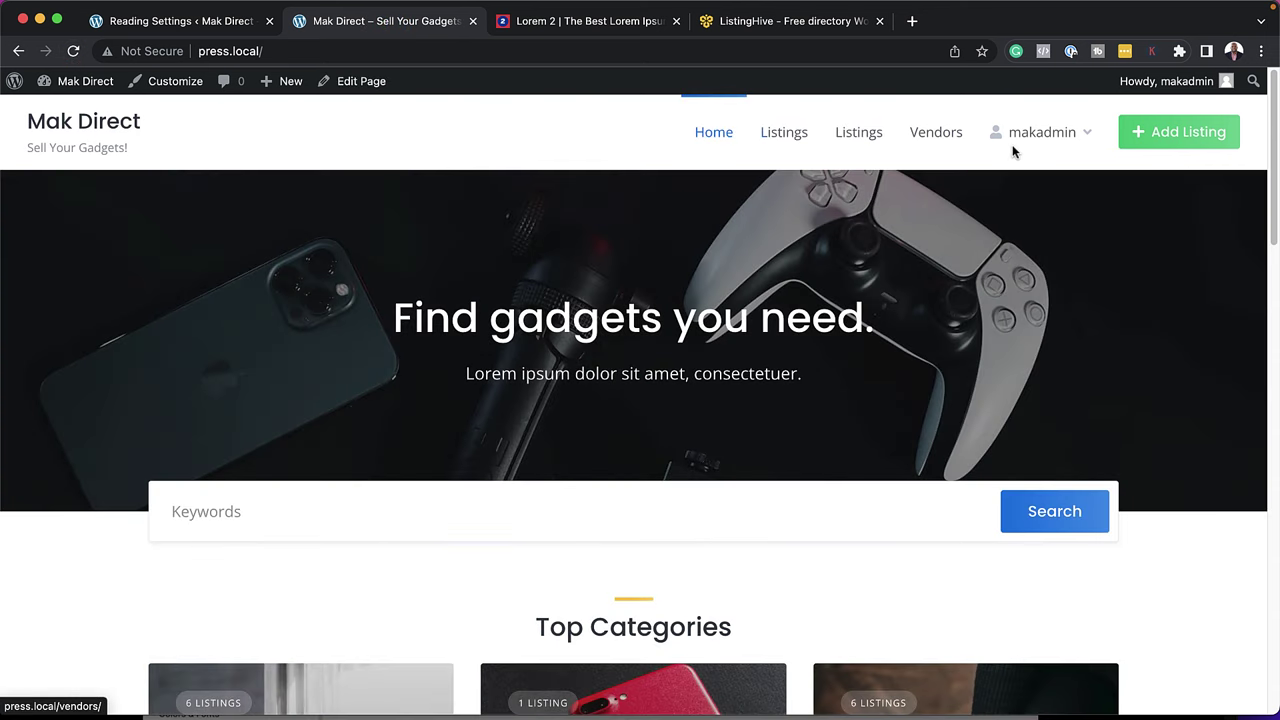
click(937, 133)
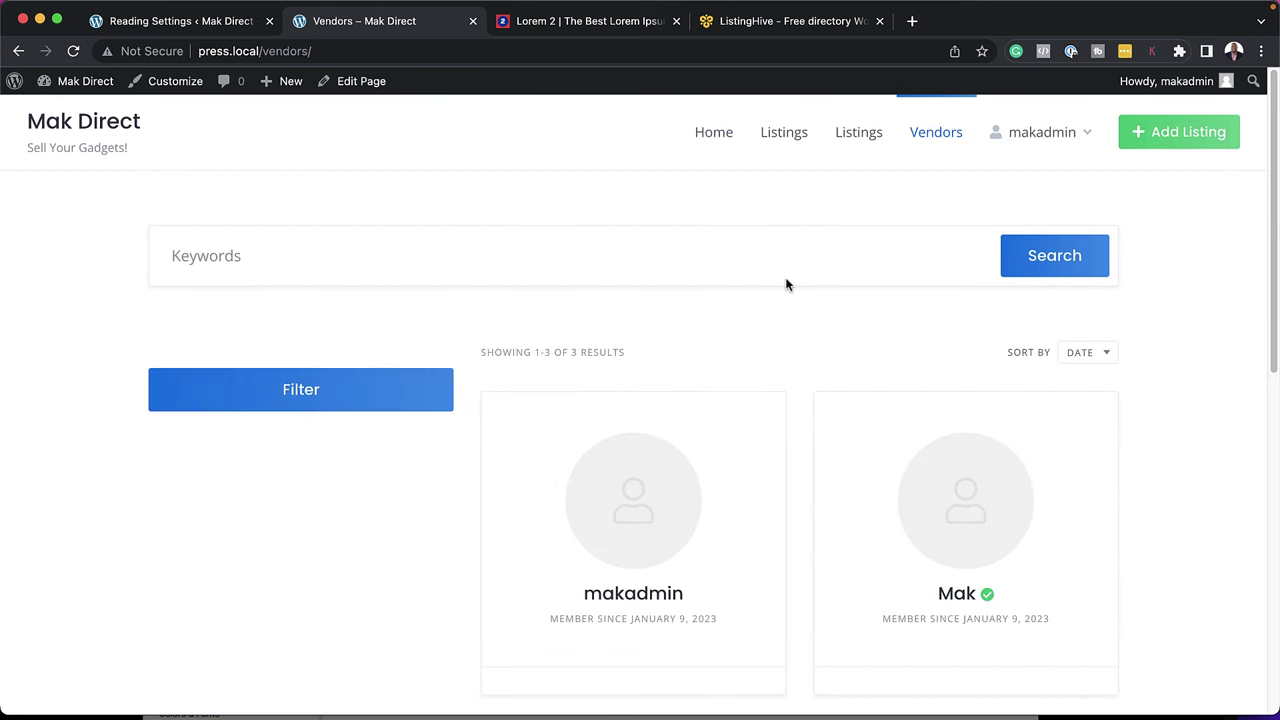
scroll(1010, 546, down, 1)
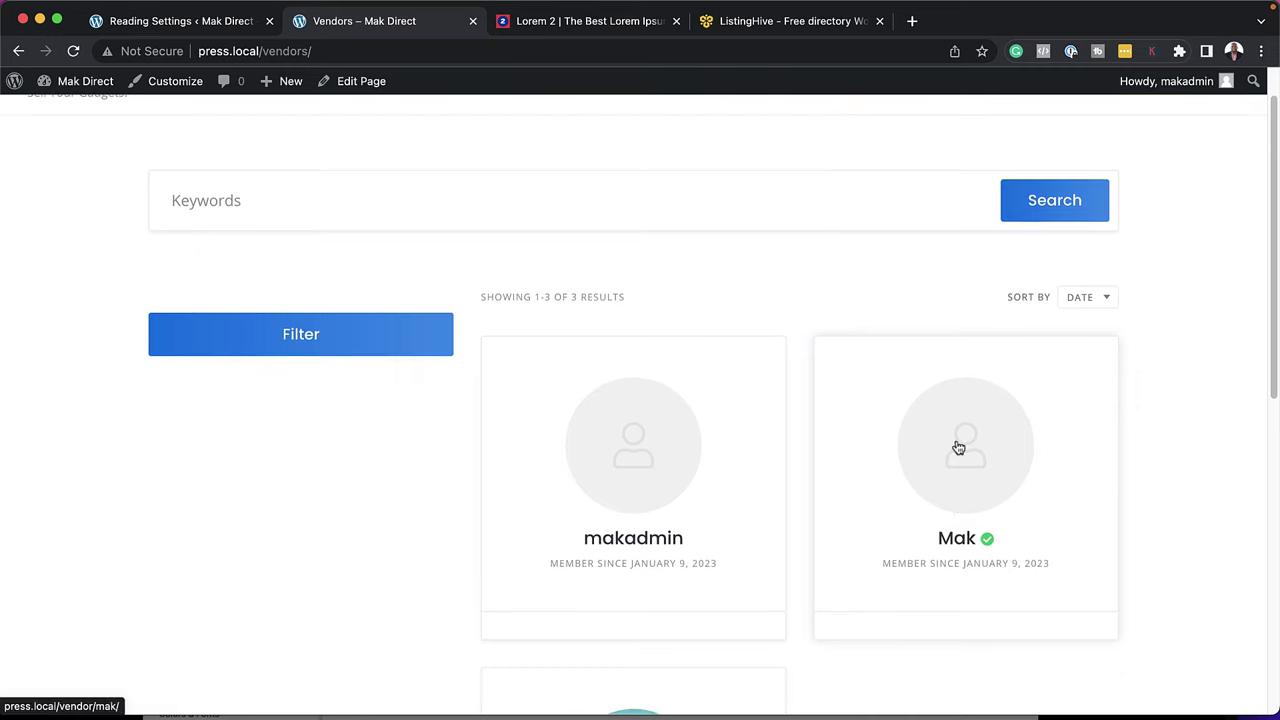
scroll(966, 471, down, 3)
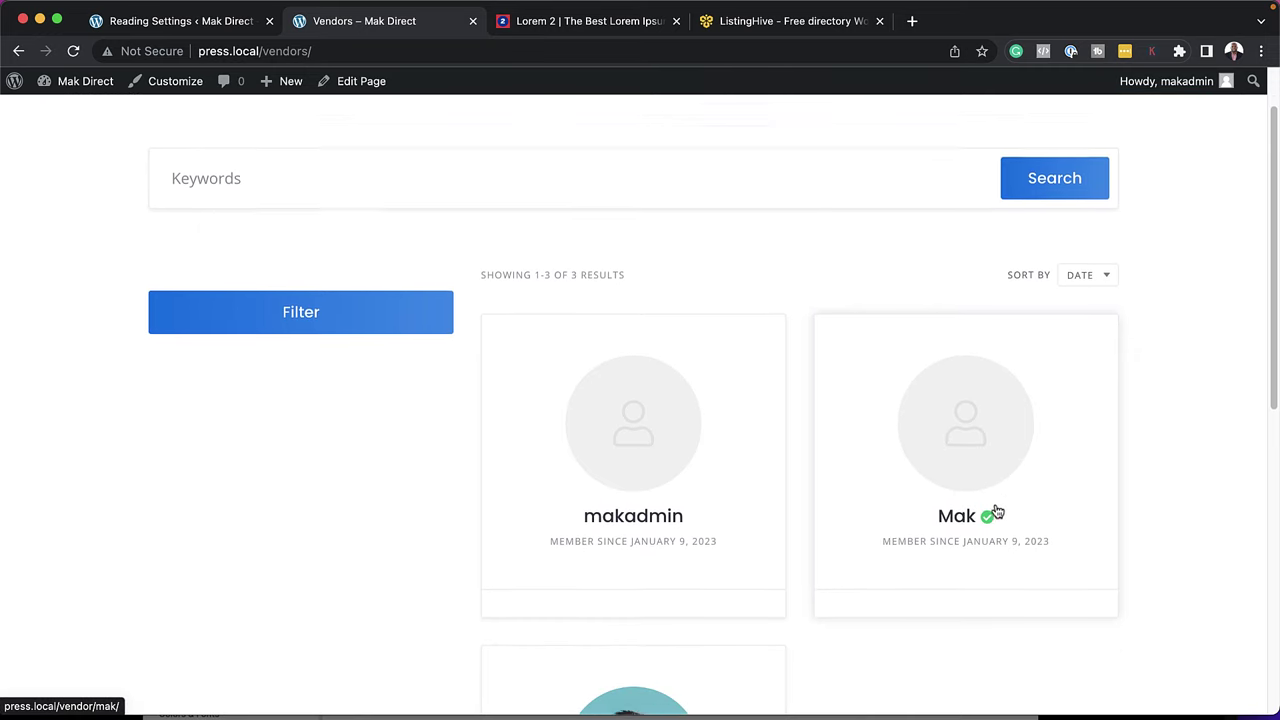
scroll(982, 473, down, 3)
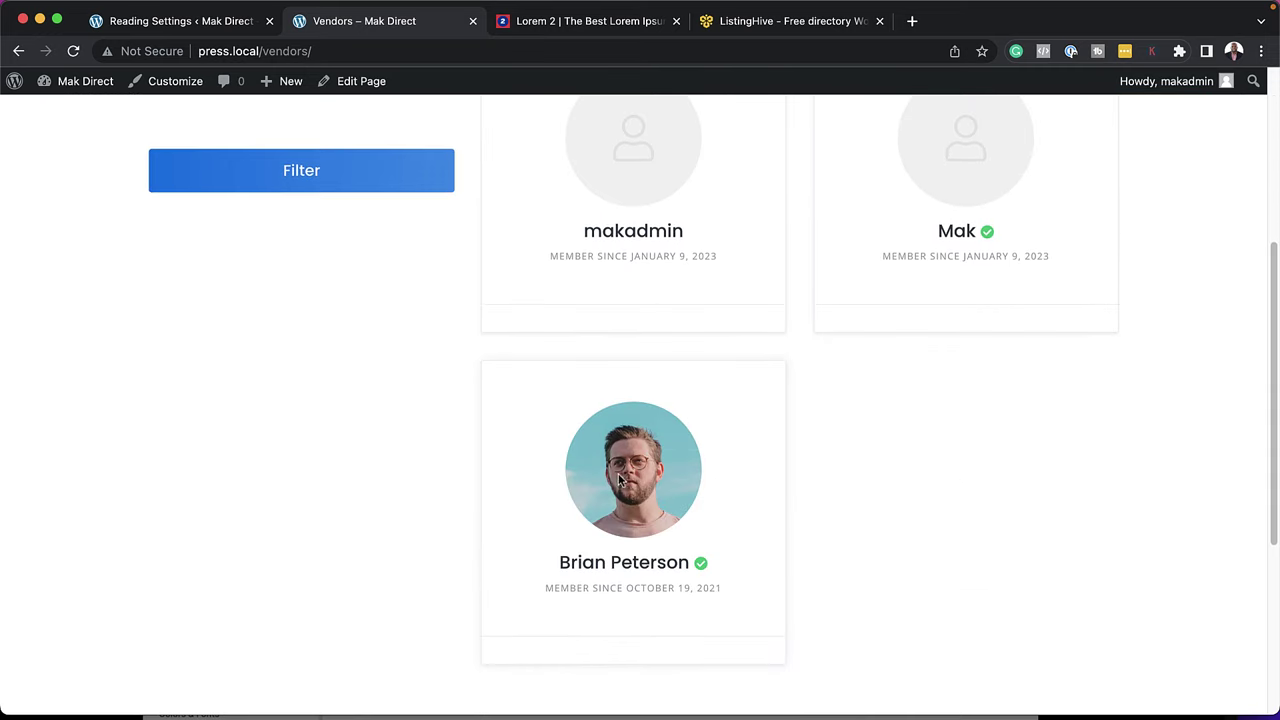
scroll(877, 534, up, 3)
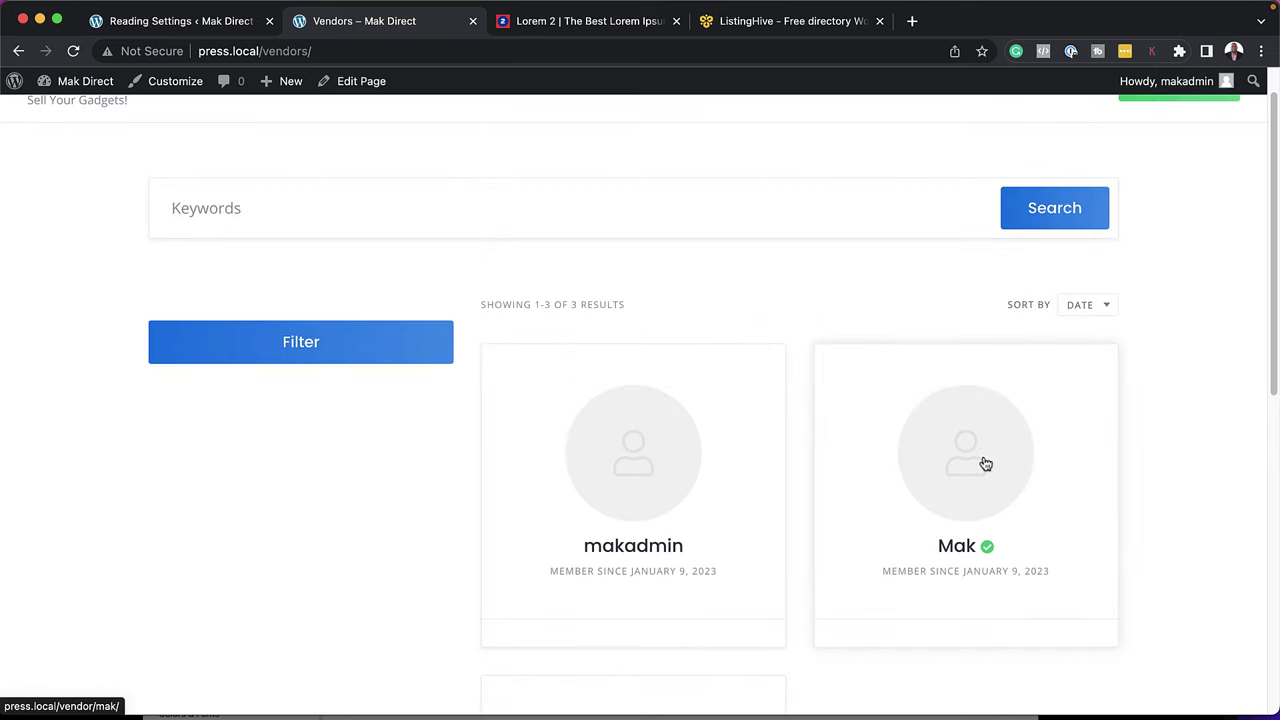
- Return from the Vendors page to the Listings page and look over its category filter and listings
scroll(979, 463, up, 1)
key(super+bracketleft)
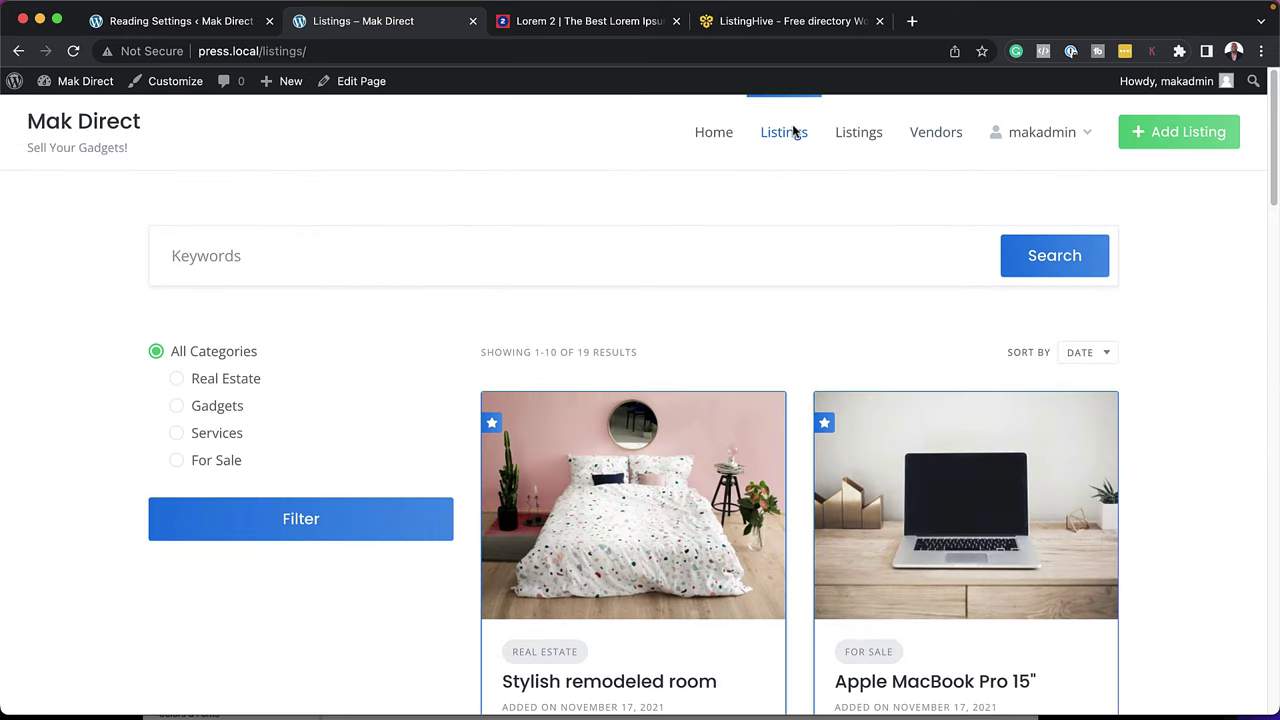
scroll(306, 420, down, 1)
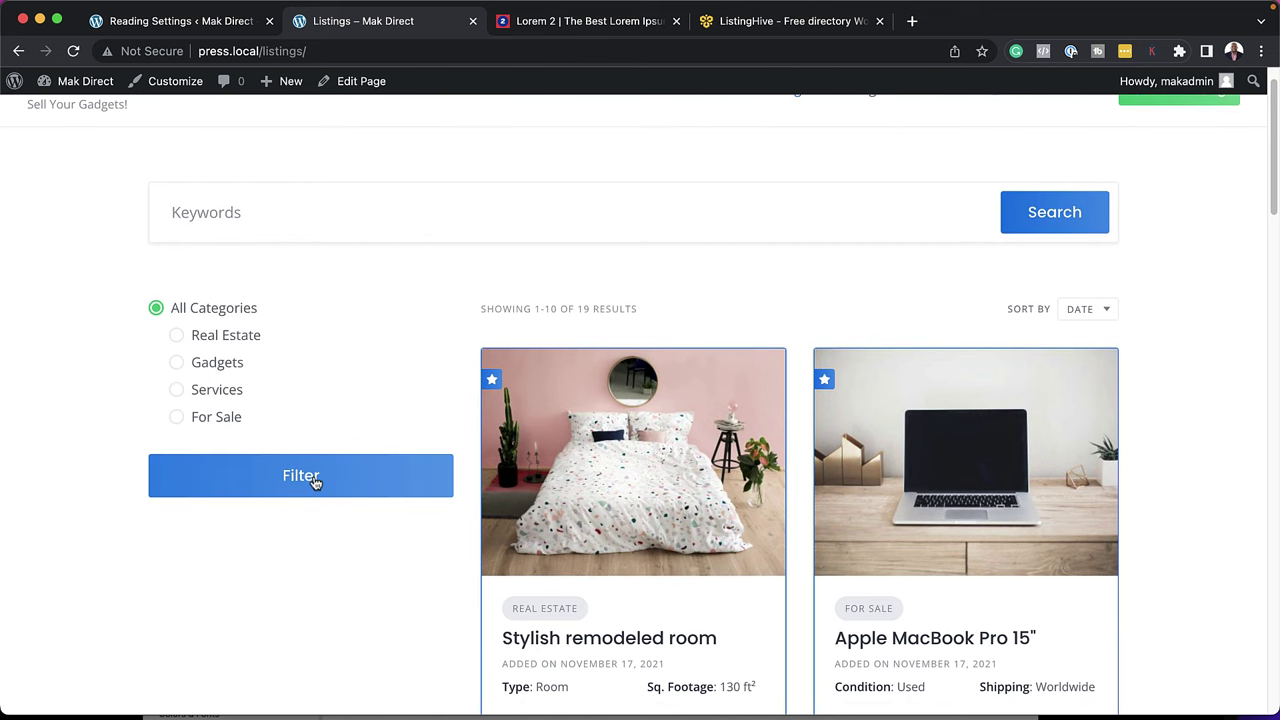
scroll(490, 480, down, 3)
- Filter the listings with All Categories and by the Gadgets category, and look through the filtered listings
click(306, 360)
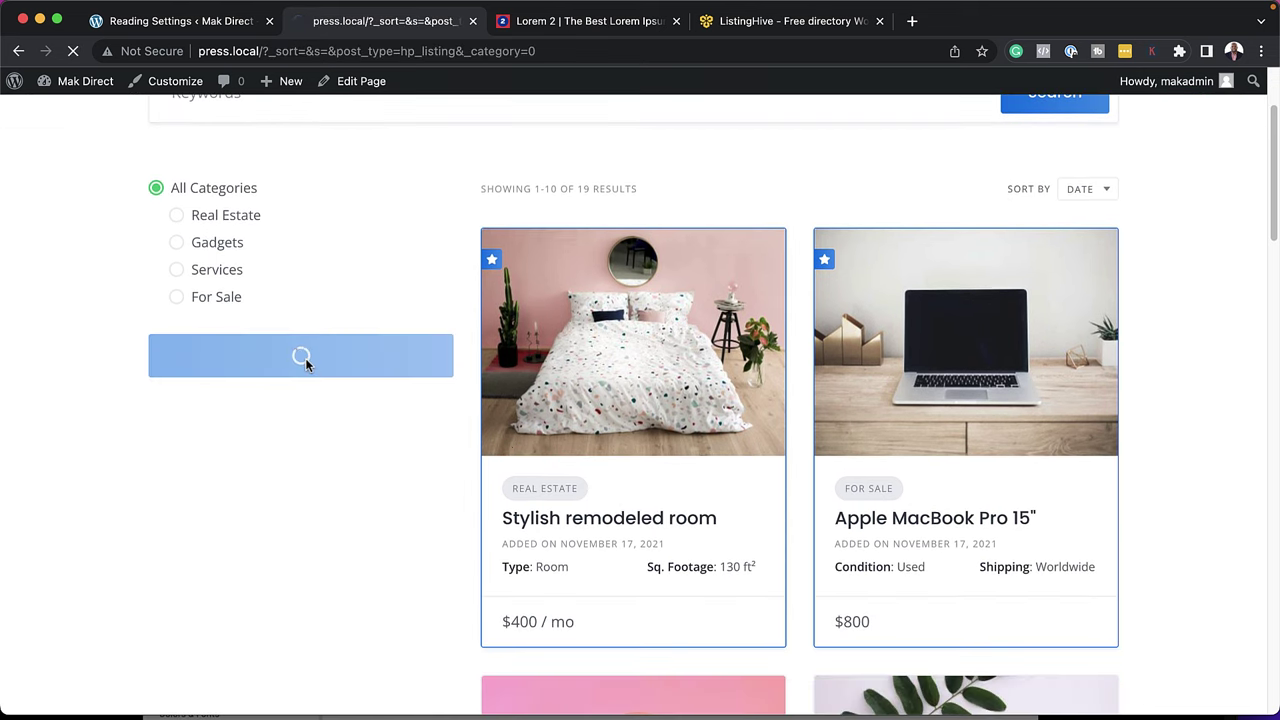
click(178, 408)
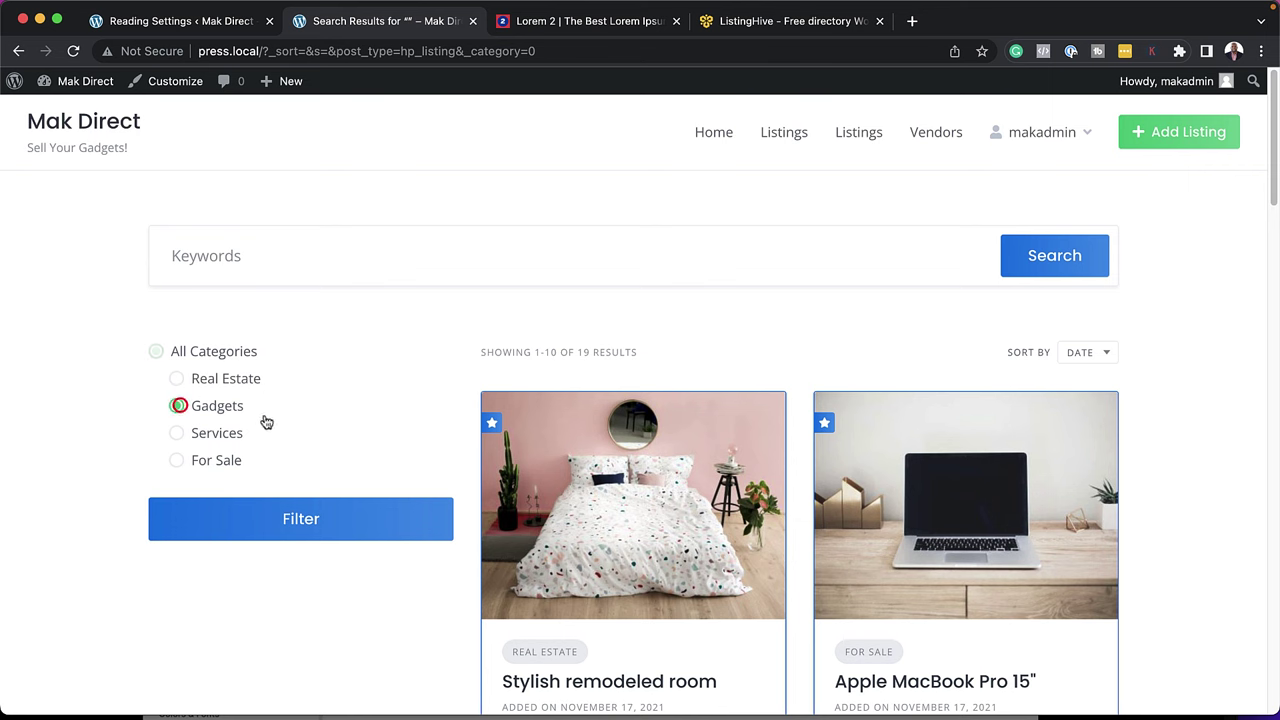
click(296, 520)
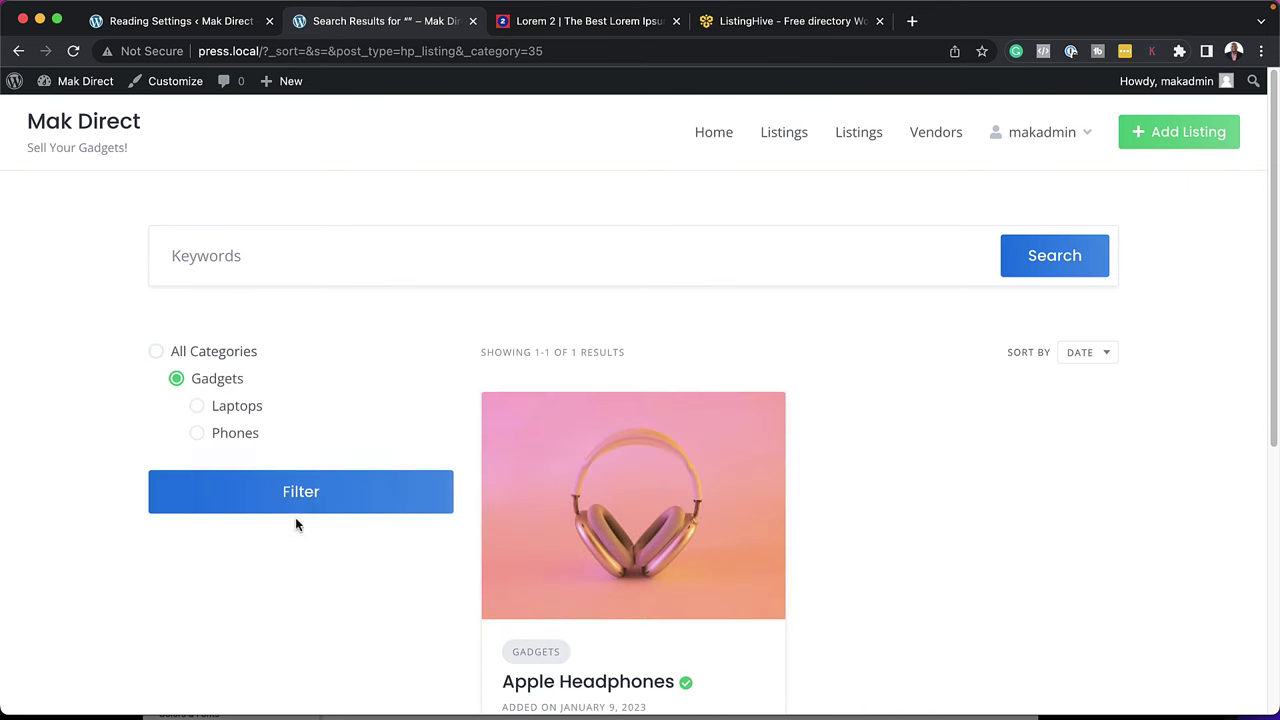
scroll(624, 379, down, 4)
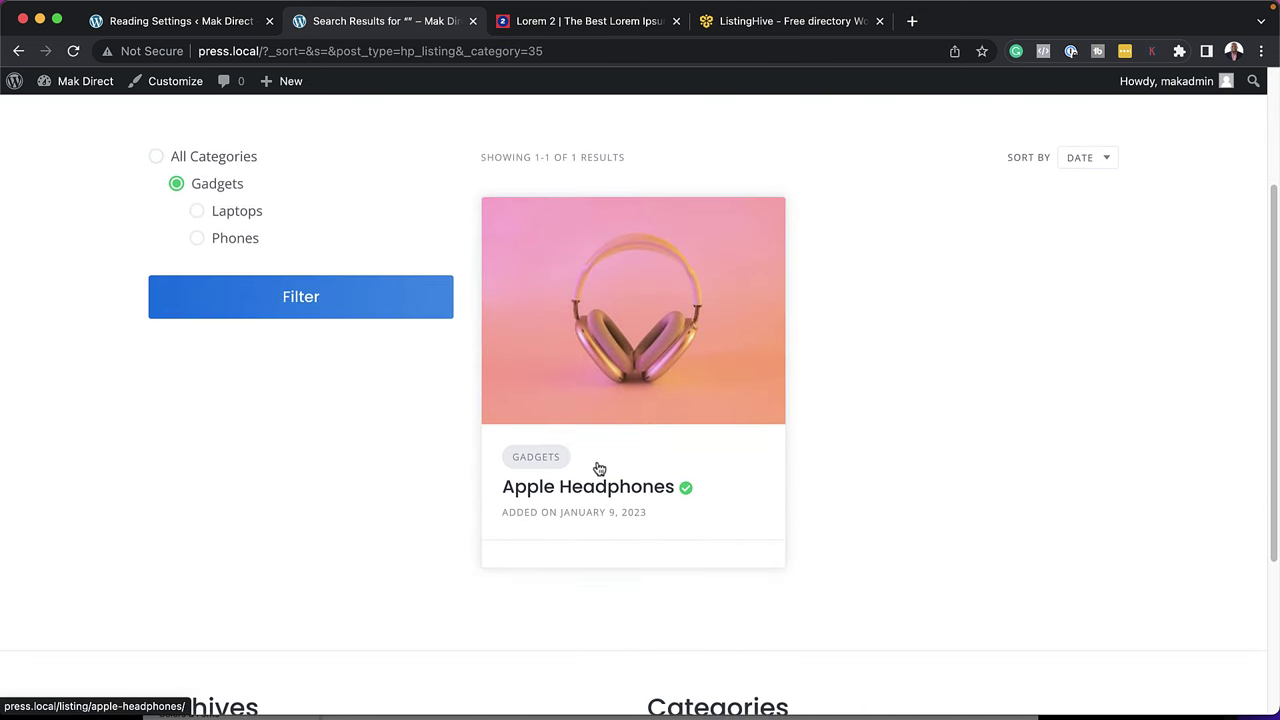
scroll(946, 520, up, 4)
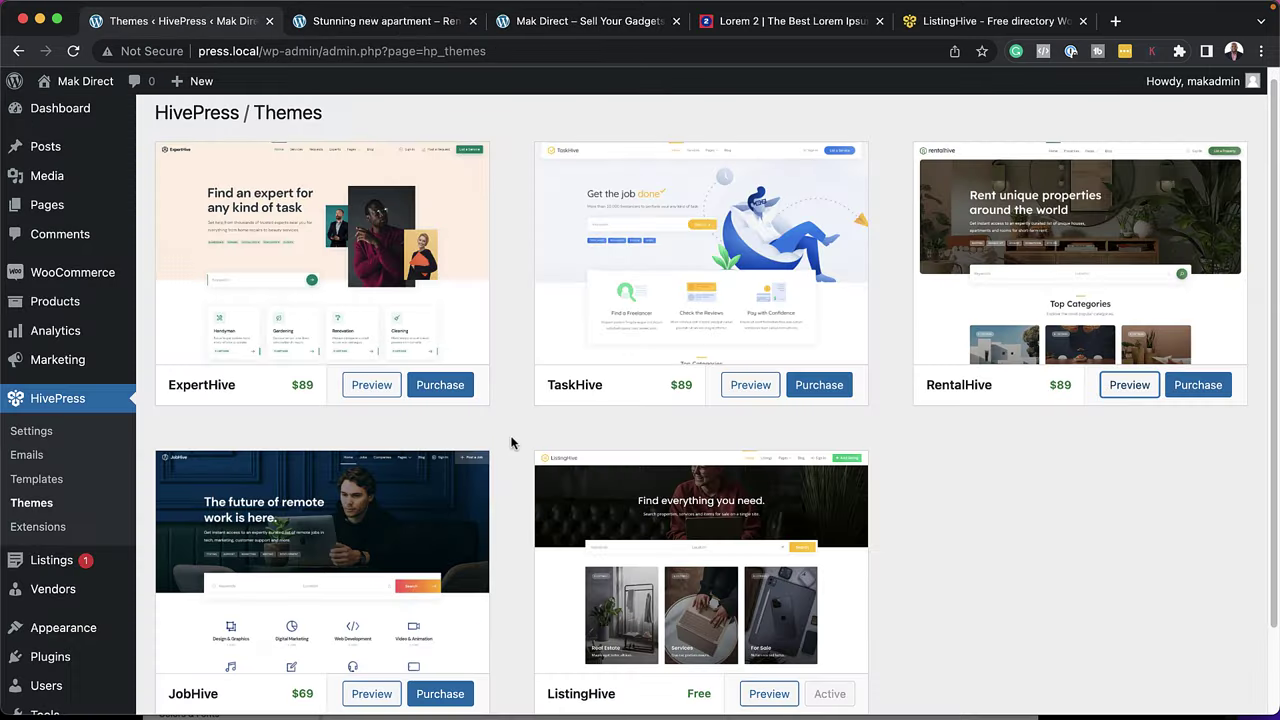